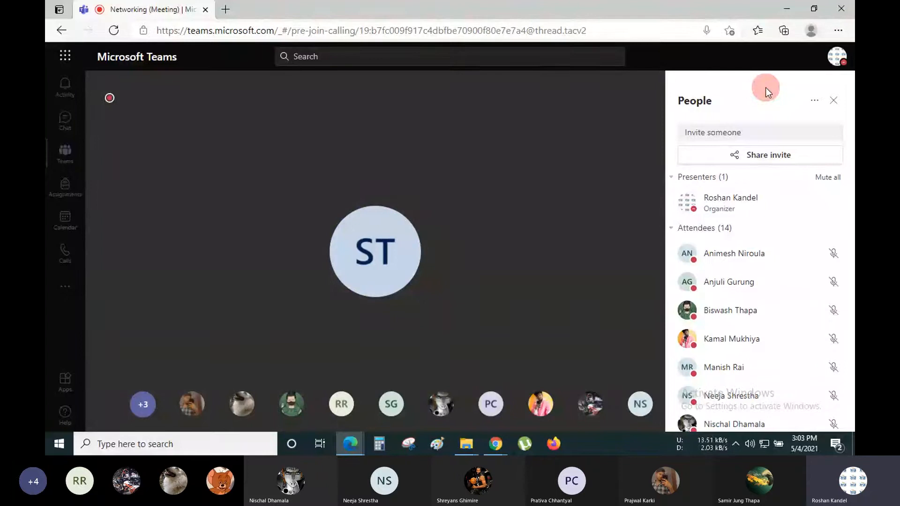
- Minimize the Edge Teams meeting window, then refresh the desktop from its right-click menu
click(787, 1)
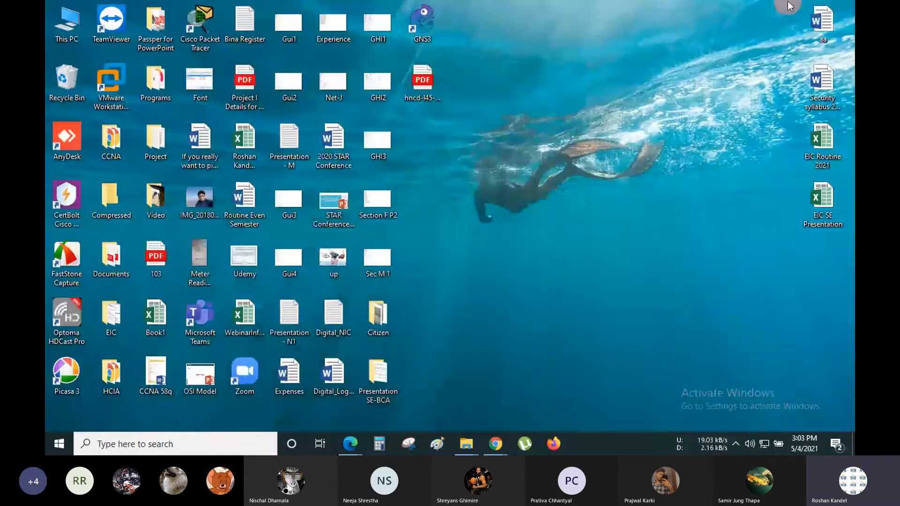
right_click(518, 90)
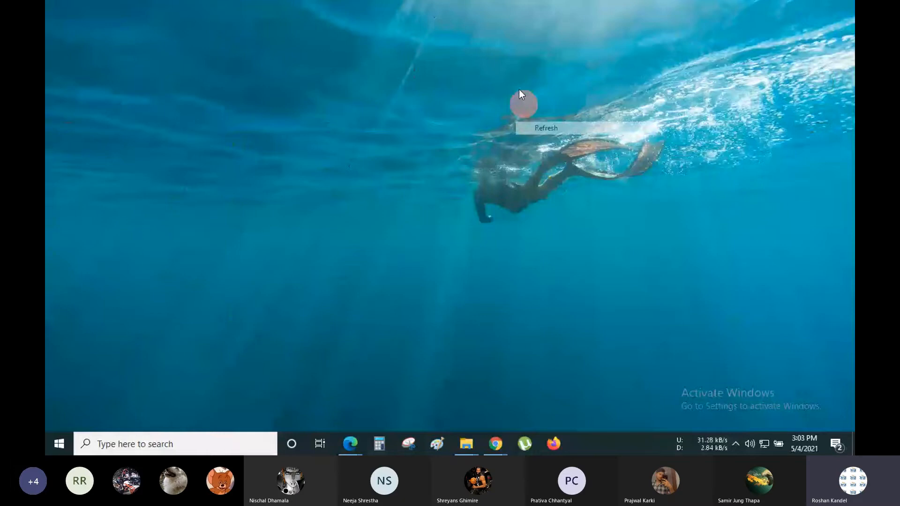
right_click(441, 1)
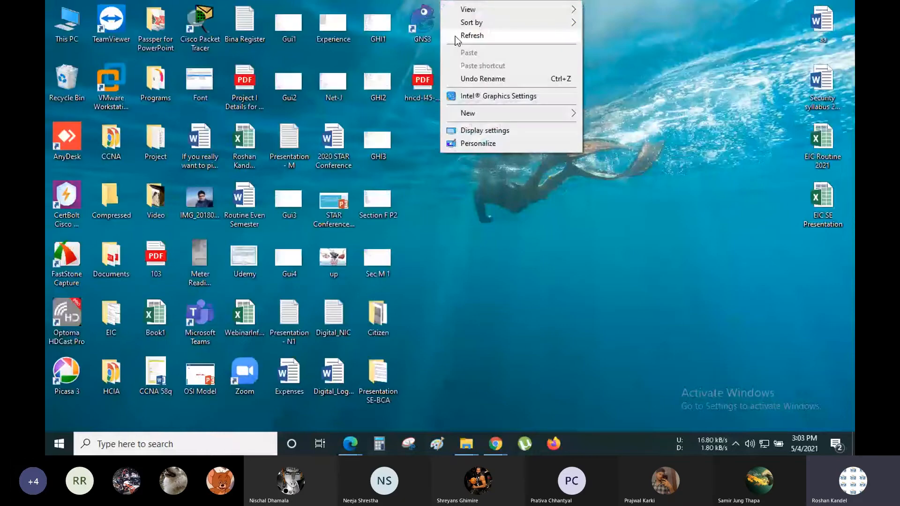
click(464, 36)
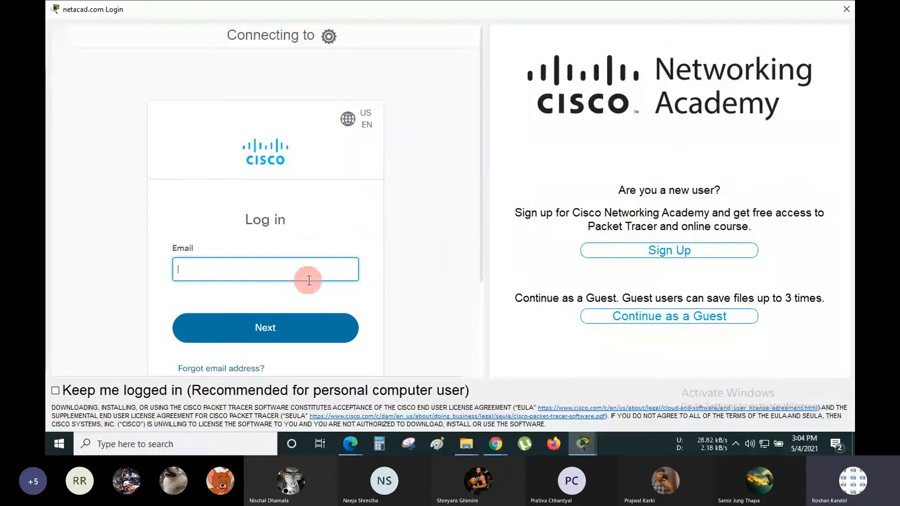
- Enter the account e-mail in the Cisco login form and continue to the password step
scroll(309, 280, down, 2)
scroll(308, 280, up, 2)
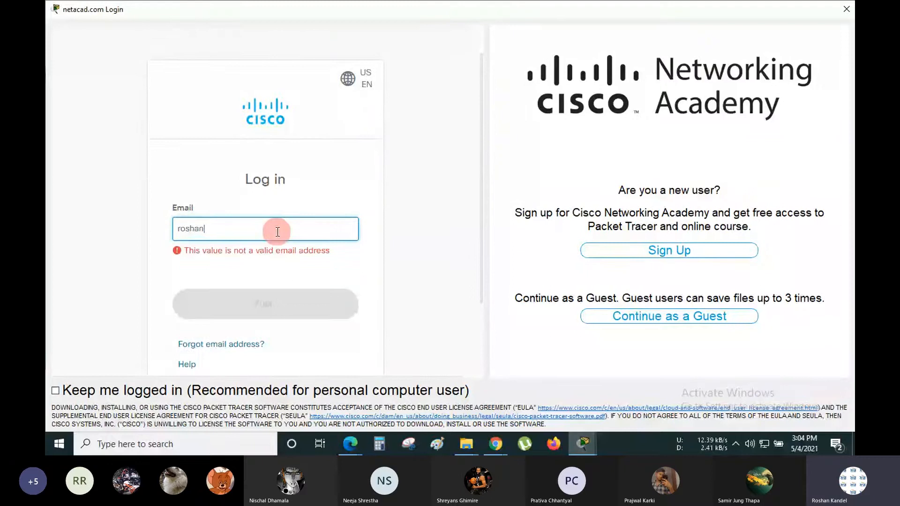
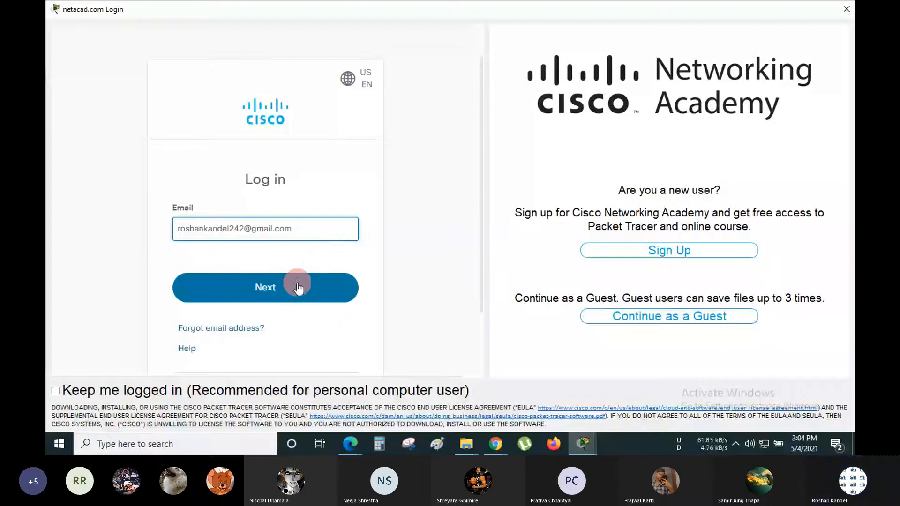
click(297, 283)
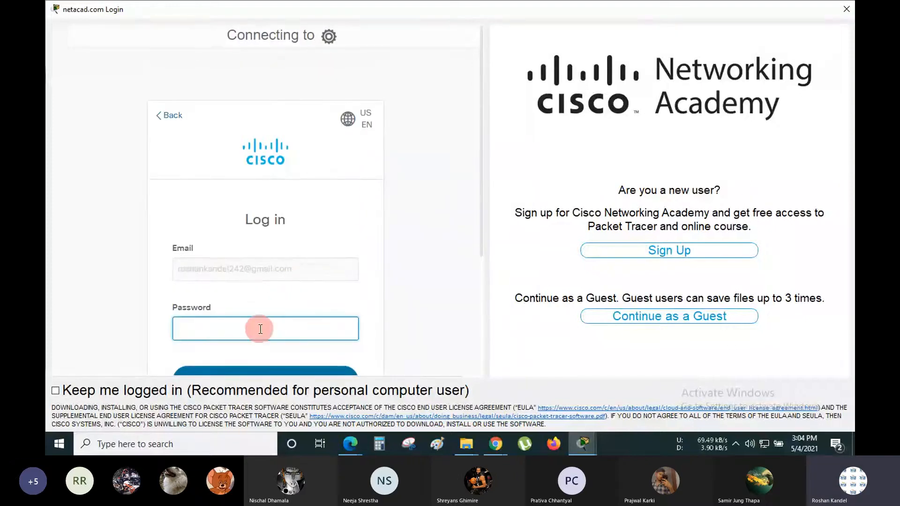
- Type the account password, replacing the partial entry
text(••••)
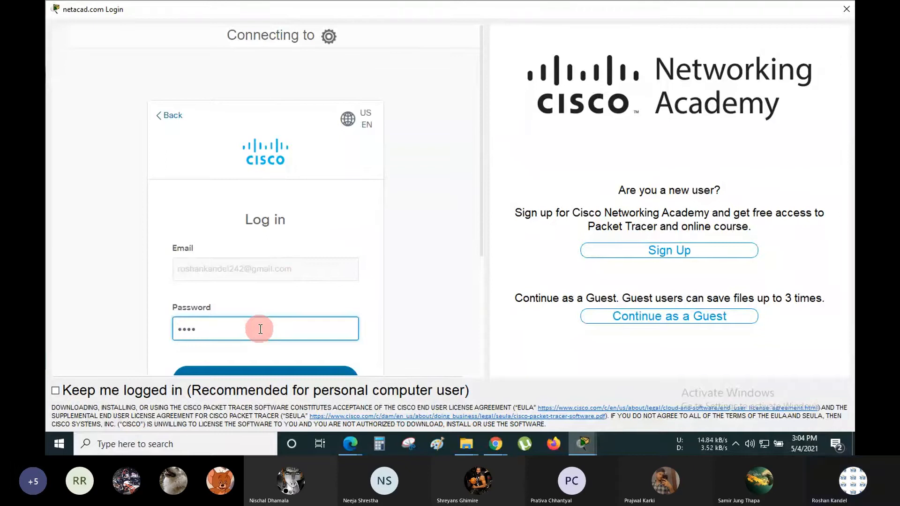
key(ctrl+a)
text(•••••)
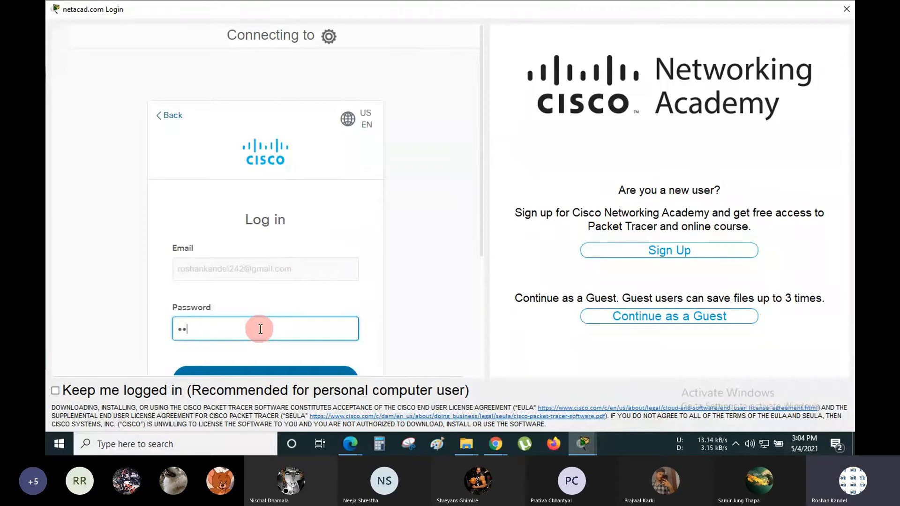
text(•••)
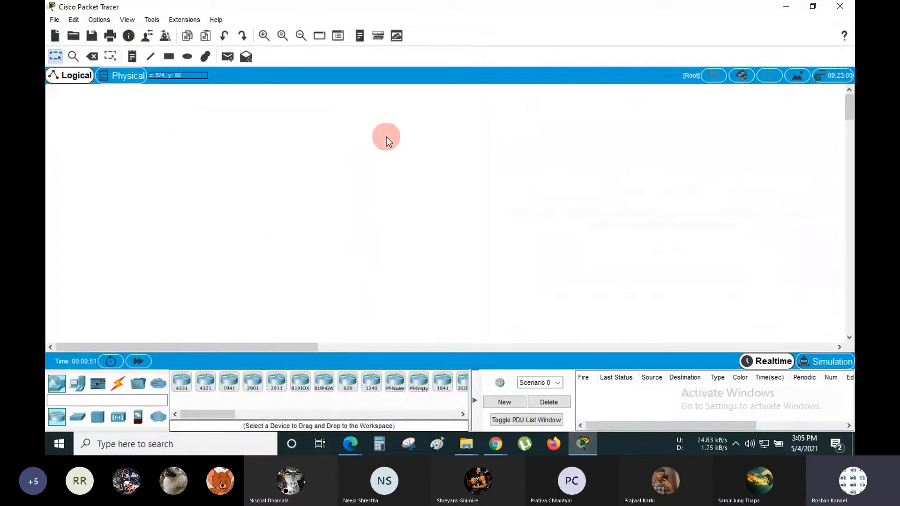
- Browse the Routers, Switches, Hubs, Wireless, Security and WAN Emulation categories, ending on End Devices
drag(201, 143, 393, 227)
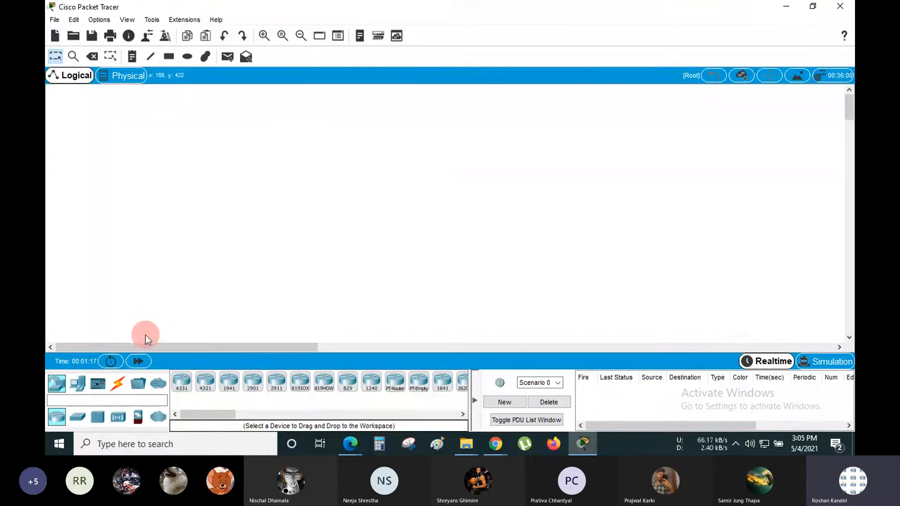
click(57, 387)
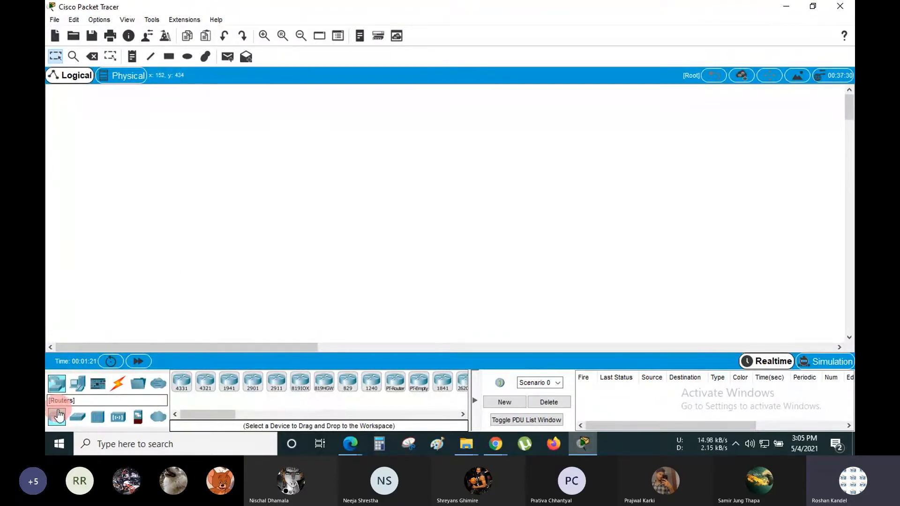
click(62, 419)
click(78, 417)
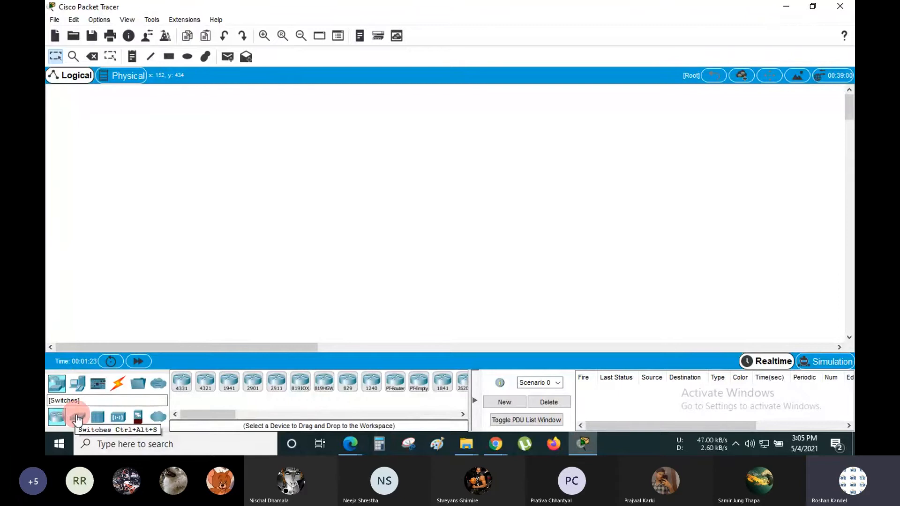
click(98, 418)
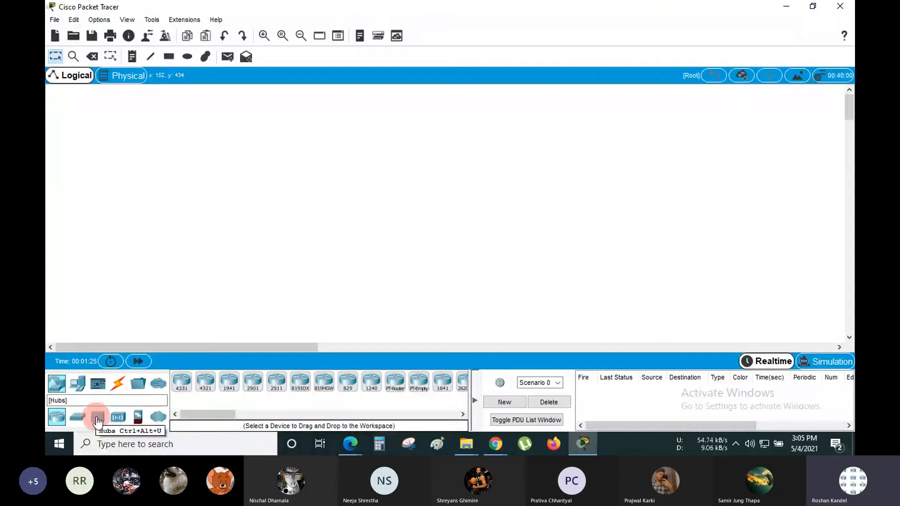
click(118, 419)
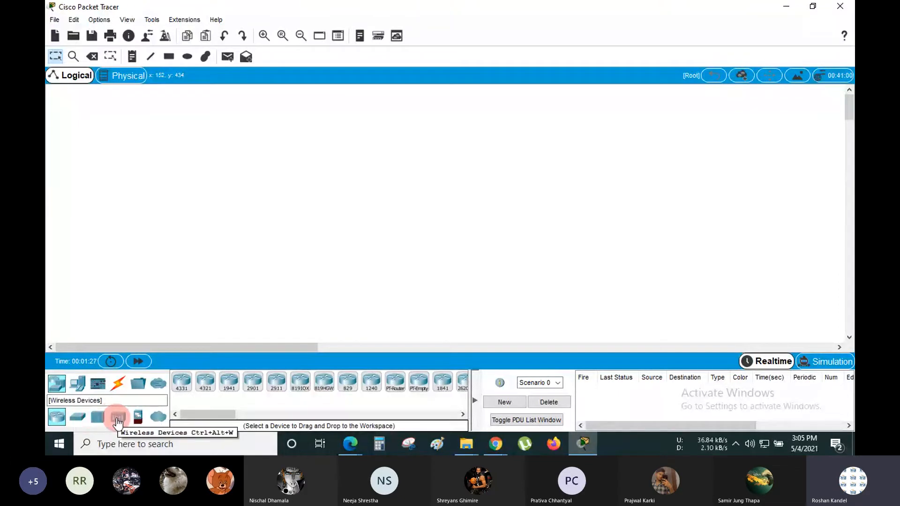
click(138, 419)
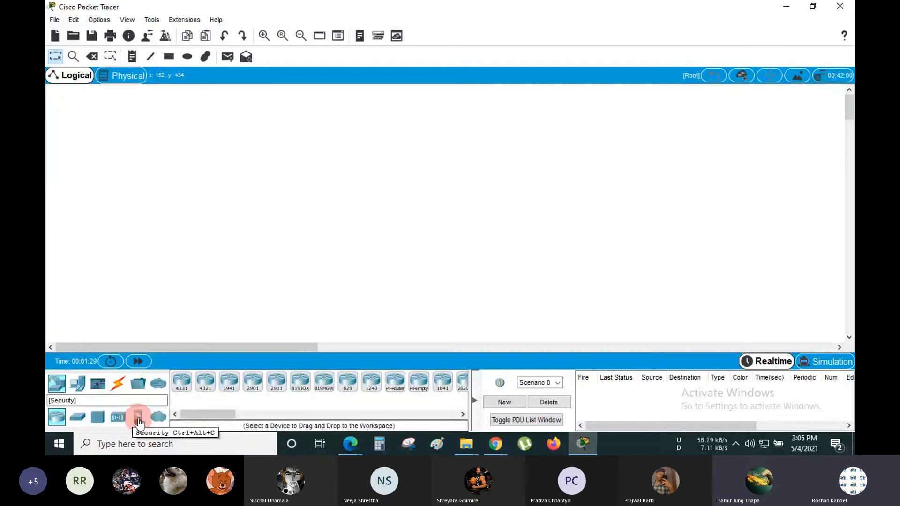
click(158, 420)
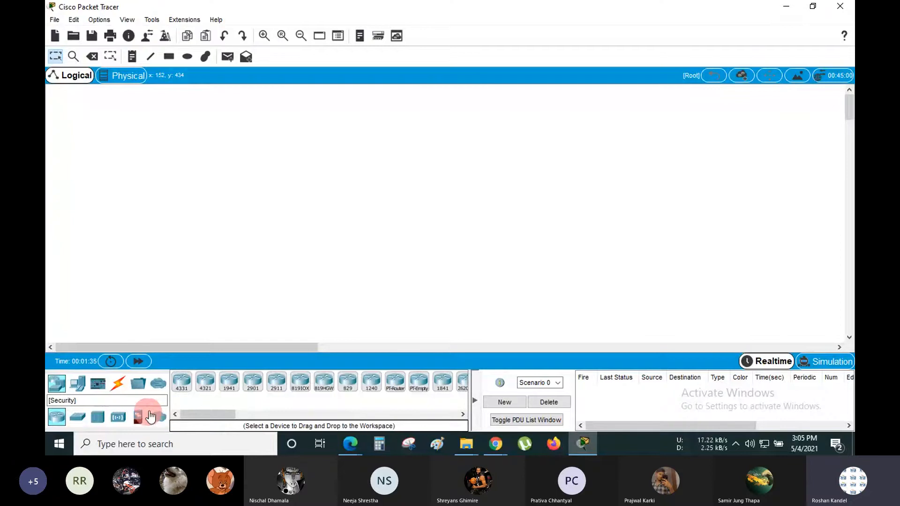
click(77, 385)
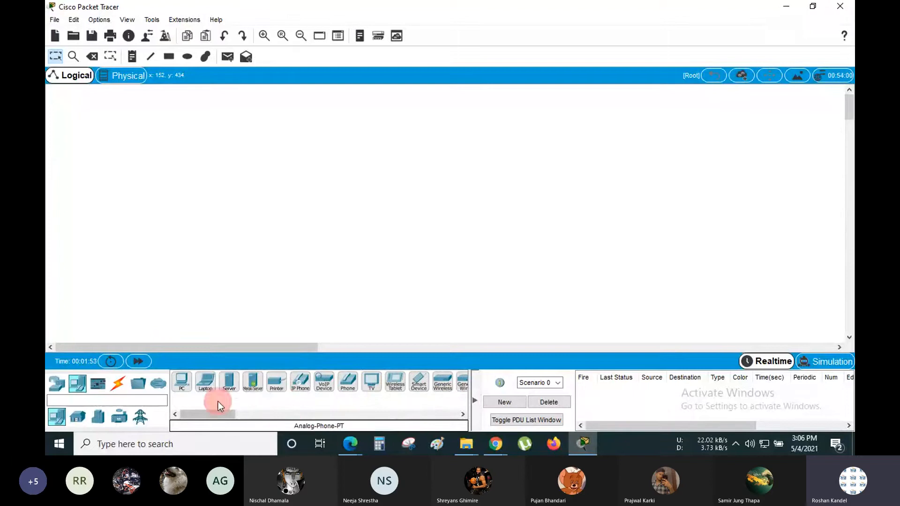
click(84, 424)
click(182, 383)
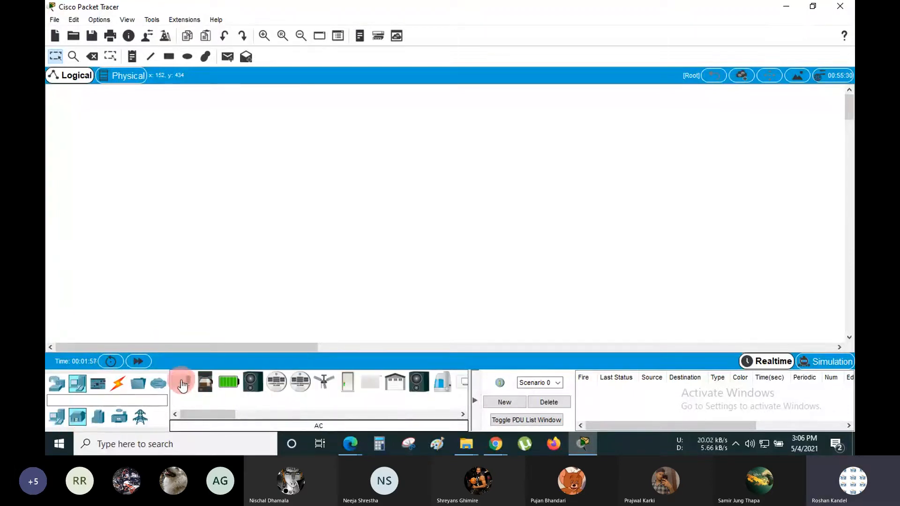
click(325, 383)
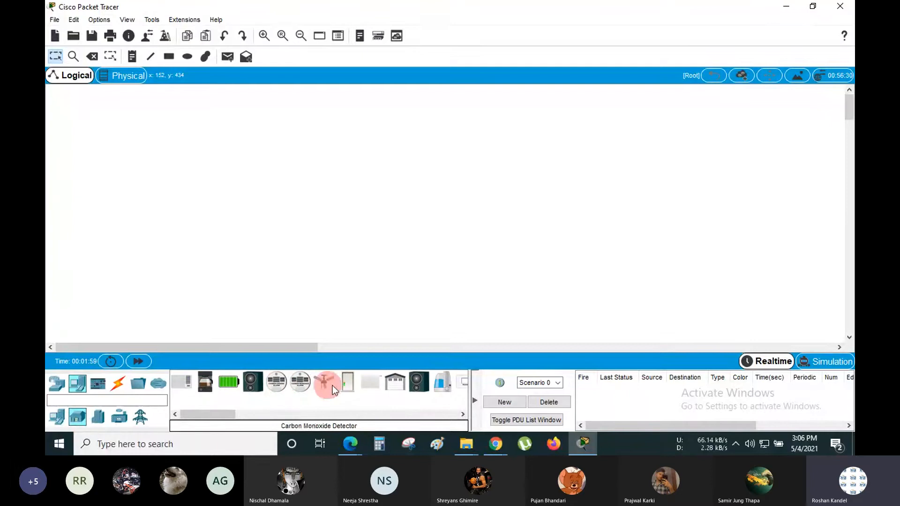
click(84, 424)
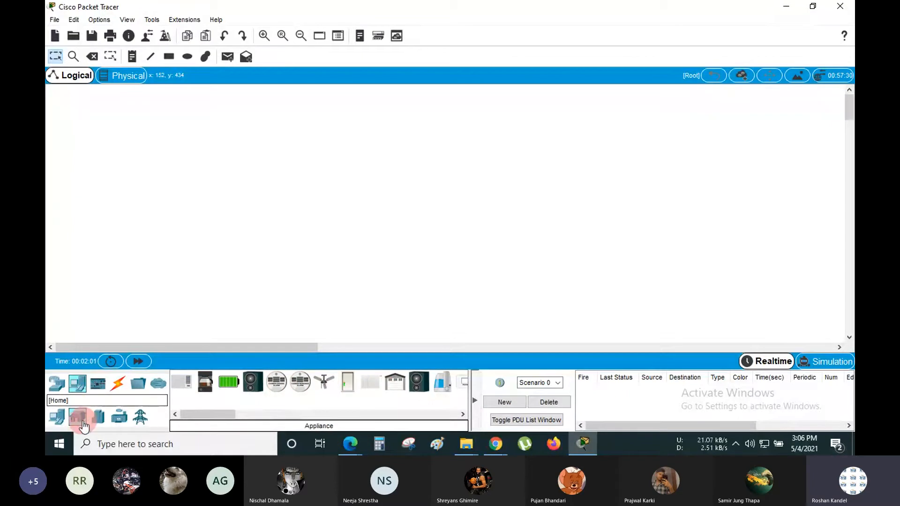
click(56, 384)
click(55, 417)
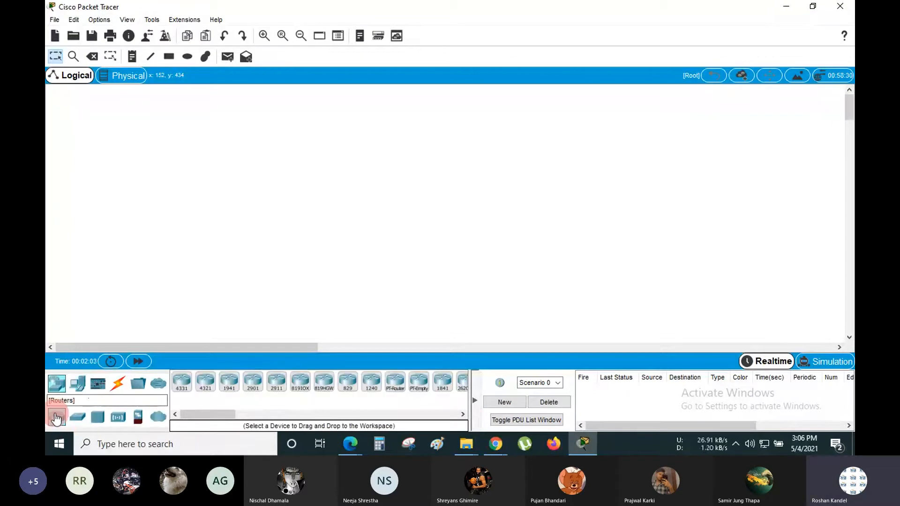
click(75, 417)
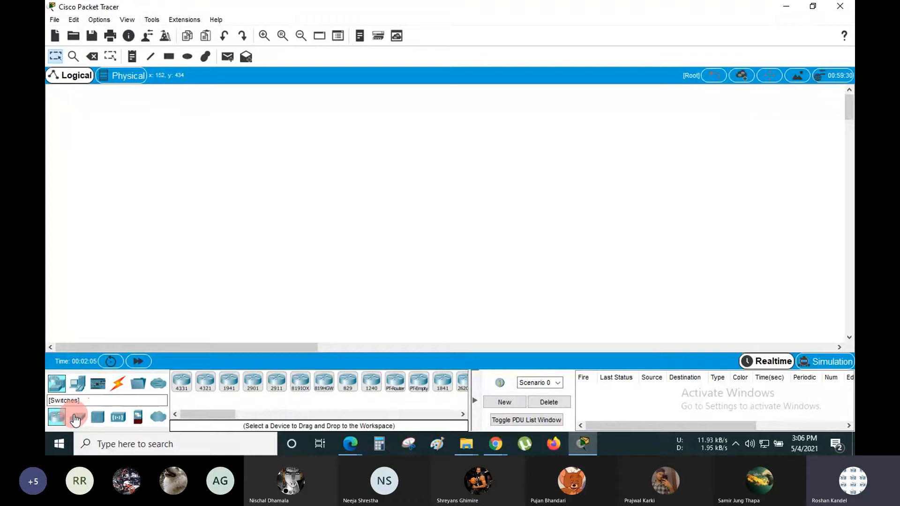
click(78, 385)
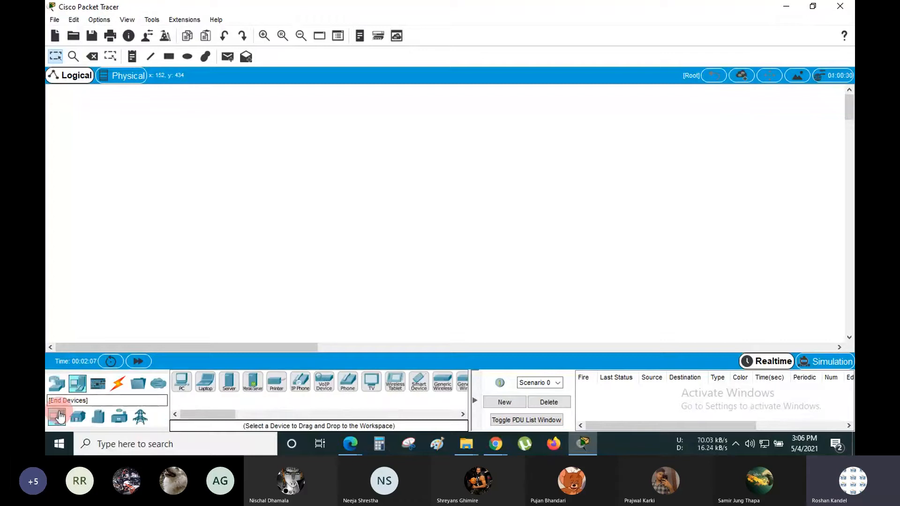
click(181, 385)
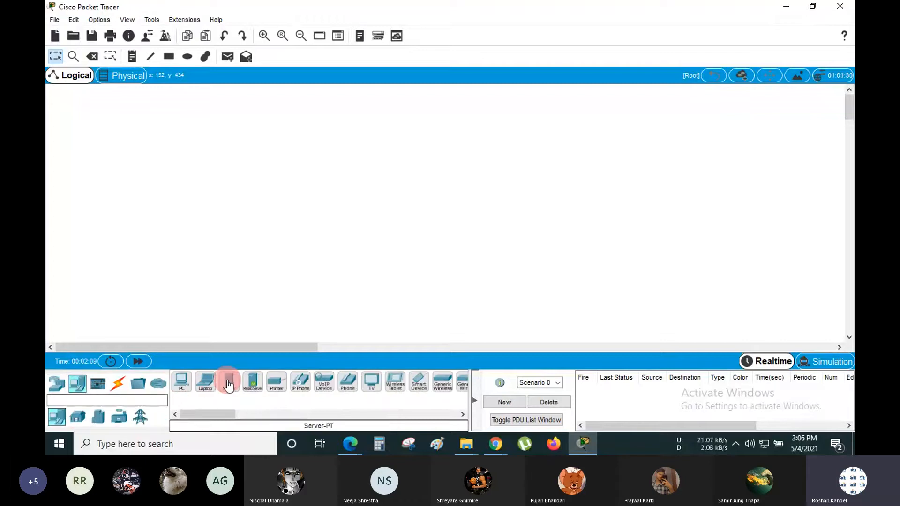
click(55, 385)
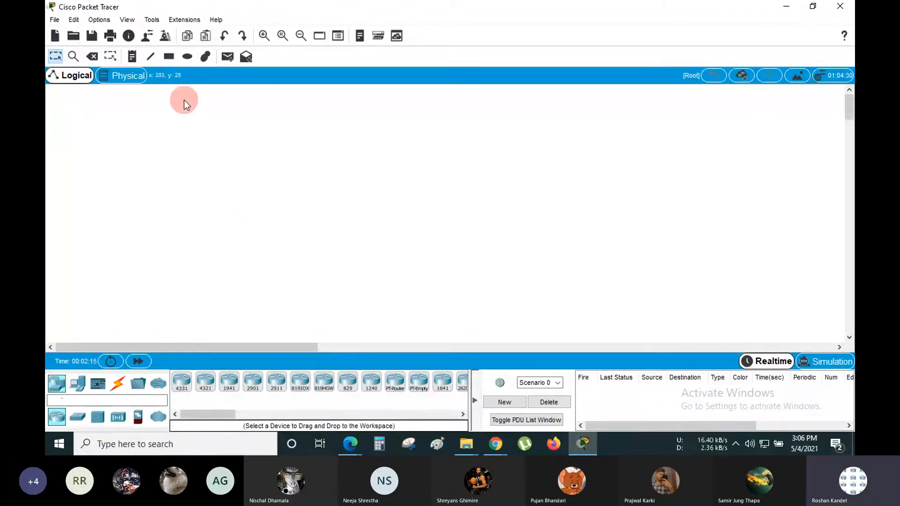
mouse_move(97, 117)
mouse_down()
mouse_move(342, 249)
mouse_move(400, 233)
mouse_up()
click(275, 212)
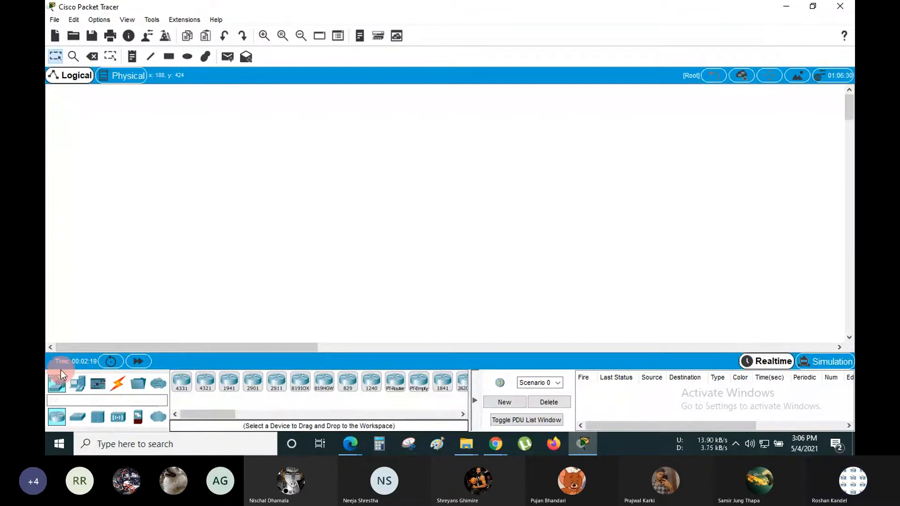
click(78, 383)
click(81, 384)
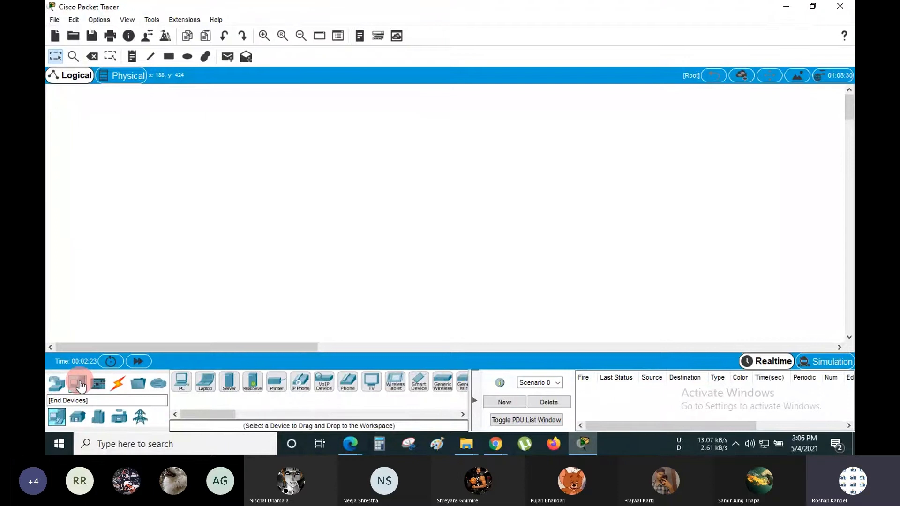
- Place PC-PT computer PC0 at the upper left and PC1 at the upper right
click(179, 385)
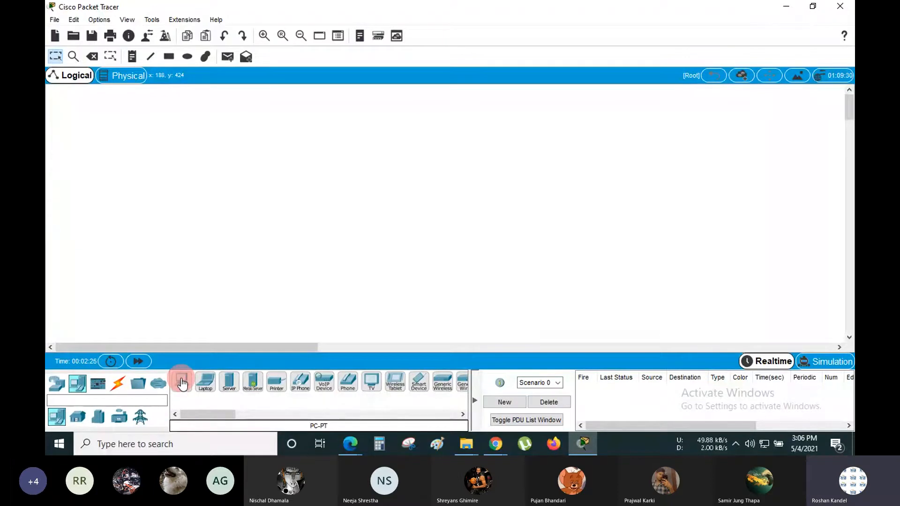
drag(182, 382, 185, 313)
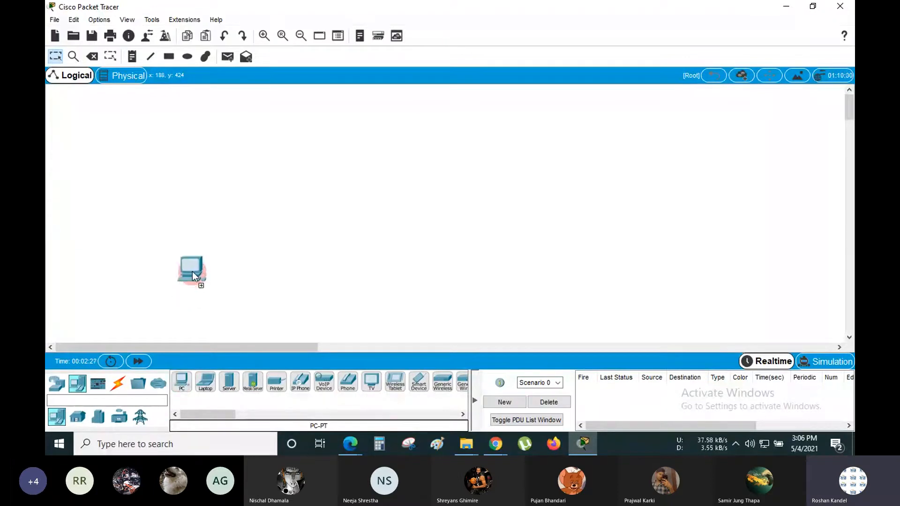
drag(192, 272, 187, 176)
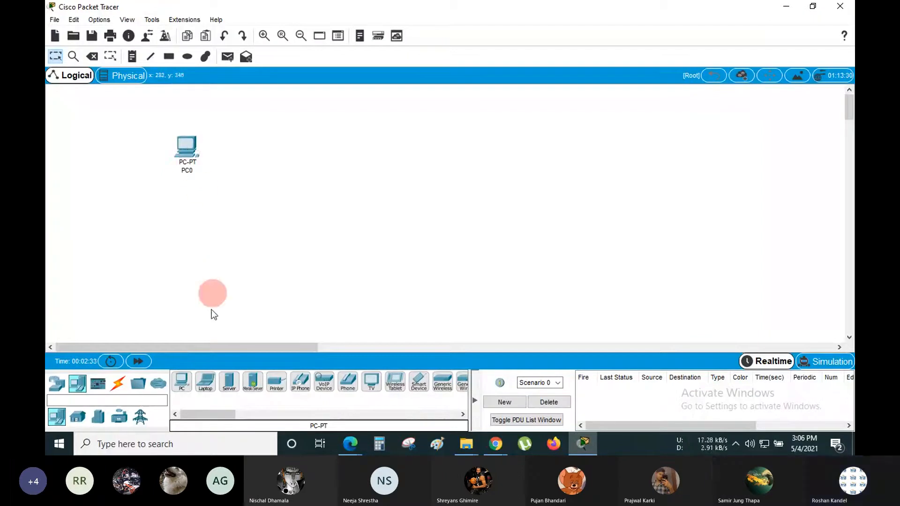
click(180, 389)
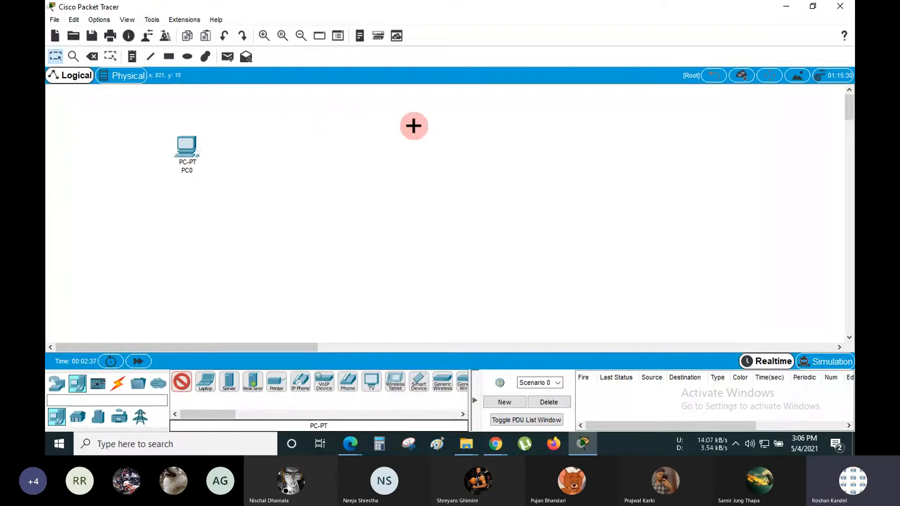
click(648, 146)
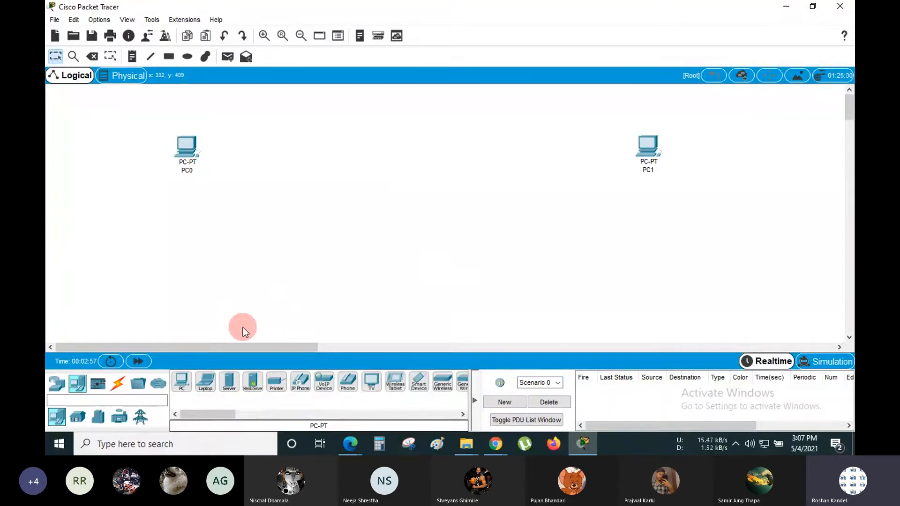
- Place PC-PT computers PC2 through PC16 in a cluster in the middle of the workspace
click(182, 384)
click(328, 150)
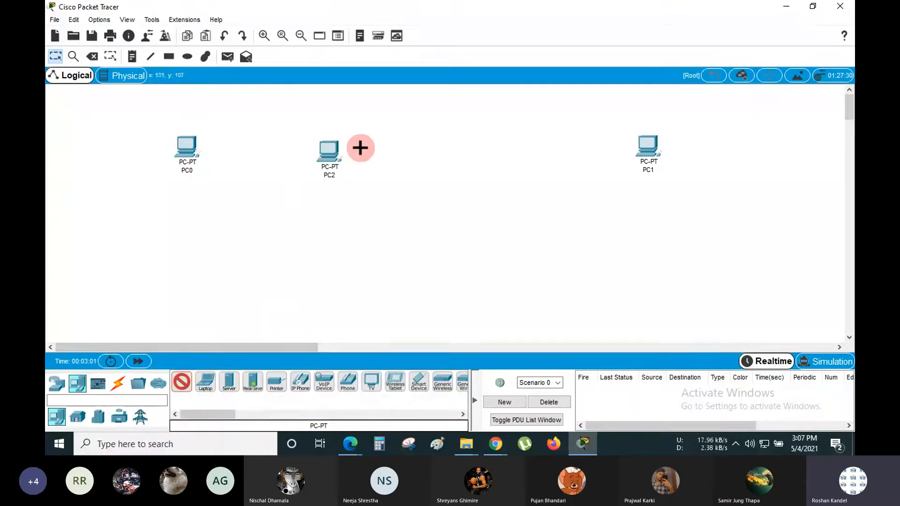
click(359, 148)
click(402, 144)
click(380, 114)
click(347, 115)
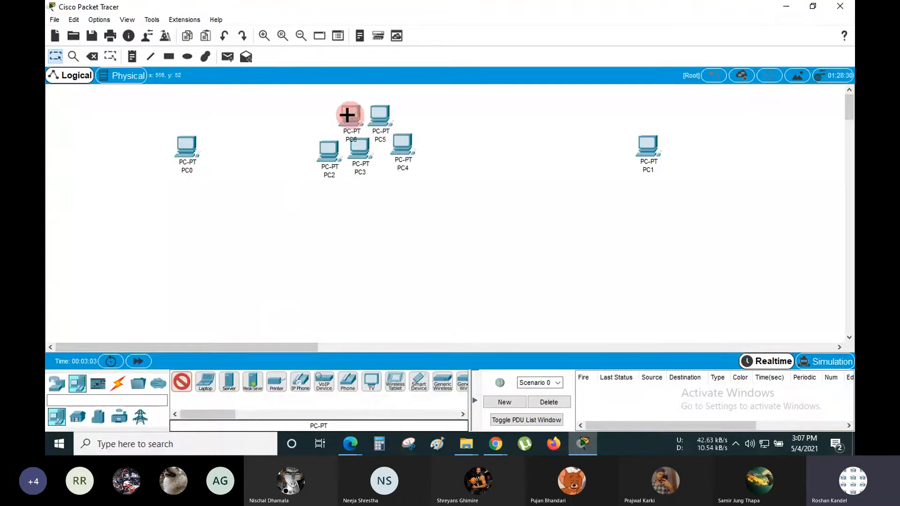
click(321, 125)
click(306, 145)
click(327, 178)
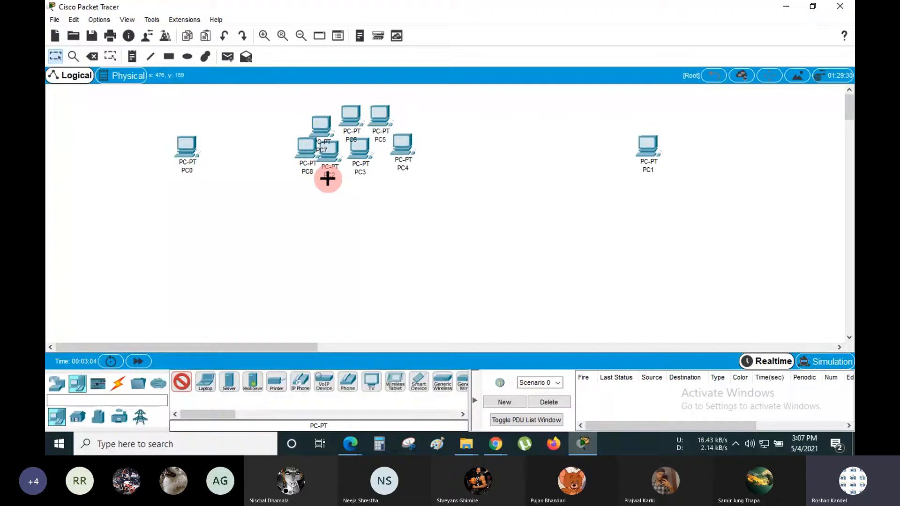
click(382, 167)
click(405, 182)
click(438, 157)
click(432, 136)
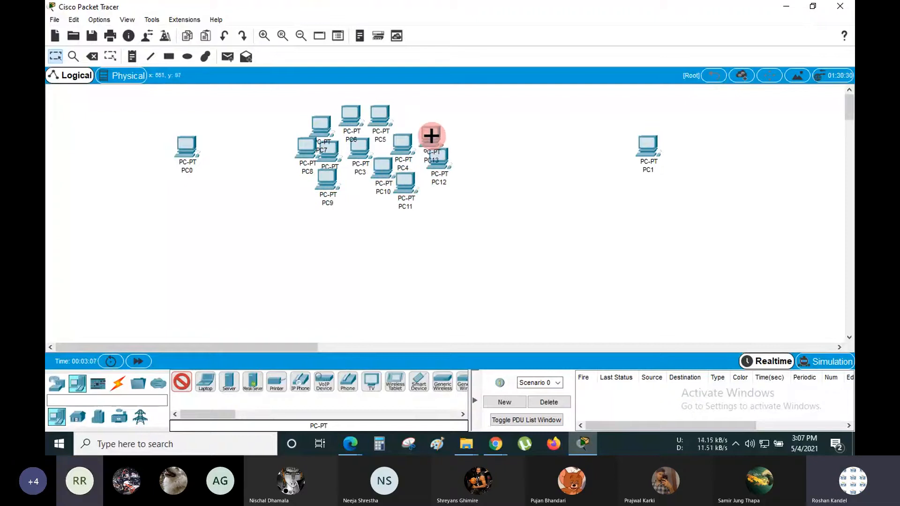
click(417, 115)
click(395, 98)
click(359, 96)
click(293, 144)
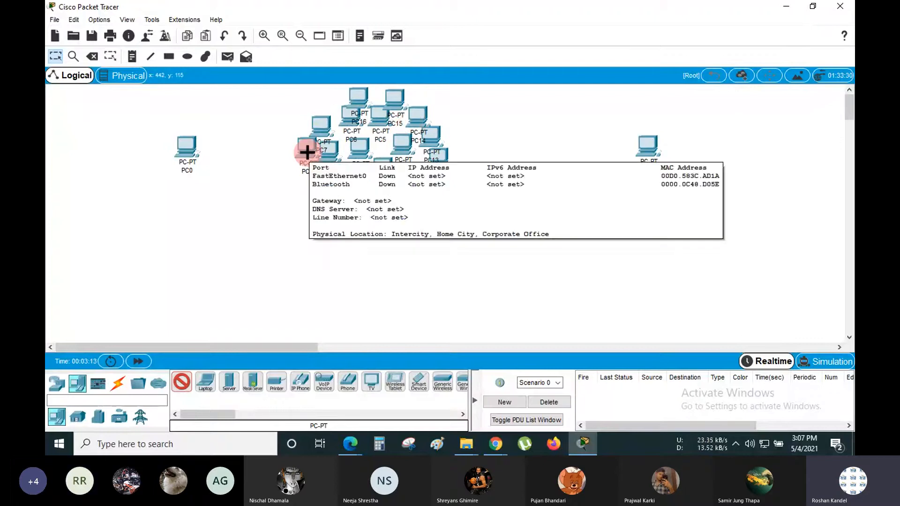
- Add PC17, PC18 and PC19 in a row below the cluster
click(268, 233)
click(378, 252)
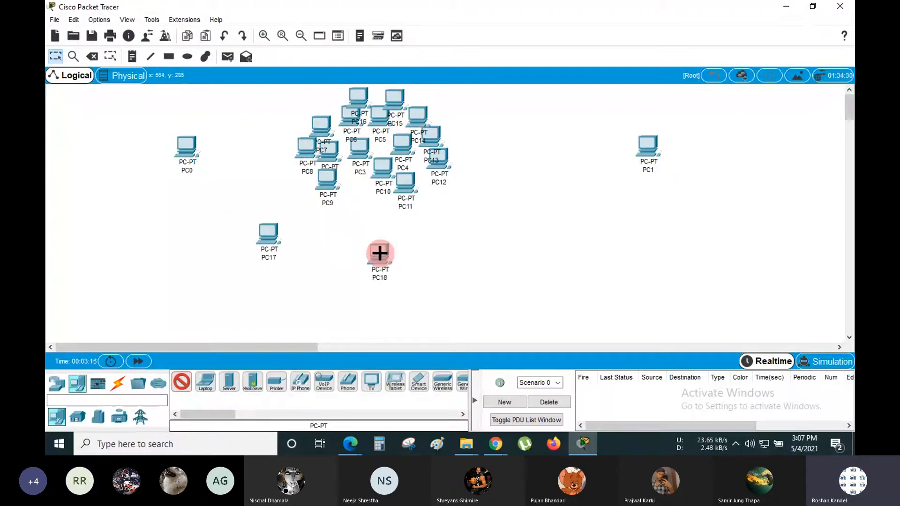
click(443, 242)
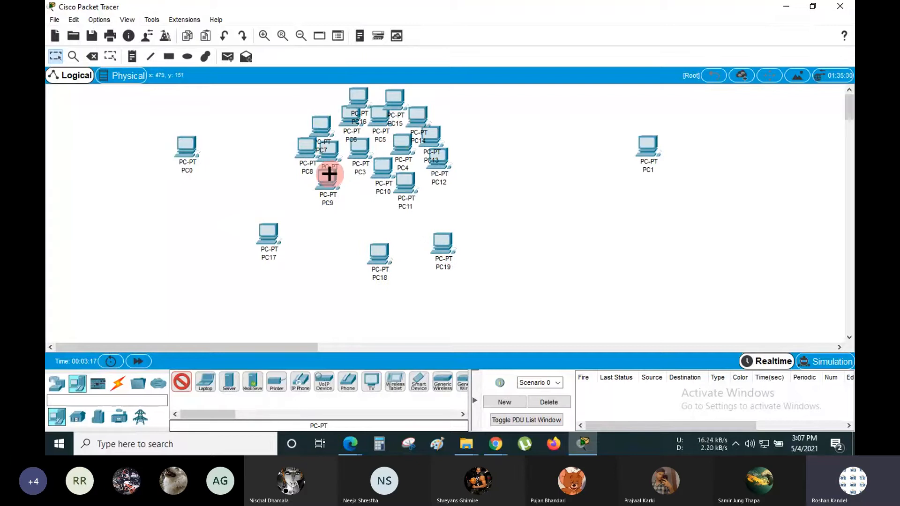
mouse_move(329, 174)
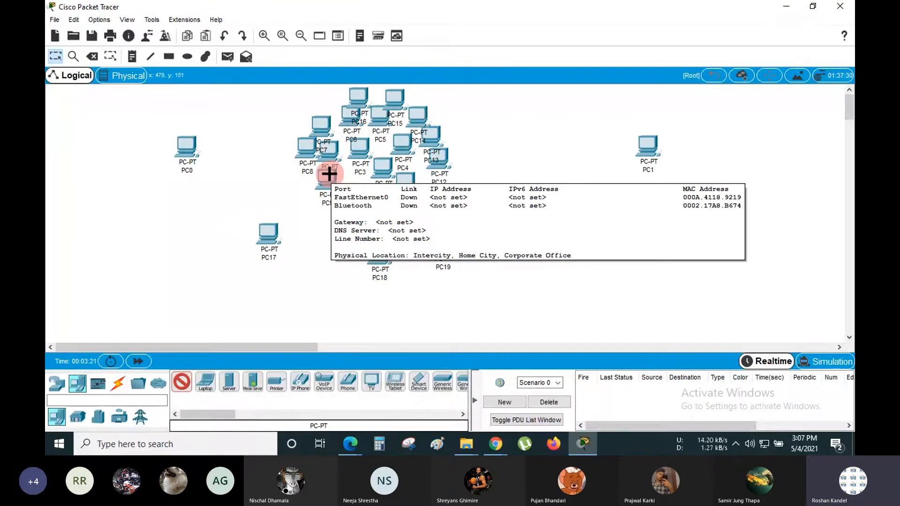
- Cancel device placement, box-select PC2–PC19, and request their deletion
click(55, 57)
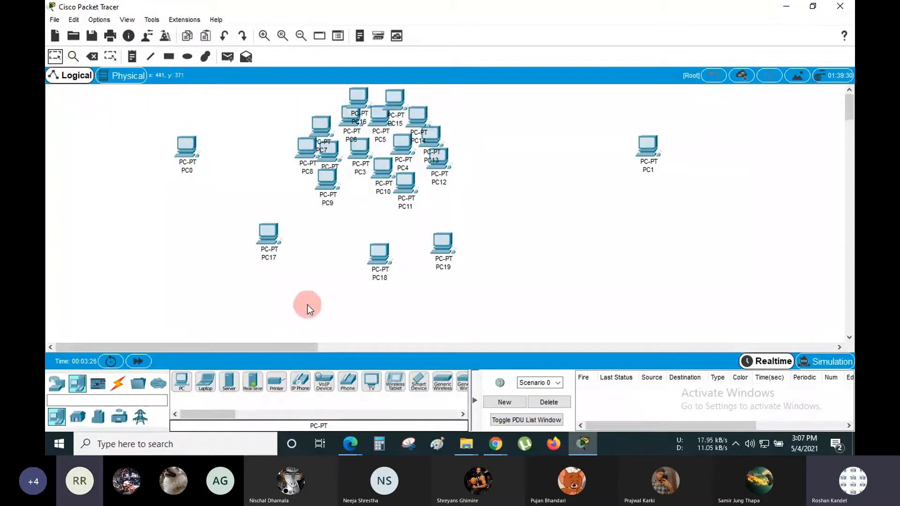
click(208, 385)
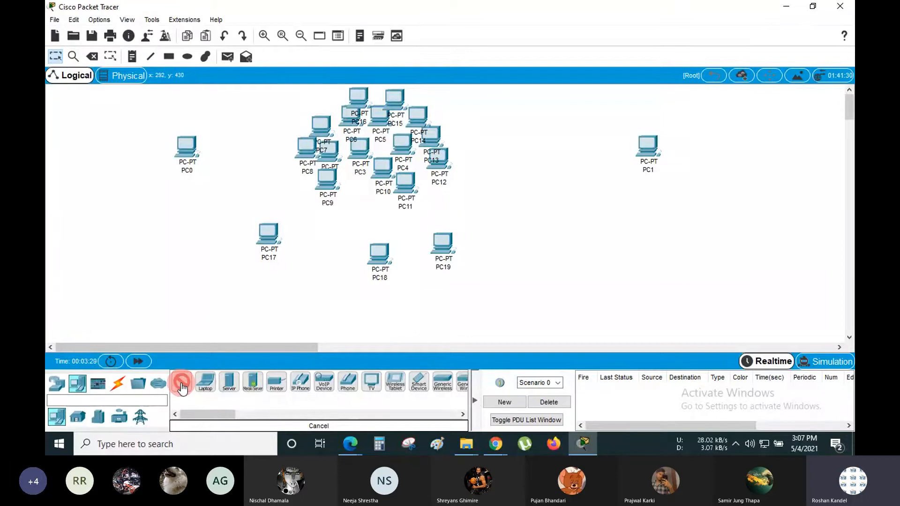
click(182, 385)
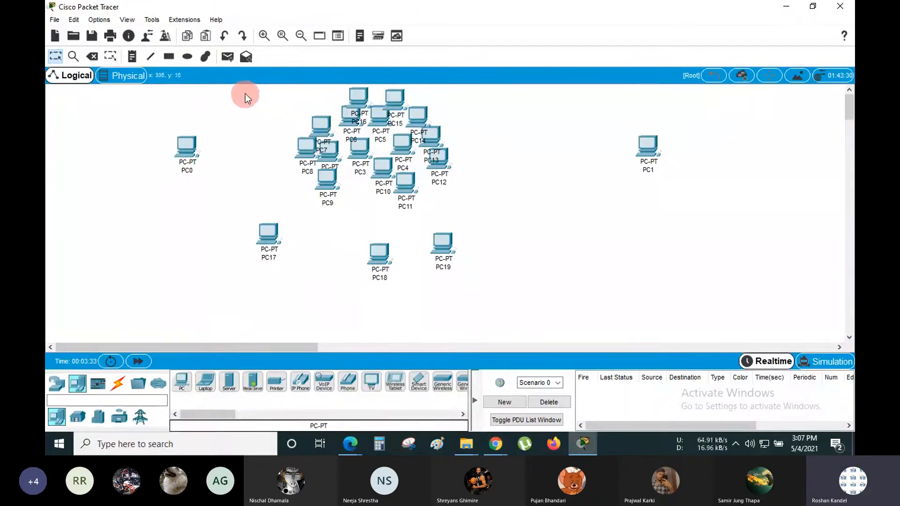
drag(229, 90, 471, 274)
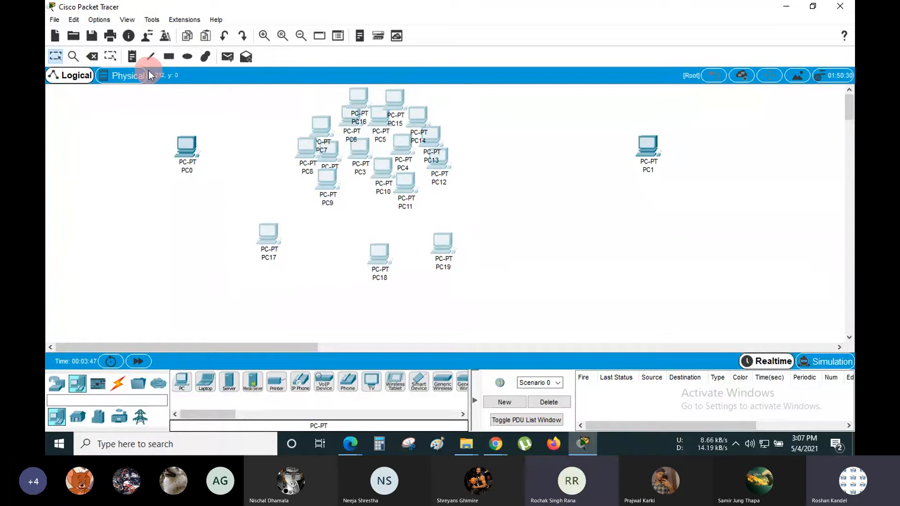
click(93, 57)
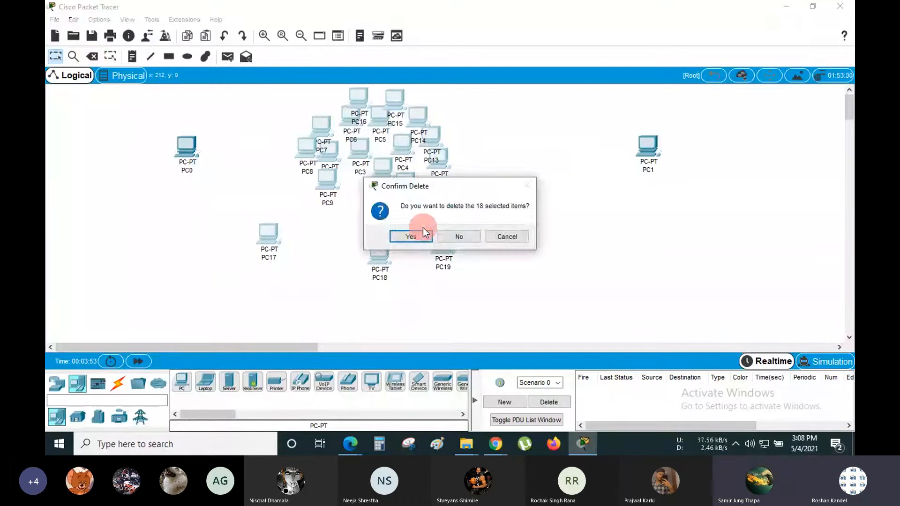
- Confirm deleting the 18 PCs, then drag PC0 toward the centre near PC1
click(413, 234)
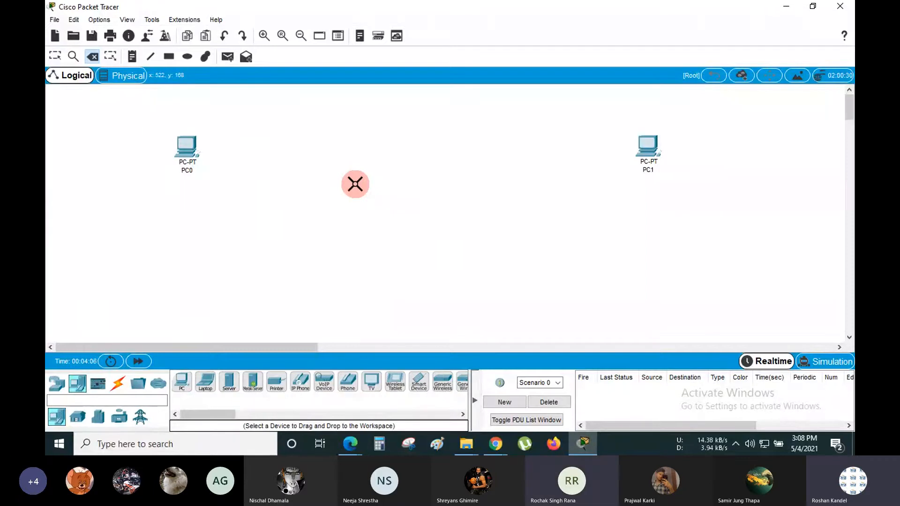
click(55, 57)
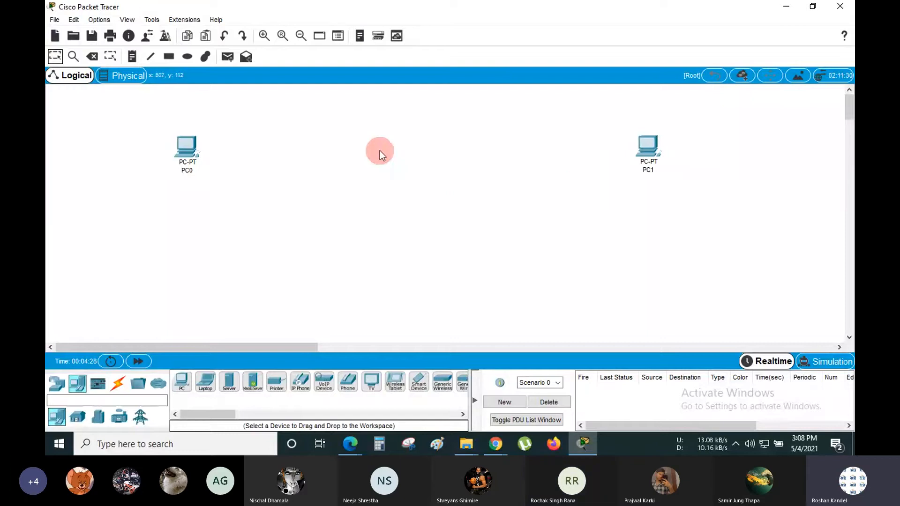
drag(183, 147, 321, 145)
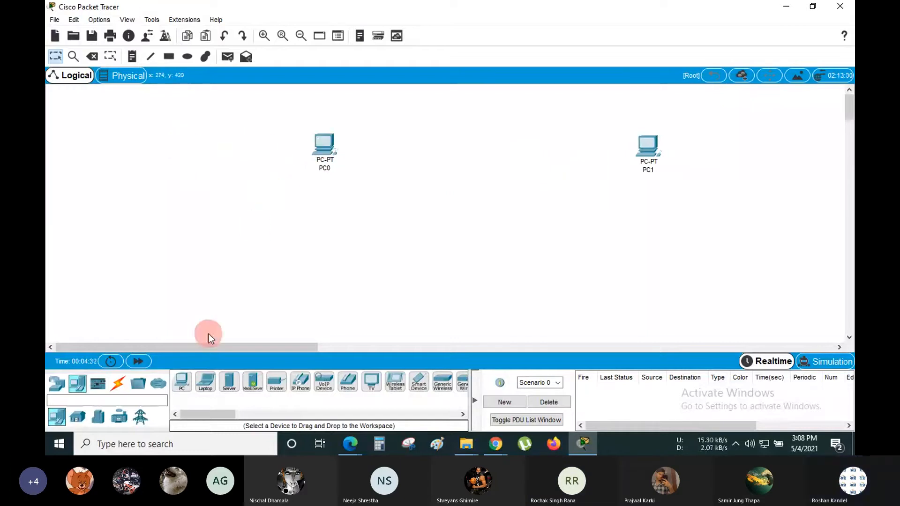
- Look through the cable types and pick the automatic connection cable
click(120, 387)
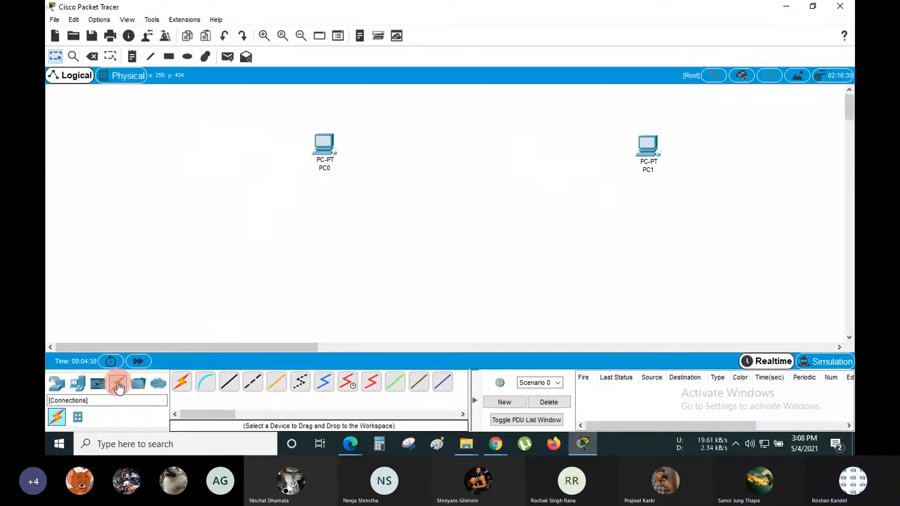
click(188, 391)
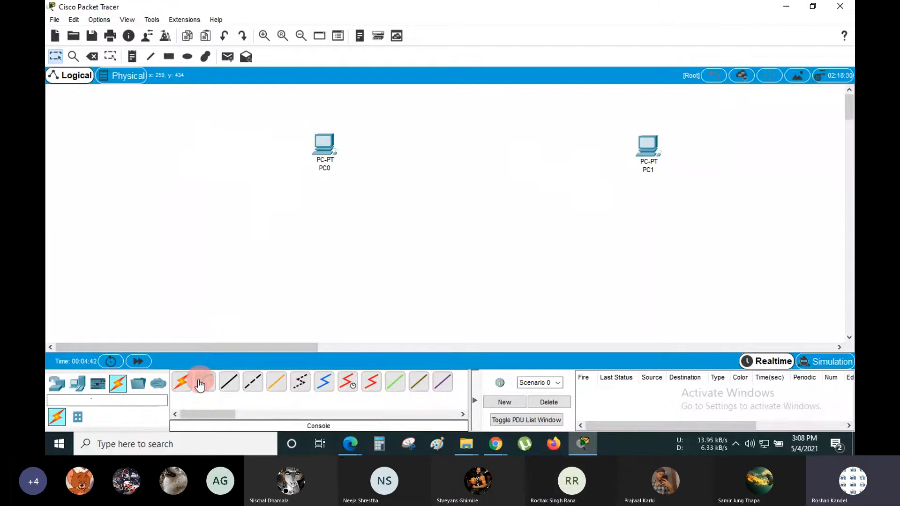
click(183, 383)
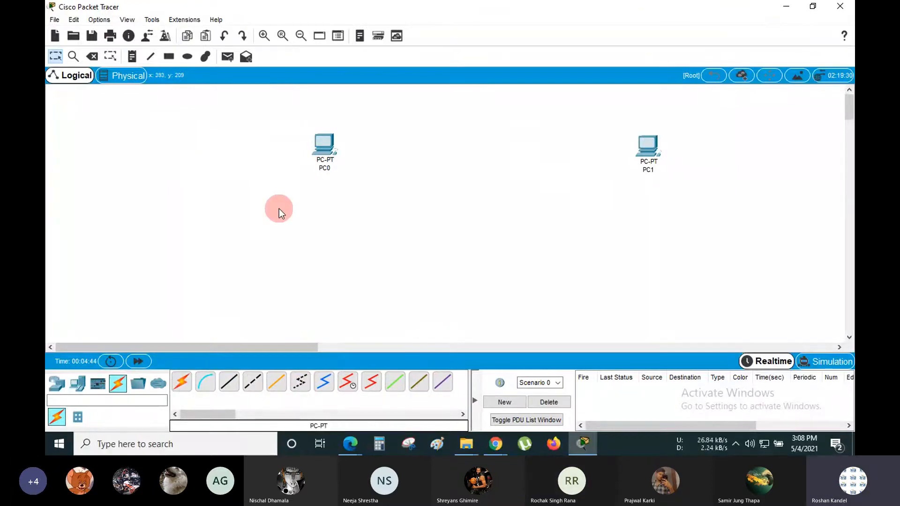
- Add a text note at the upper left reading 'Similar Devices= Cross-over cable'
click(132, 57)
click(65, 109)
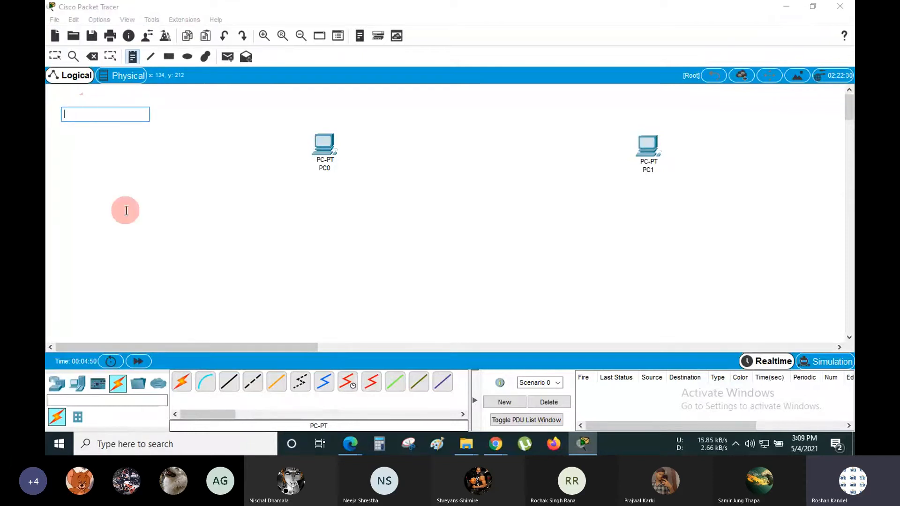
text(Tw)
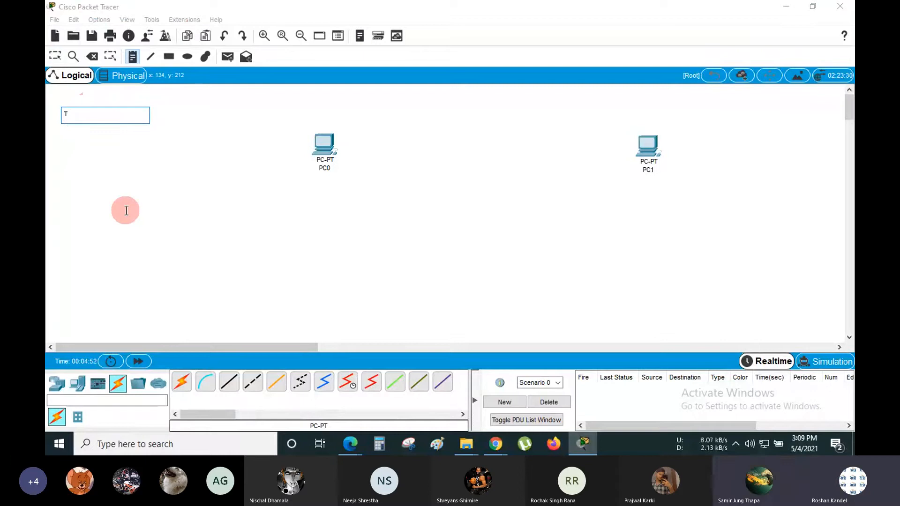
key(BackSpace)
key(BackSpace)
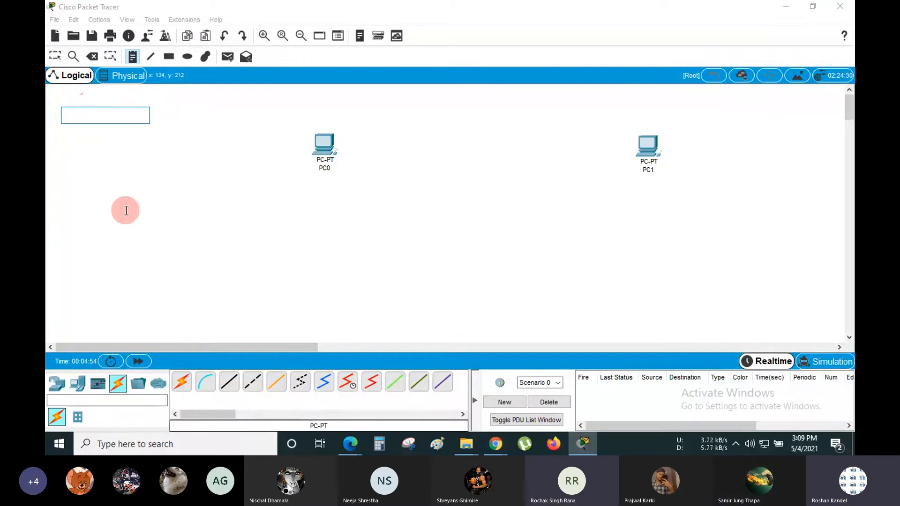
text(Sim)
text(Devic)
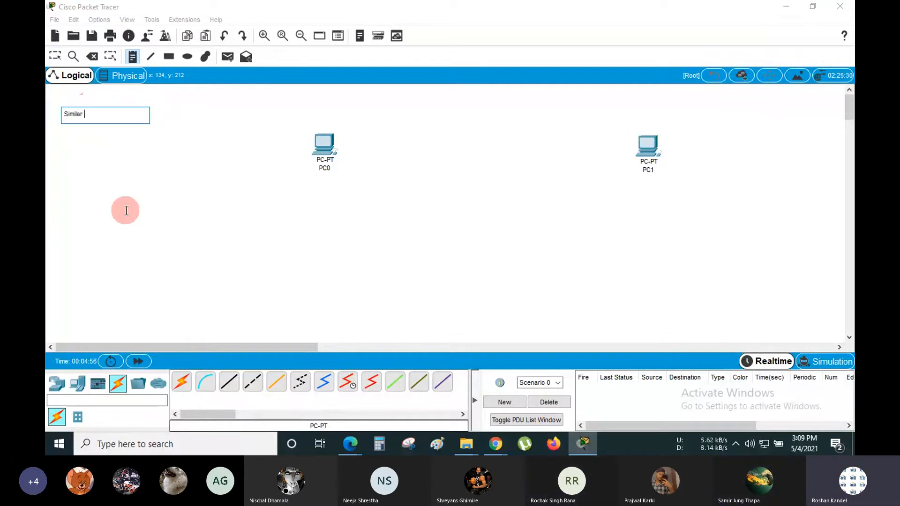
text(es)
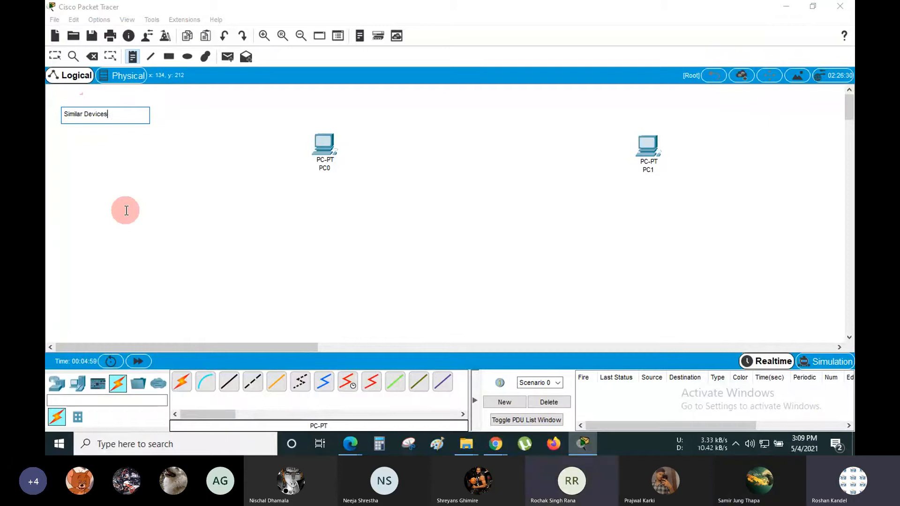
text(=)
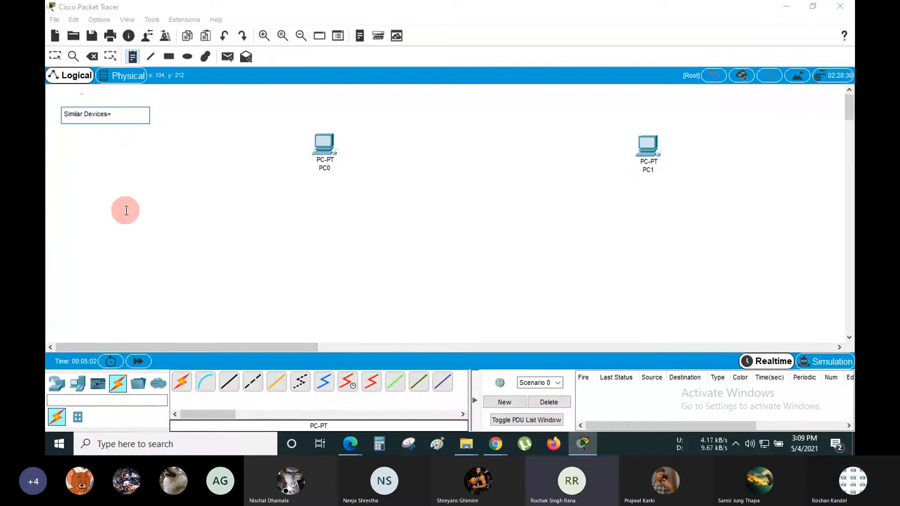
text( Cro)
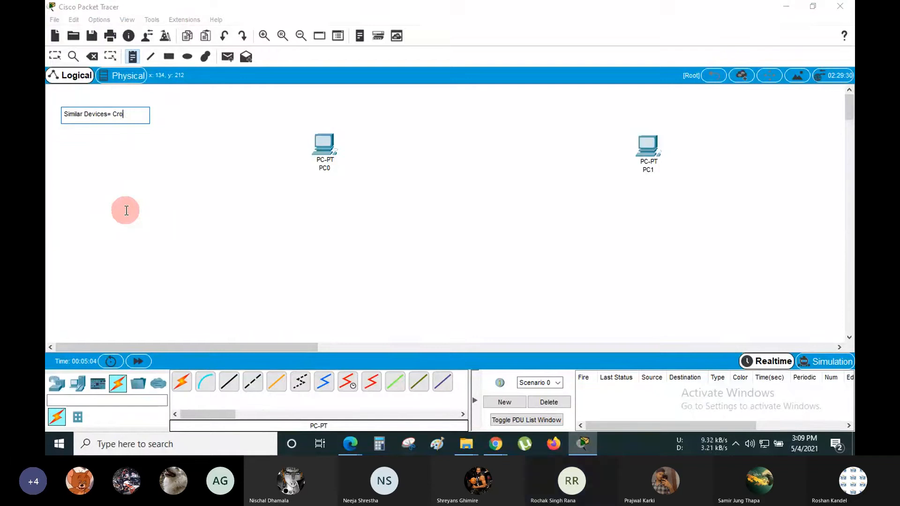
text(ss-over cab)
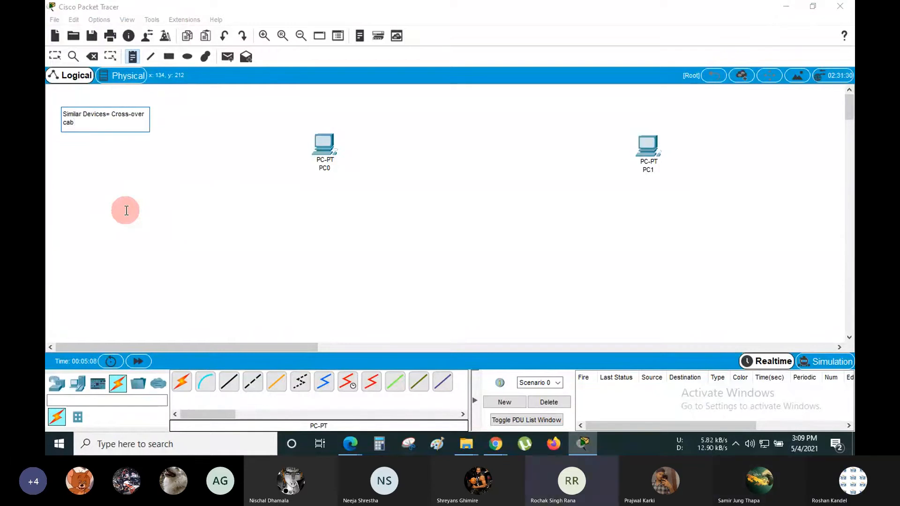
text(le)
key(Return)
key(Return)
key(Return)
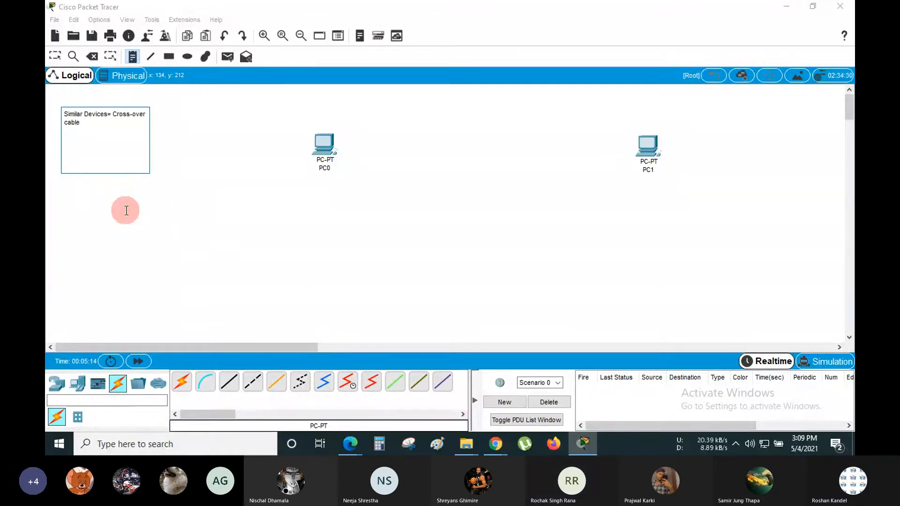
- Add 'Dis-similar/different devices=' and 'Straight-through cable' on new lines beneath
text(Dis-similar)
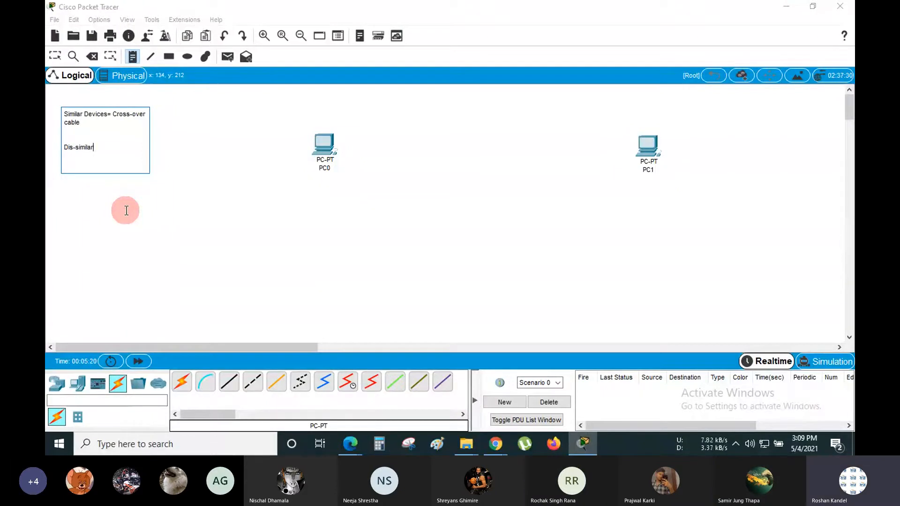
text(/different)
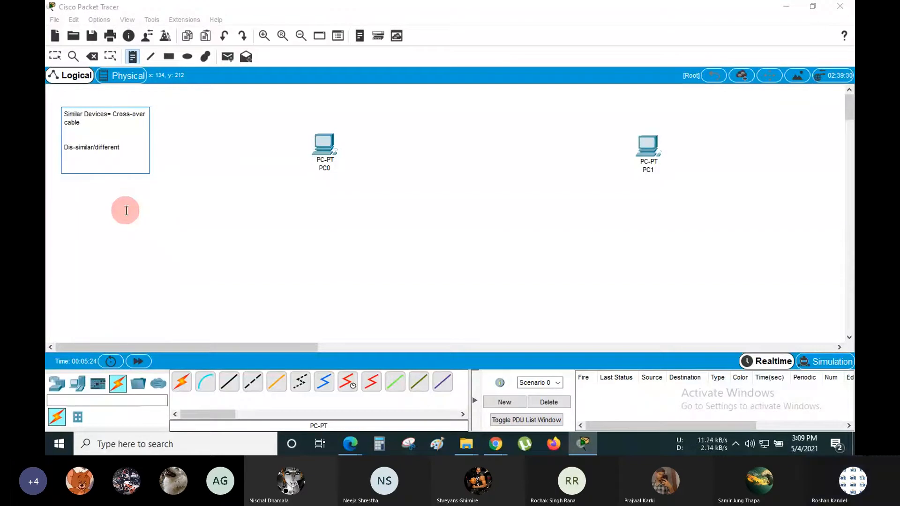
text( devices)
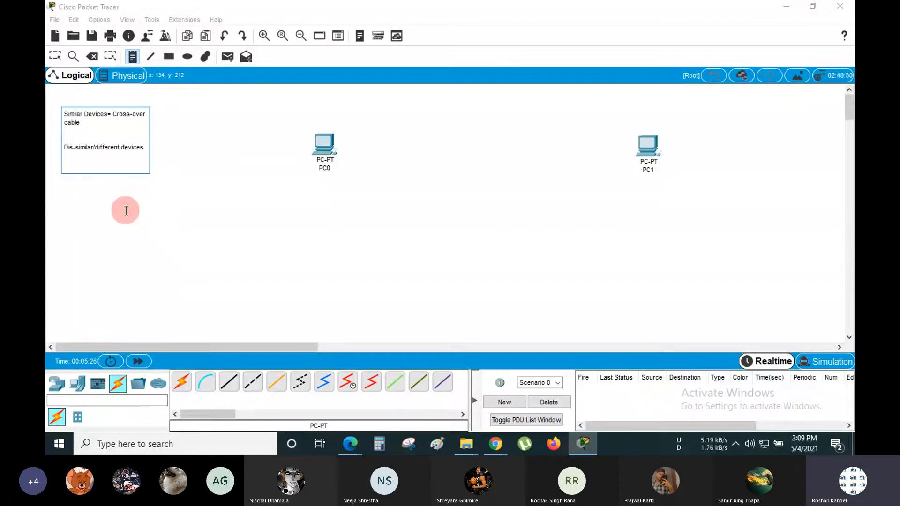
text(=)
key(Return)
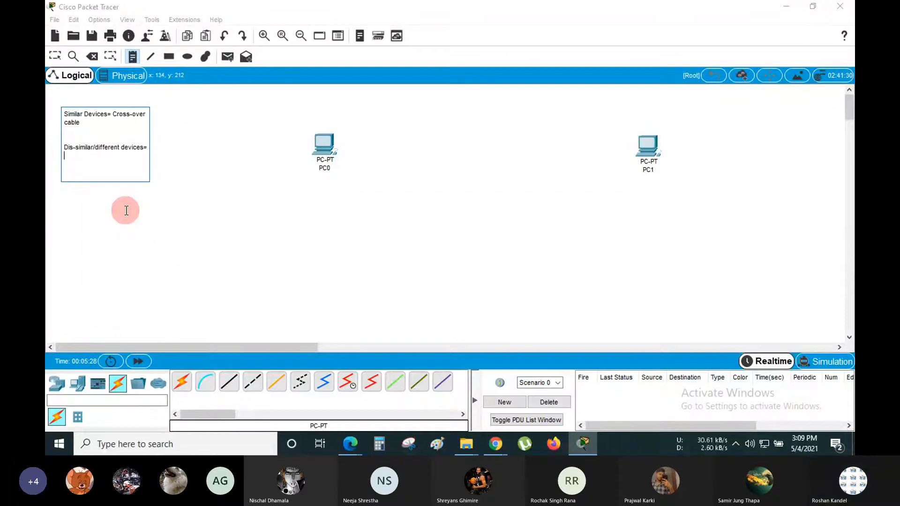
text(Trai)
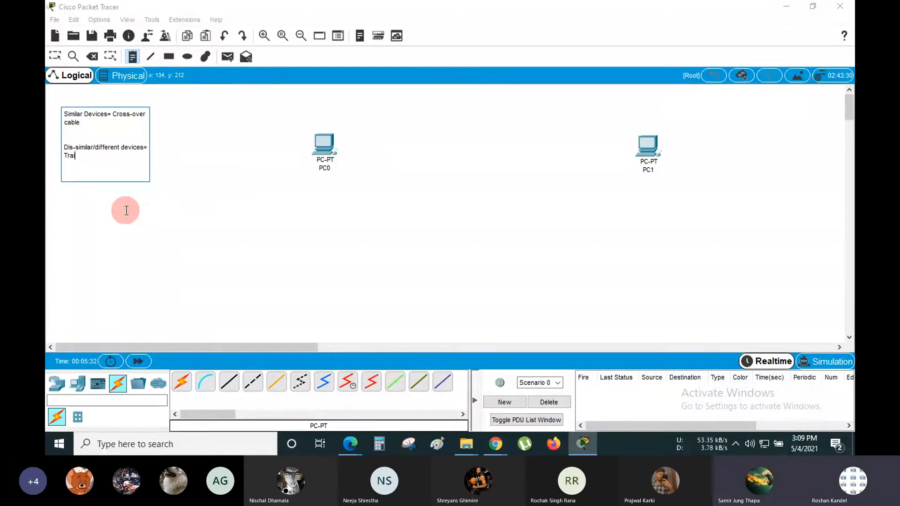
key(BackSpace)
key(BackSpace)
key(BackSpace)
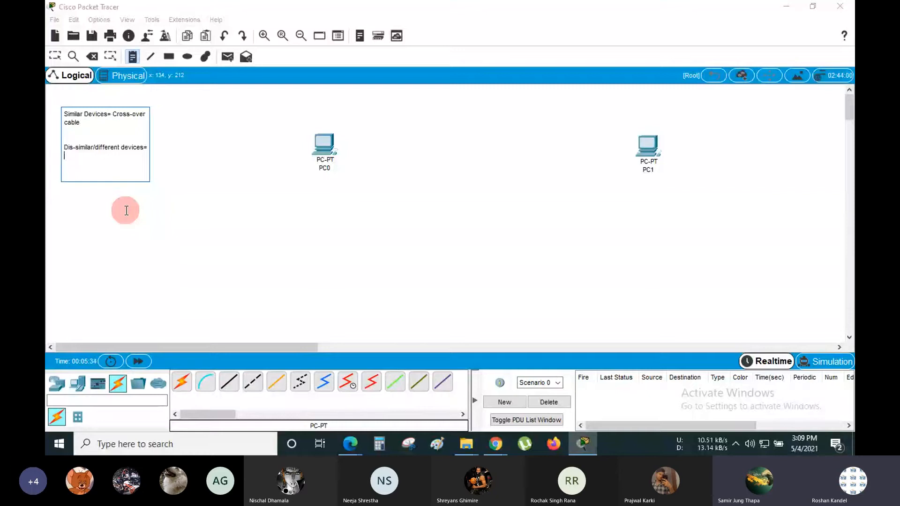
text(Straigh)
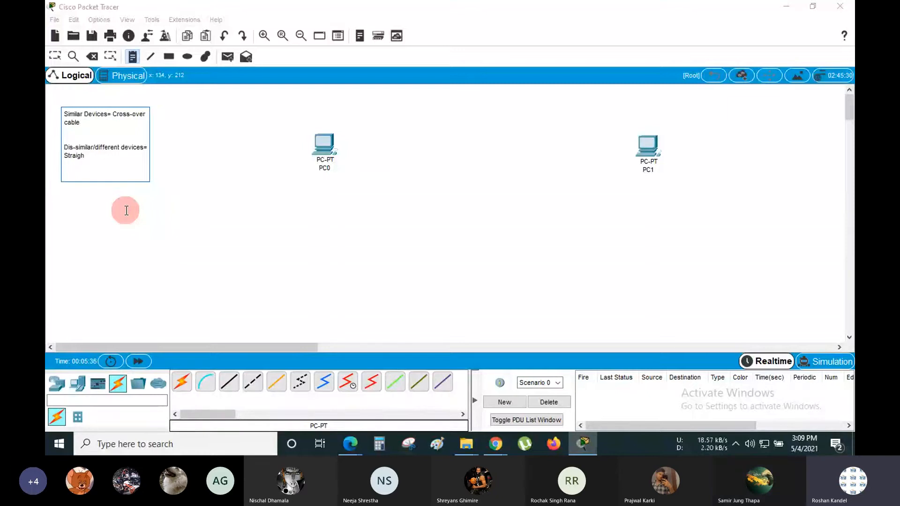
text(t-through cable)
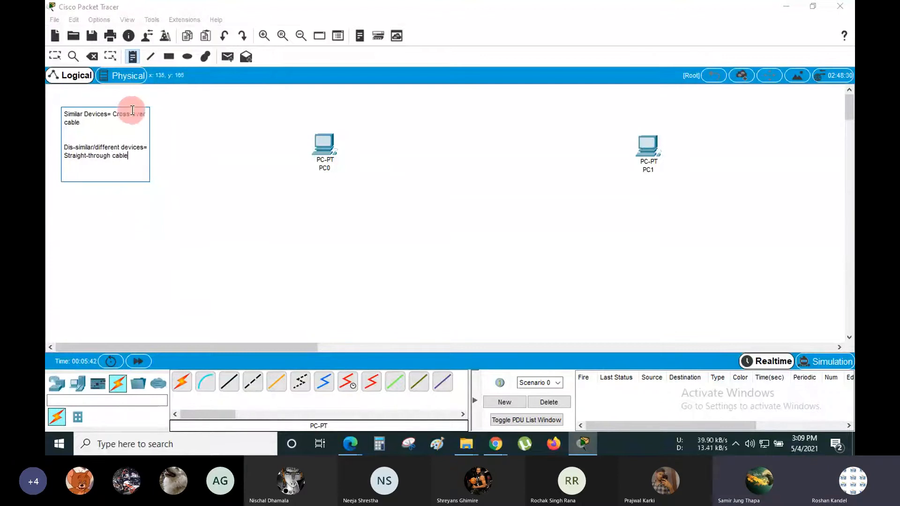
- Move 'Cross-over cable' onto its own line and highlight both cable names in the note
click(114, 115)
key(Return)
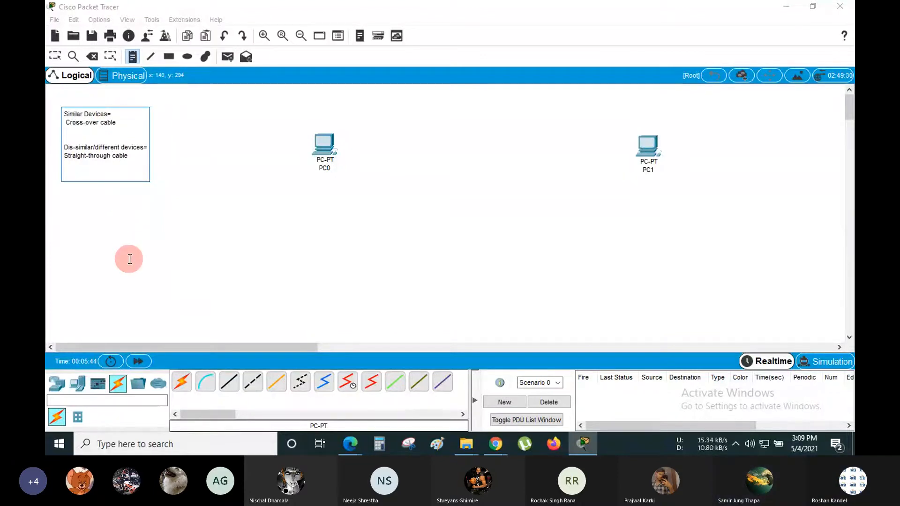
key(Delete)
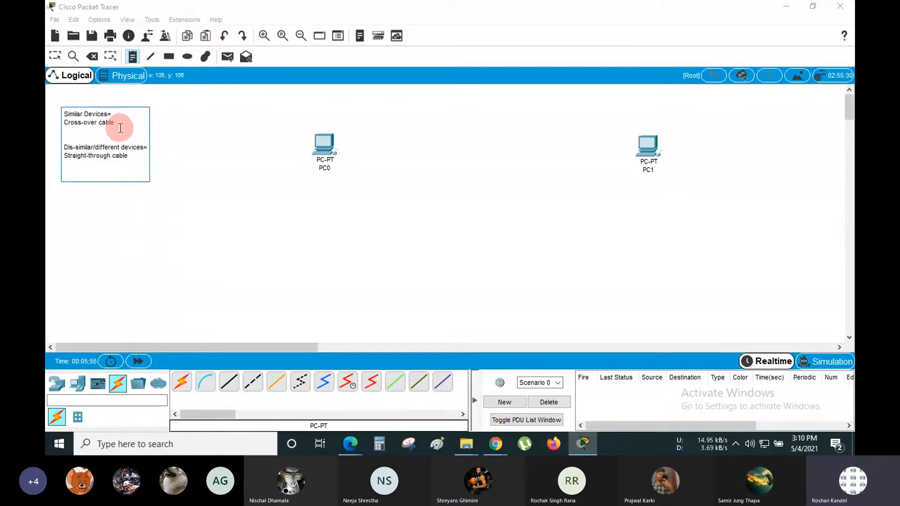
drag(119, 124, 63, 124)
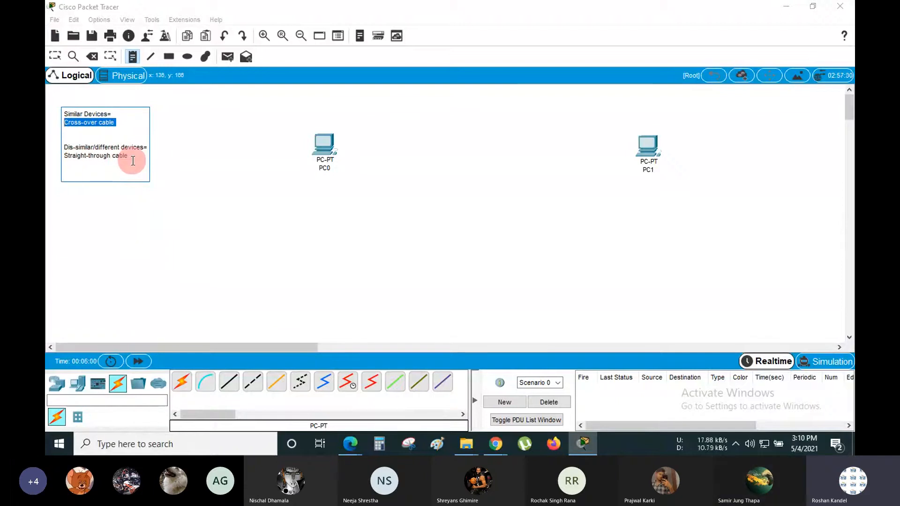
drag(130, 157, 61, 156)
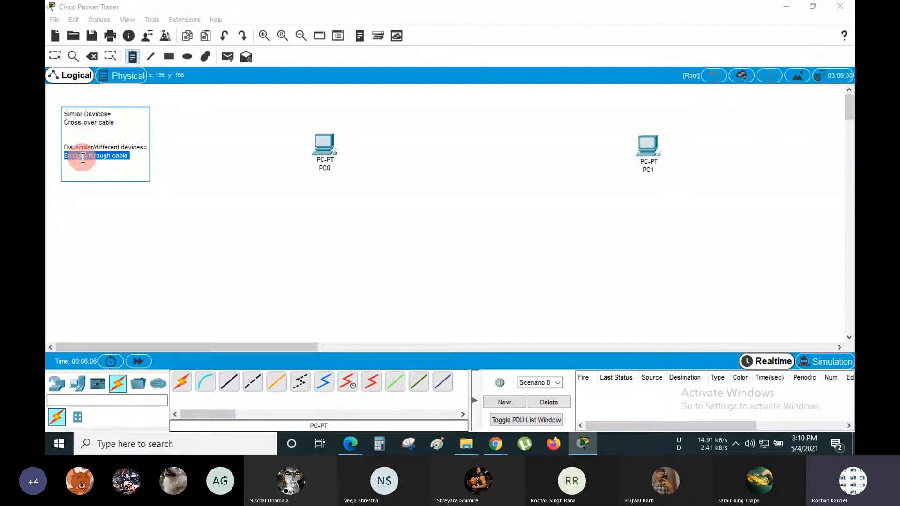
- Bring the Edge browser forward and open google.com in a new tab
click(350, 443)
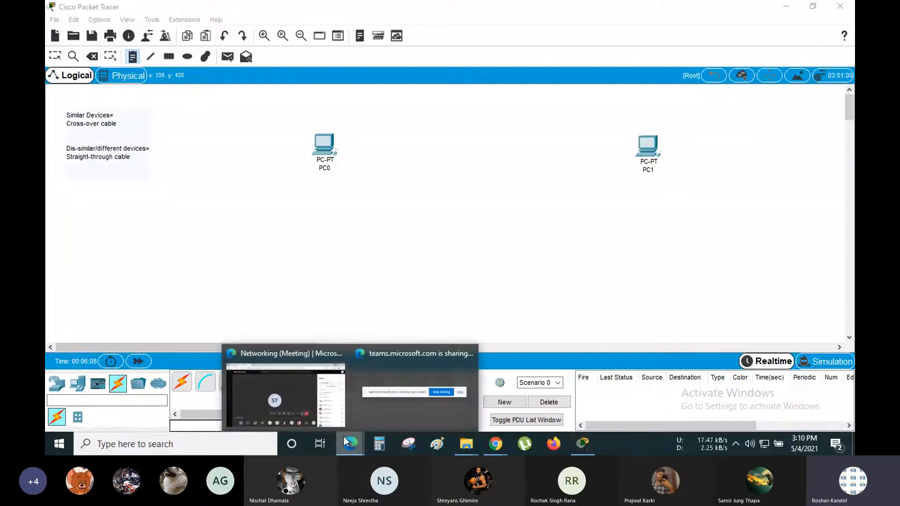
click(300, 393)
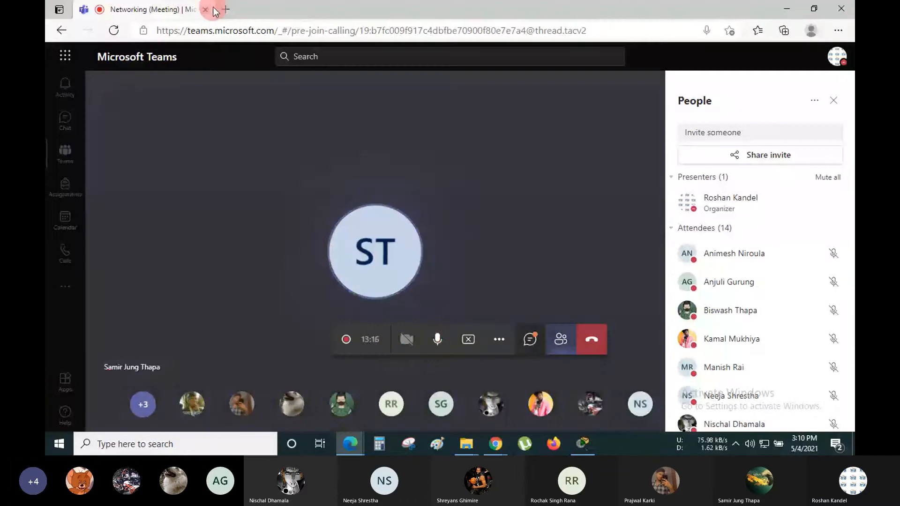
click(227, 10)
text(google.com)
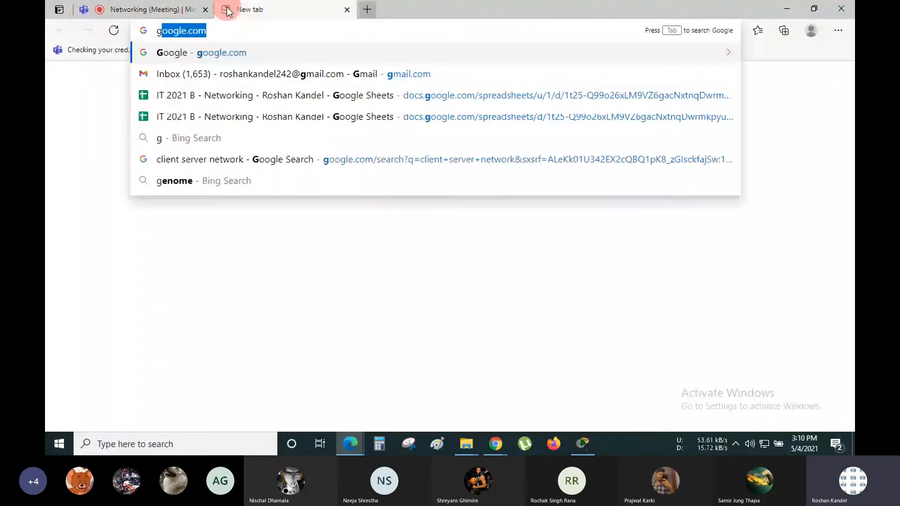
key(Return)
- Search Google for 'ethernet cable' and show the image results
text(e)
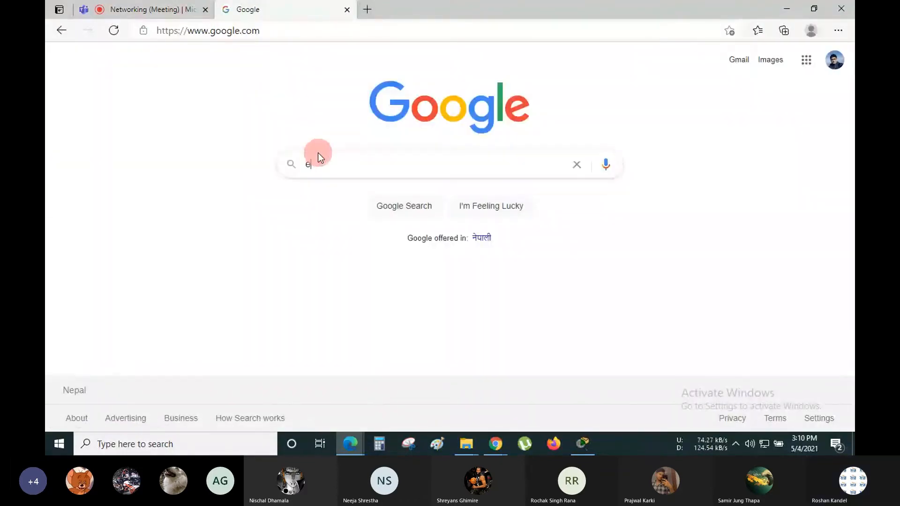
text(thernet cable)
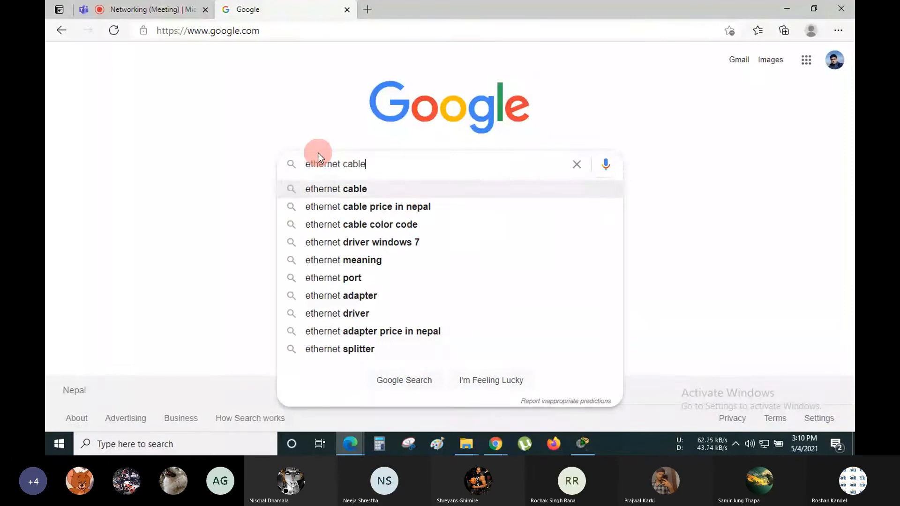
key(Return)
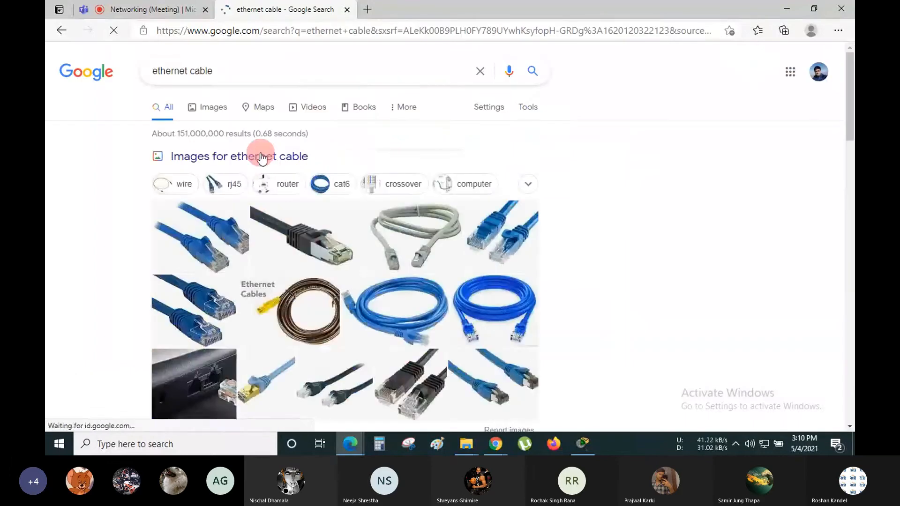
click(399, 308)
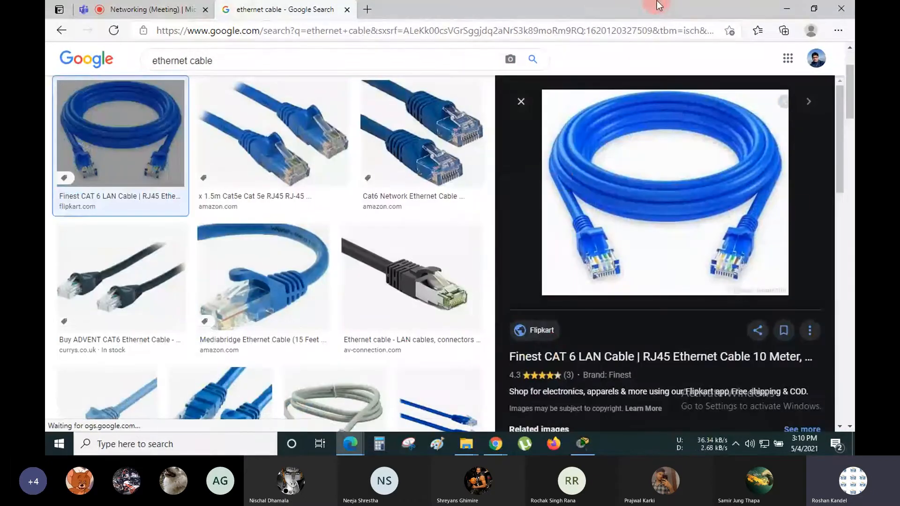
- Open the blue CAT 6 ethernet cable image in its own tab and close the search results tab
right_click(623, 171)
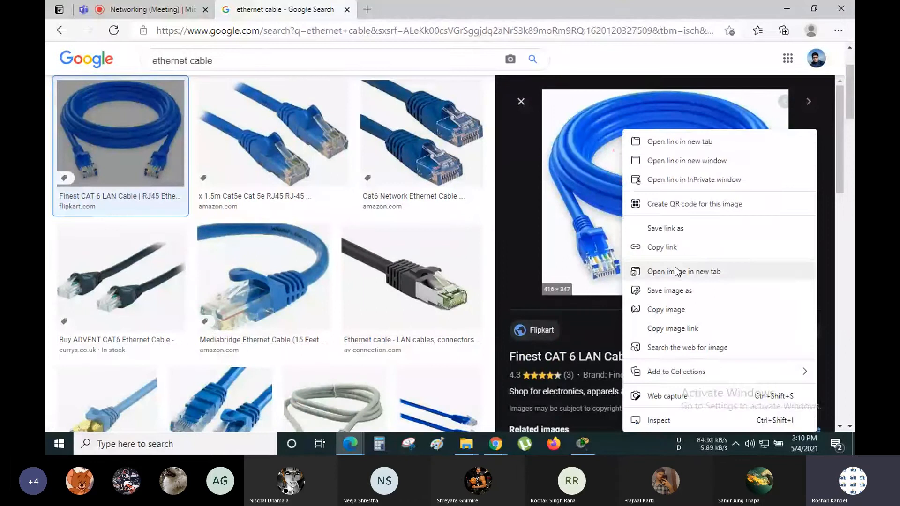
click(678, 272)
click(427, 6)
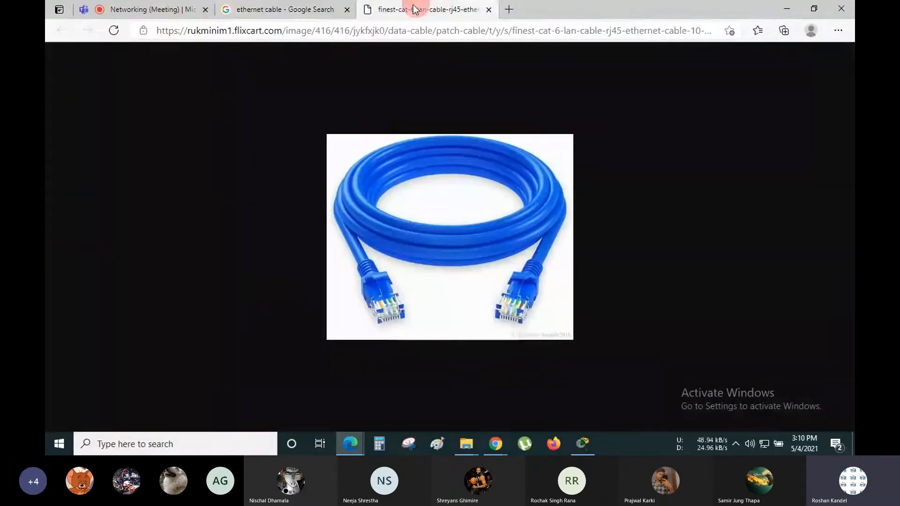
click(347, 9)
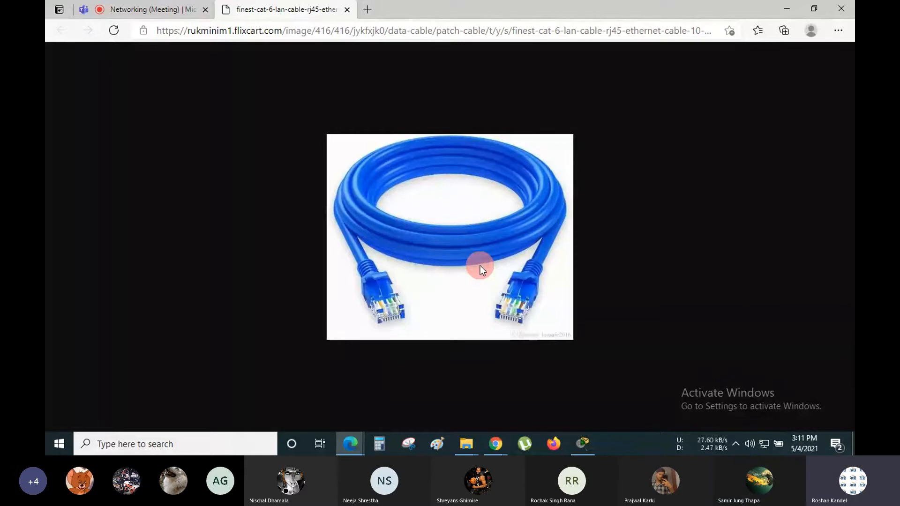
- Close the cable image tab and return to the Packet Tracer workspace with the cable note
click(347, 10)
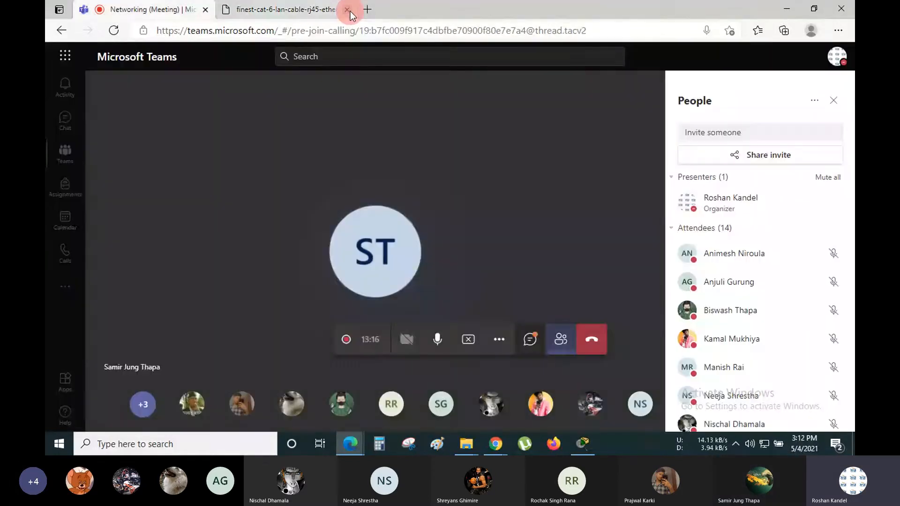
click(782, 6)
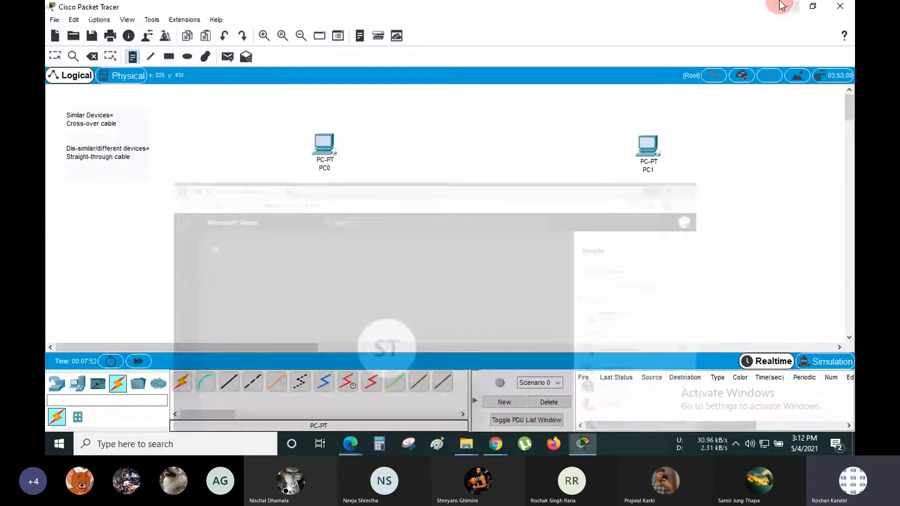
double_click(79, 118)
click(55, 56)
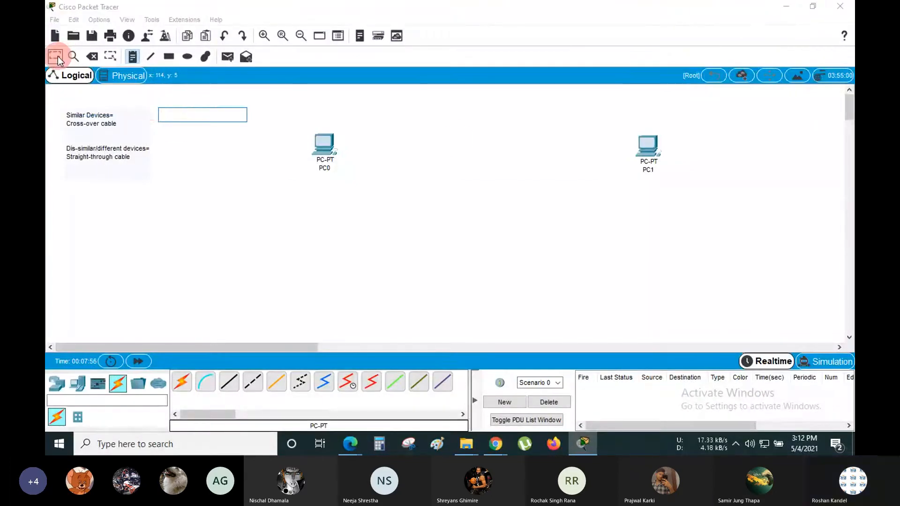
- Highlight the 'Cross-over cable' line, then the 'Straight-through cable' line in the cable note
click(85, 122)
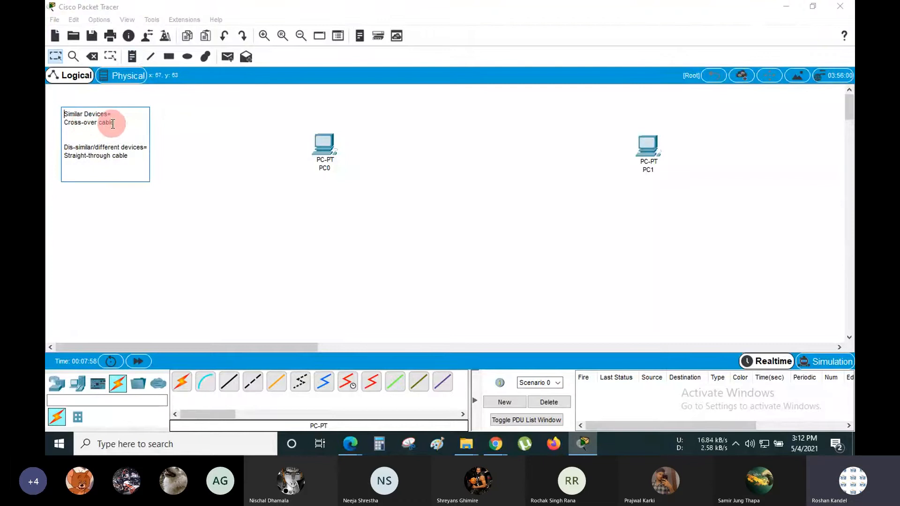
drag(115, 122, 64, 123)
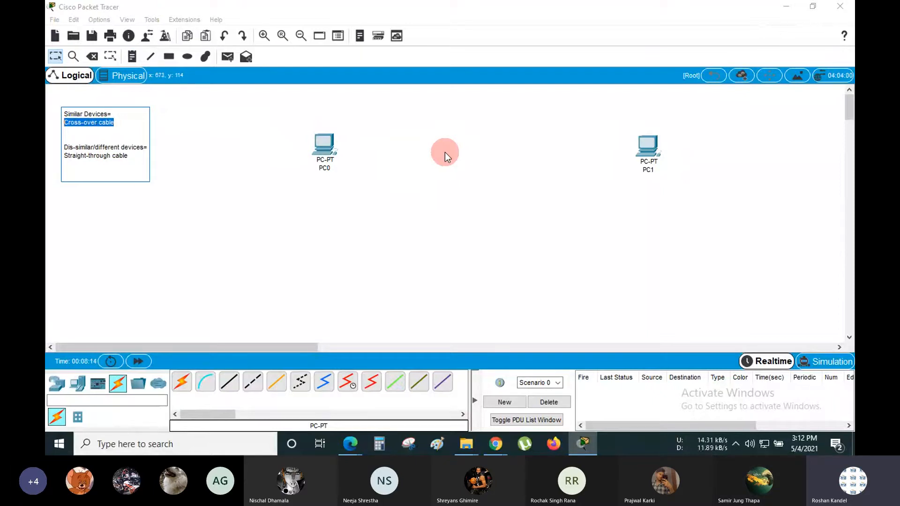
click(117, 124)
drag(128, 160, 66, 158)
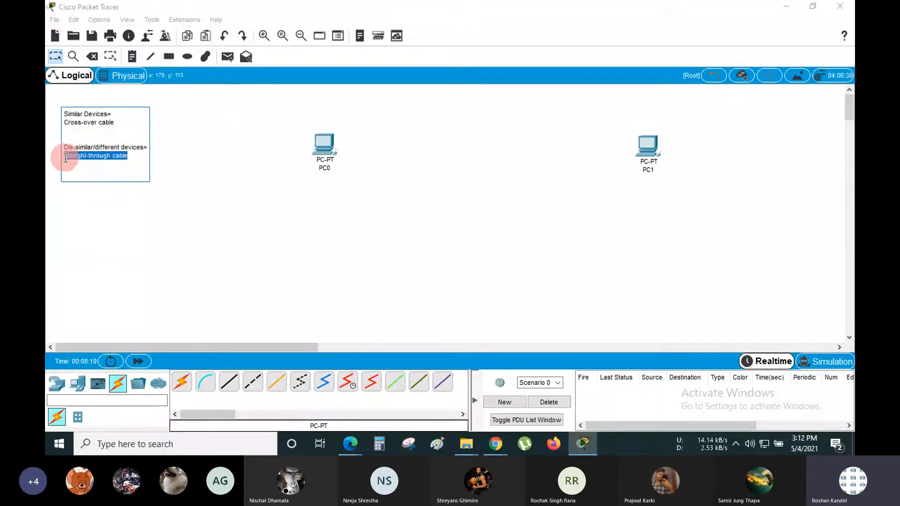
click(138, 158)
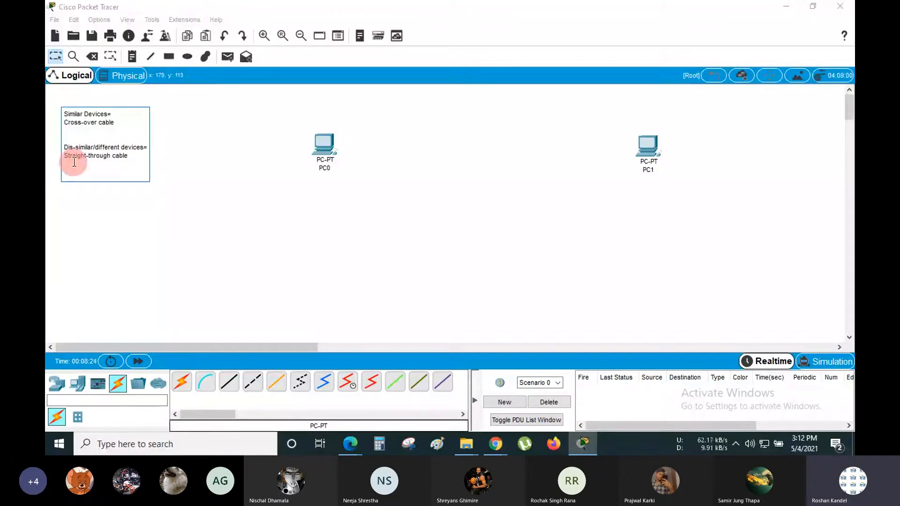
click(210, 162)
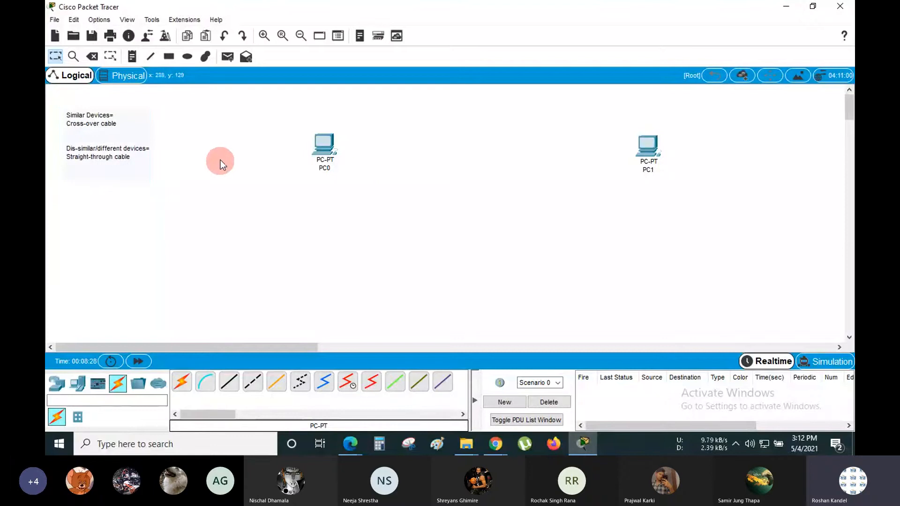
drag(659, 152, 541, 153)
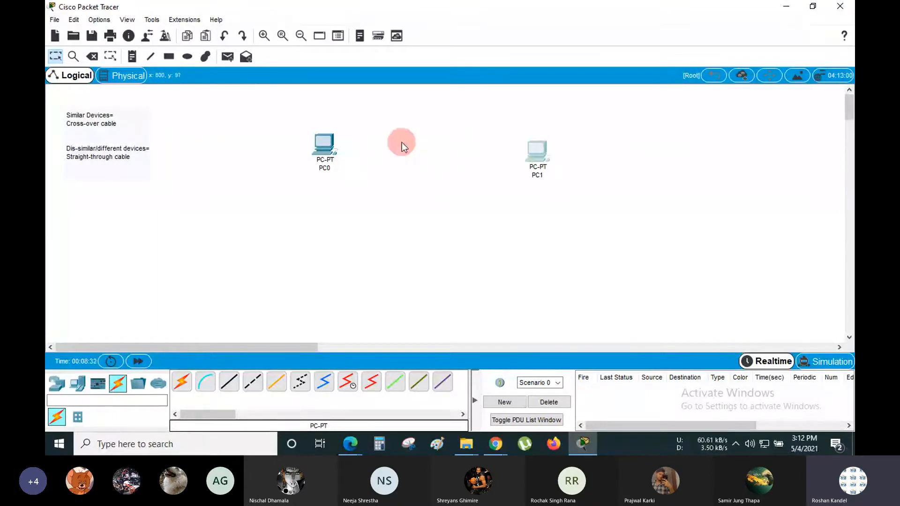
drag(326, 144, 294, 150)
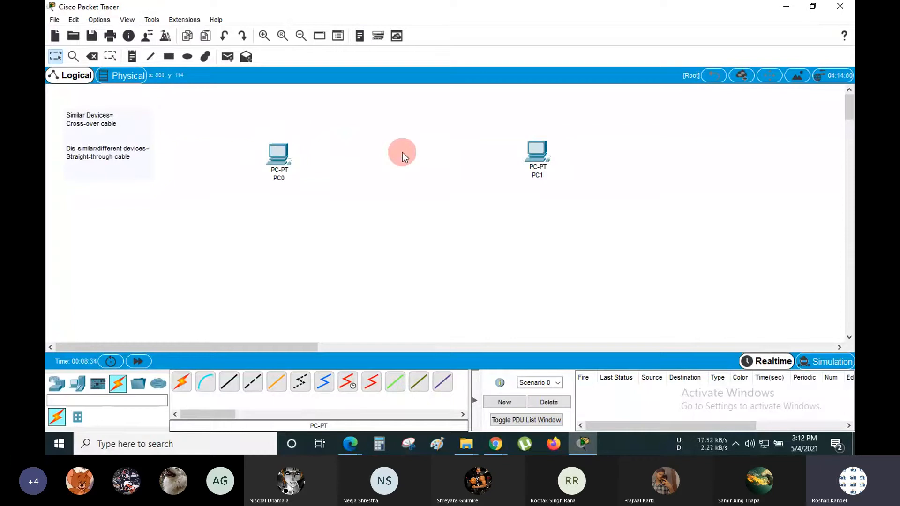
mouse_move(255, 112)
mouse_down()
mouse_move(533, 219)
mouse_move(561, 207)
mouse_up()
click(414, 178)
drag(298, 156, 522, 151)
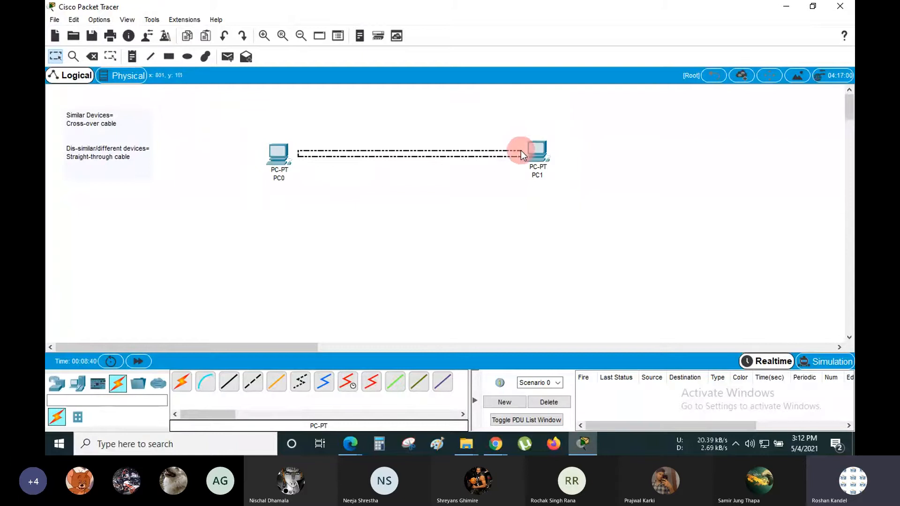
click(411, 188)
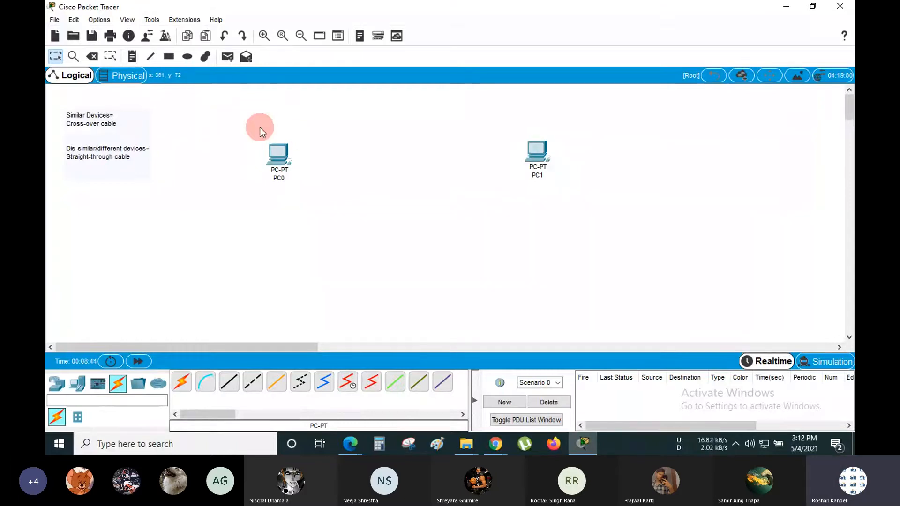
drag(252, 112, 564, 204)
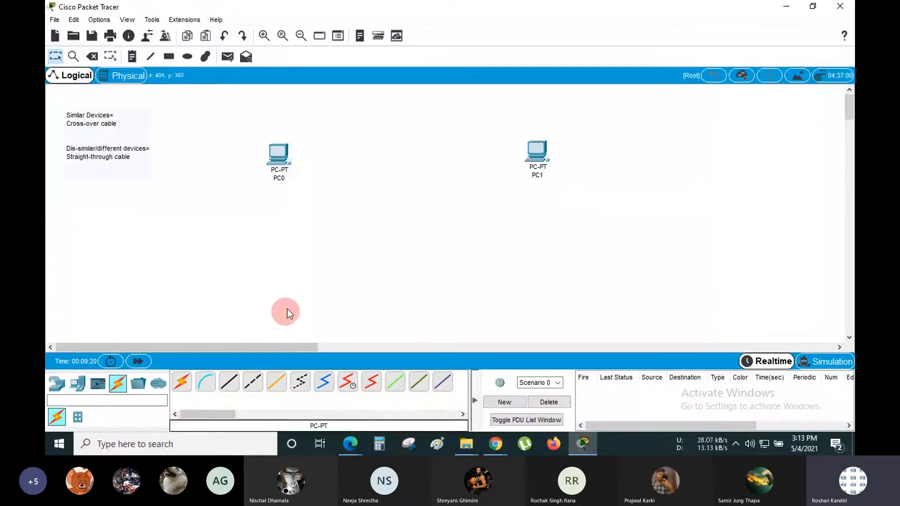
- Start a copper cross-over cable at PC0's FastEthernet0 port, then bring up the Edge windows
click(255, 388)
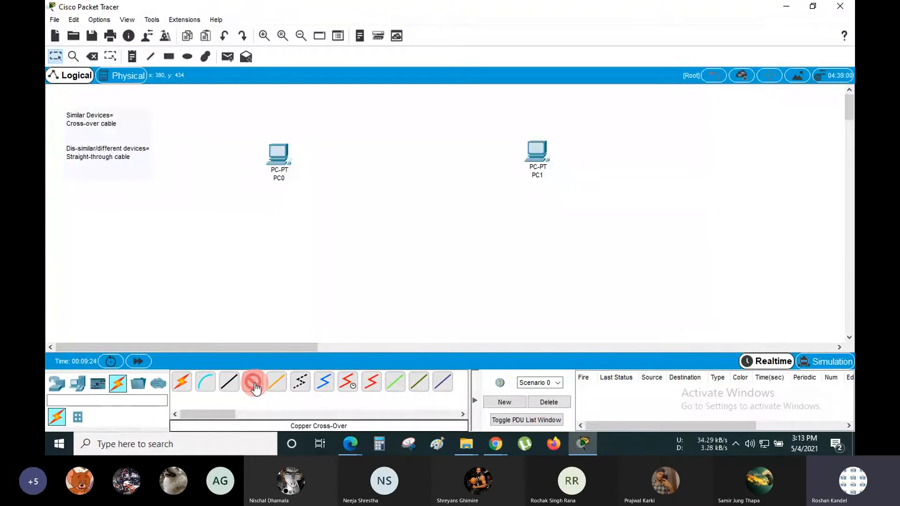
click(299, 169)
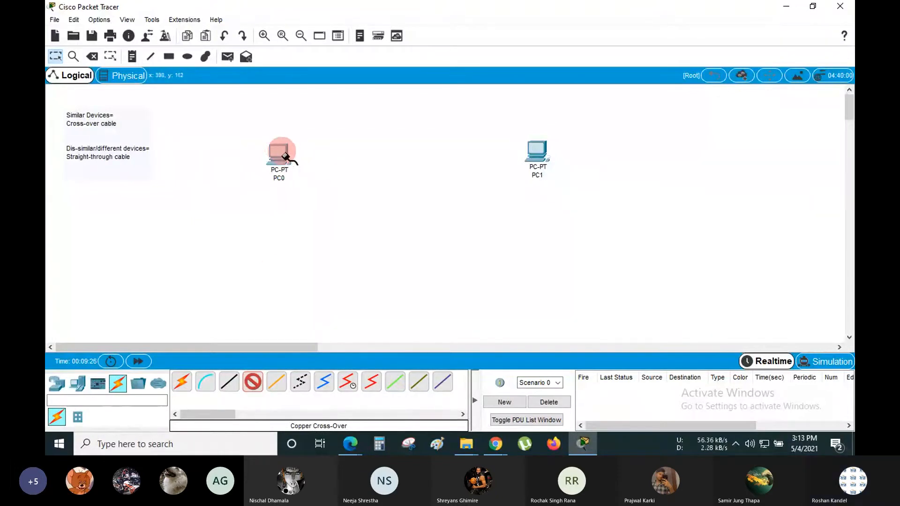
click(279, 148)
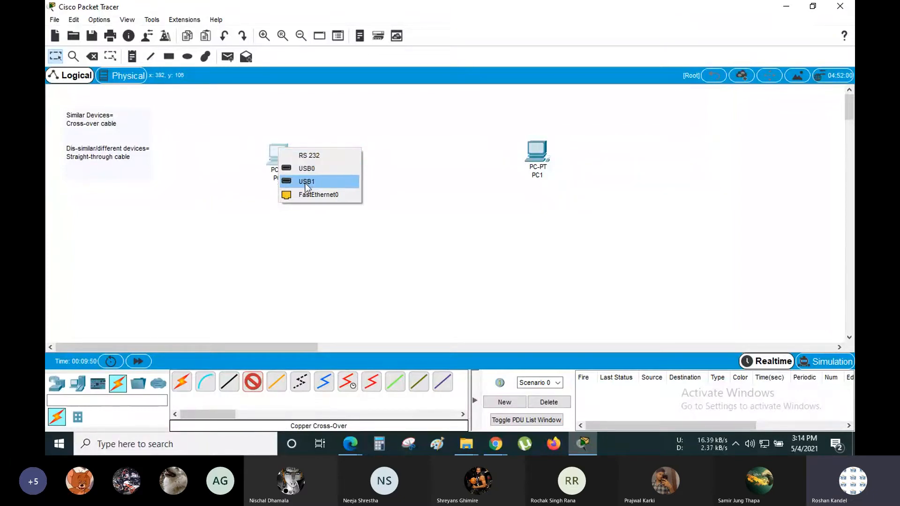
click(288, 196)
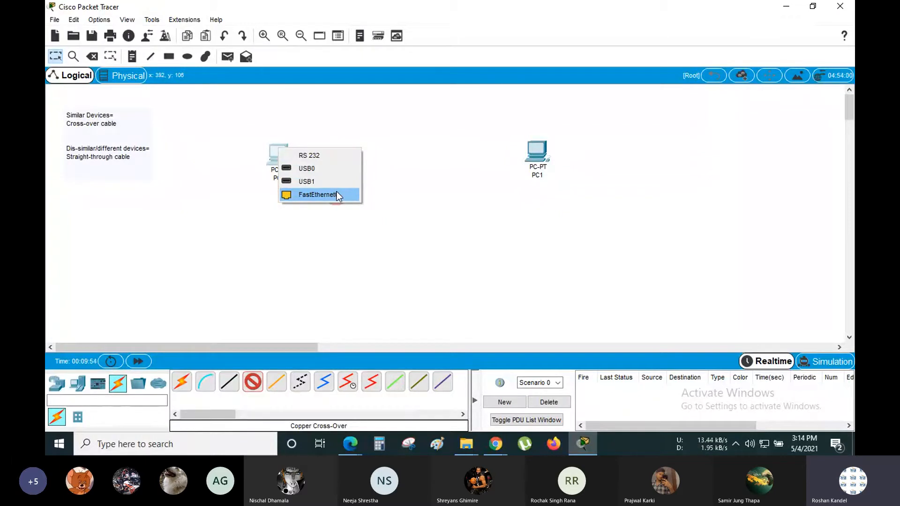
click(348, 451)
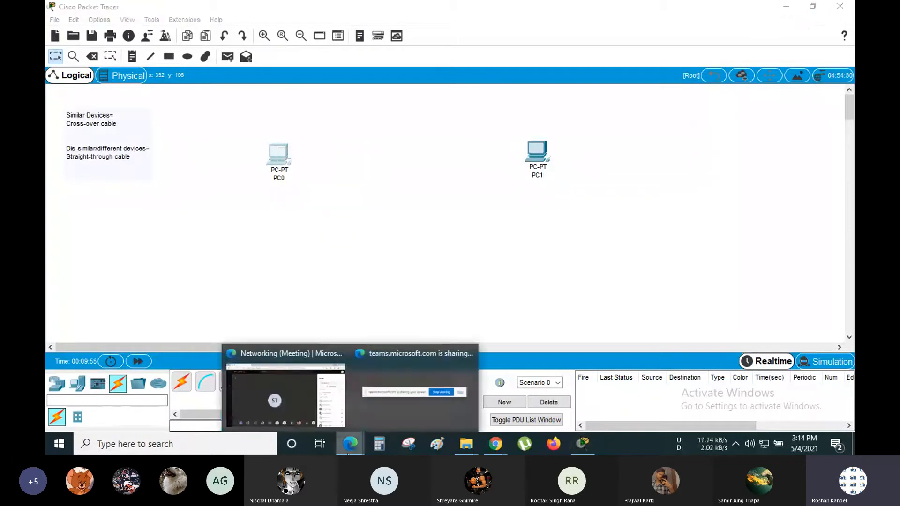
- Show the blue RJ45 CAT 6 cable photo in Edge, then minimize Edge back to Packet Tracer
click(308, 393)
key(ctrl+shift+t)
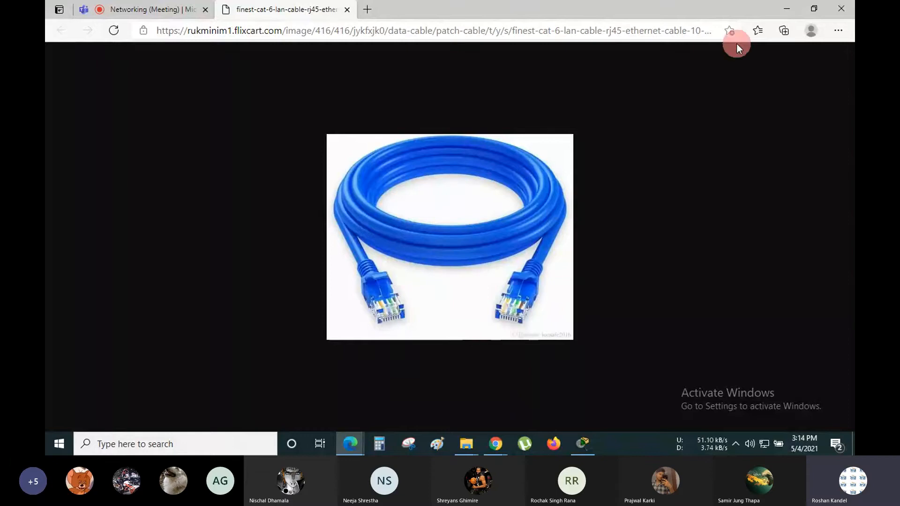
click(784, 9)
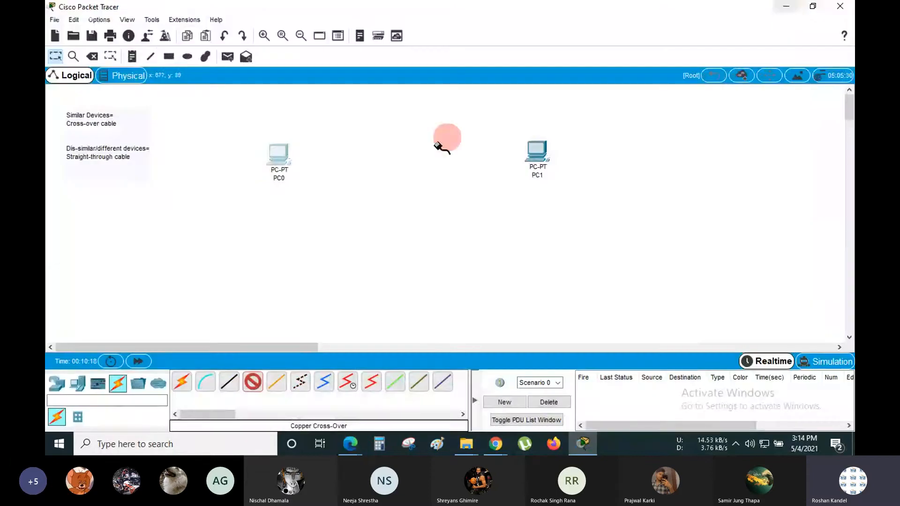
click(278, 158)
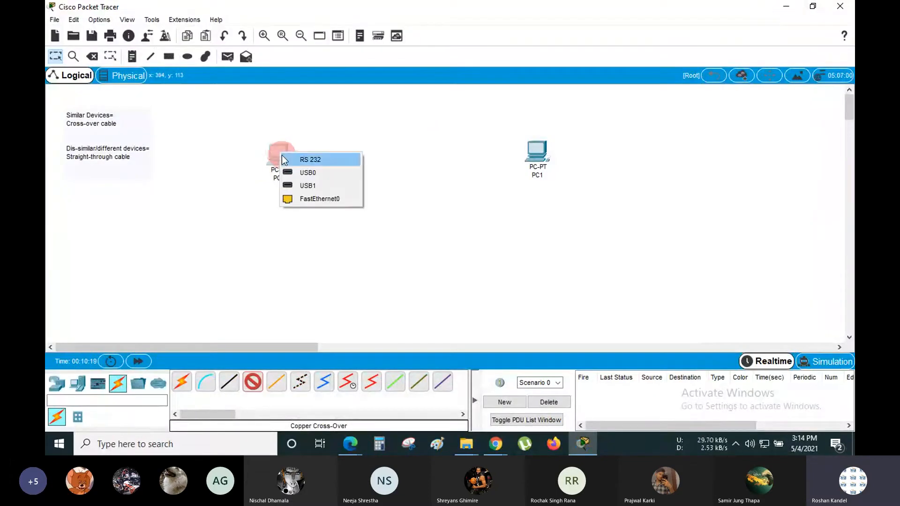
click(286, 203)
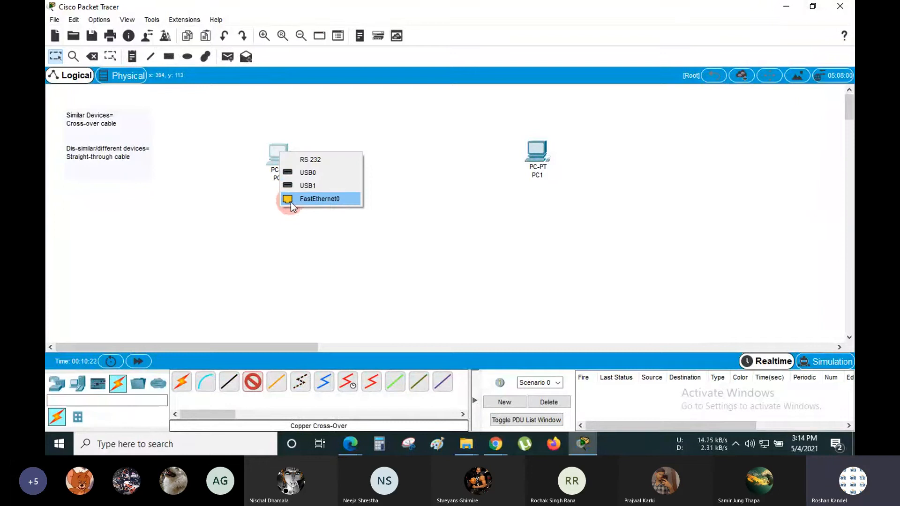
click(319, 221)
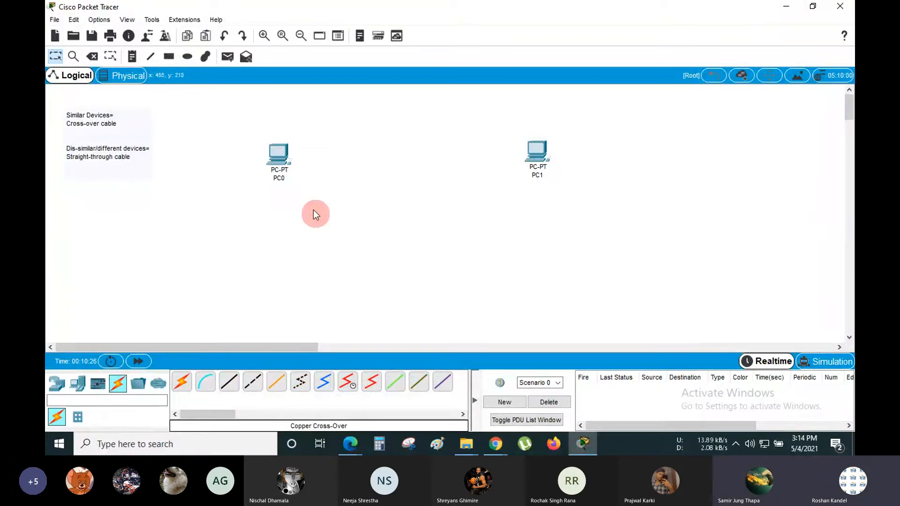
click(283, 156)
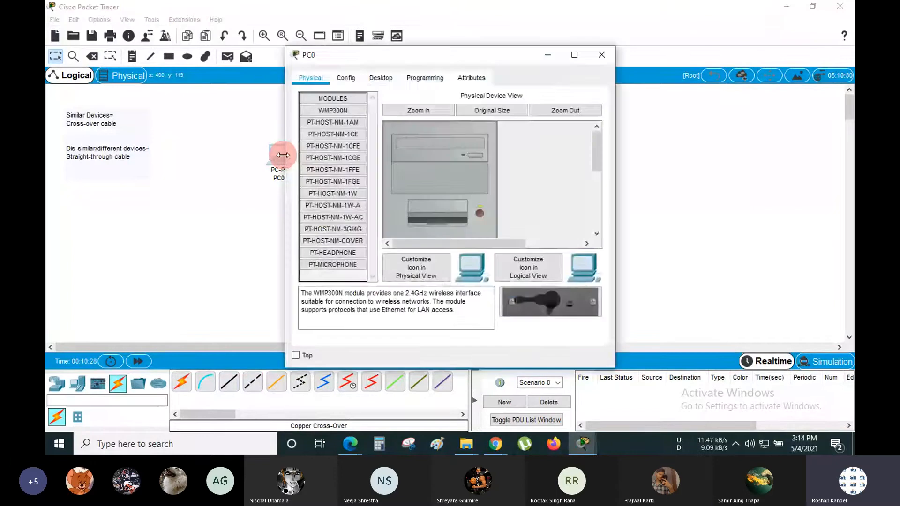
drag(462, 57, 502, 52)
click(619, 50)
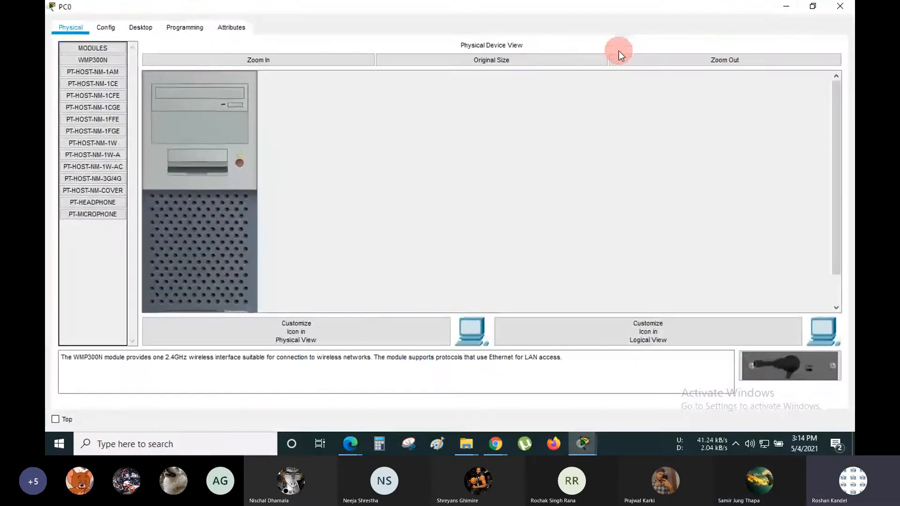
click(289, 58)
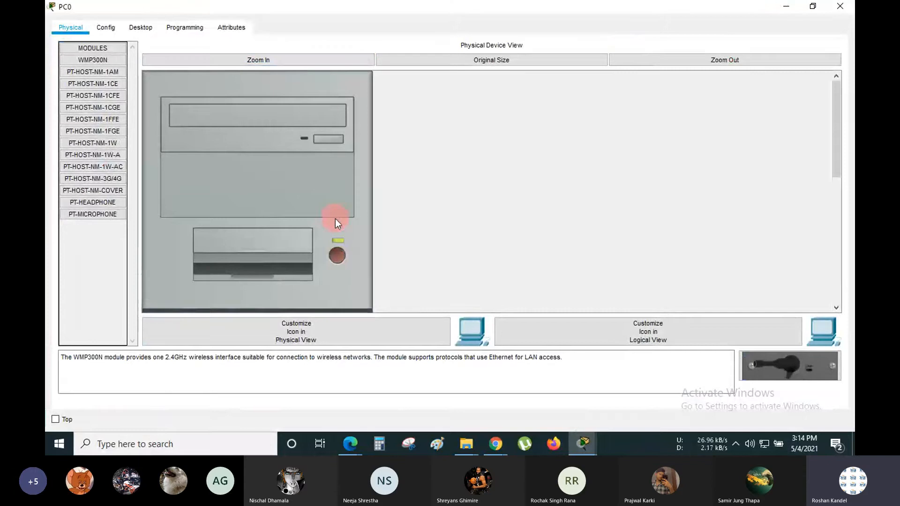
scroll(335, 218, down, 5)
scroll(336, 219, down, 2)
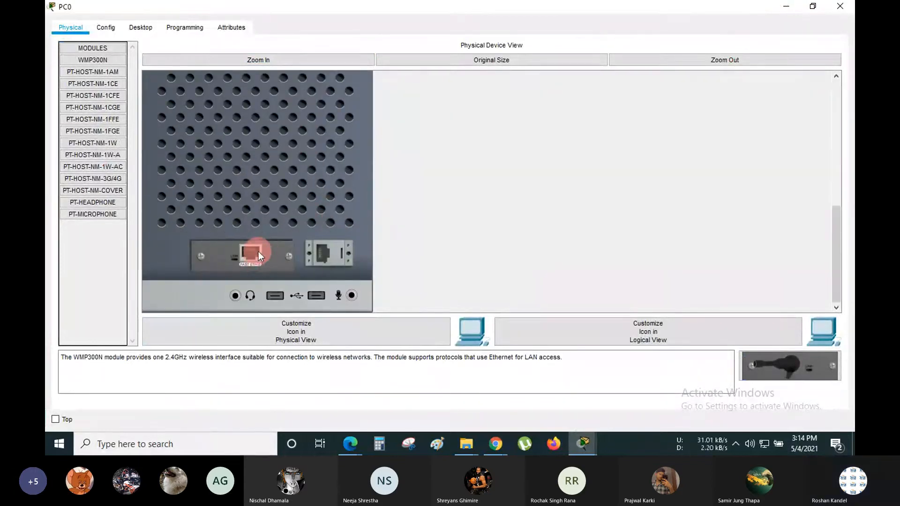
drag(253, 253, 239, 254)
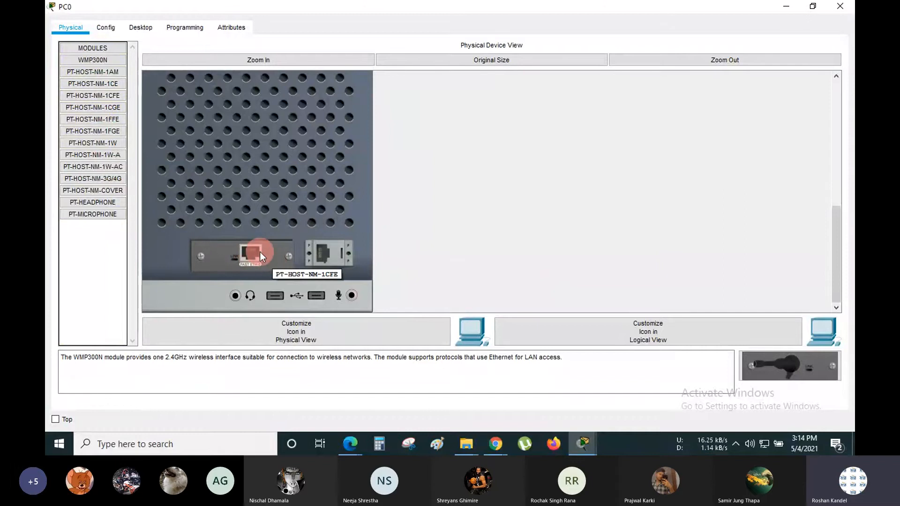
double_click(520, 6)
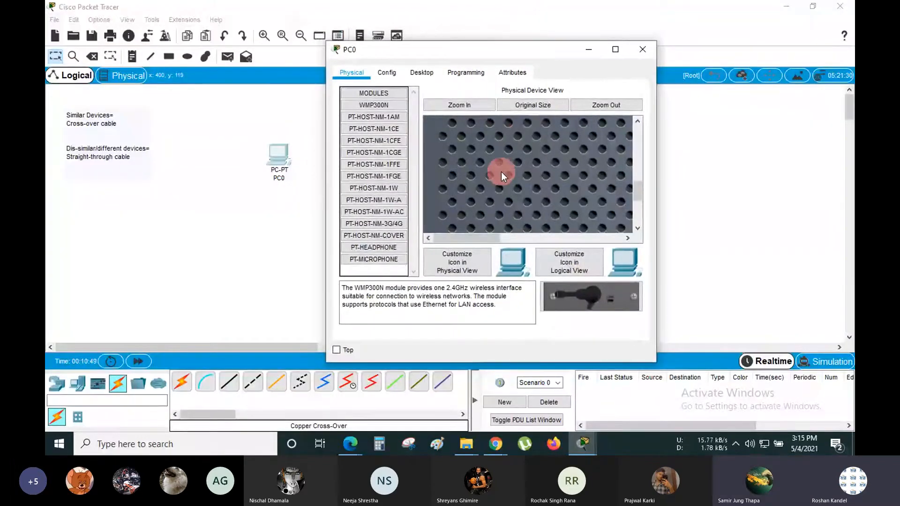
scroll(501, 173, down, 3)
click(613, 104)
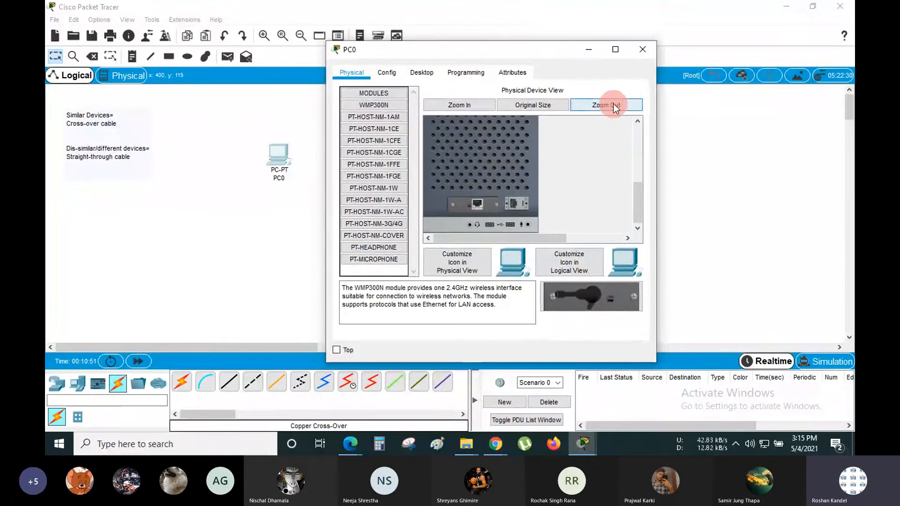
click(590, 51)
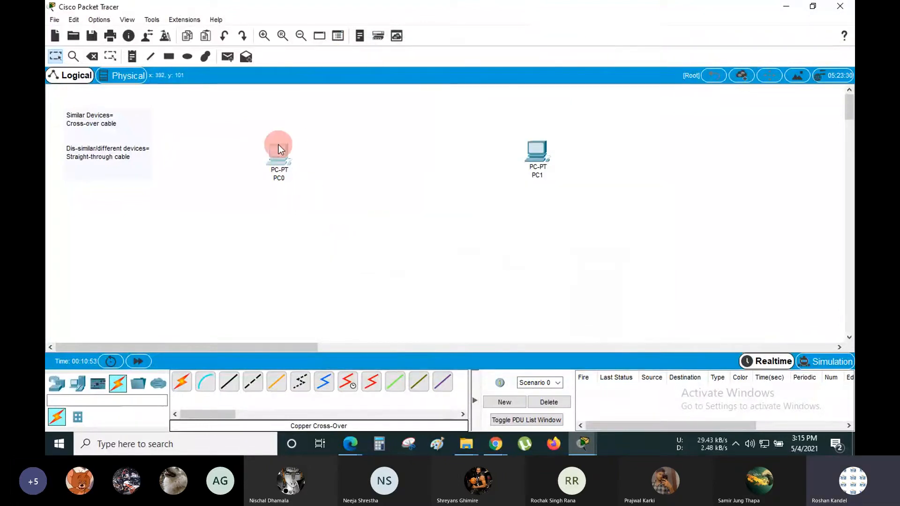
click(253, 382)
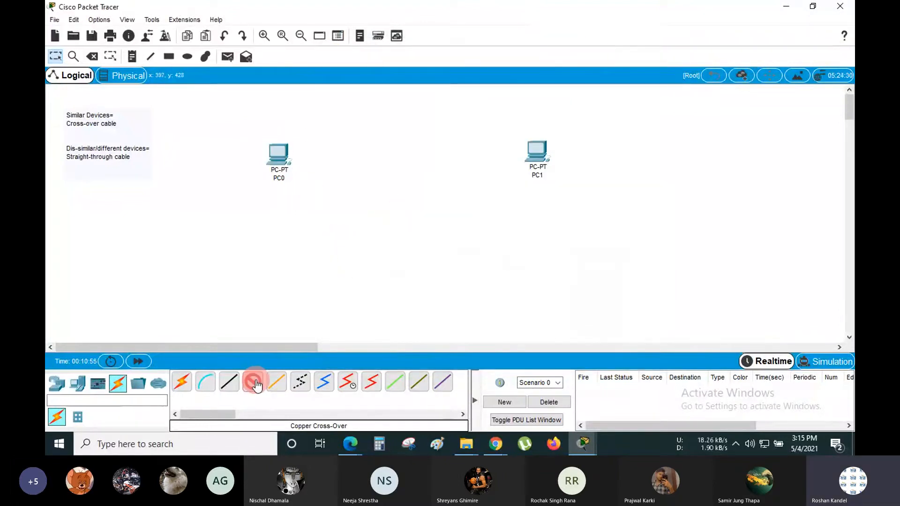
click(276, 152)
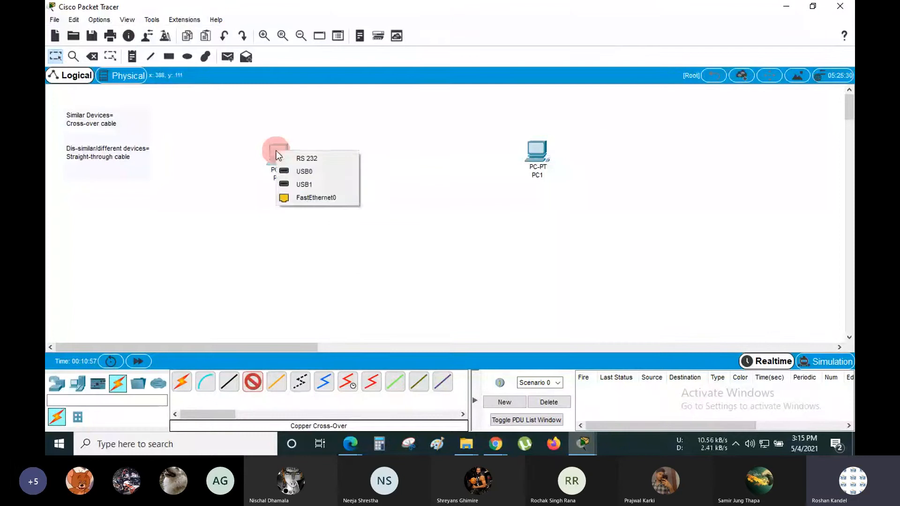
click(300, 172)
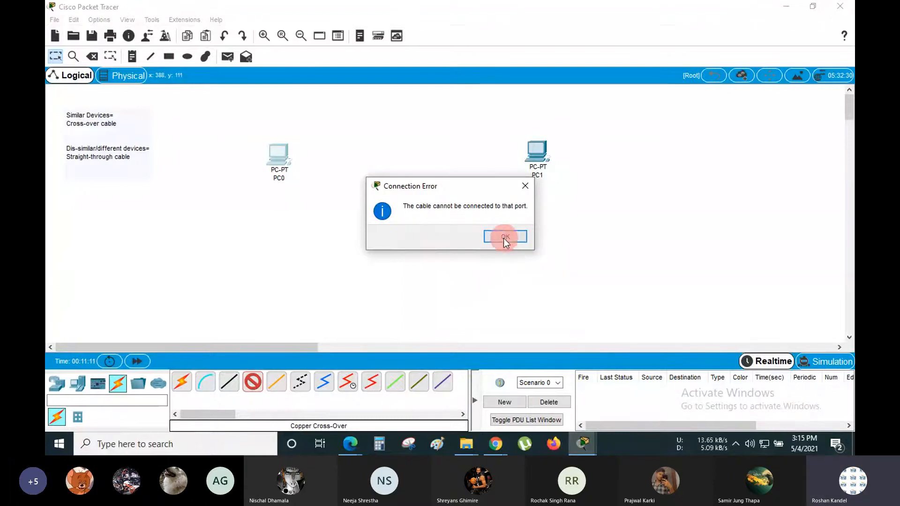
click(505, 237)
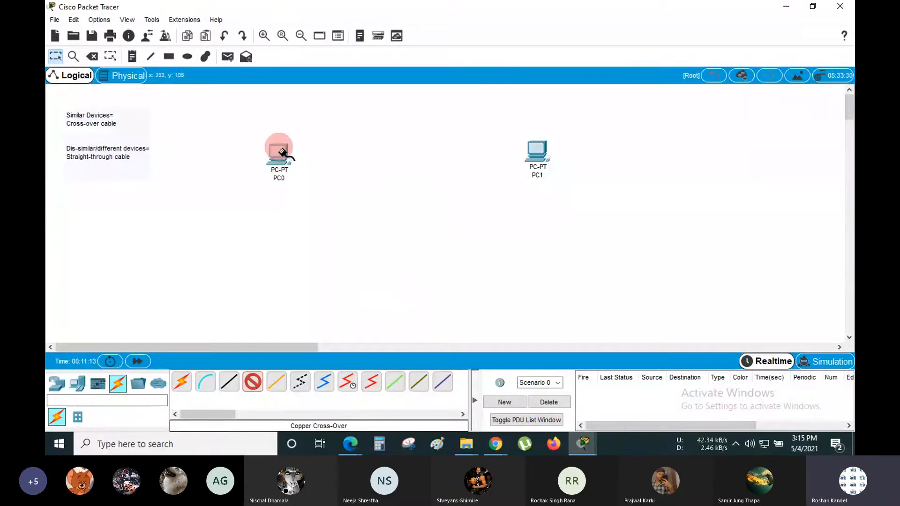
- Stretch the cross-over cable from PC0's FastEthernet0 across to PC1 and open PC1's port list
click(279, 149)
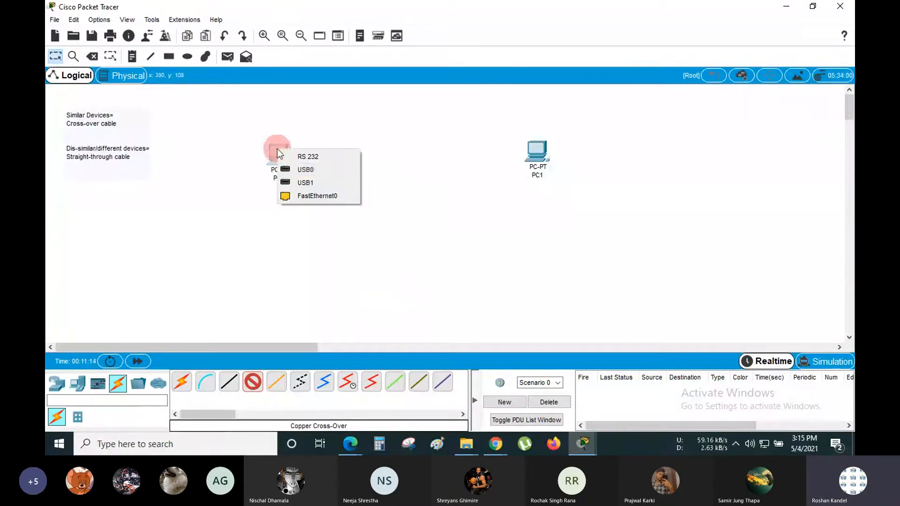
click(325, 195)
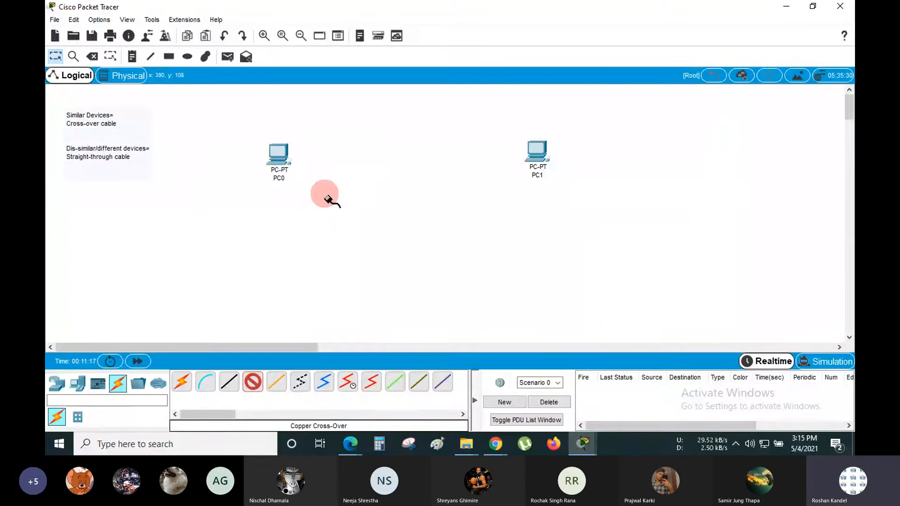
drag(328, 199, 528, 159)
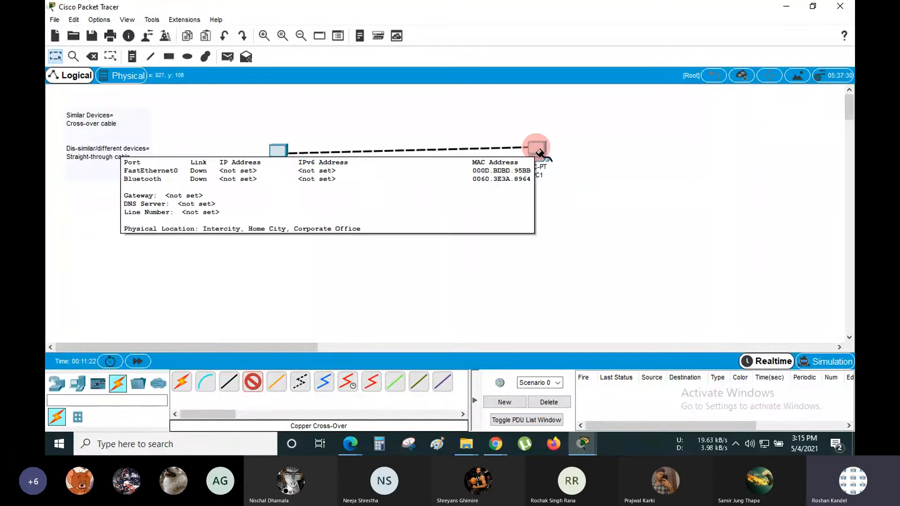
click(537, 154)
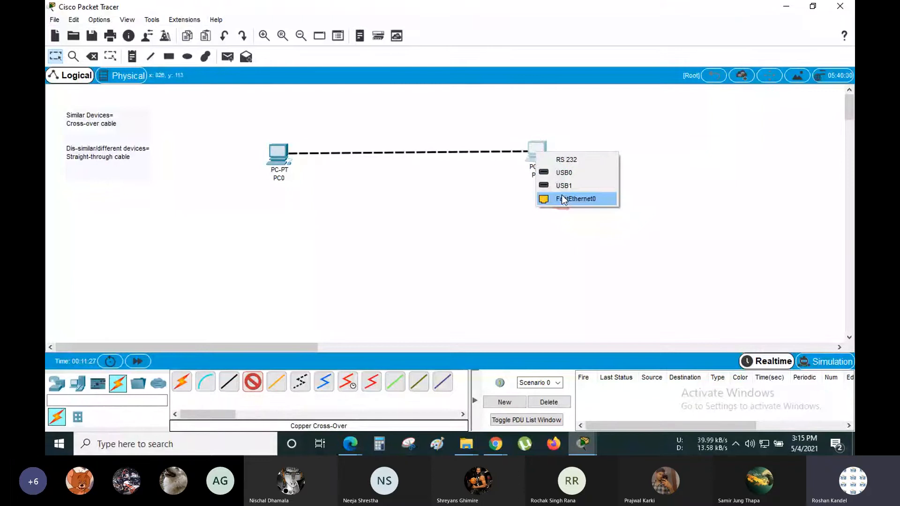
key(alt+Tab)
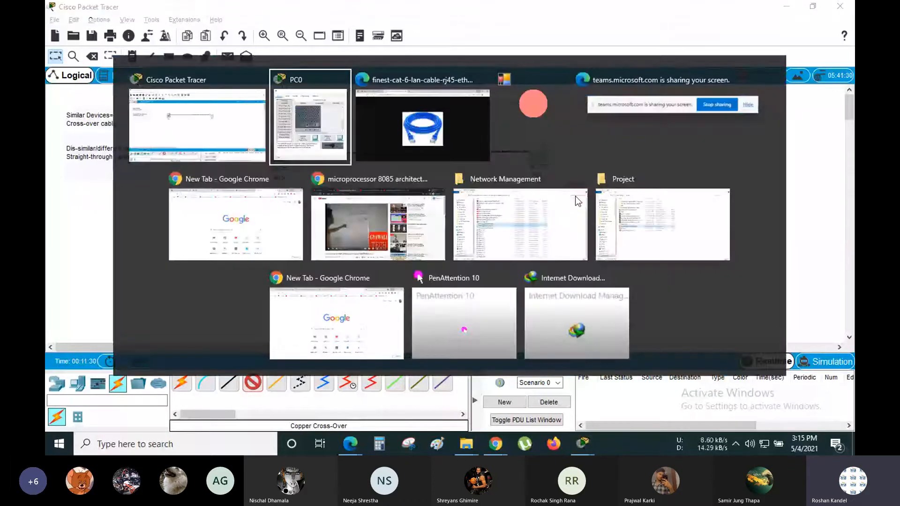
- Mute everyone in the Teams meeting, minimize it, and bring the cable's far end to PC1
key(alt+Tab)
click(146, 9)
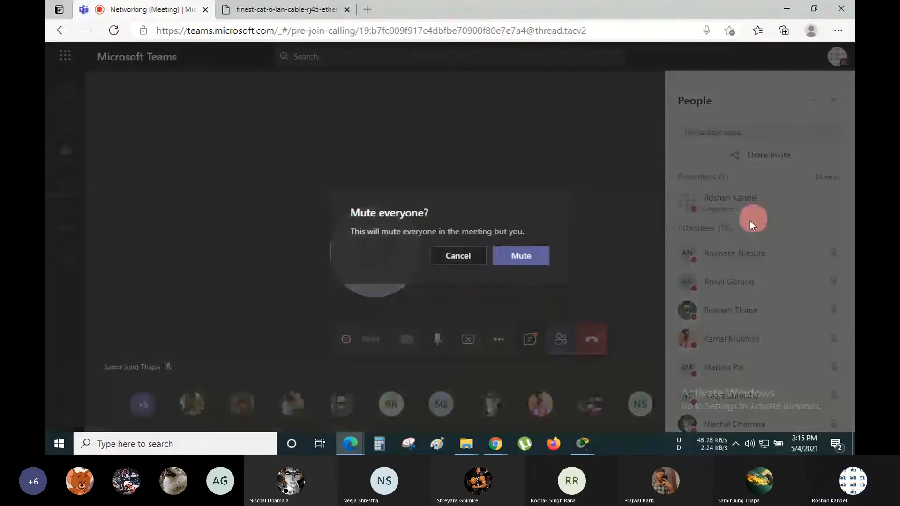
click(524, 256)
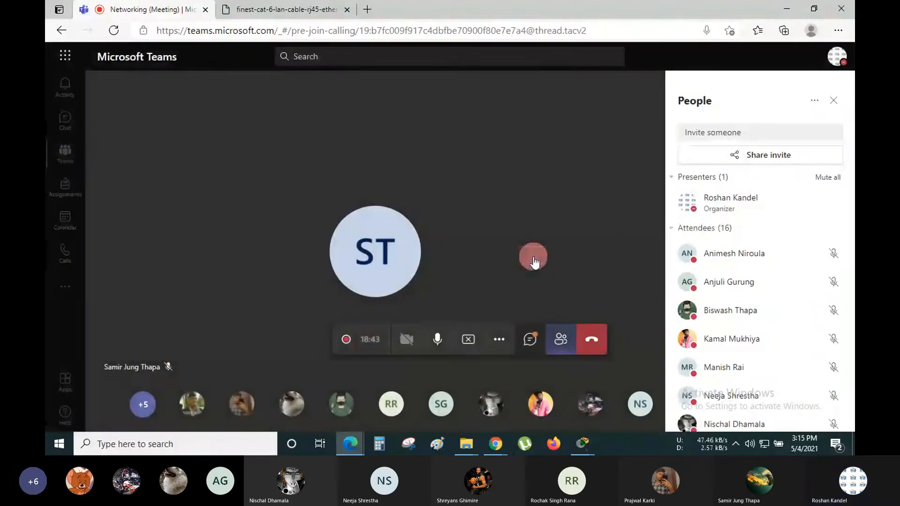
click(784, 7)
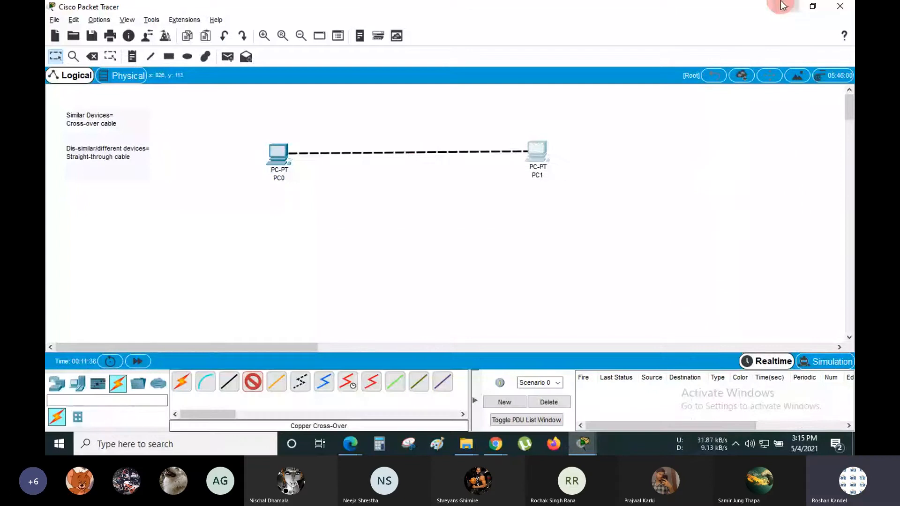
click(541, 151)
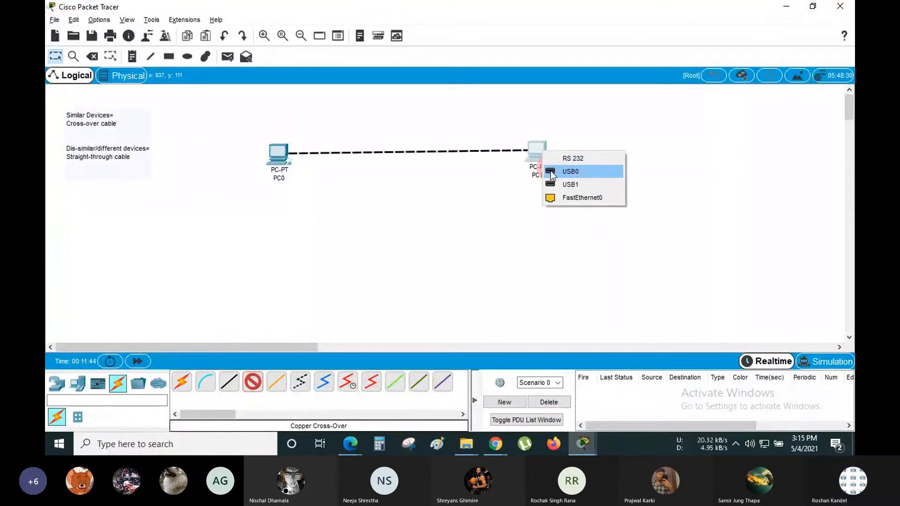
- Plug the cable into PC1's FastEthernet0 port after the USB1 attempt gives a connection error
click(571, 185)
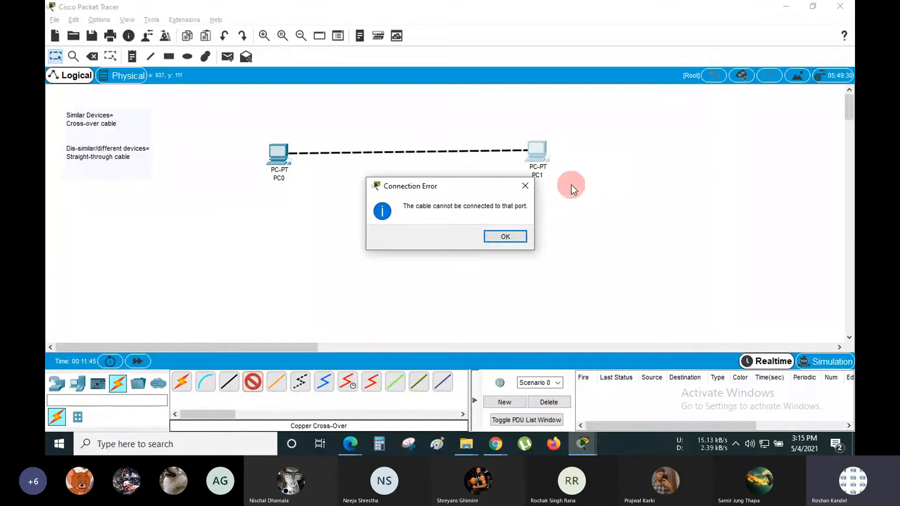
click(510, 237)
click(537, 151)
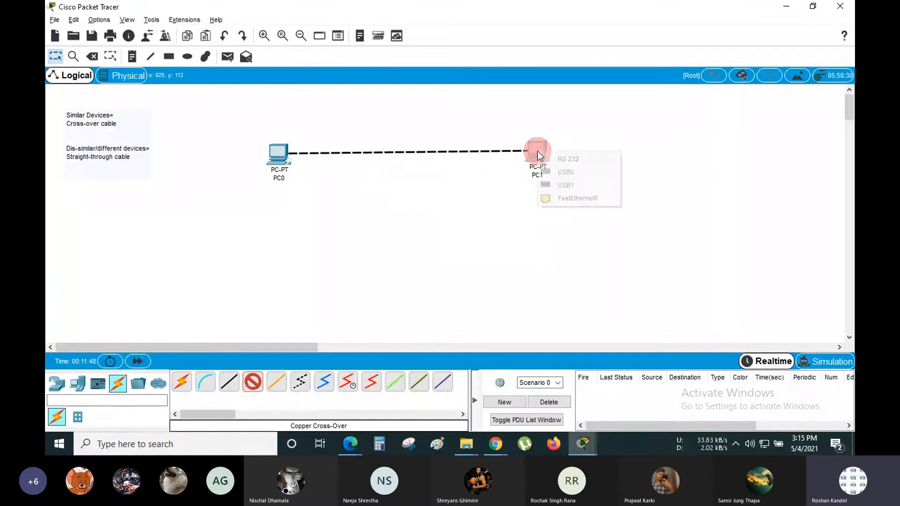
click(562, 199)
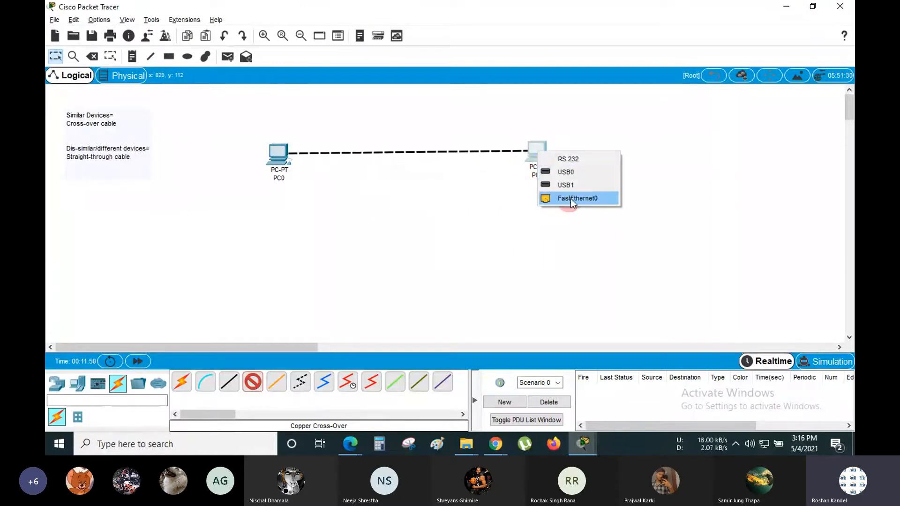
click(581, 198)
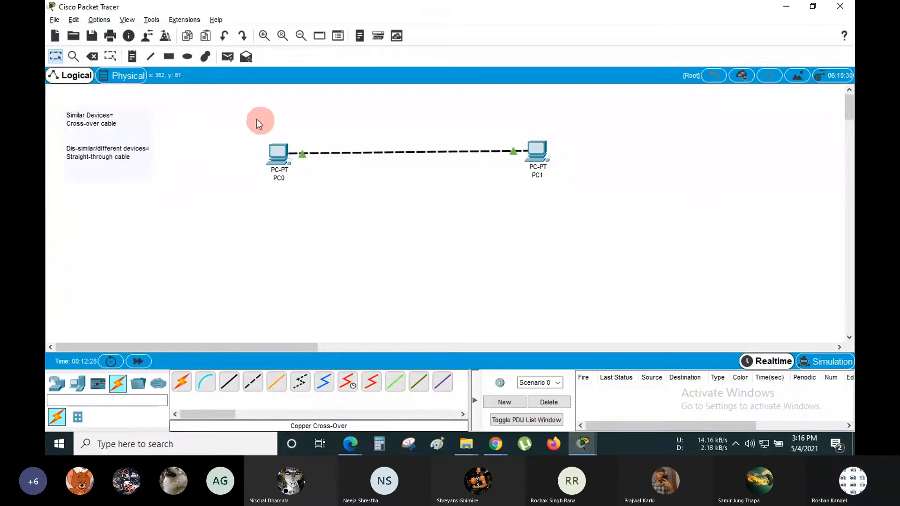
drag(248, 116, 575, 200)
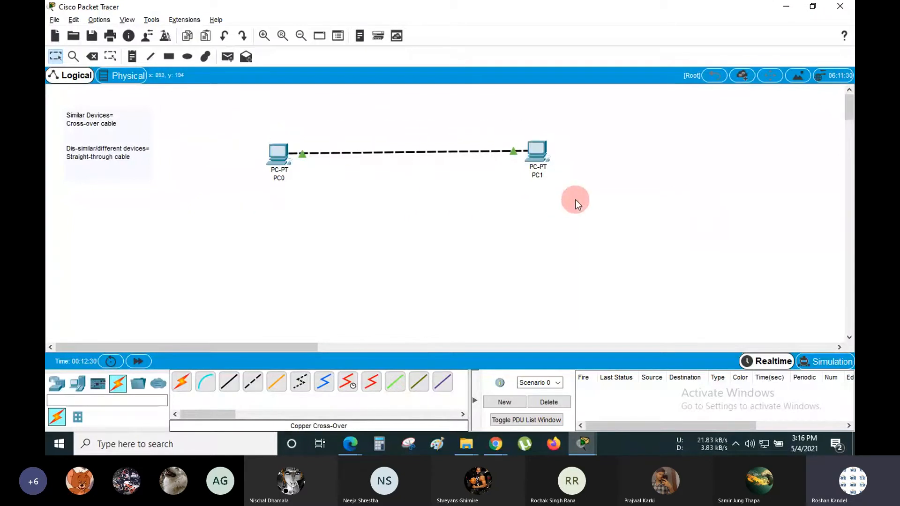
drag(257, 125, 557, 187)
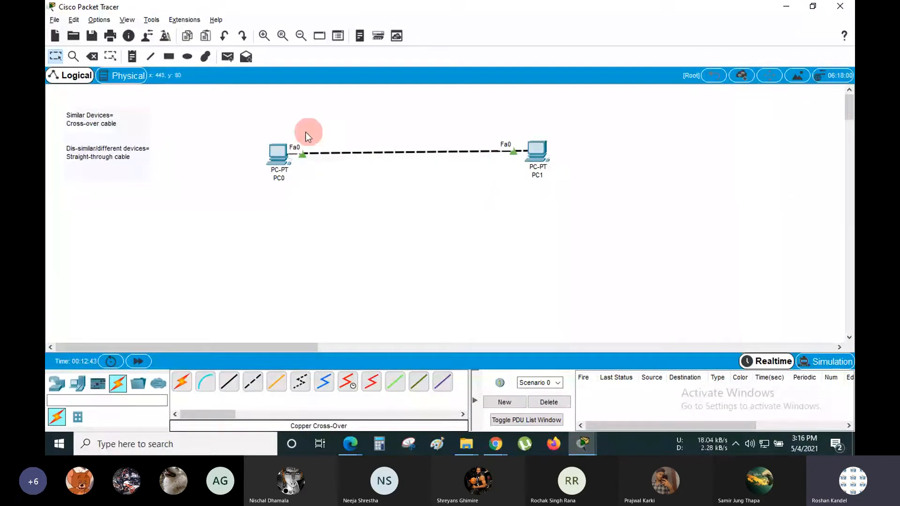
drag(261, 130, 557, 185)
click(579, 168)
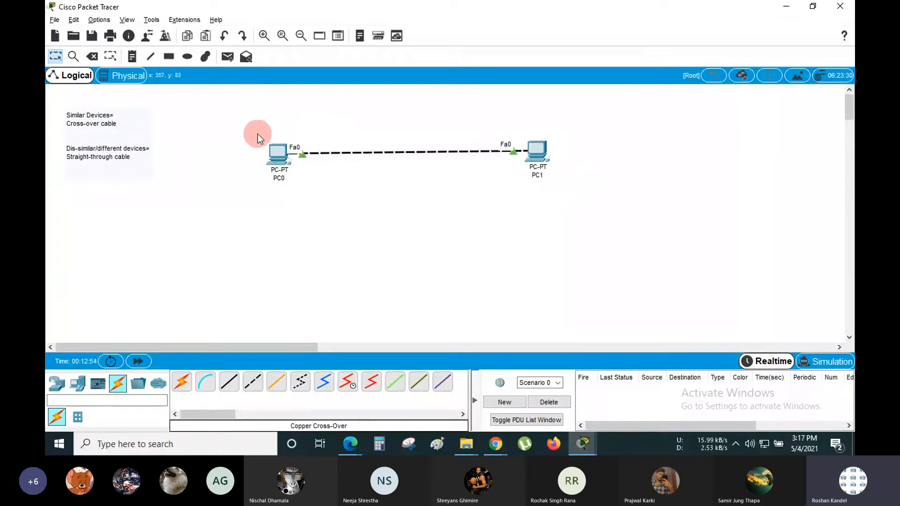
drag(257, 134, 556, 184)
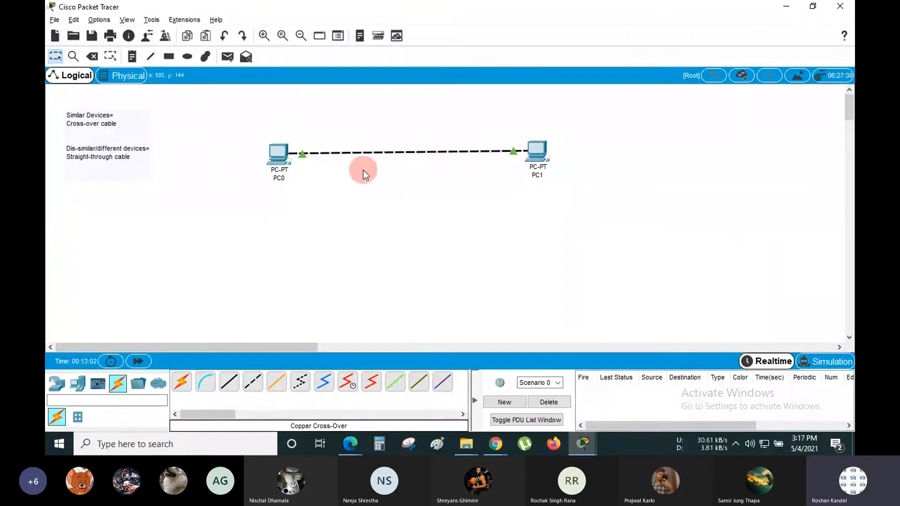
- Rename PC1 to 'Ram Computer'
click(538, 175)
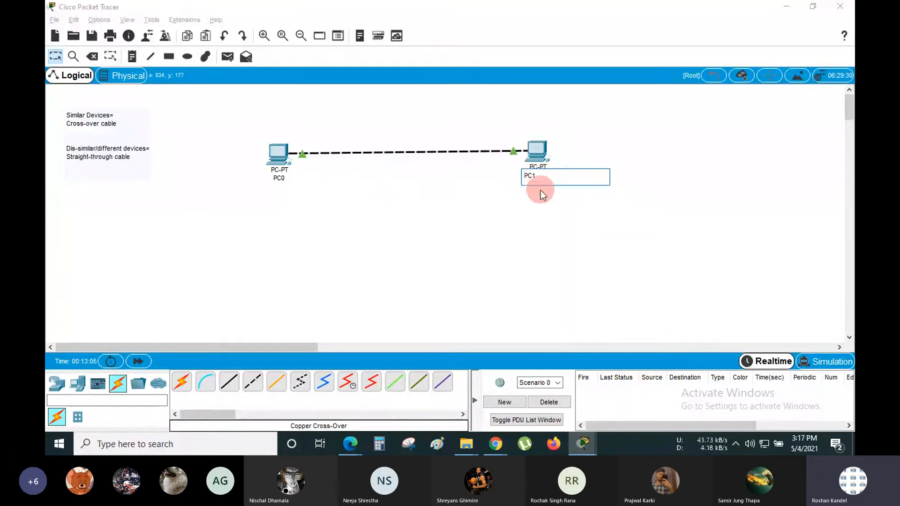
key(ctrl+a)
text(Ram Computer)
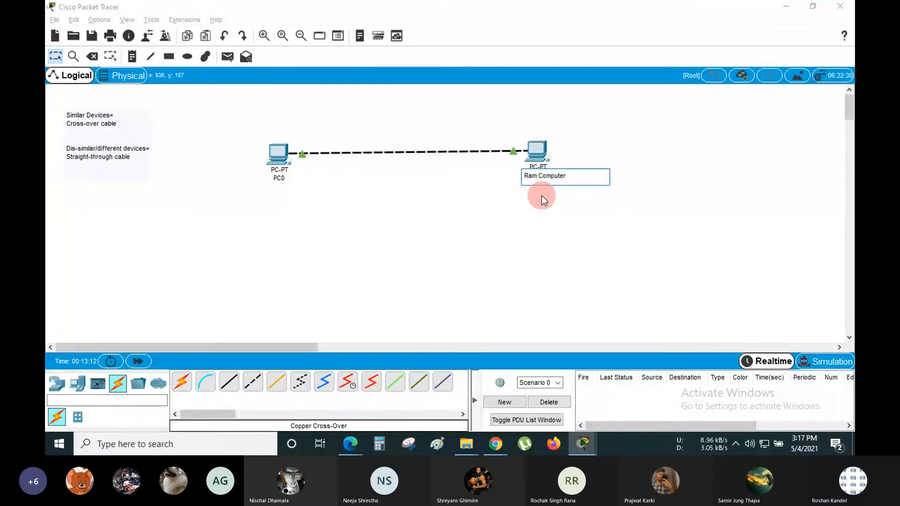
key(ctrl+a)
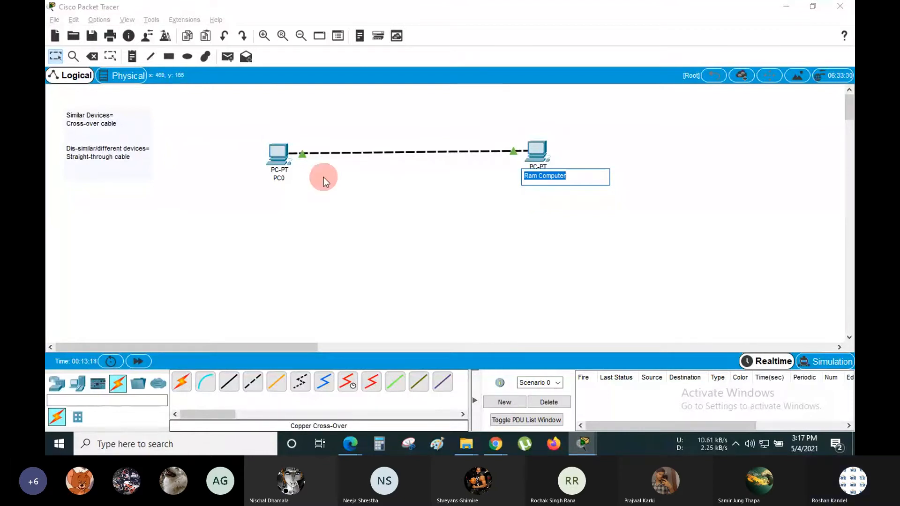
click(281, 183)
- Rename PC0 to 'Shiyam Computer'
click(281, 178)
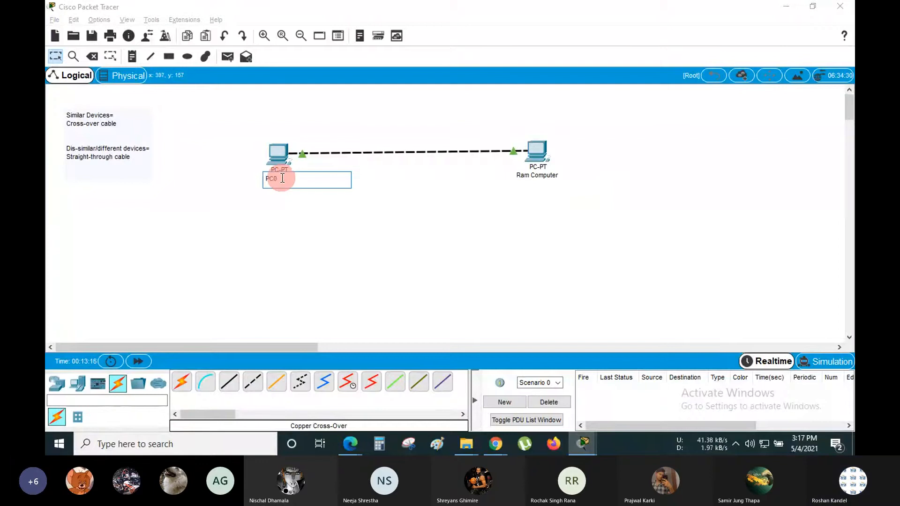
key(ctrl+a)
text(Shi)
text(yam C)
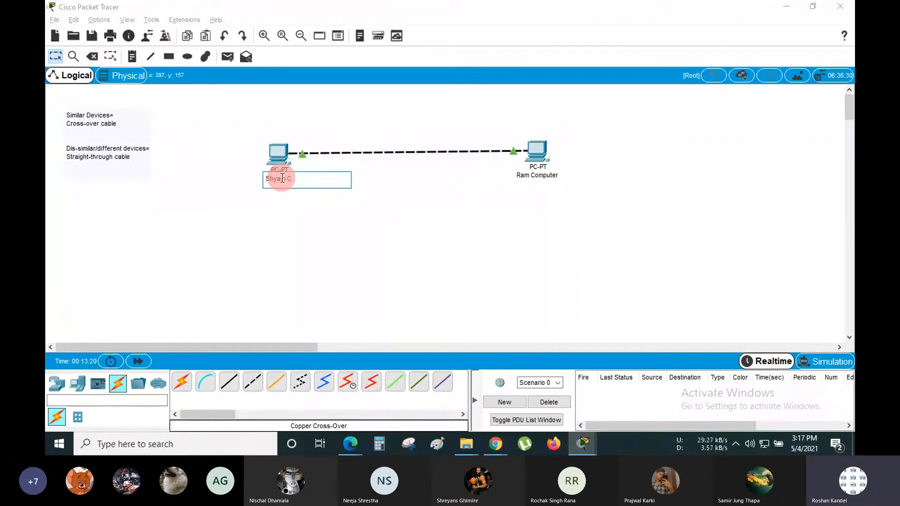
text(omputer)
click(302, 209)
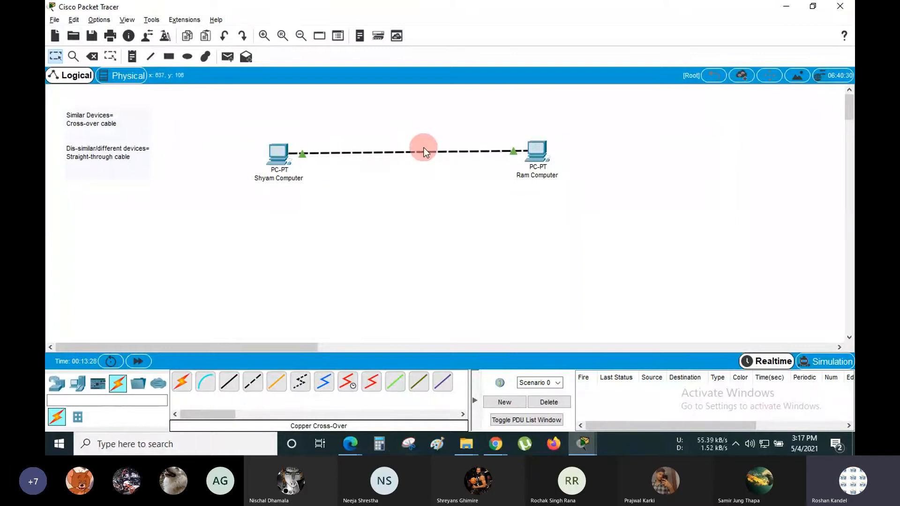
mouse_move(424, 148)
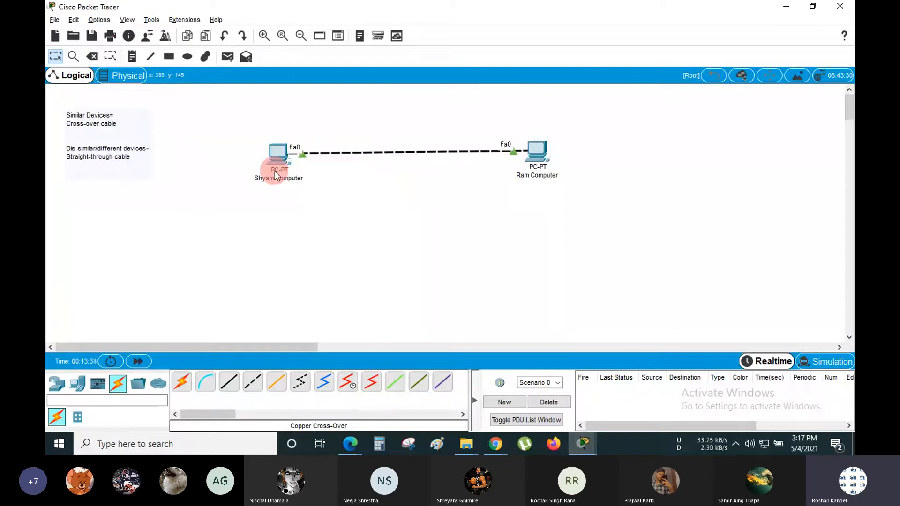
mouse_move(276, 174)
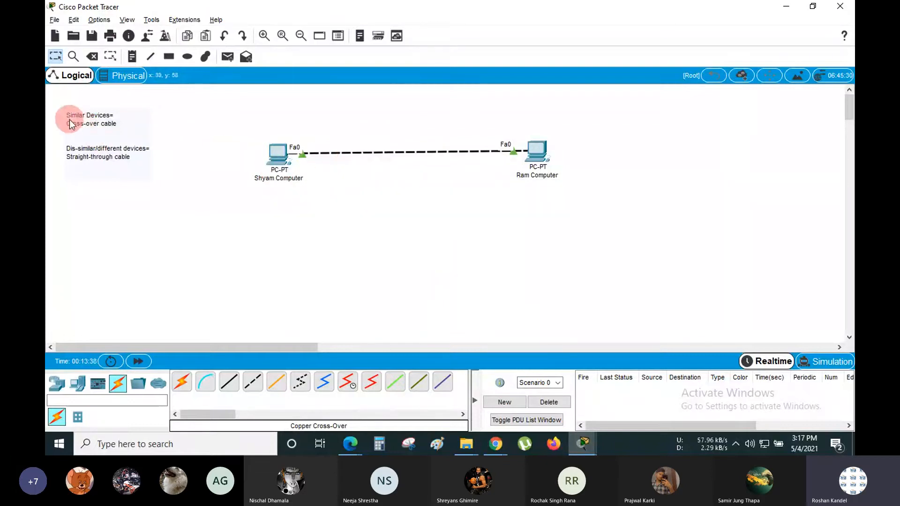
click(121, 125)
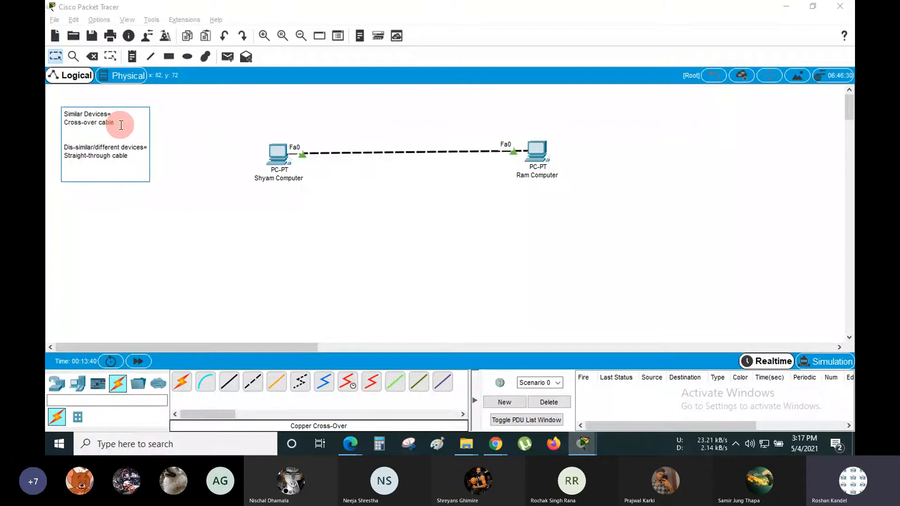
drag(121, 125, 64, 123)
click(367, 183)
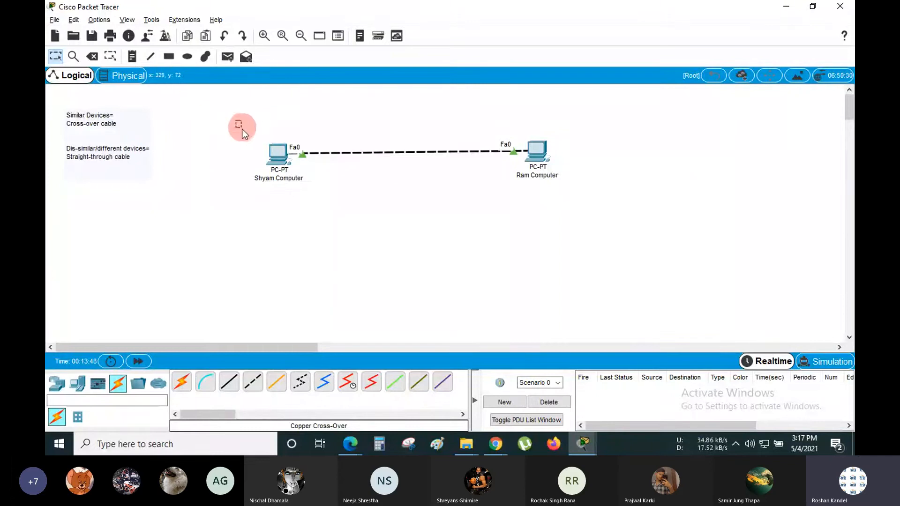
drag(236, 120, 340, 199)
click(340, 131)
click(133, 57)
click(250, 104)
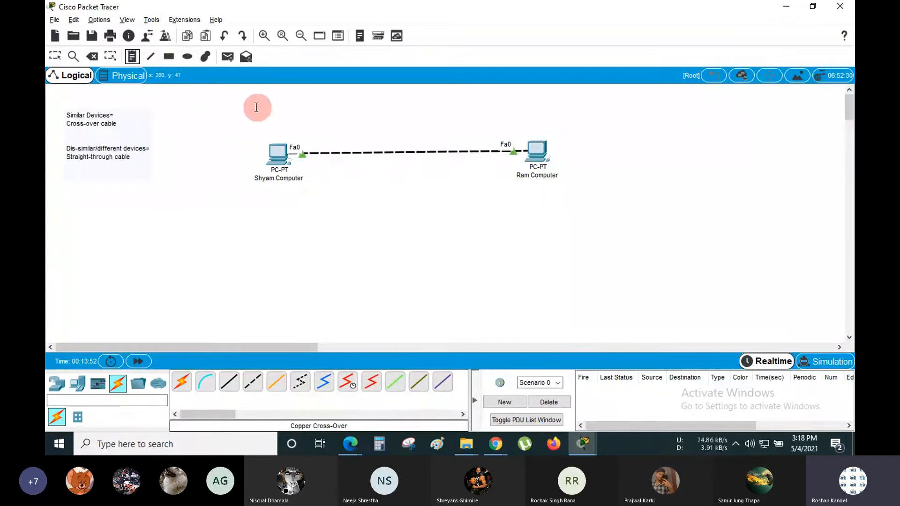
click(151, 57)
click(218, 20)
click(230, 76)
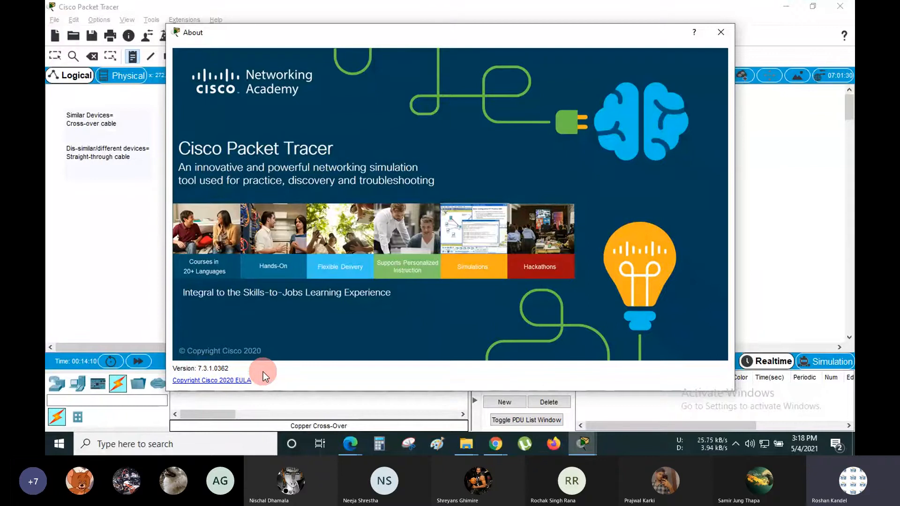
click(728, 30)
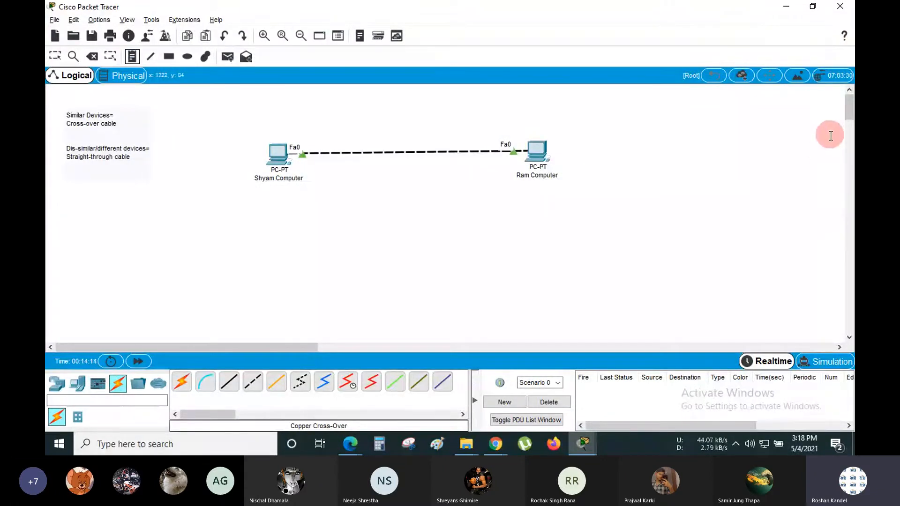
- Place a note reading 'IP Address: 192.168.1.2' above Shyam Computer
click(131, 57)
click(251, 104)
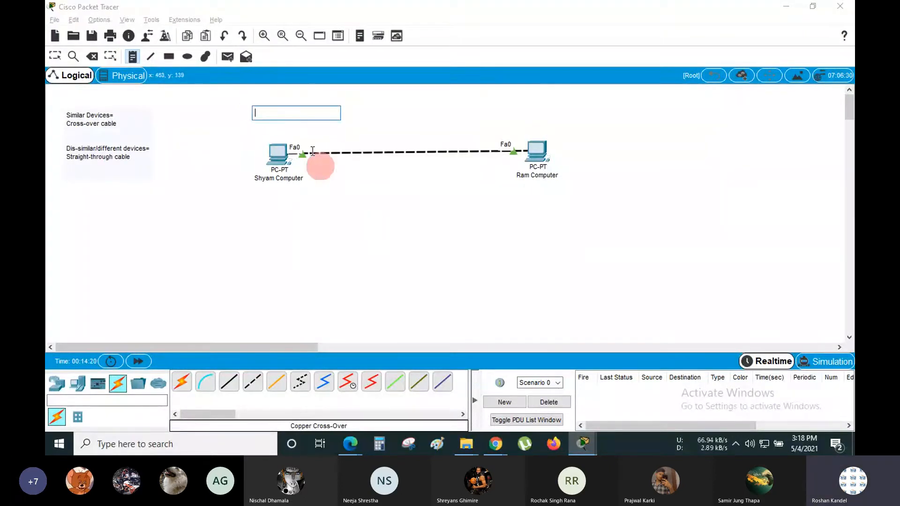
text(IP)
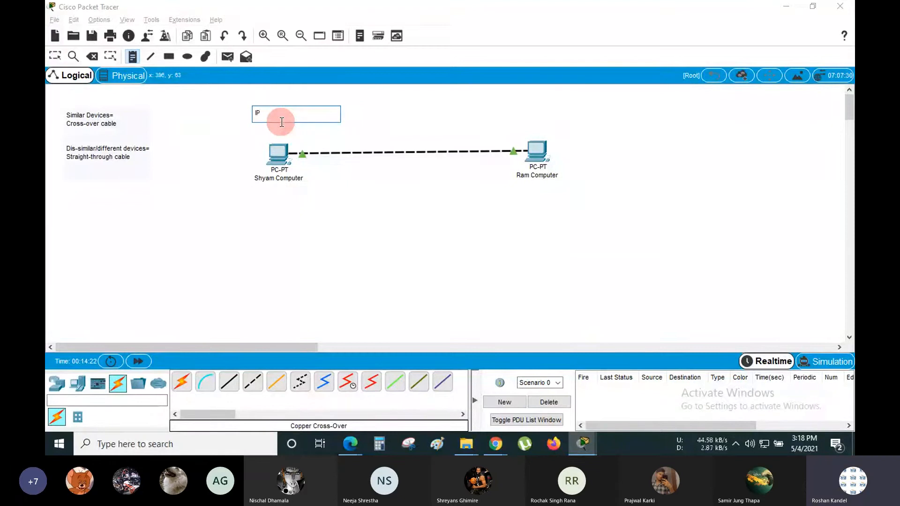
text( Adr)
text(dres)
text(:)
text(192.16)
text(8.1.)
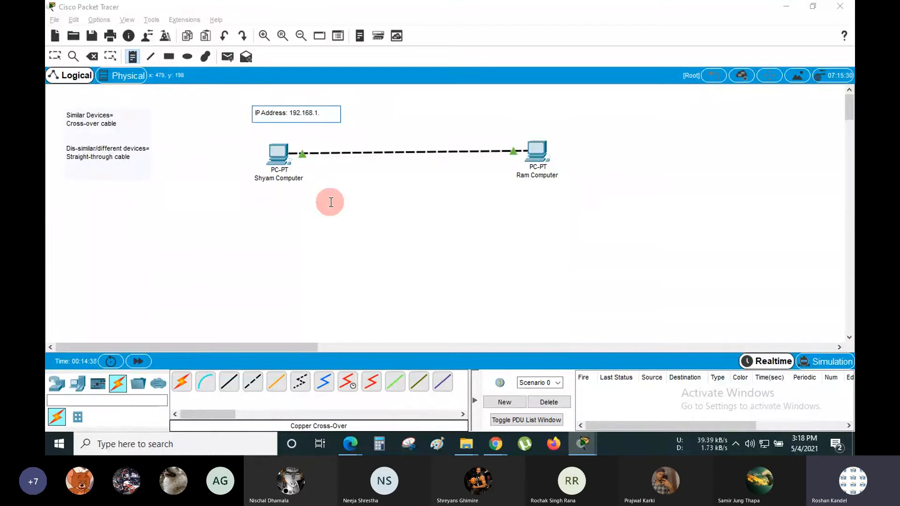
text(2)
key(ctrl+a)
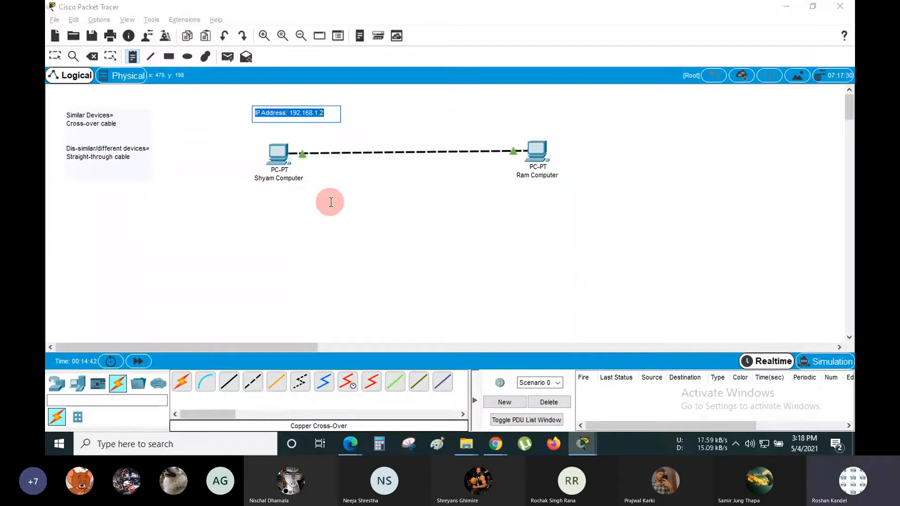
click(276, 202)
- Discard the stray empty notes and marquee-select Shyam Computer together with its IP label
click(258, 153)
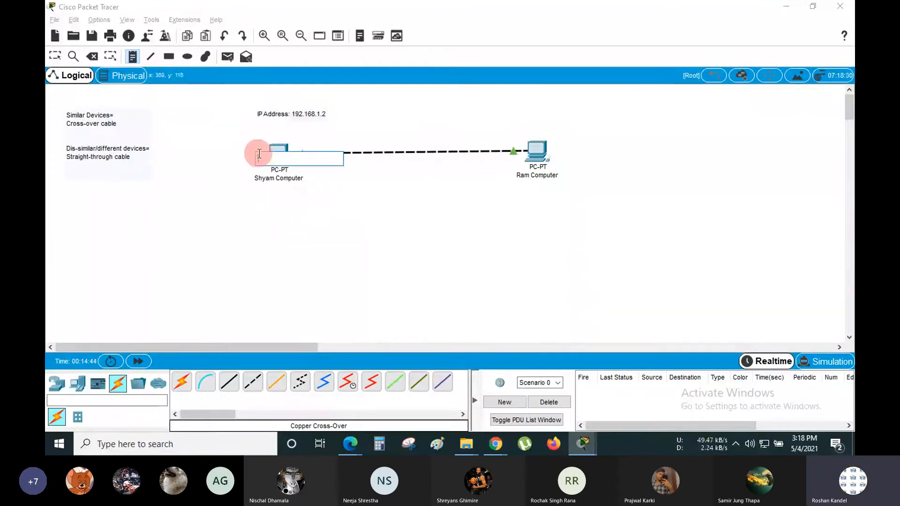
click(305, 118)
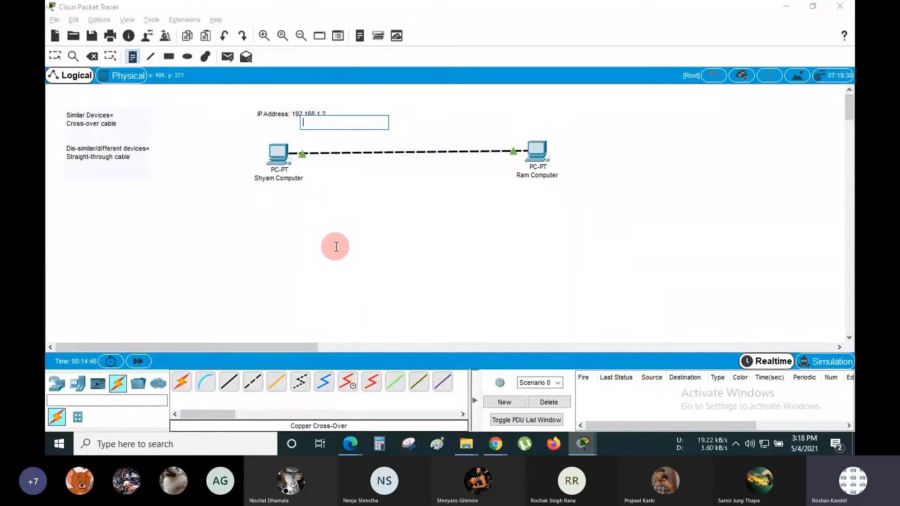
click(434, 195)
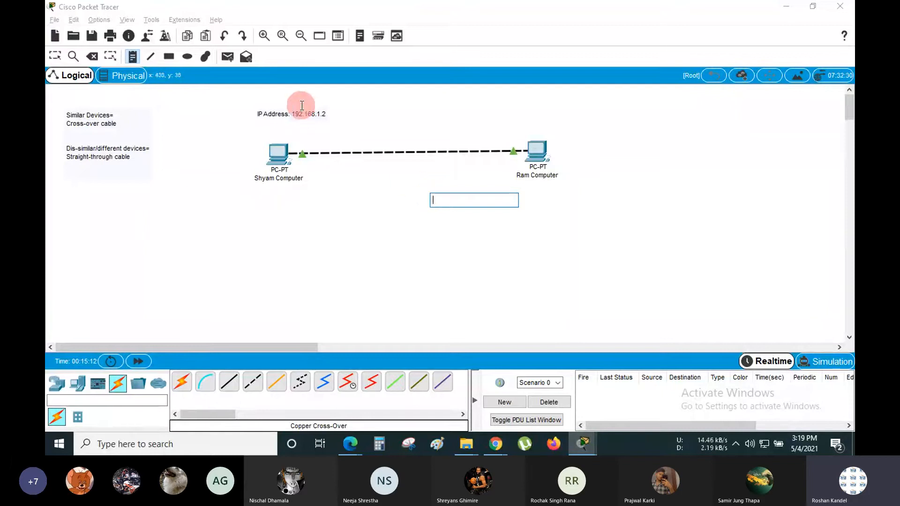
click(246, 98)
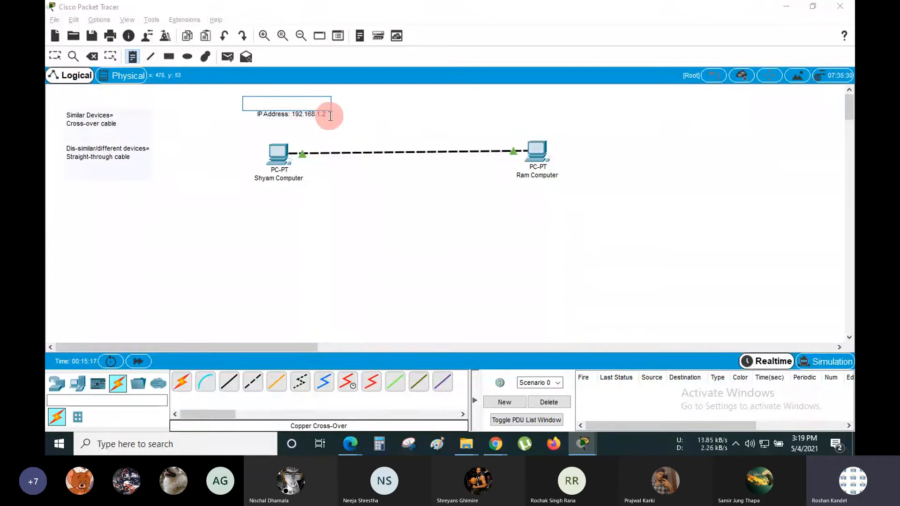
click(378, 235)
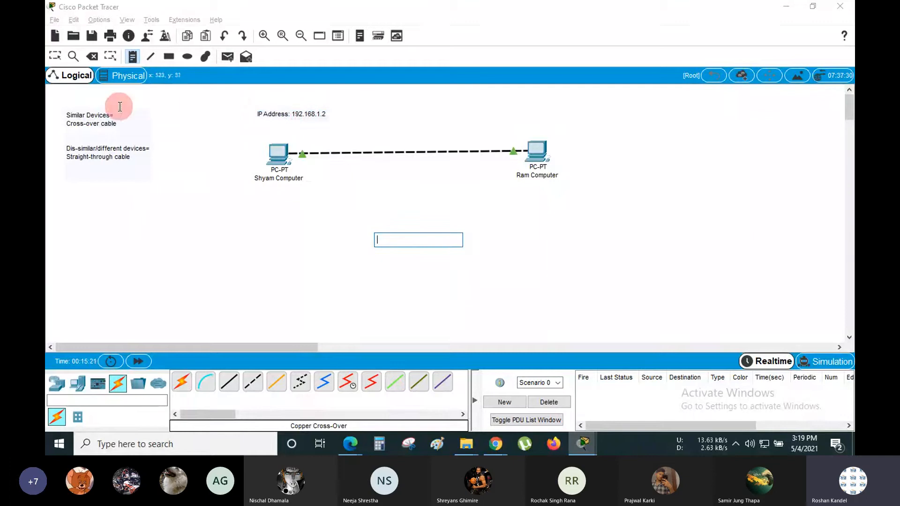
click(54, 56)
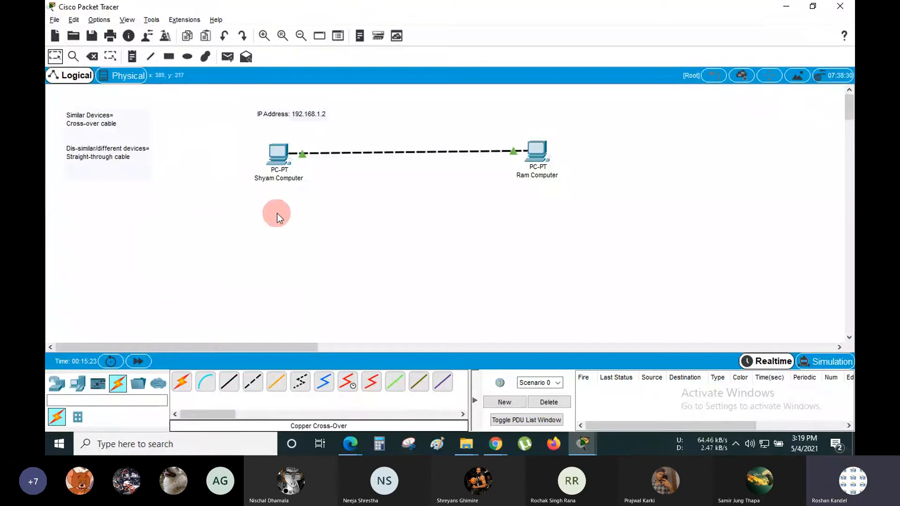
drag(249, 137, 328, 208)
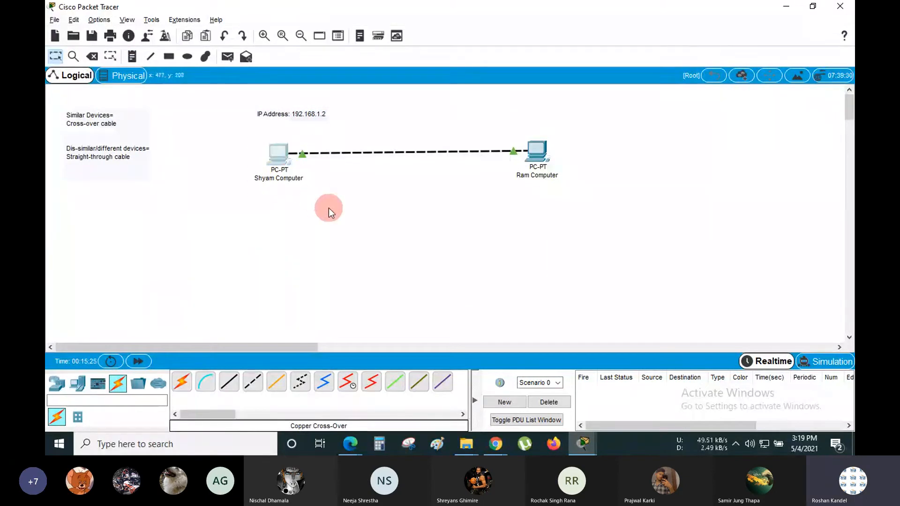
drag(505, 125, 572, 186)
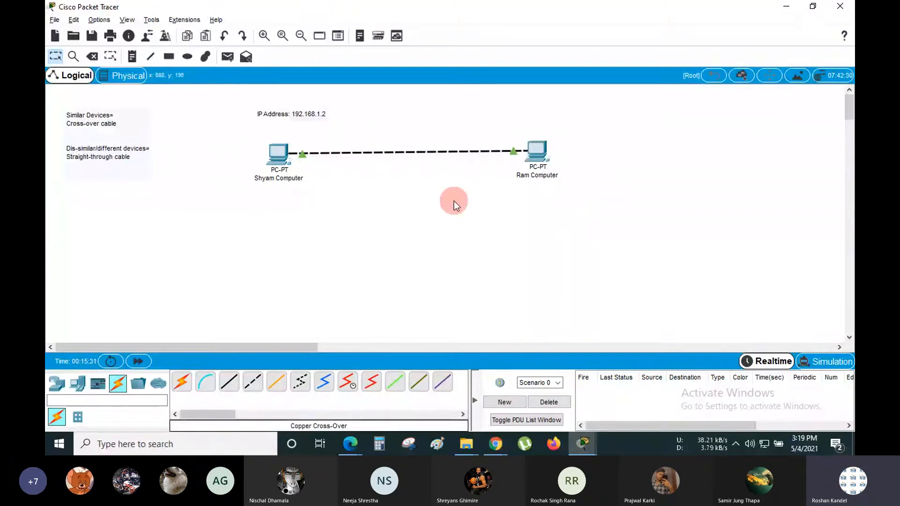
drag(237, 100, 347, 198)
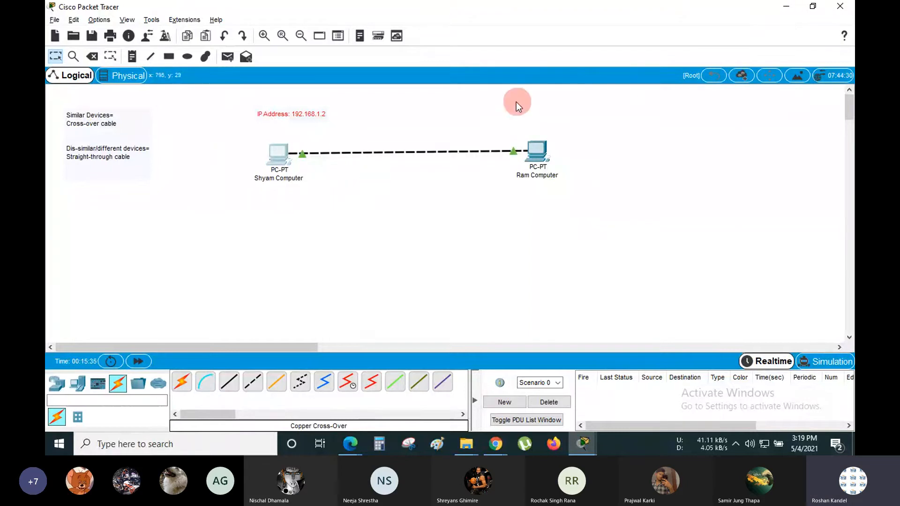
- Select the text of Shyam Computer's 'IP Address: 192.168.1.2' note for copying
drag(501, 100, 575, 193)
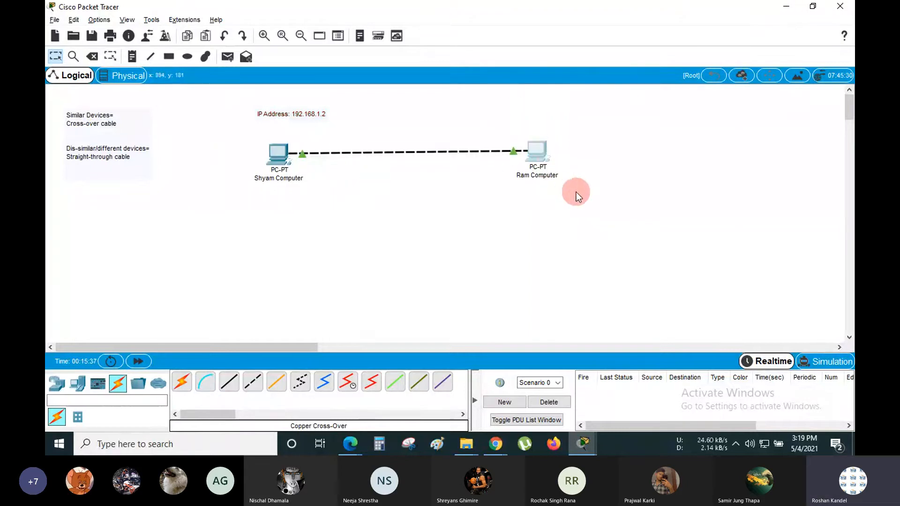
click(408, 195)
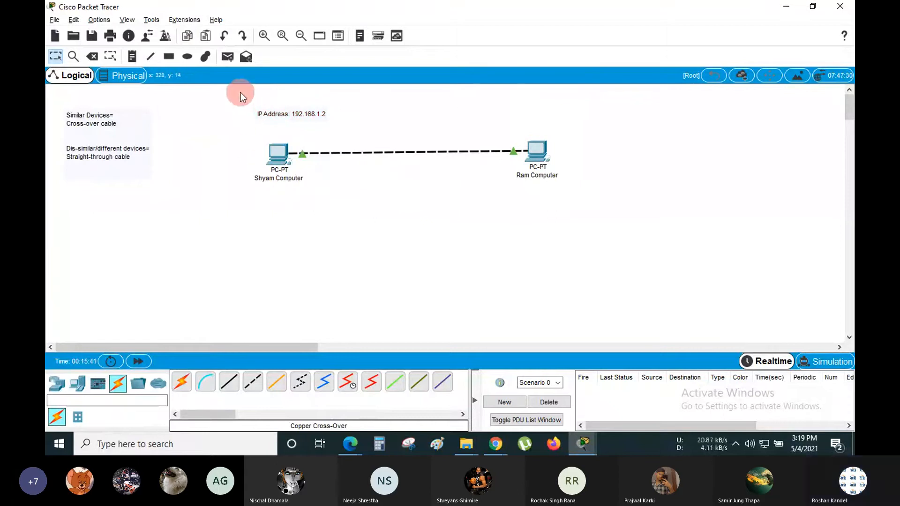
drag(240, 92, 344, 120)
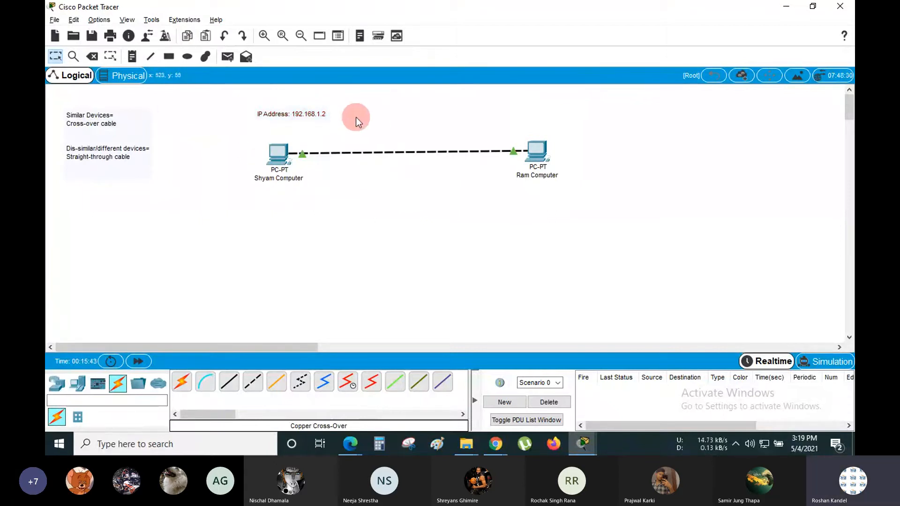
double_click(293, 116)
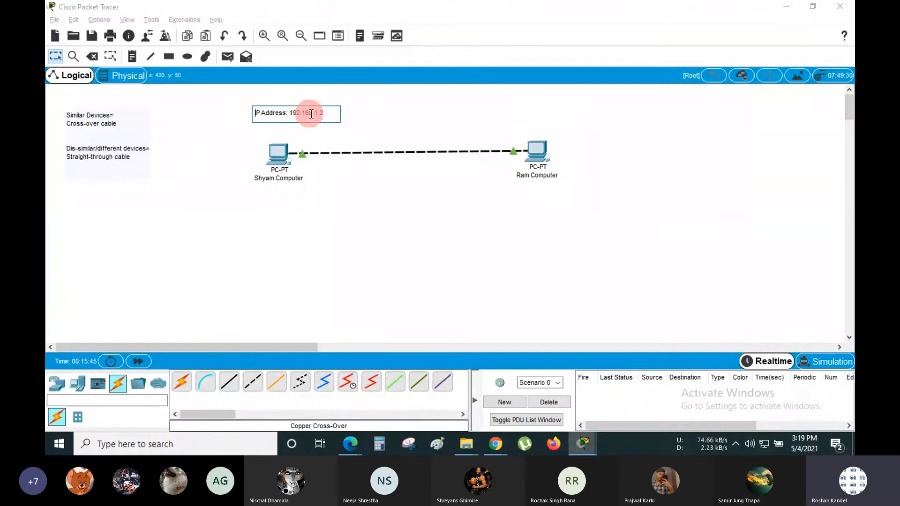
drag(324, 113, 340, 206)
click(235, 151)
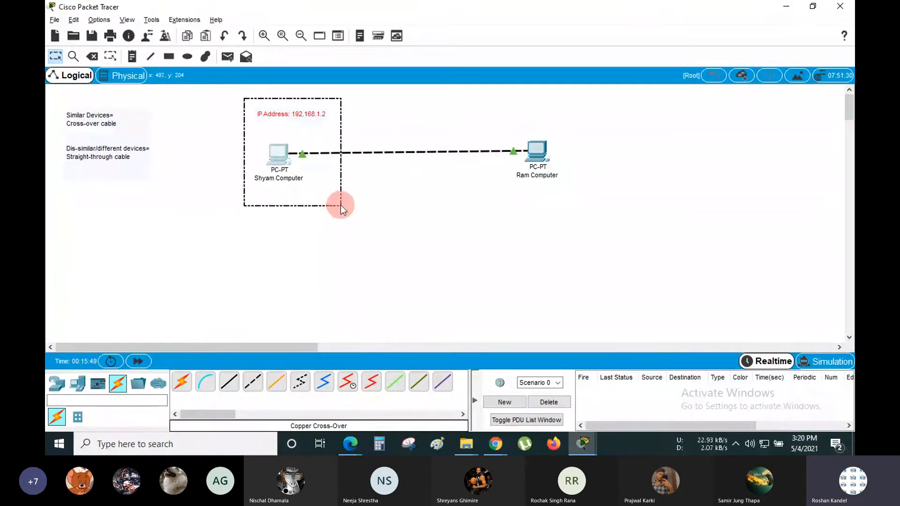
click(509, 197)
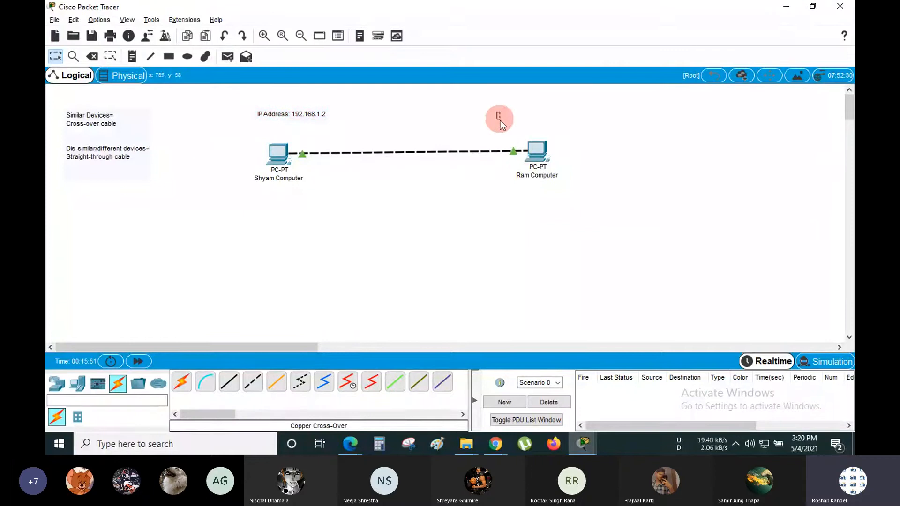
drag(499, 113, 577, 199)
click(586, 155)
- Paste the IP note above Ram Computer and change the address to 192.168.1.191
click(133, 57)
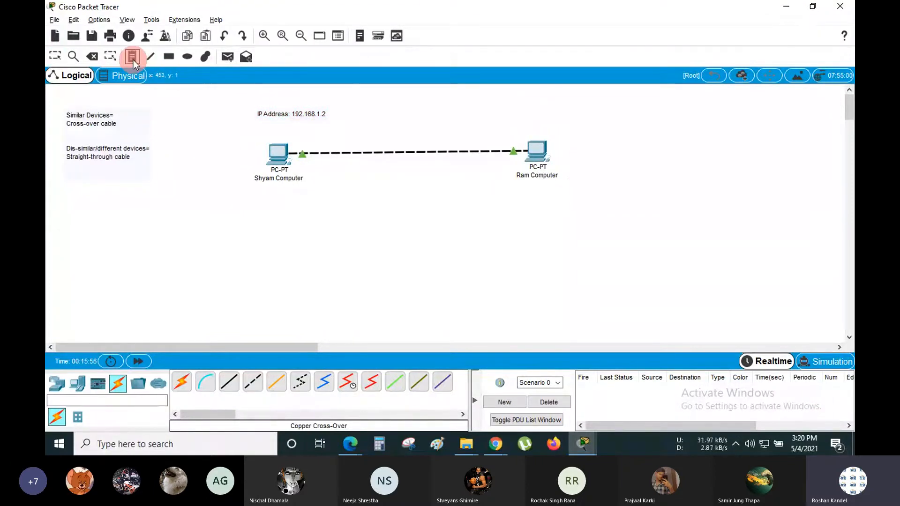
click(493, 113)
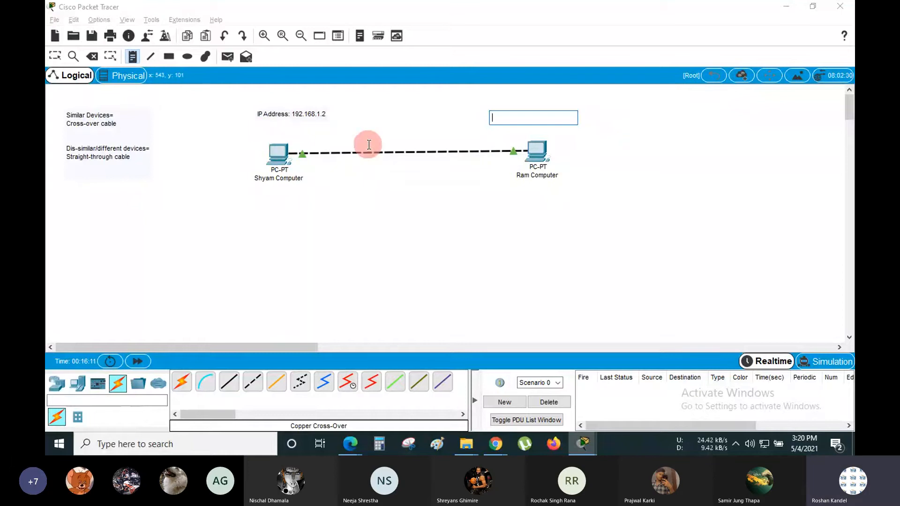
text(IP Address: 192.168.1.2)
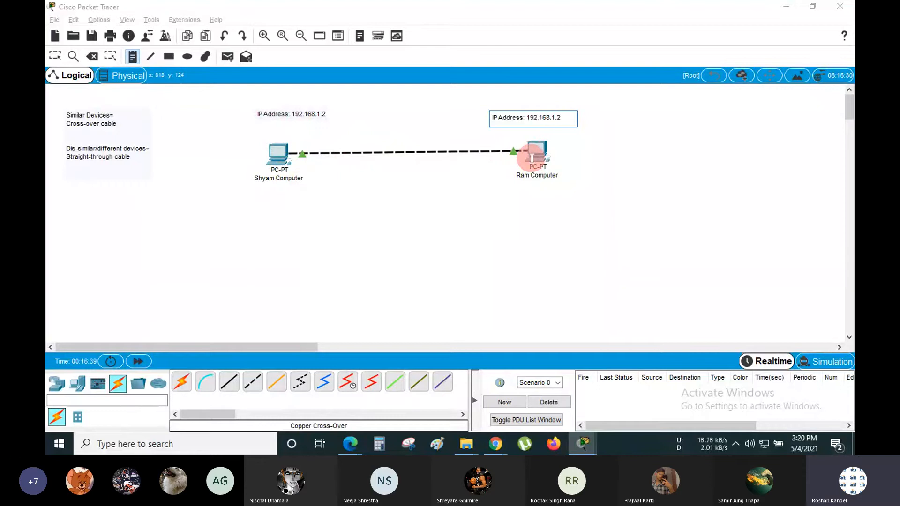
double_click(576, 119)
key(BackSpace)
text(191)
click(390, 187)
key(Escape)
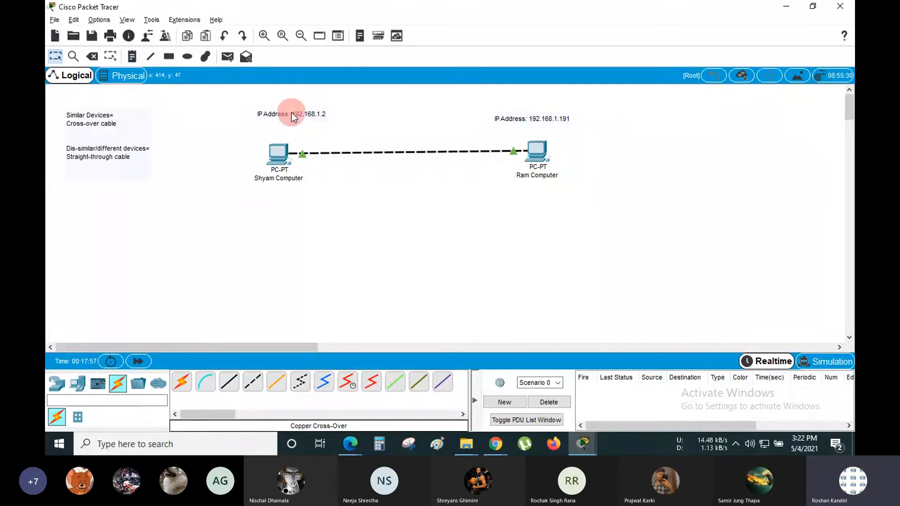
- Nudge both IP labels into line above their computers
drag(291, 113, 289, 118)
drag(520, 121, 525, 123)
click(651, 139)
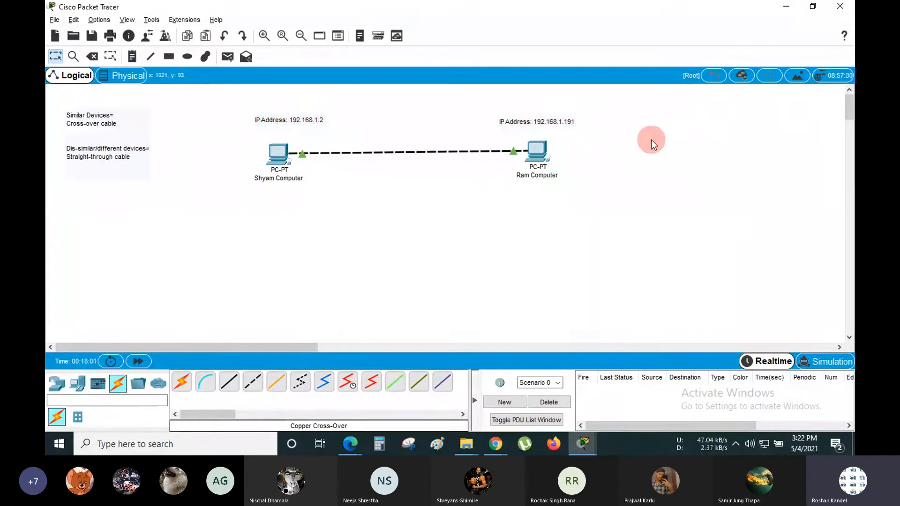
drag(223, 99, 600, 201)
mouse_move(372, 152)
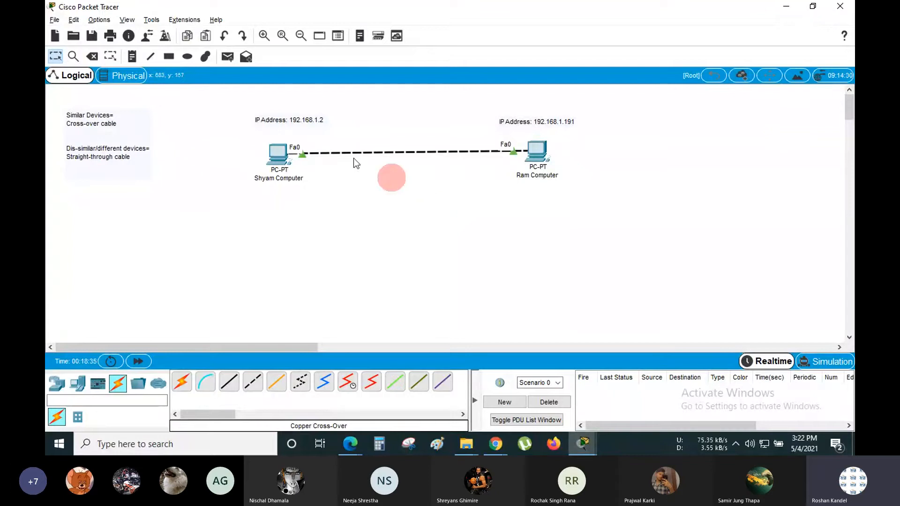
drag(225, 95, 601, 204)
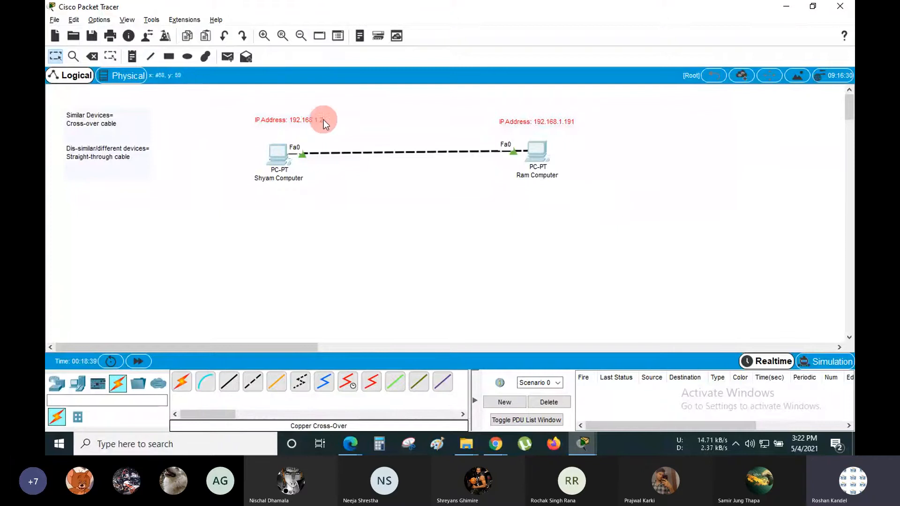
drag(232, 92, 593, 203)
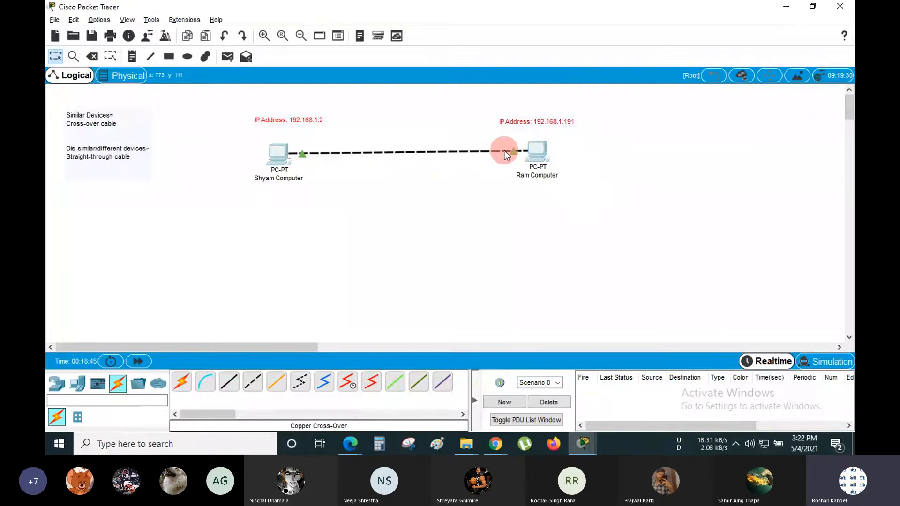
double_click(75, 122)
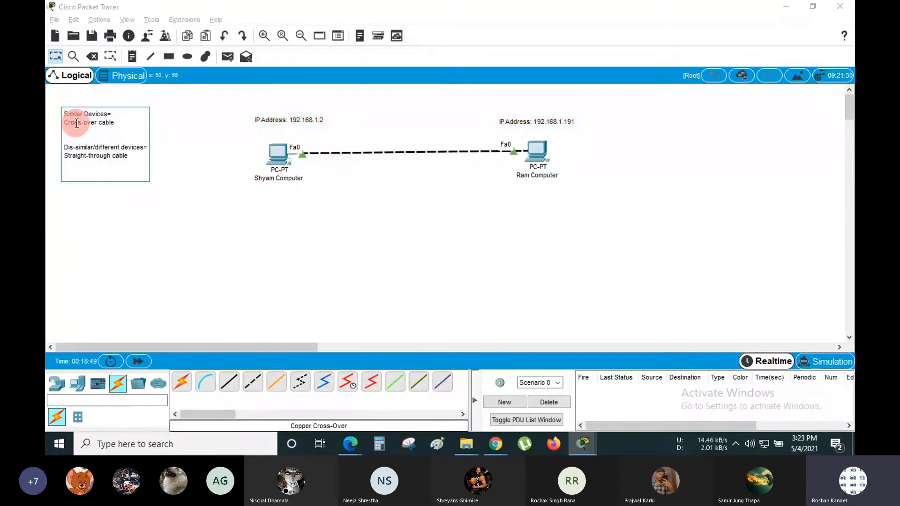
drag(115, 122, 65, 122)
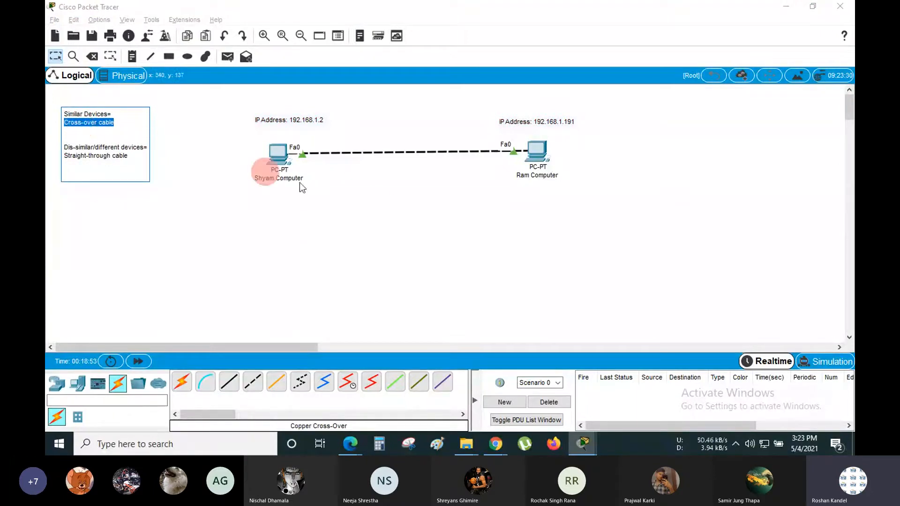
click(378, 205)
drag(237, 100, 598, 194)
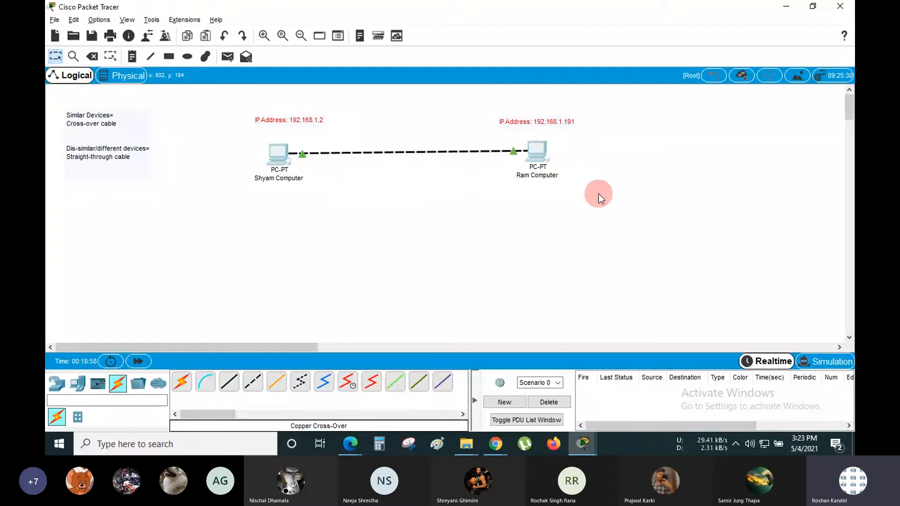
click(391, 122)
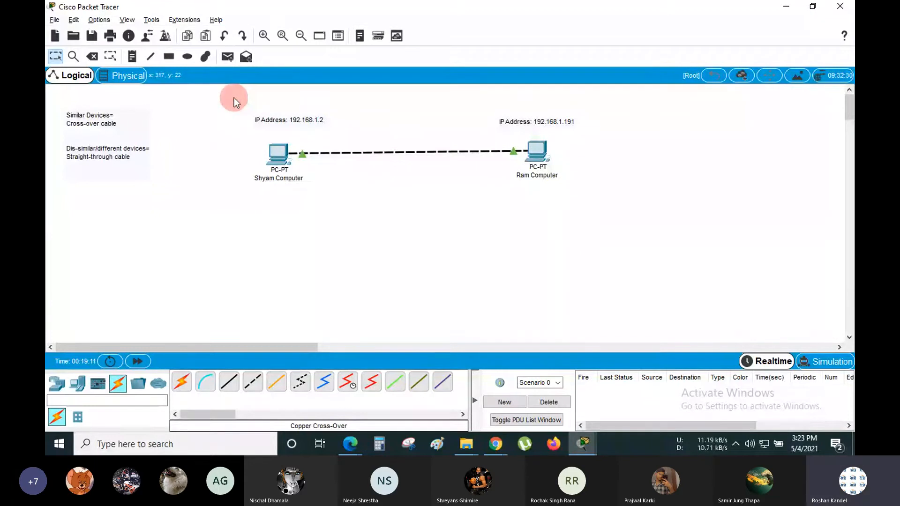
- Choose the rectangle shape with purple fill and draw a rectangle around both PCs
click(207, 57)
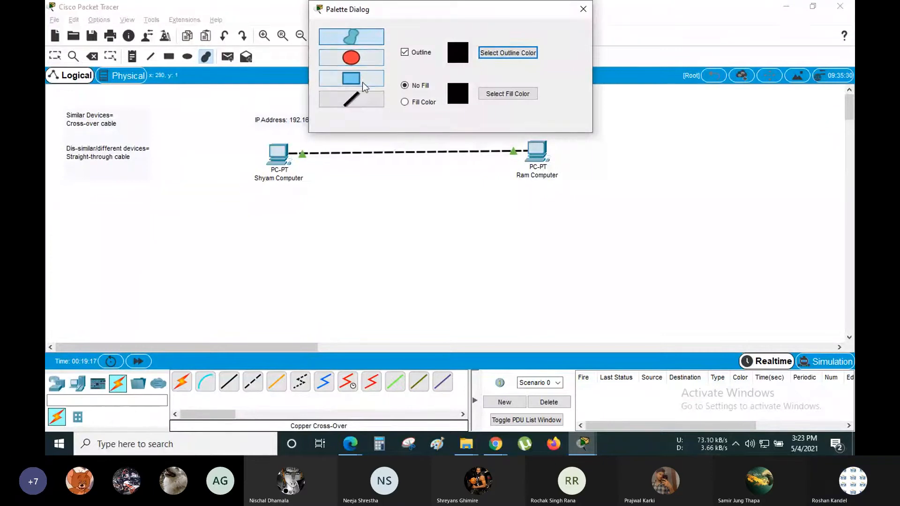
click(350, 79)
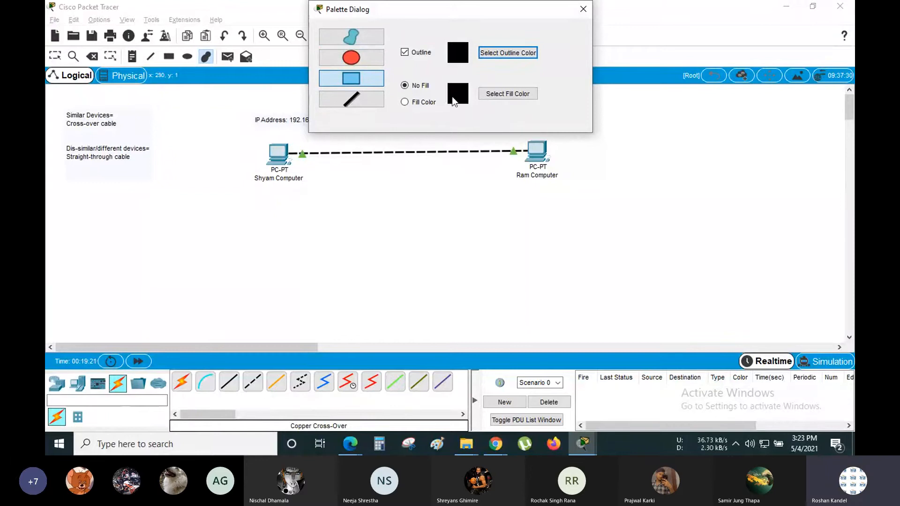
click(509, 94)
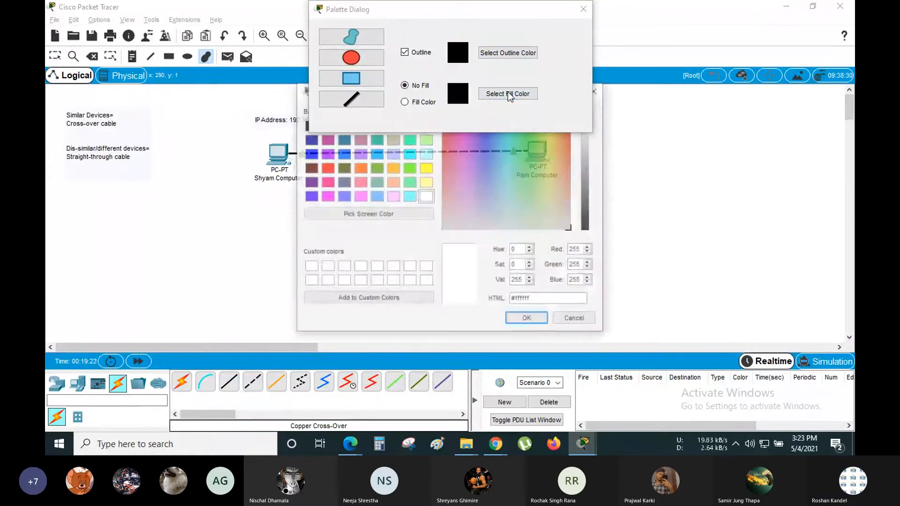
click(360, 154)
click(527, 319)
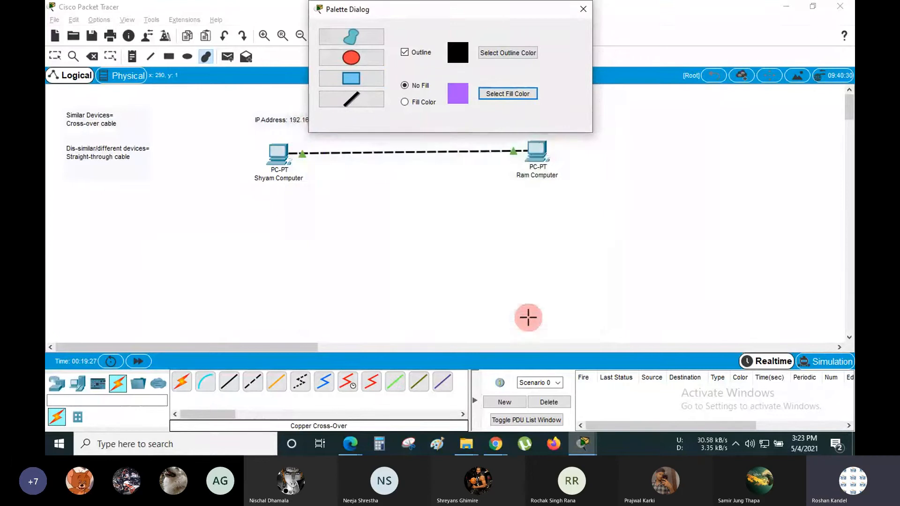
drag(234, 99, 574, 204)
- Turn on colour fill and draw a purple-filled rectangle below the PCs
click(418, 101)
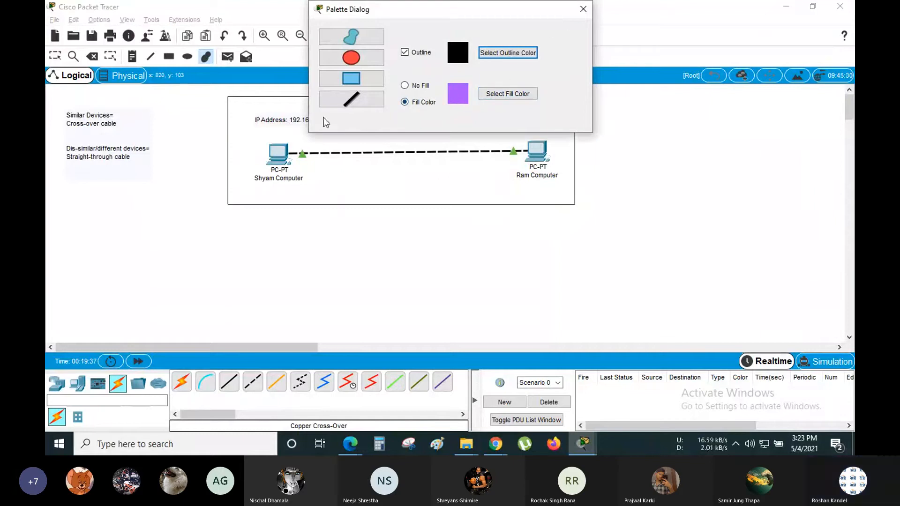
click(297, 205)
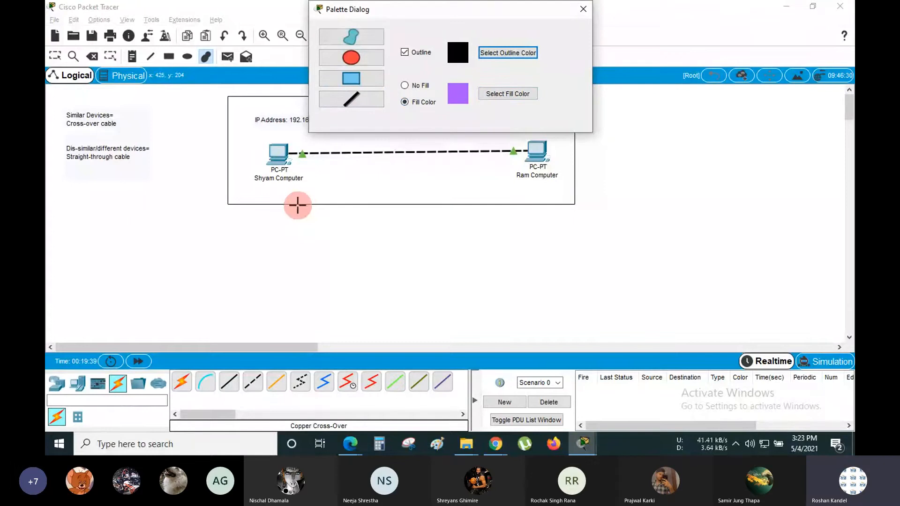
click(351, 78)
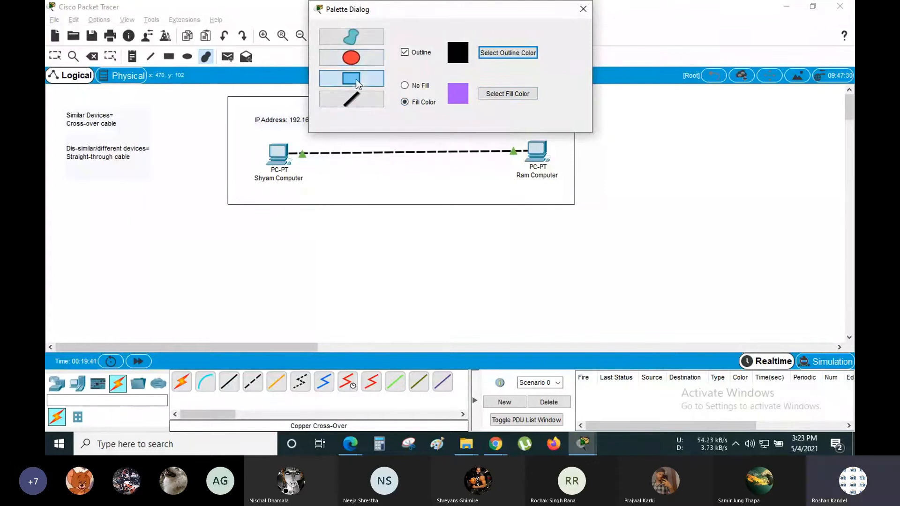
drag(235, 220, 604, 291)
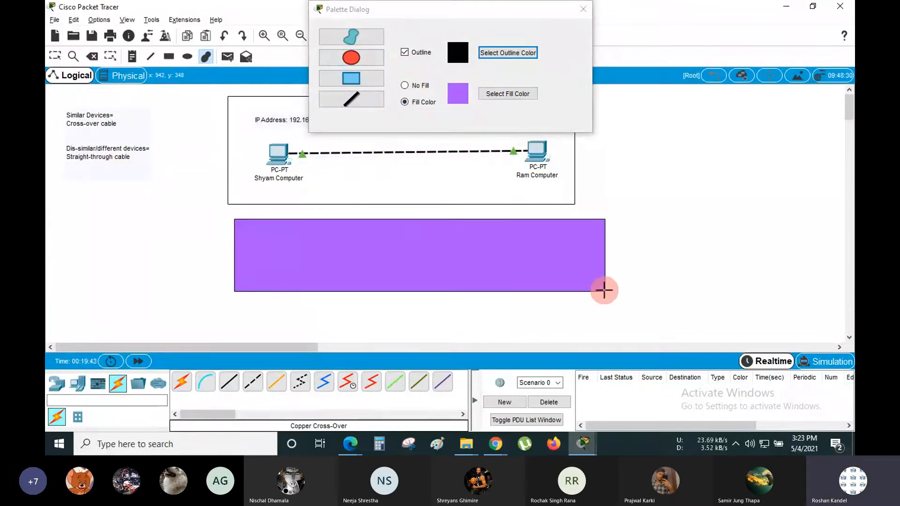
click(583, 9)
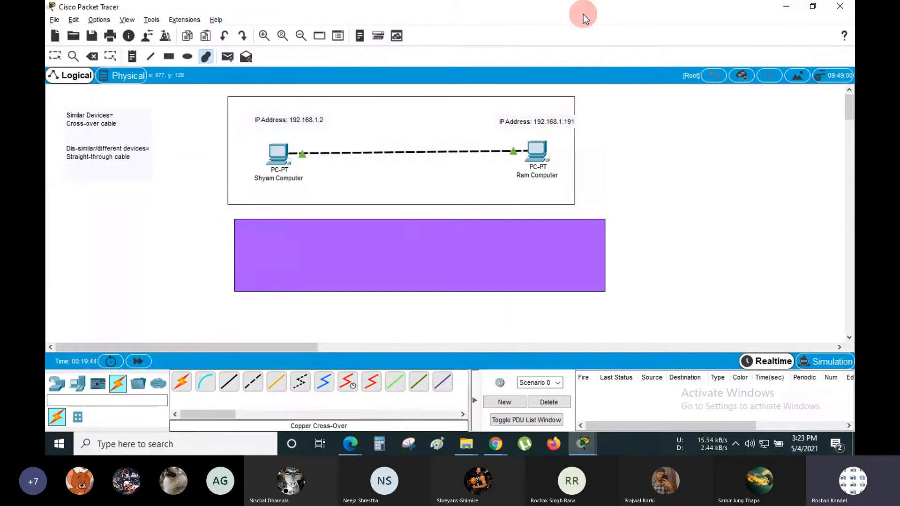
click(548, 107)
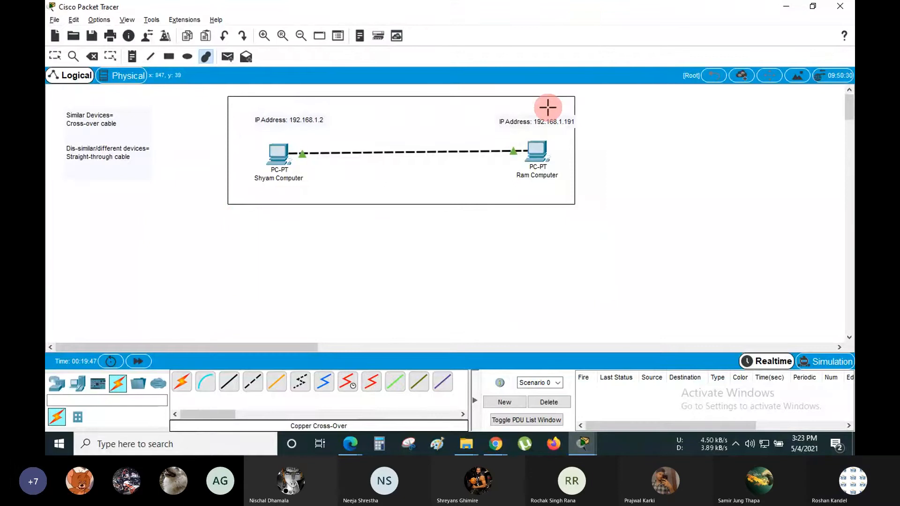
- Select the outlined rectangle around the PCs and delete it, confirming the deletion
key(Escape)
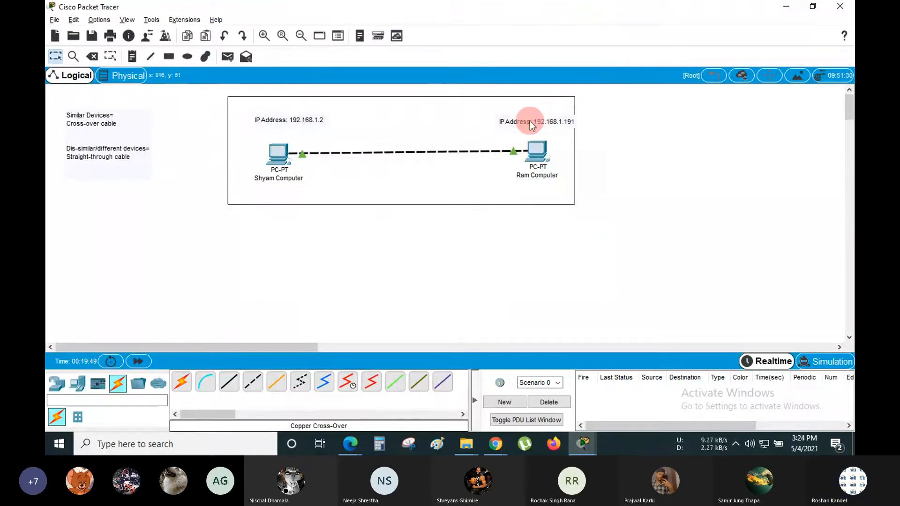
click(286, 204)
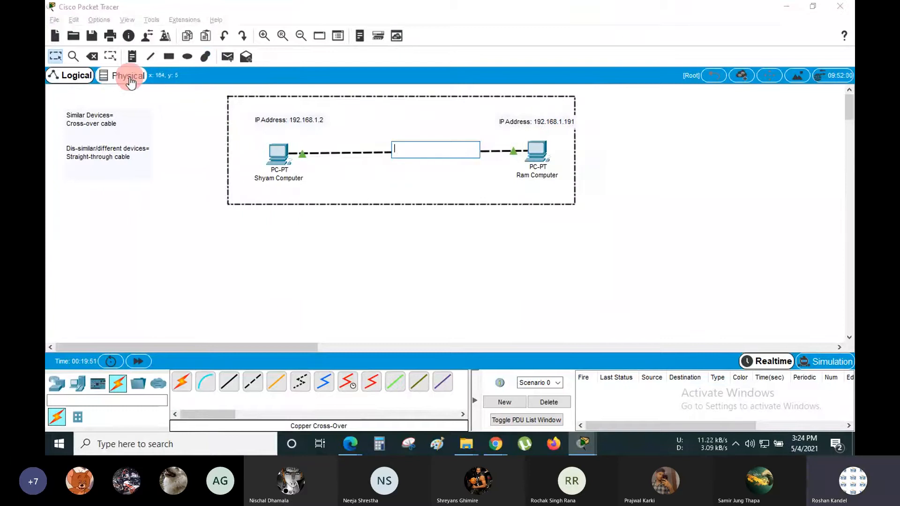
click(93, 56)
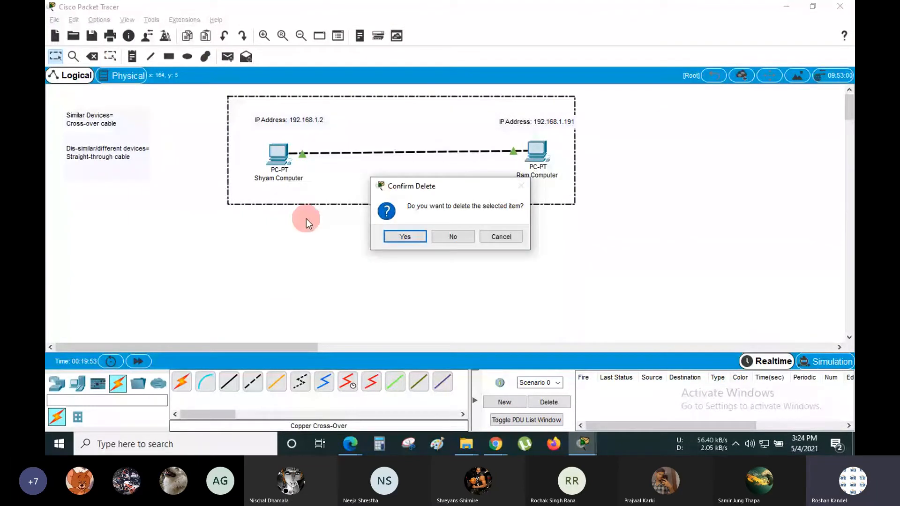
click(415, 237)
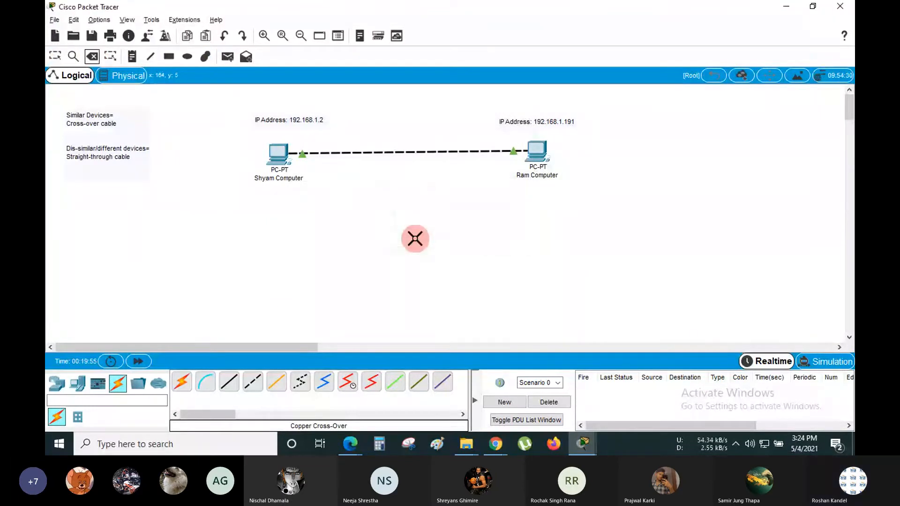
click(207, 58)
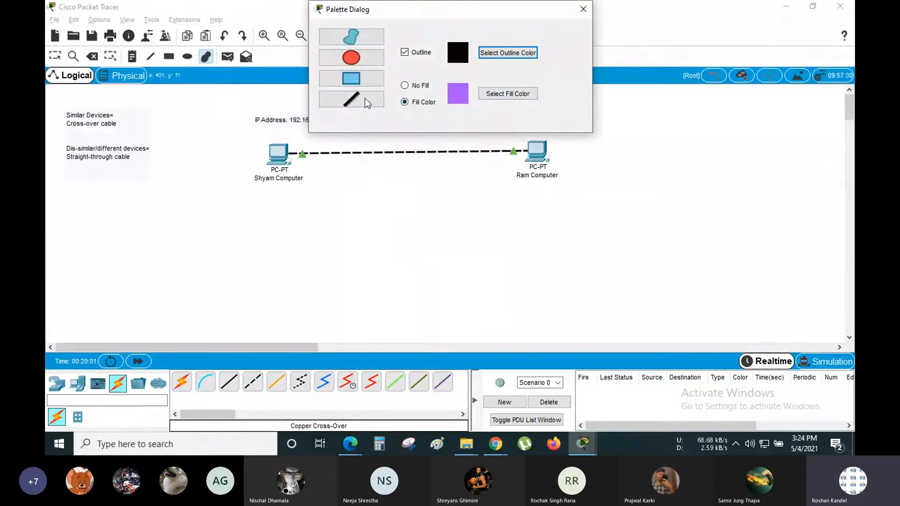
- Draw a purple-filled rectangle around Shyam Computer, Ram Computer and their cable
click(351, 79)
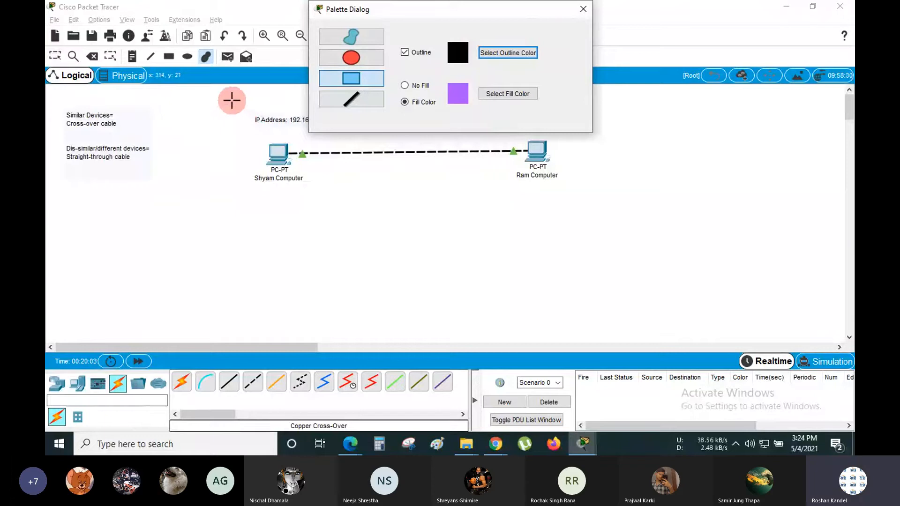
drag(232, 101, 580, 193)
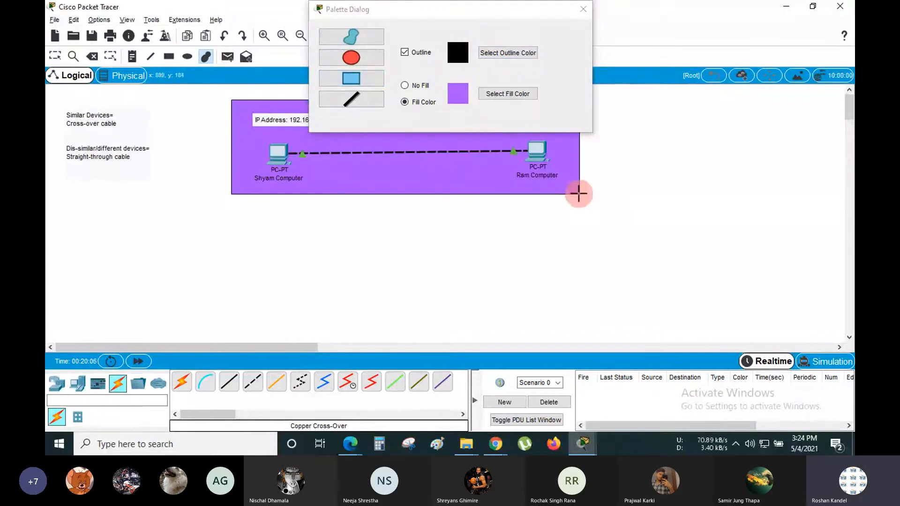
click(583, 9)
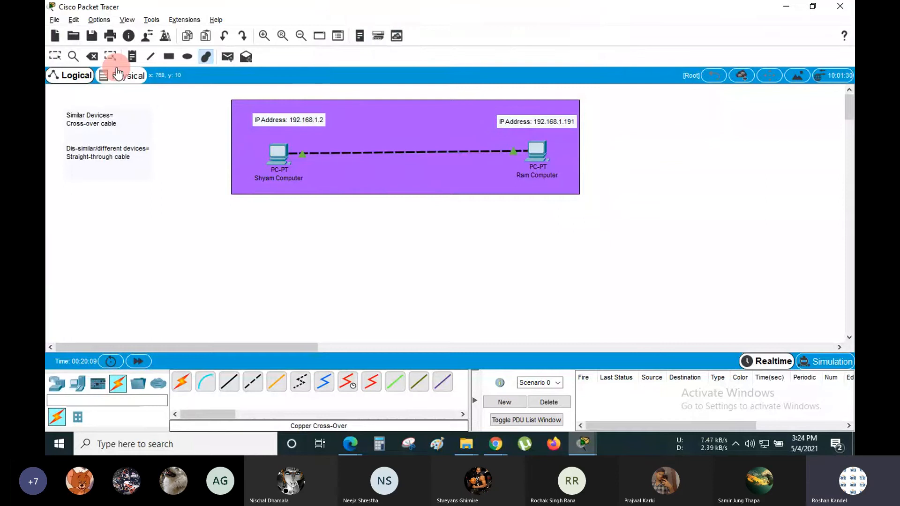
click(54, 55)
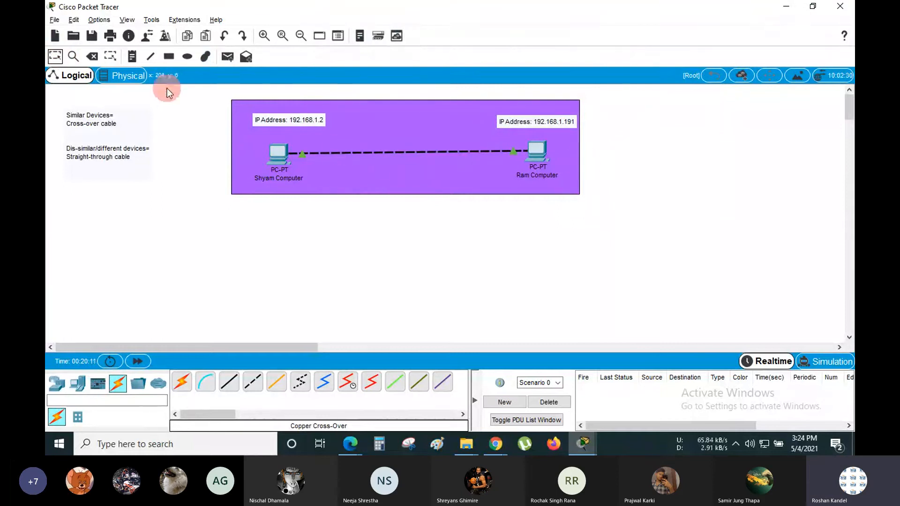
- Place a 'LAN' text note just right of the purple rectangle
click(127, 61)
click(601, 155)
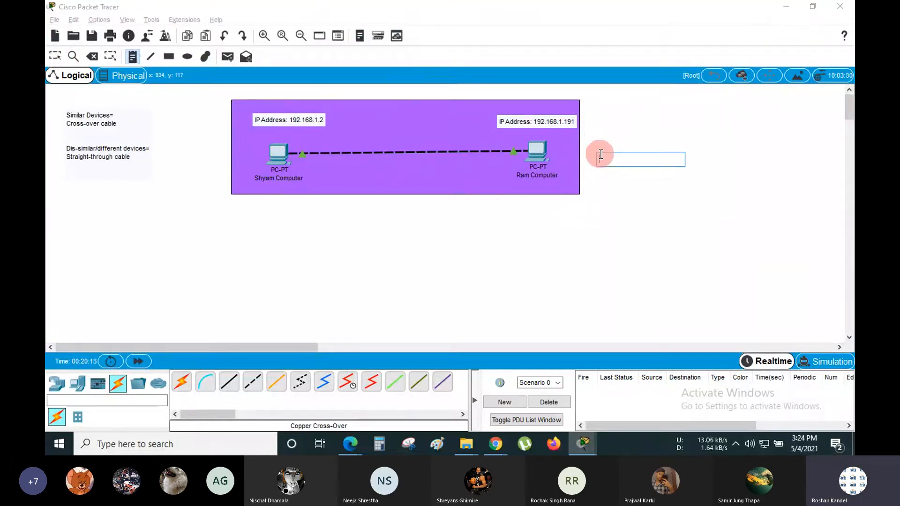
text(2)
text(AN)
click(588, 253)
click(47, 58)
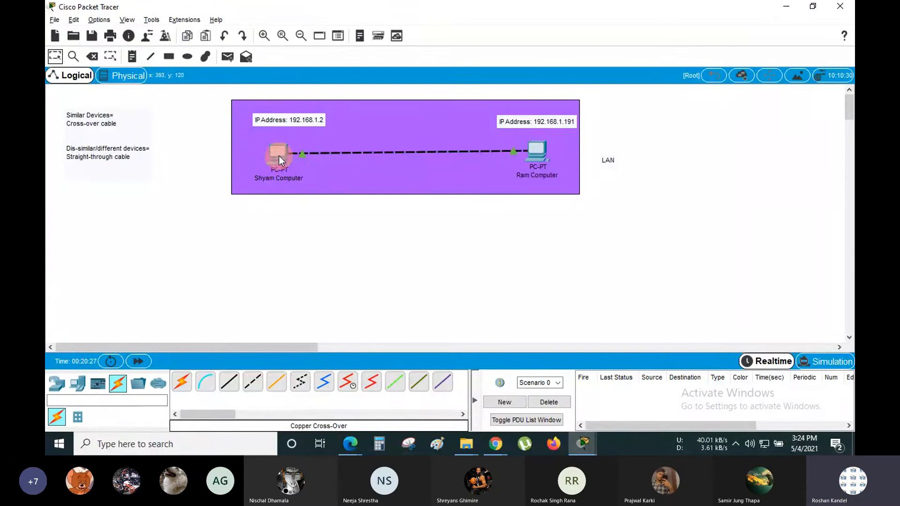
mouse_move(279, 155)
mouse_move(543, 150)
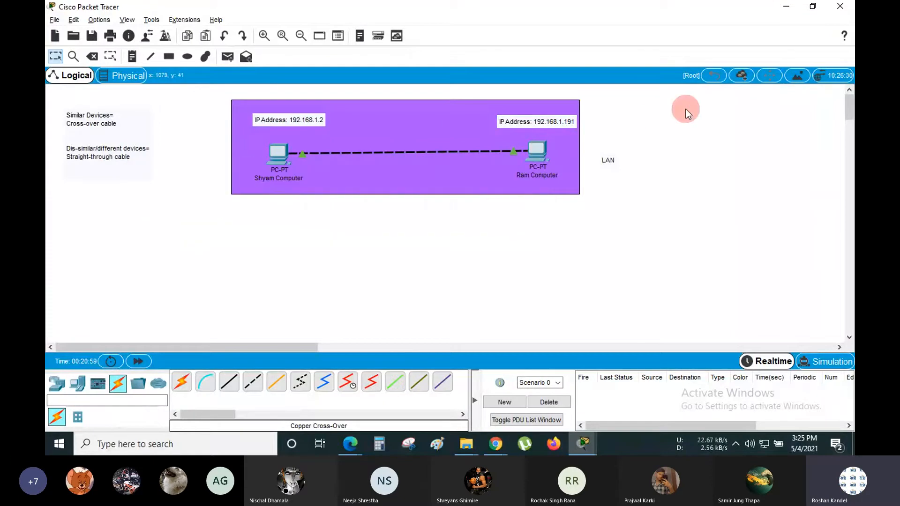
- Add a generic PC below the LAN rectangle, then delete the stray PC20 again
click(77, 383)
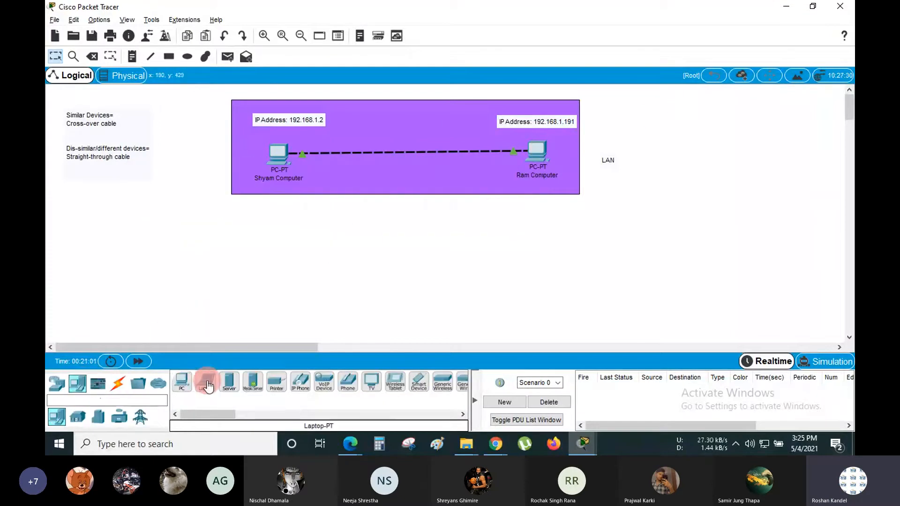
click(182, 385)
click(406, 218)
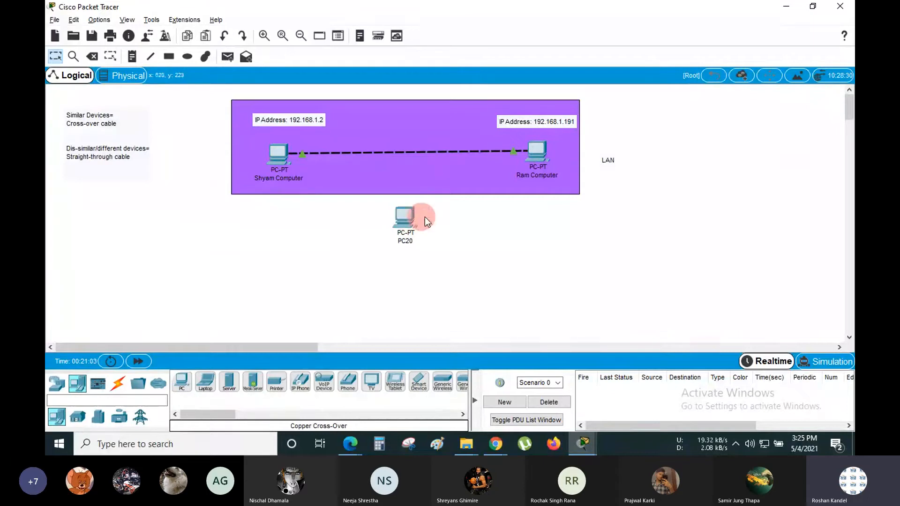
drag(471, 218, 358, 224)
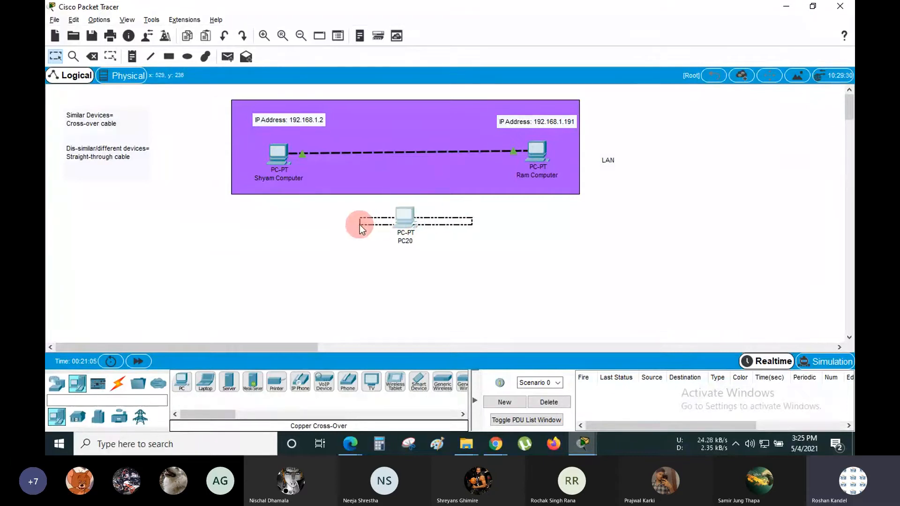
key(Delete)
key(Return)
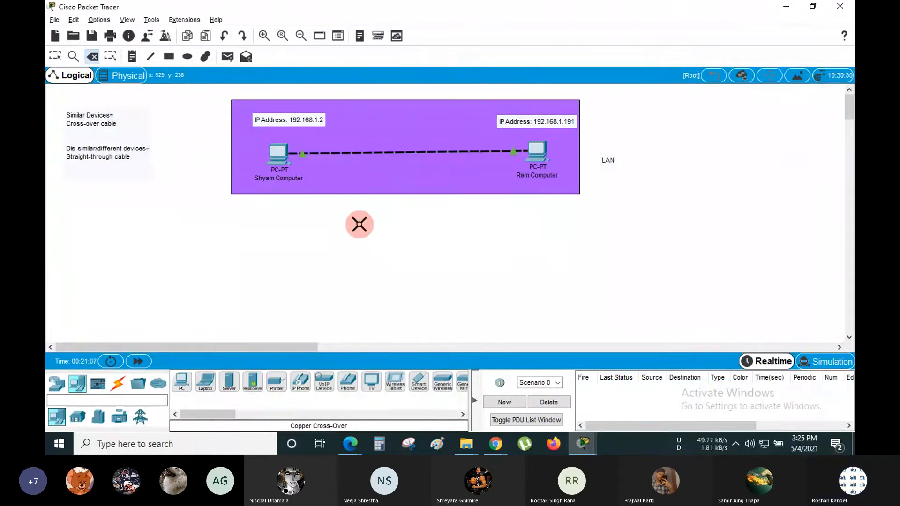
click(56, 55)
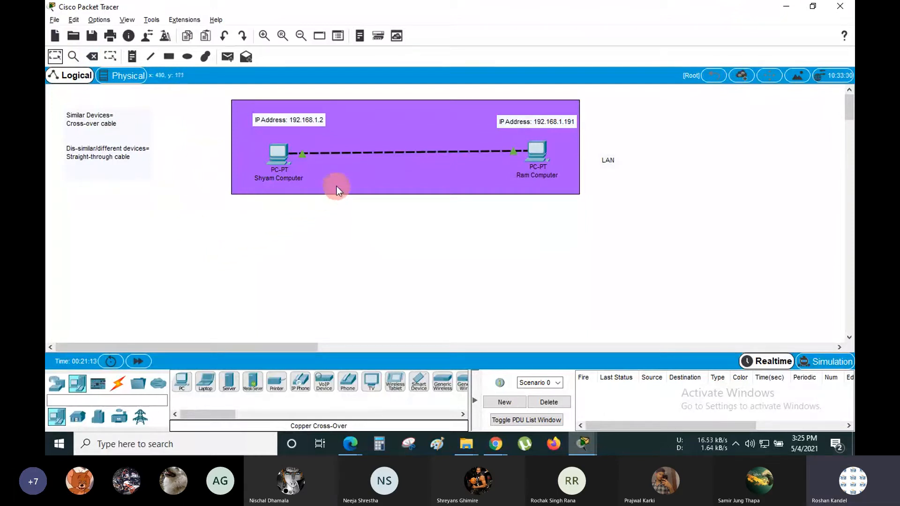
key(Escape)
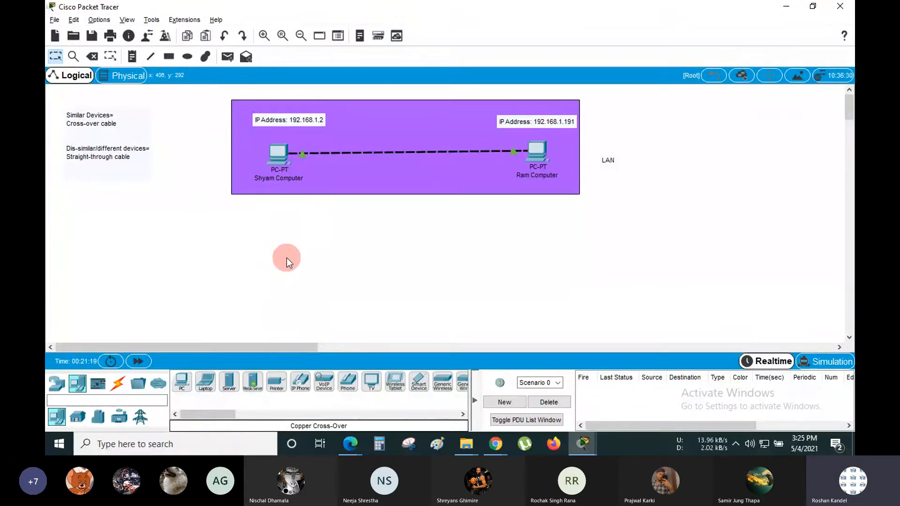
- View Ram Computer's Config settings, briefly maximize the window, then return to the diagram
click(541, 148)
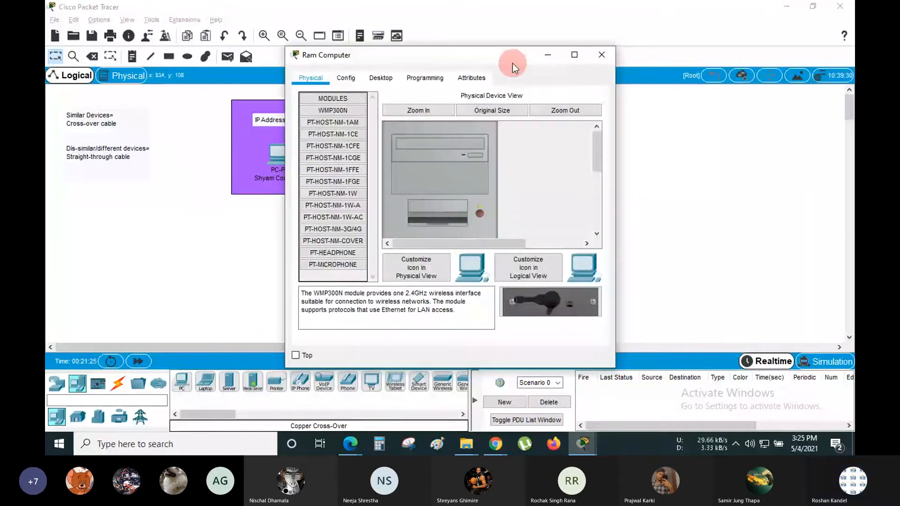
drag(513, 61, 313, 49)
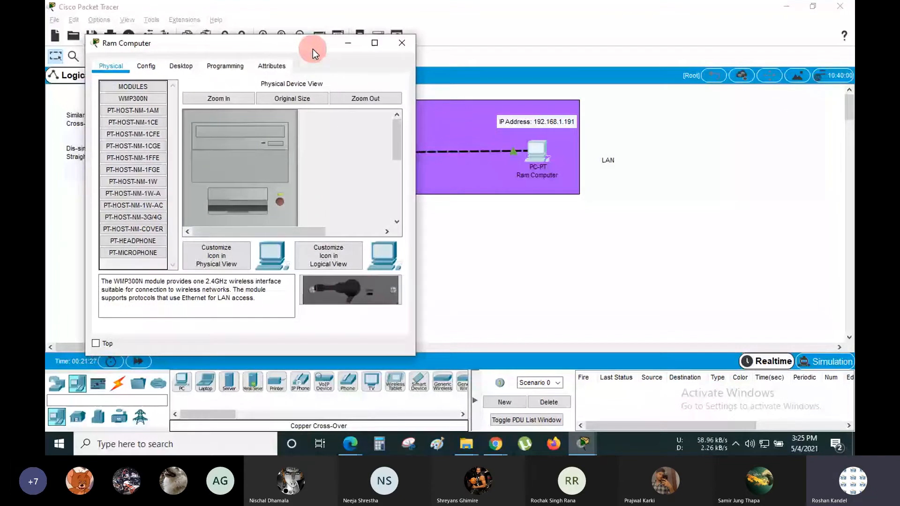
click(150, 69)
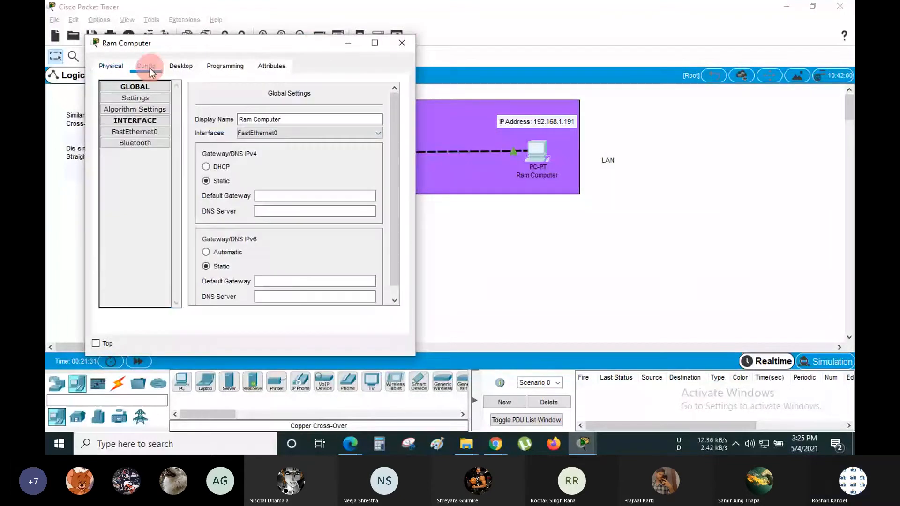
click(375, 42)
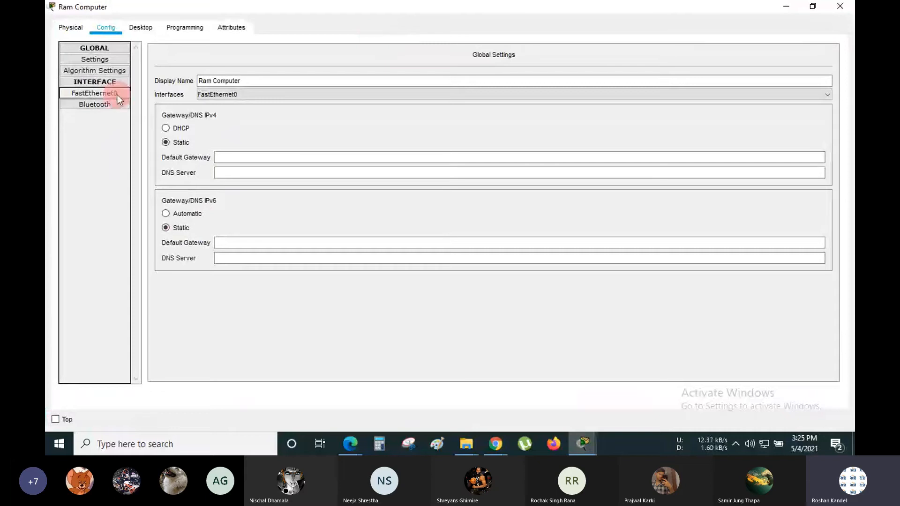
double_click(412, 3)
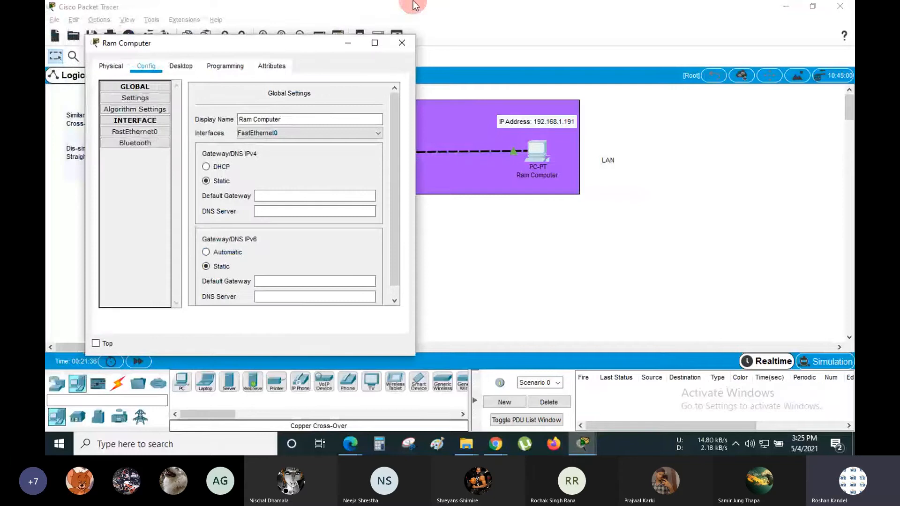
click(518, 193)
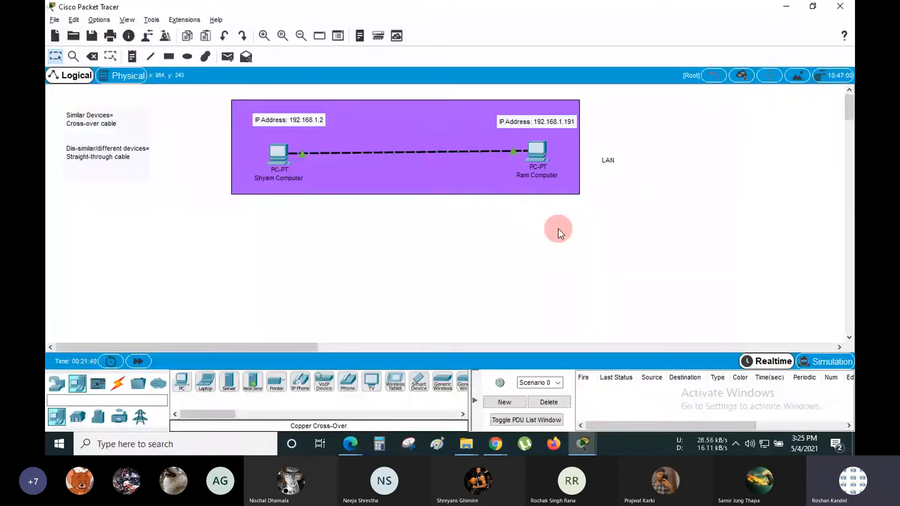
- Reopen Ram Computer's FastEthernet0 settings, maximize the window and switch to its Physical view
mouse_move(515, 152)
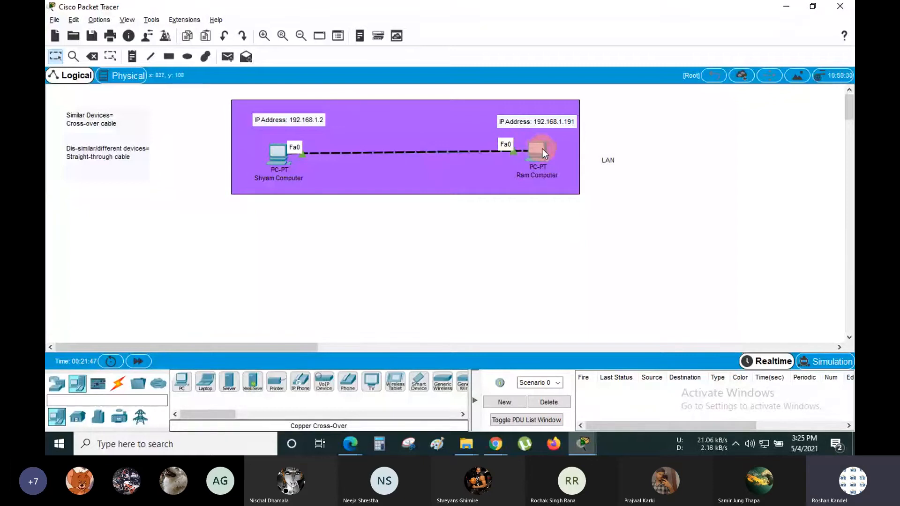
mouse_move(541, 148)
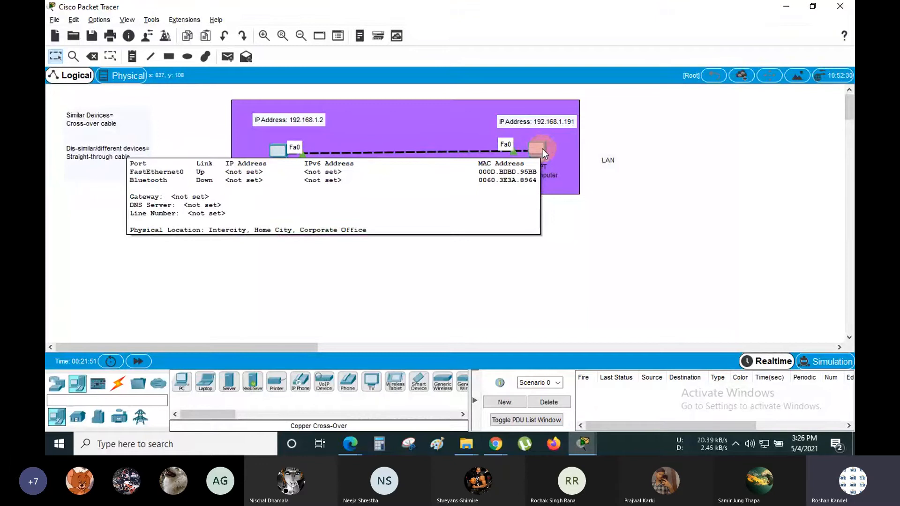
click(542, 148)
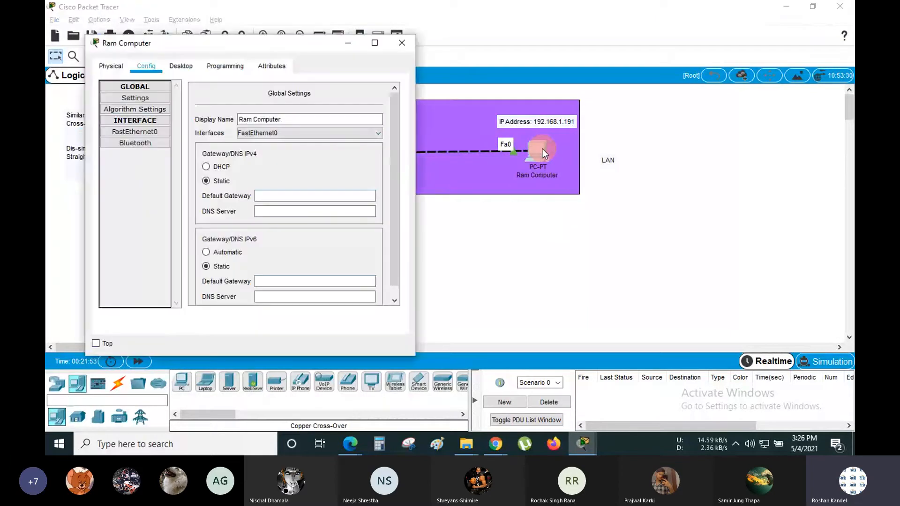
click(125, 131)
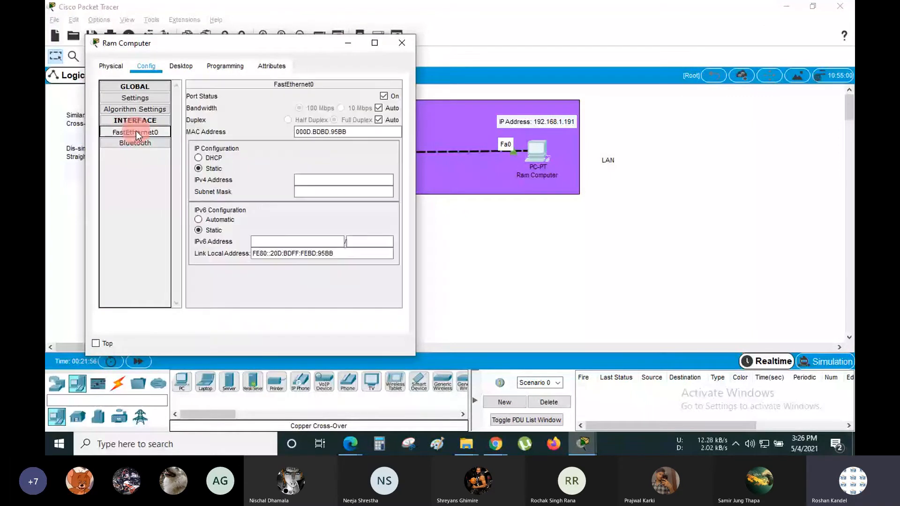
click(330, 180)
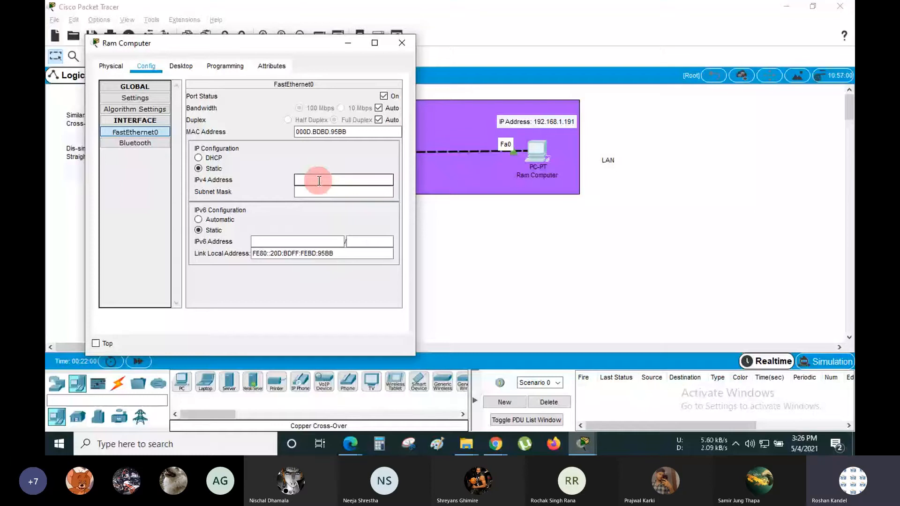
click(373, 45)
click(69, 28)
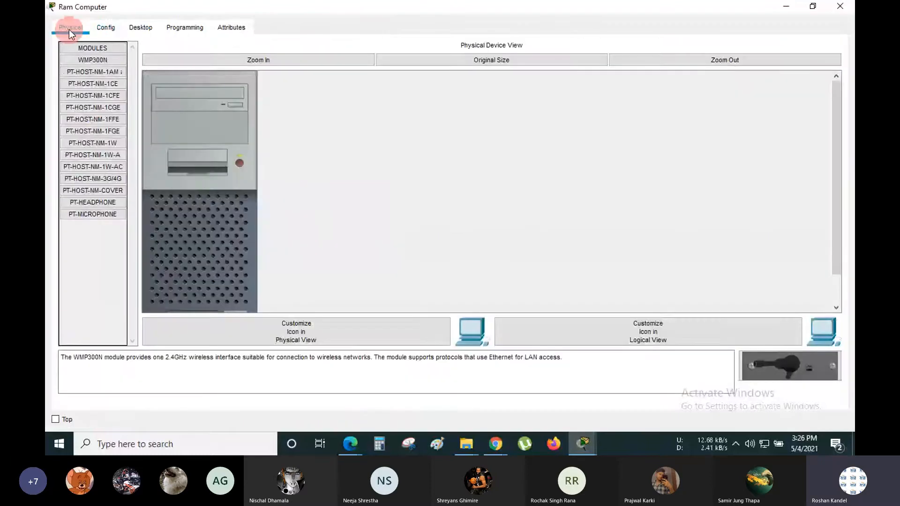
- Revisit Ram Computer's FastEthernet0 IPv4 fields, then show its Desktop applications
click(105, 27)
click(94, 93)
click(149, 96)
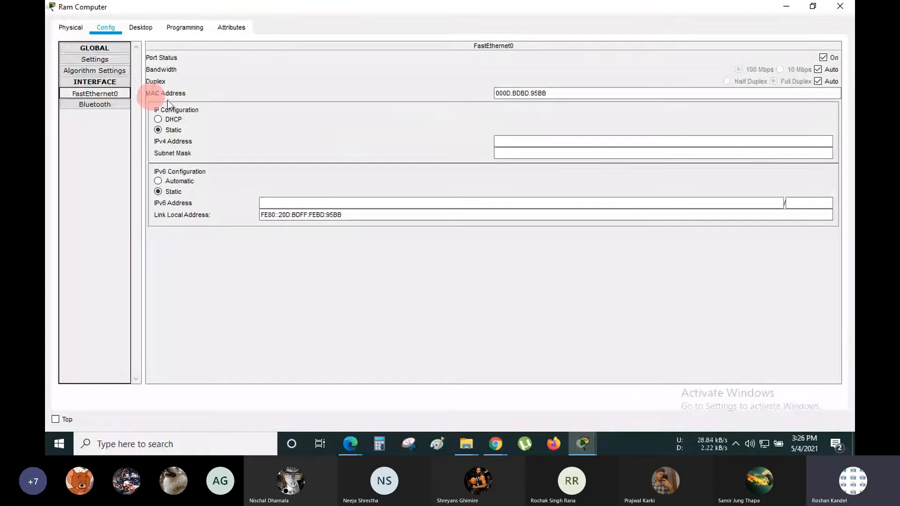
click(566, 139)
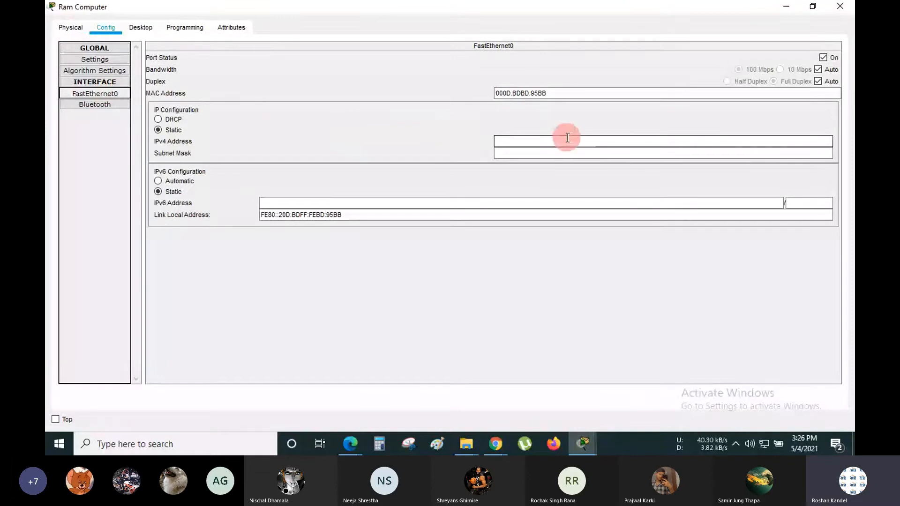
click(539, 153)
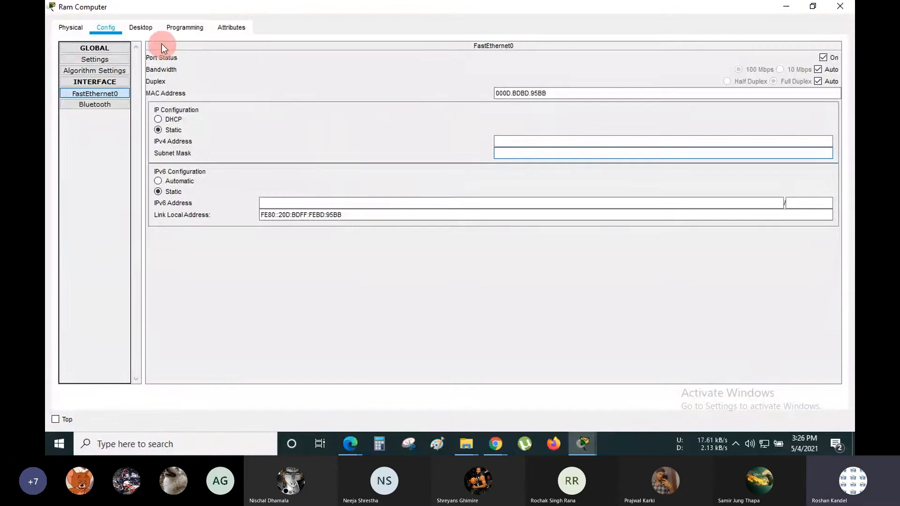
click(142, 27)
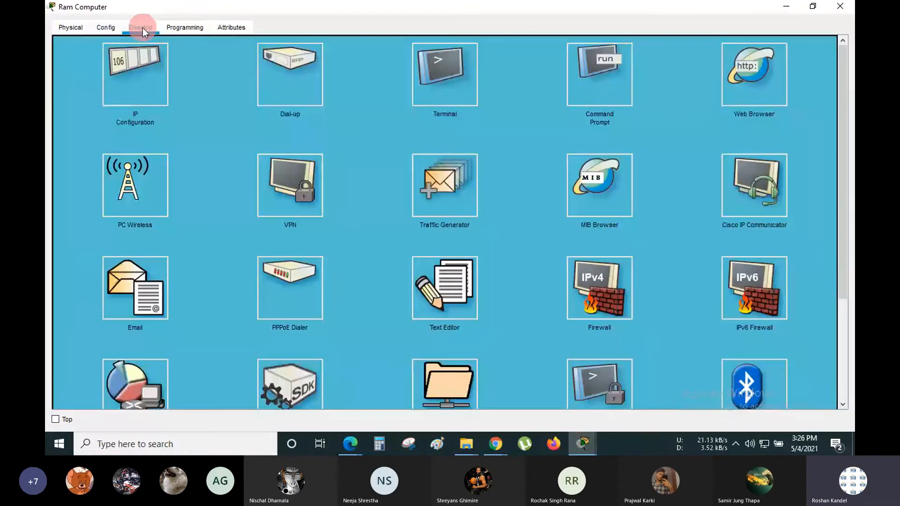
- Open Ram Computer's IP Configuration app in a restored, repositioned window, ready for the IPv4 address
click(142, 66)
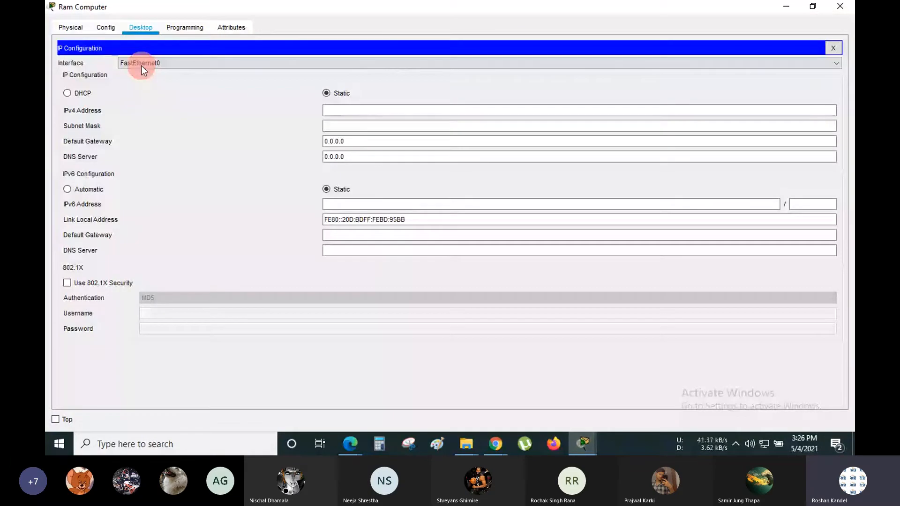
double_click(419, 5)
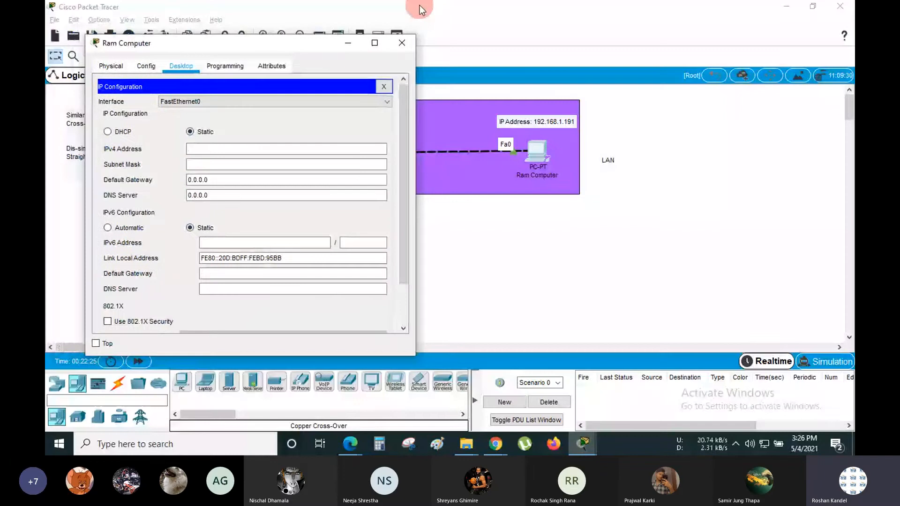
drag(286, 47, 304, 34)
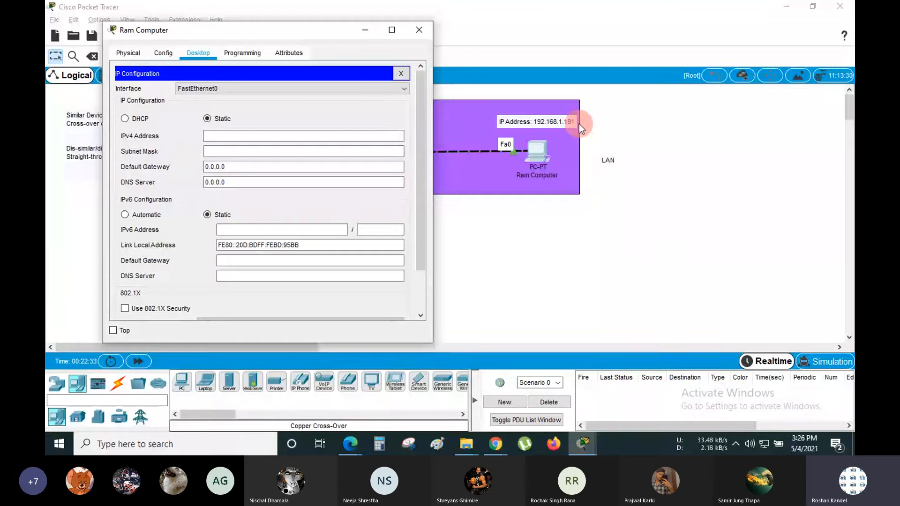
click(227, 135)
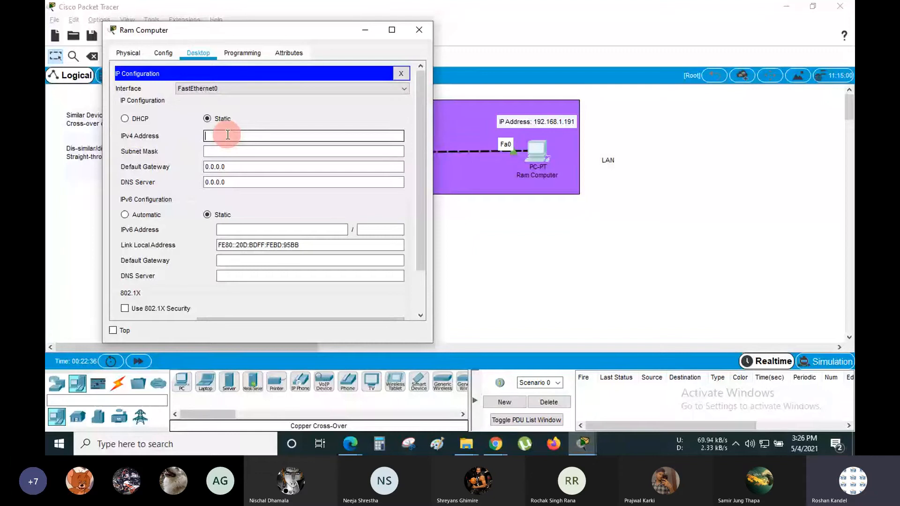
- Enter IPv4 address 192.168.1.191 and accept the auto-filled 255.255.255.0 subnet mask
text(192.)
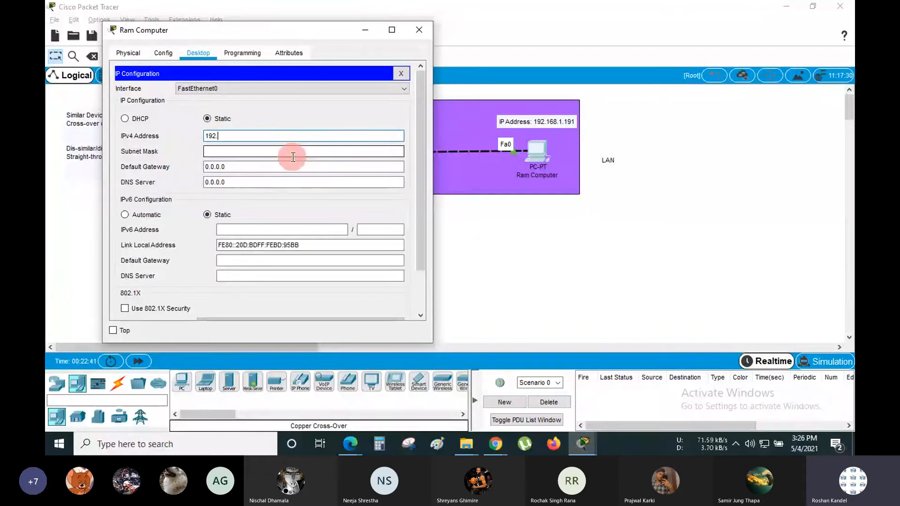
text(168.1.191)
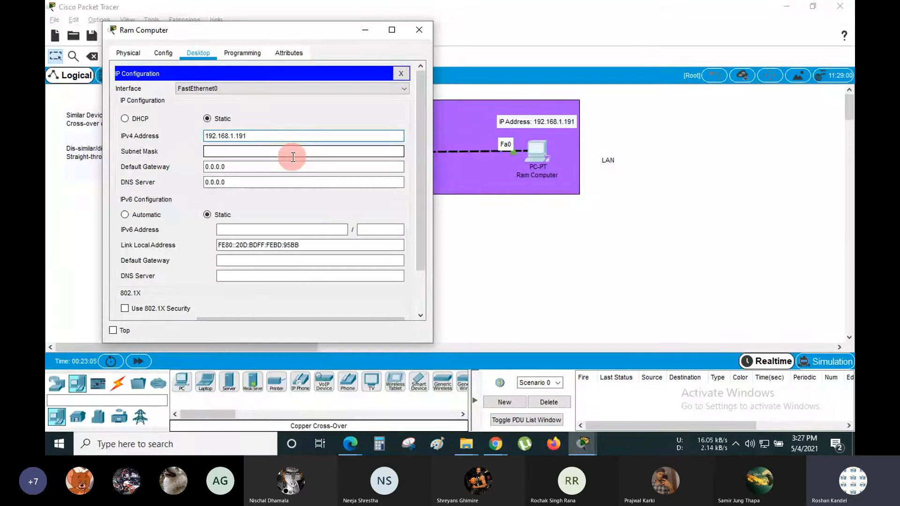
click(228, 152)
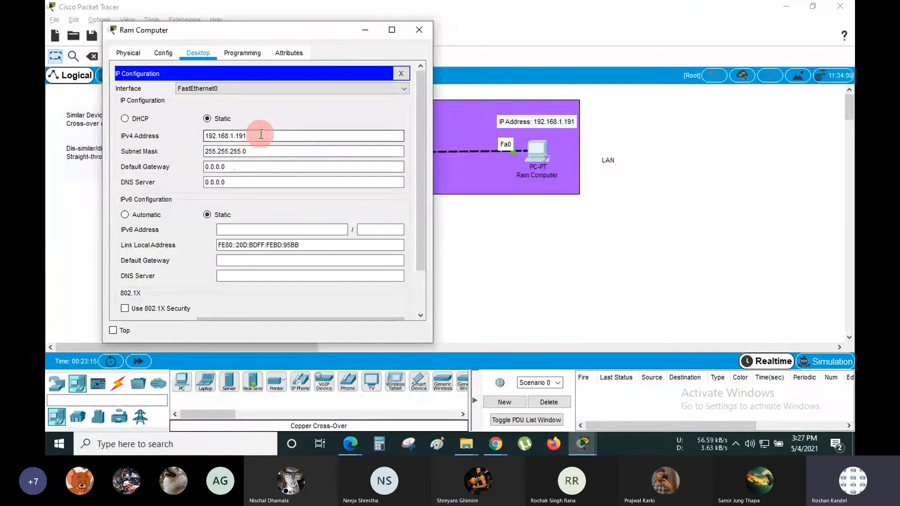
drag(281, 136, 202, 136)
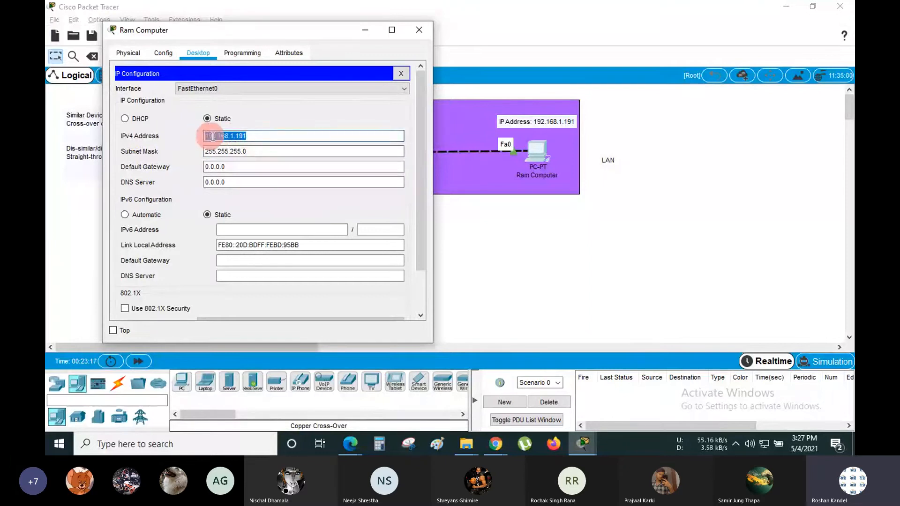
click(295, 136)
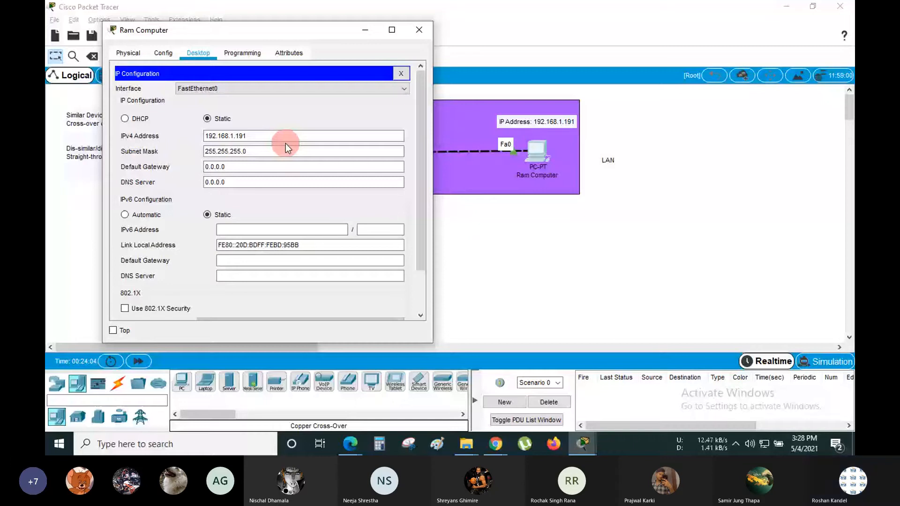
click(264, 137)
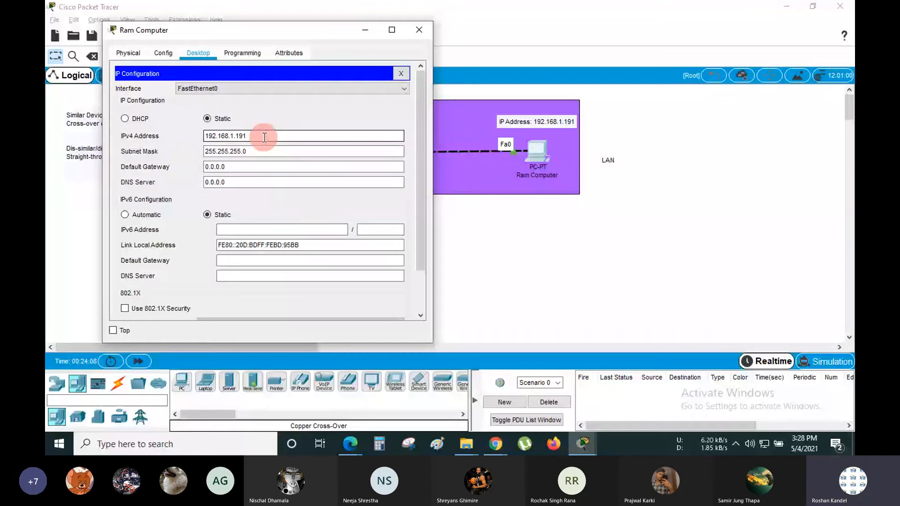
click(282, 149)
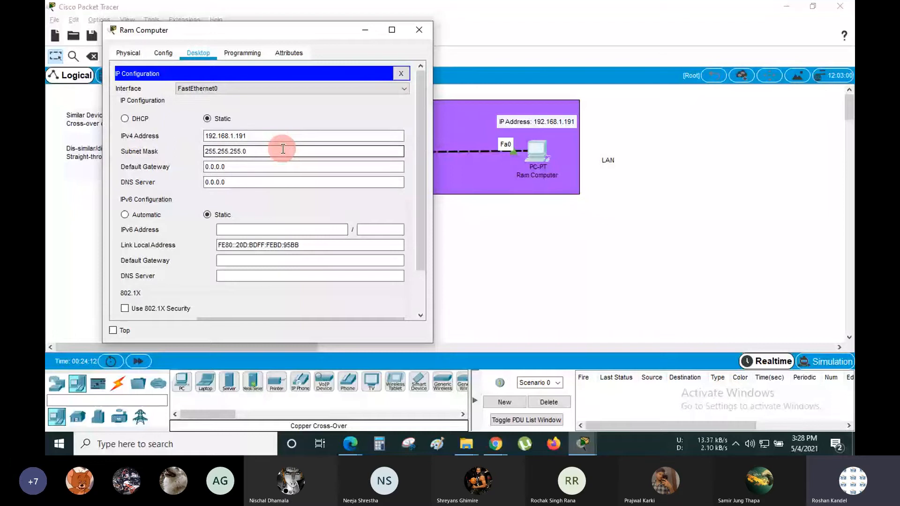
click(280, 136)
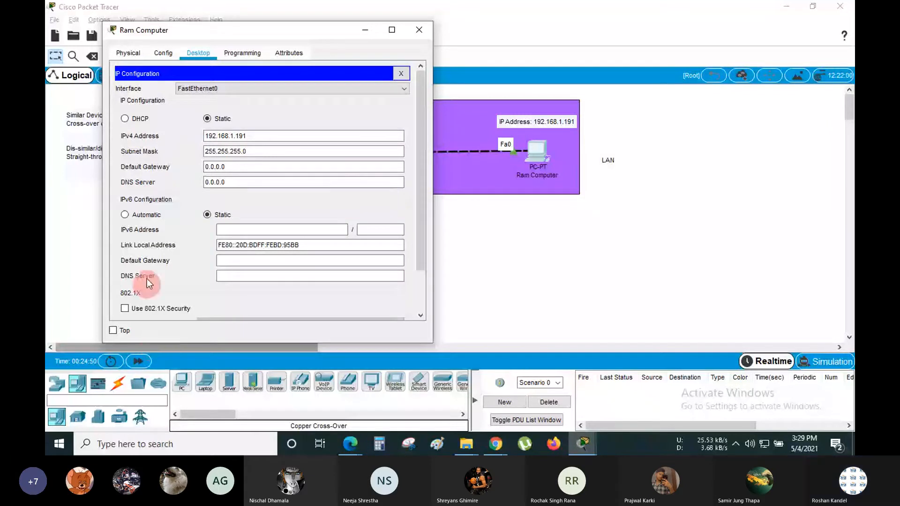
- Reposition and enlarge Ram Computer's window, highlight its IPv4 address, then return to the LAN diagram
drag(274, 40, 229, 57)
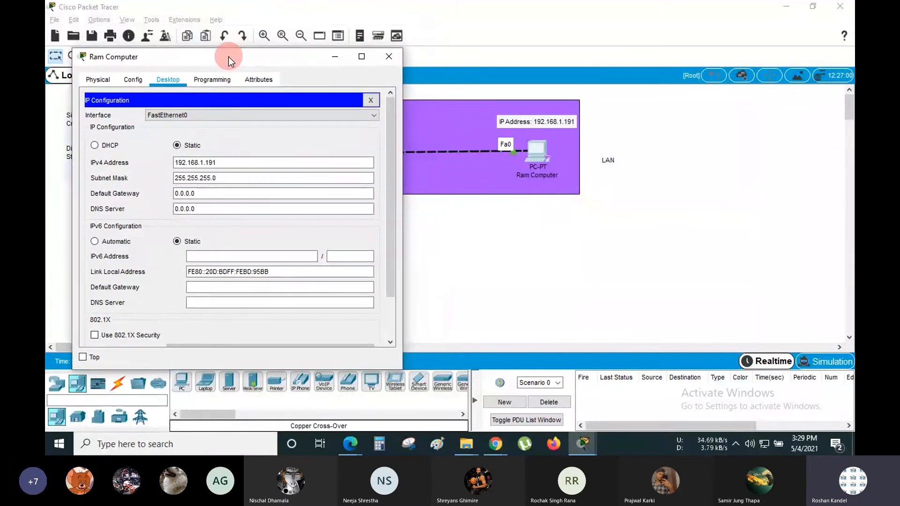
drag(399, 374, 436, 400)
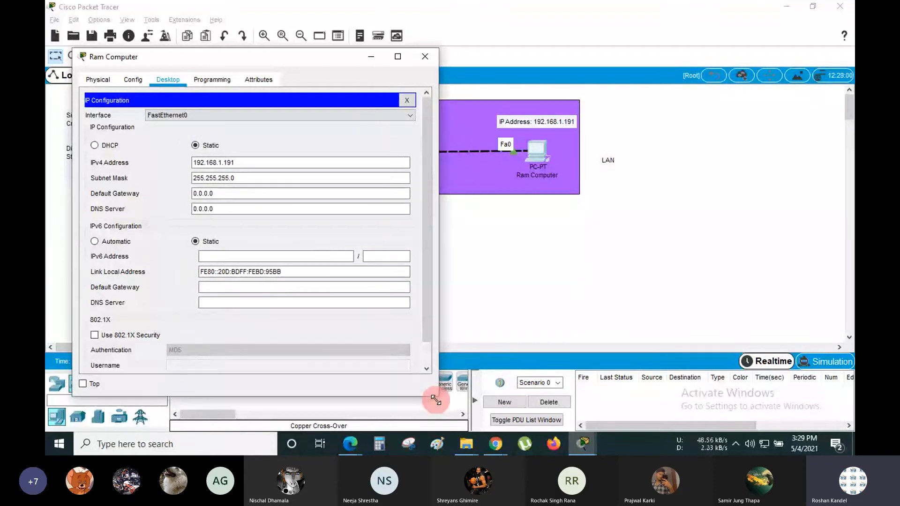
click(230, 203)
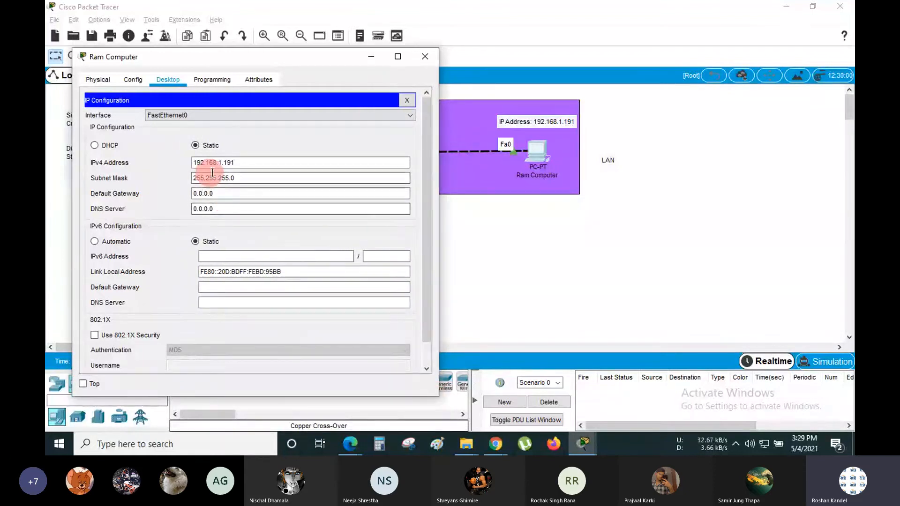
drag(236, 163, 190, 163)
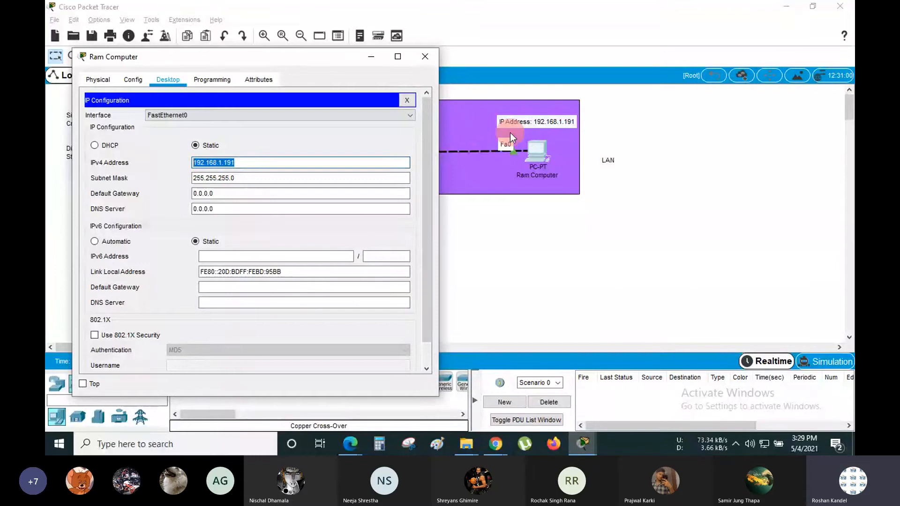
click(645, 133)
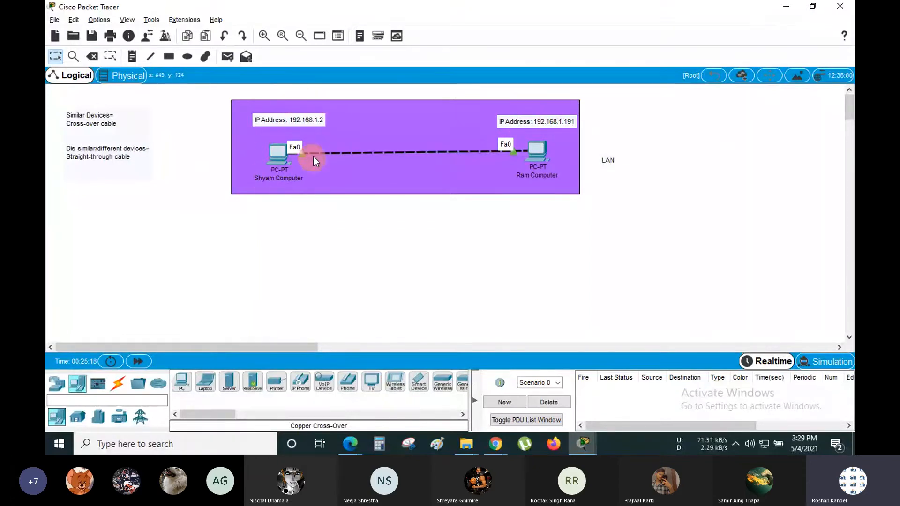
double_click(284, 122)
drag(321, 119, 288, 119)
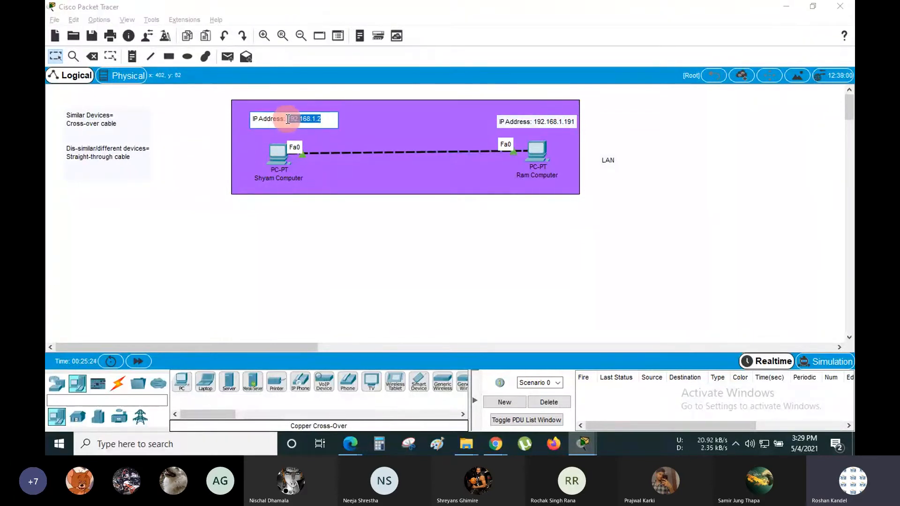
click(326, 240)
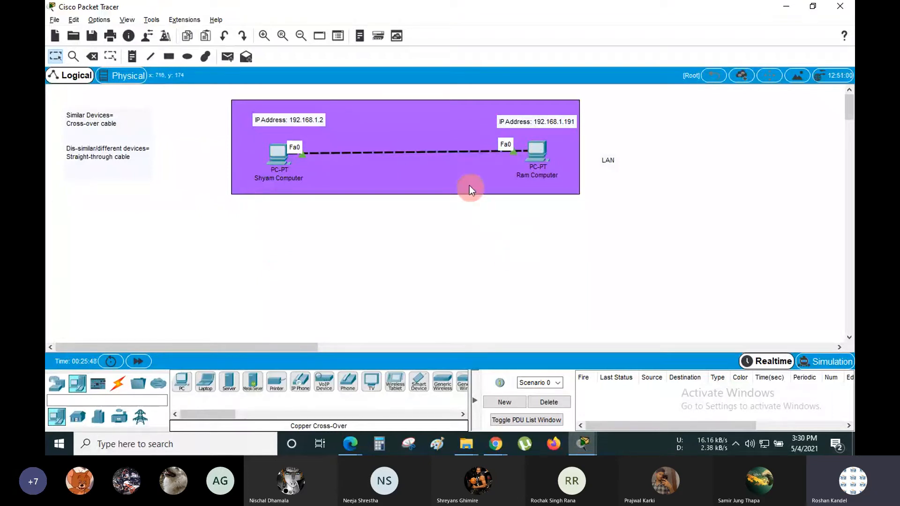
click(463, 169)
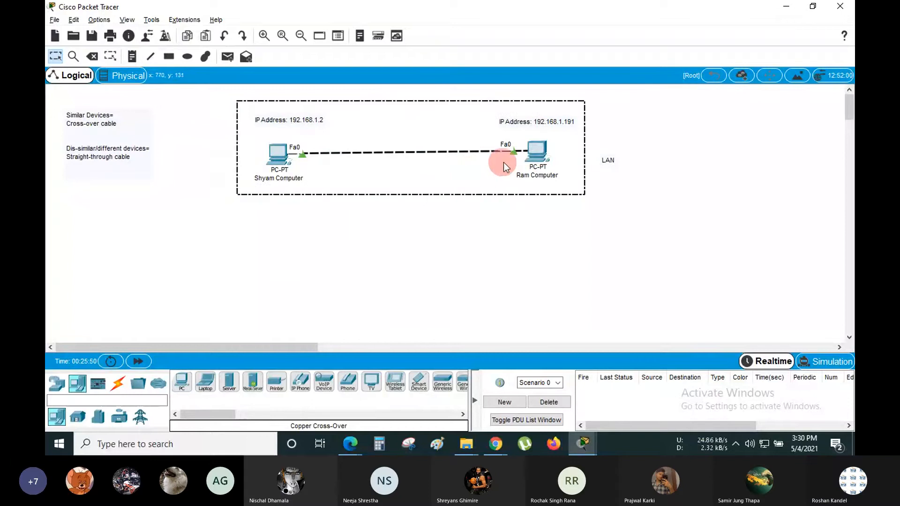
click(536, 153)
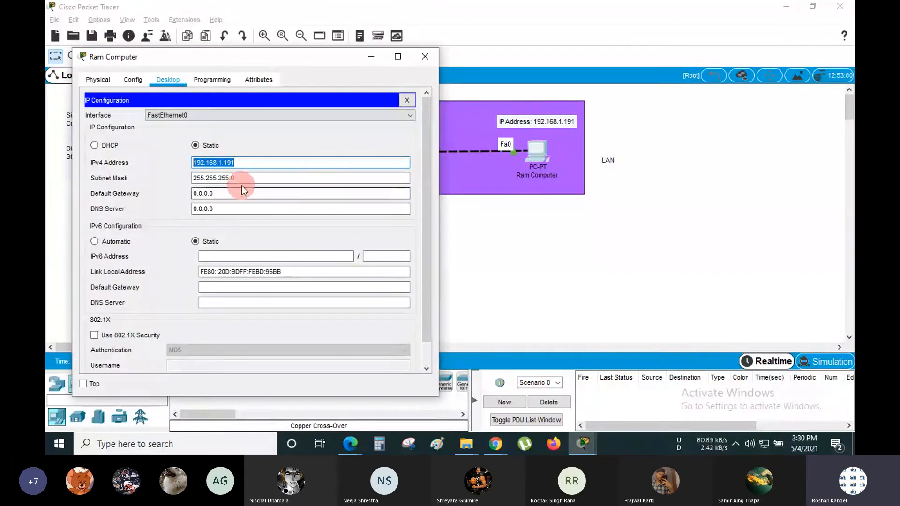
click(253, 181)
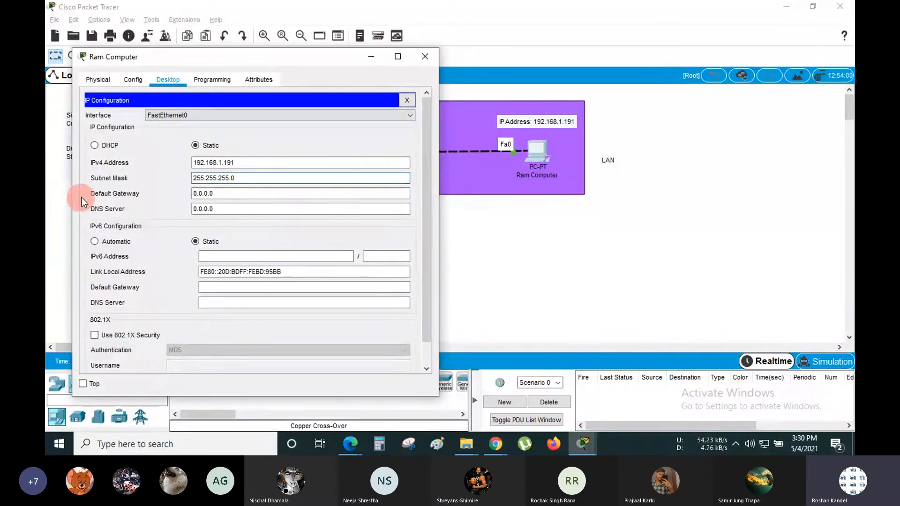
drag(214, 194, 184, 196)
click(232, 194)
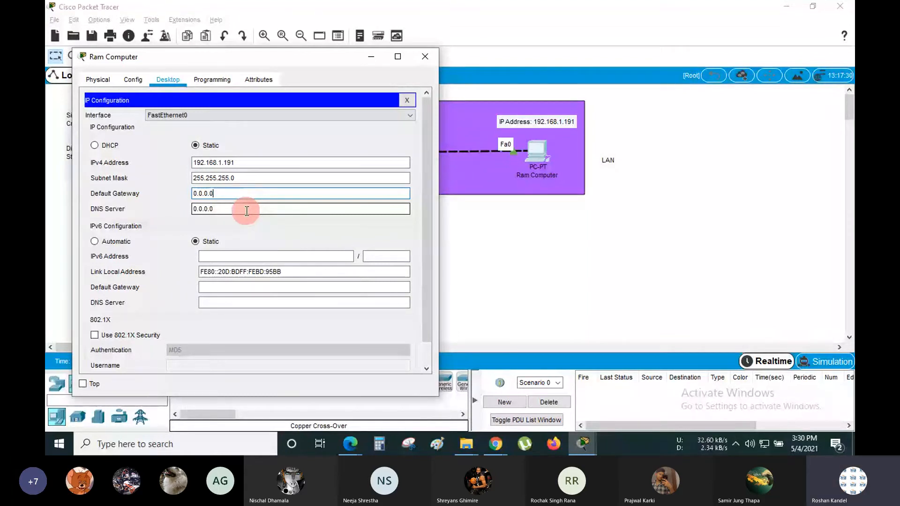
click(368, 59)
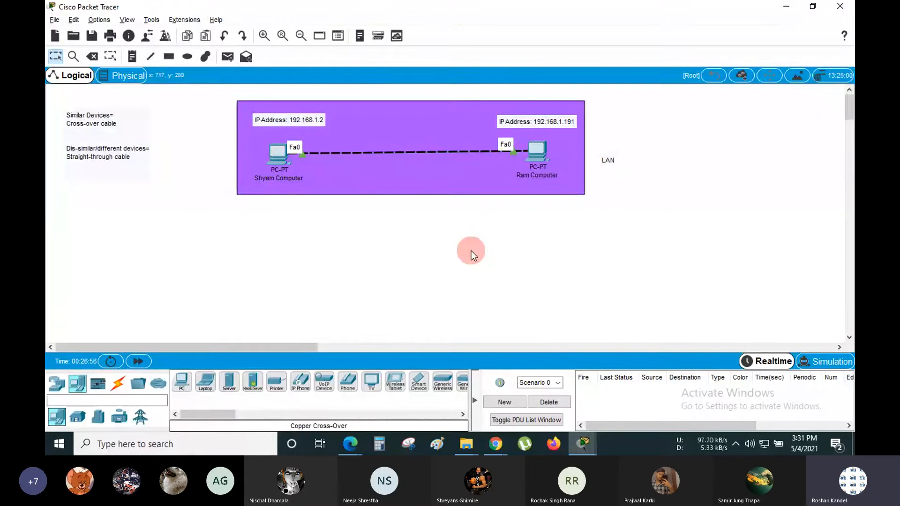
mouse_move(538, 154)
click(545, 151)
click(231, 206)
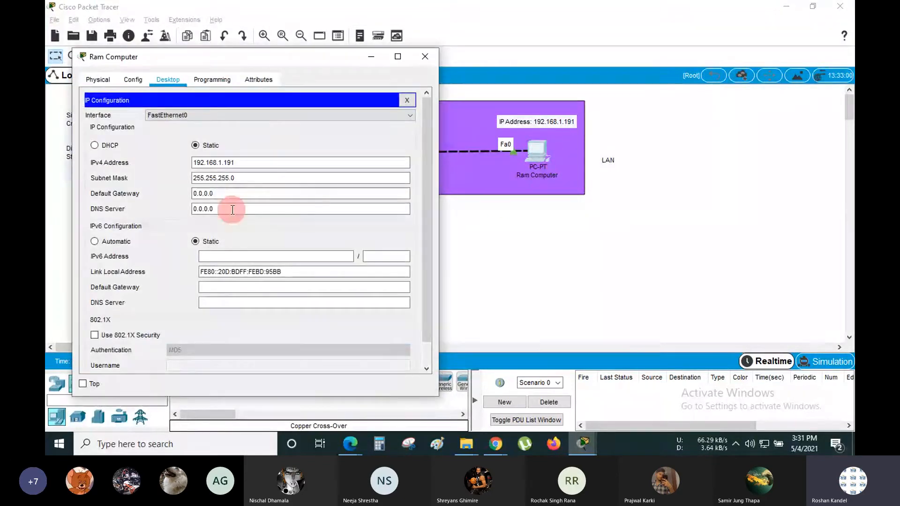
click(231, 197)
click(228, 210)
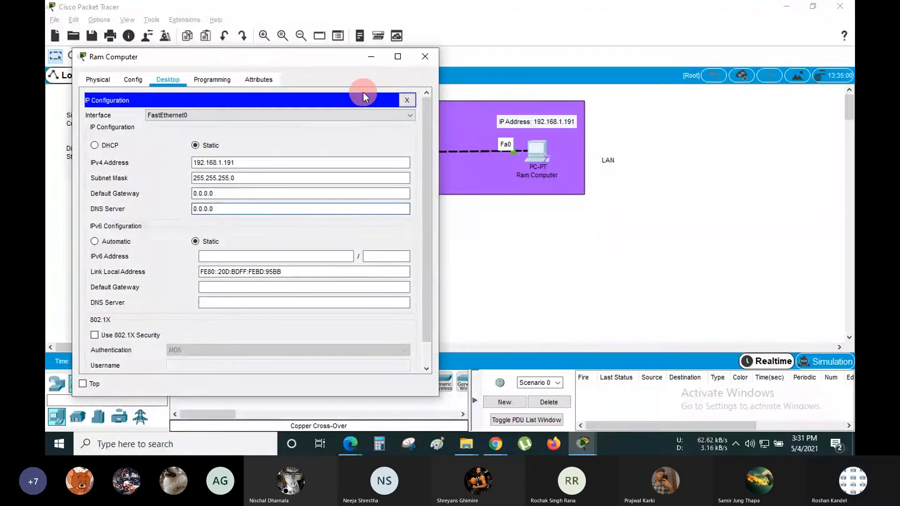
click(372, 58)
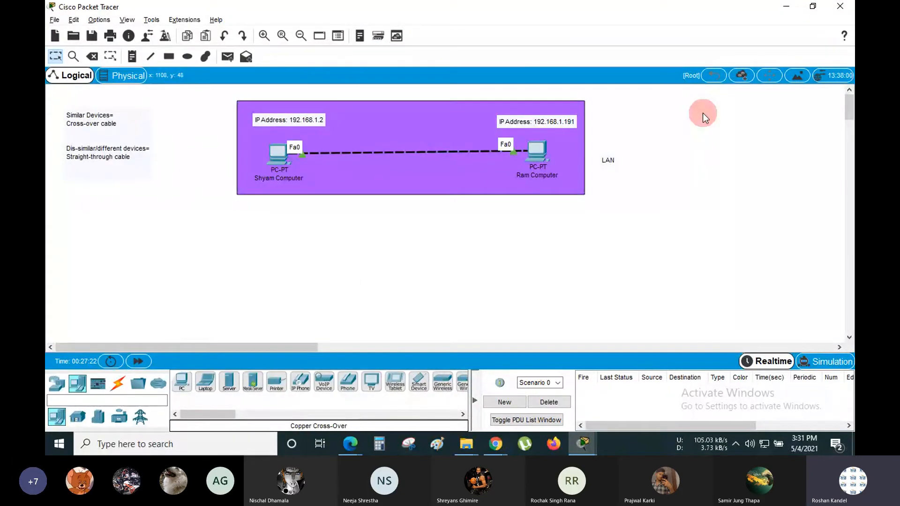
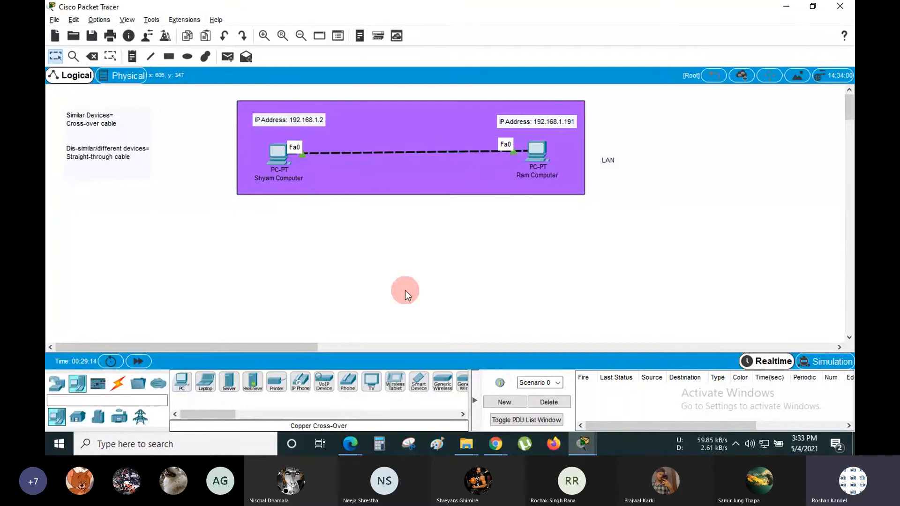
- Confirm Ram Computer's IPv4 address 192.168.1.191 in IP Configuration, then launch its Web Browser
click(536, 151)
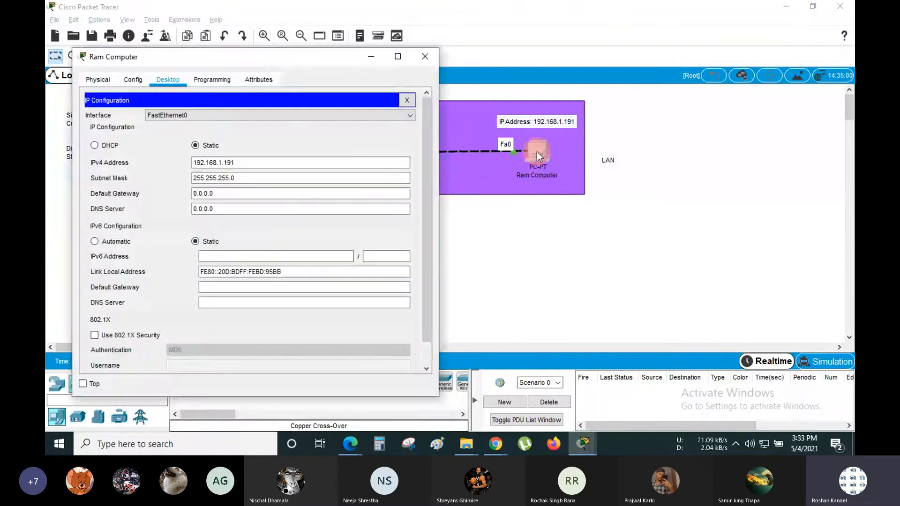
click(329, 158)
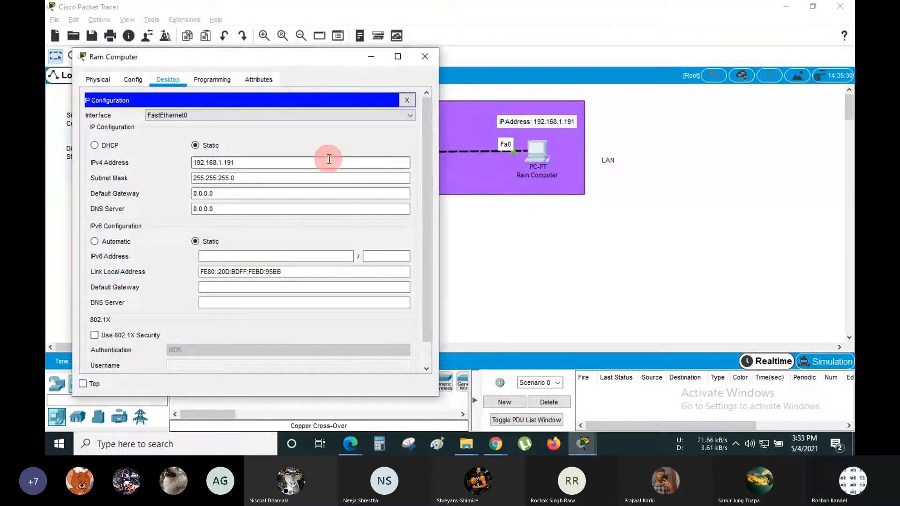
click(407, 100)
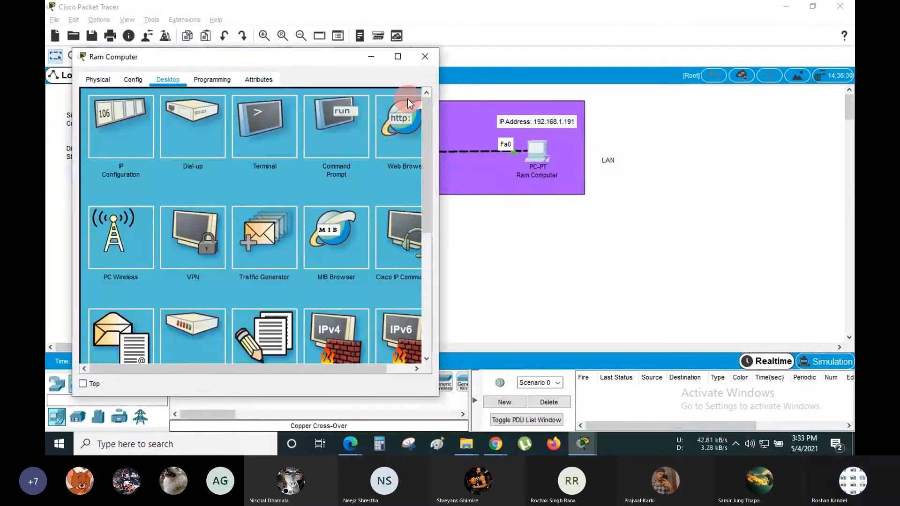
click(383, 126)
- Load google.com in Ram Computer's browser, which returns Host Name Unresolved
click(283, 116)
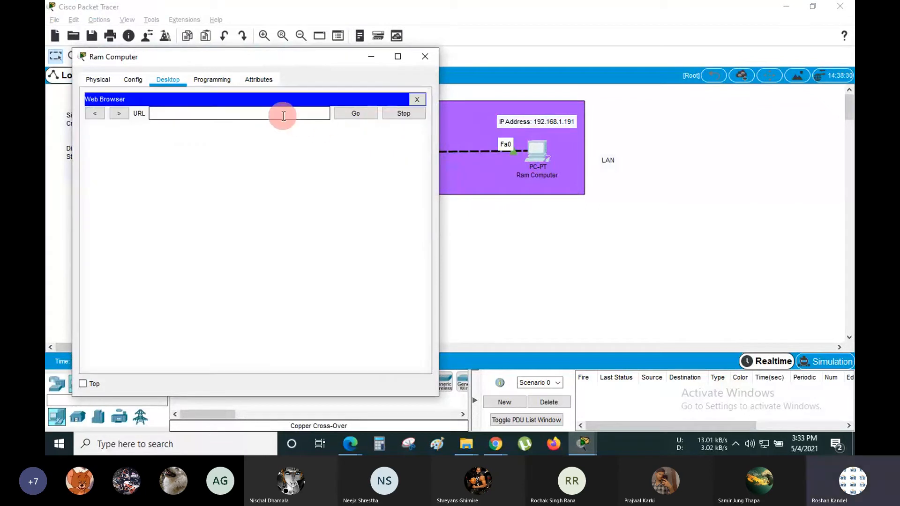
text(g)
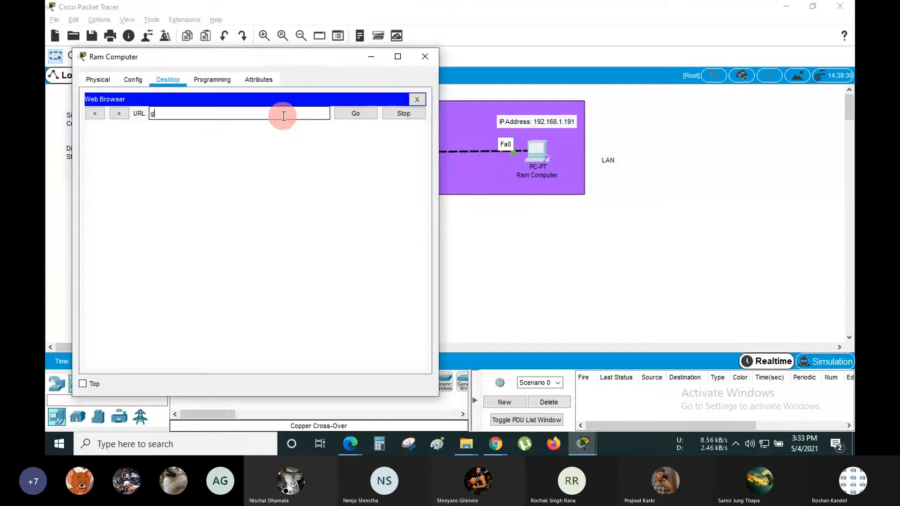
text(oogle.com)
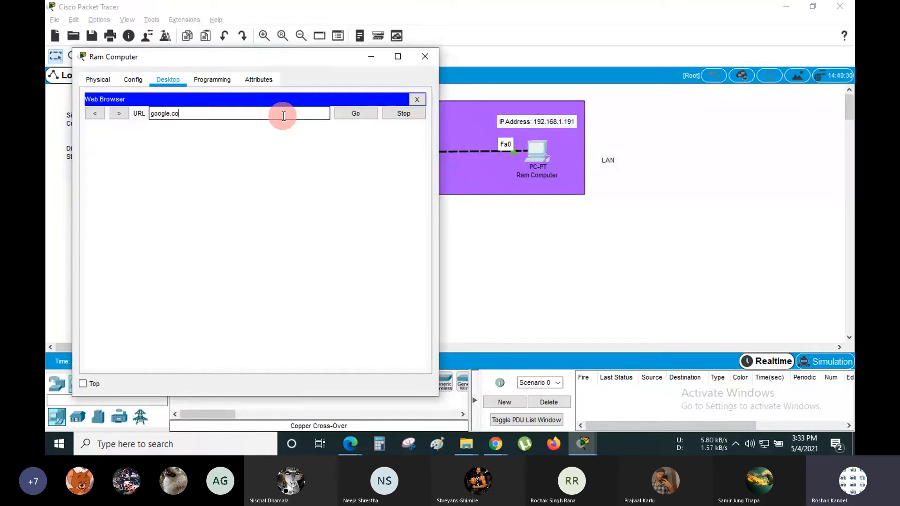
key(Return)
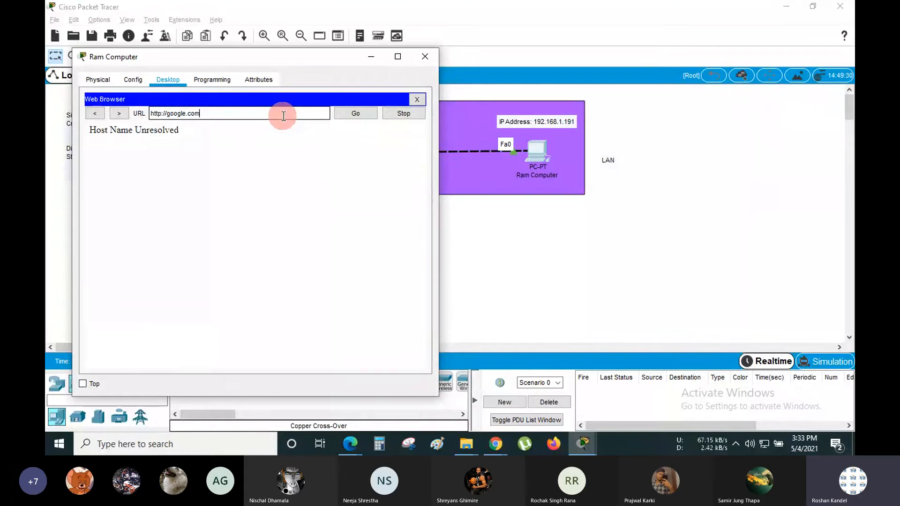
drag(283, 116, 143, 116)
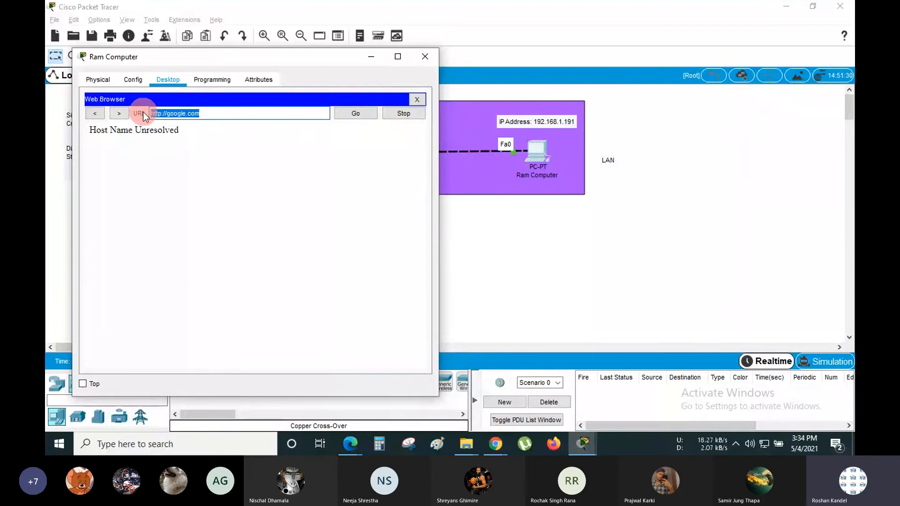
click(205, 113)
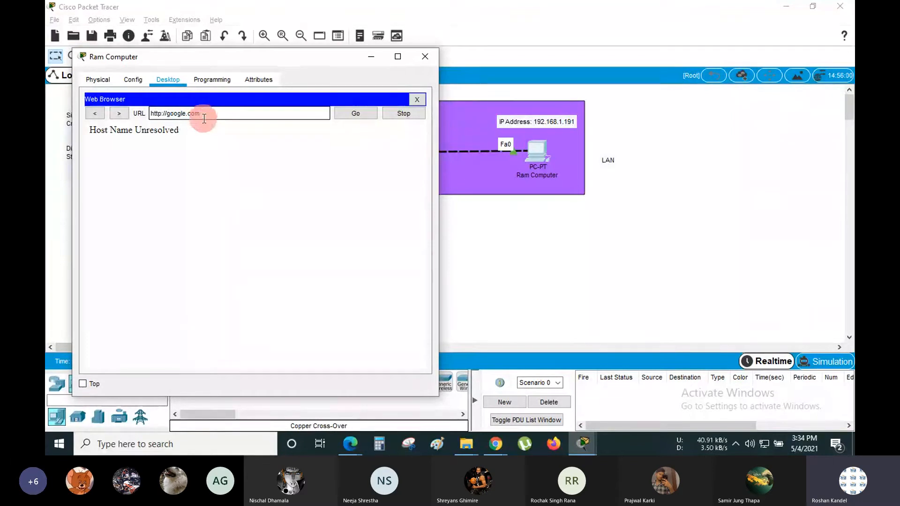
drag(210, 111, 168, 115)
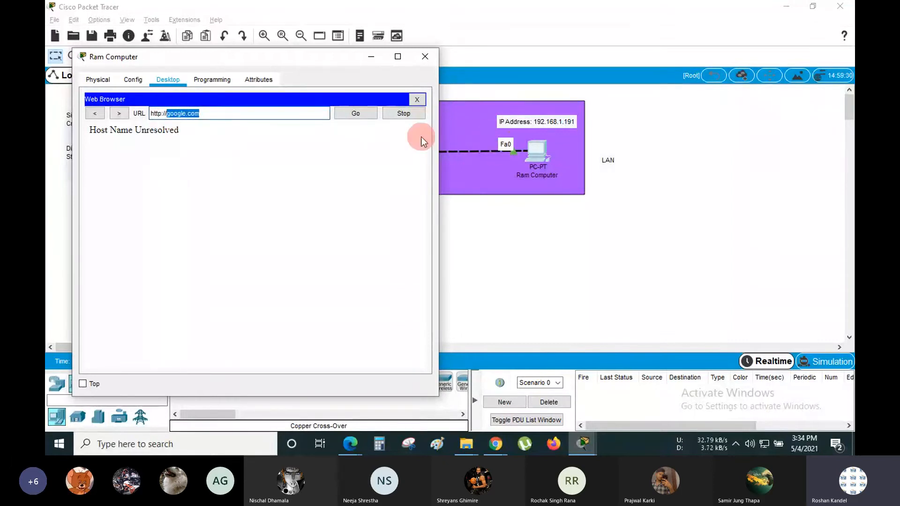
click(208, 113)
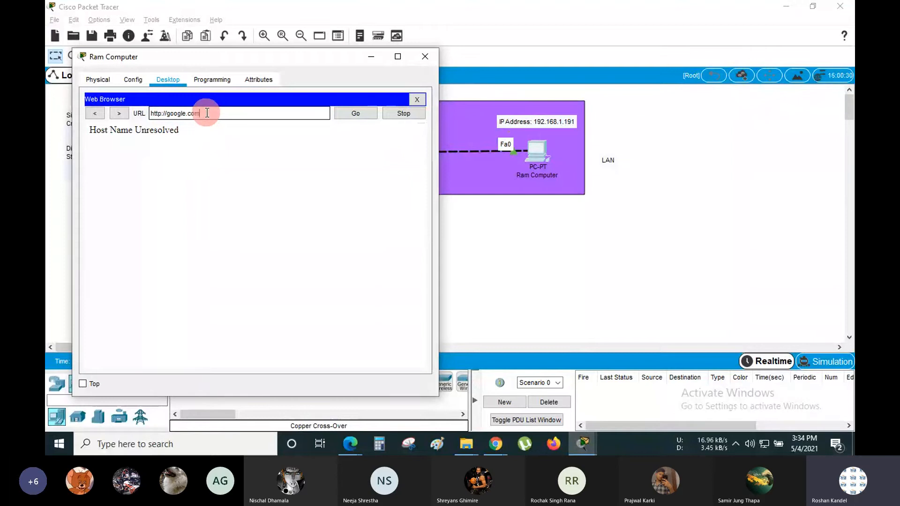
drag(208, 112, 167, 114)
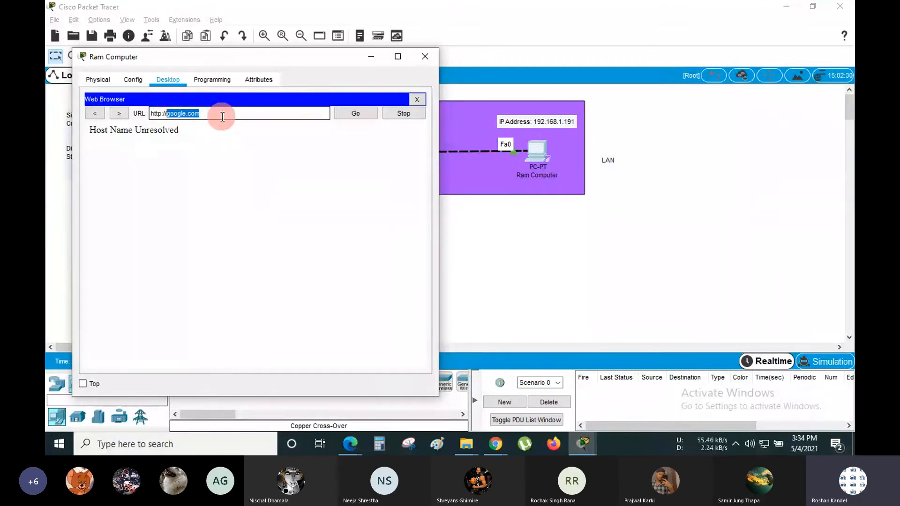
click(223, 117)
drag(210, 114, 165, 114)
click(208, 145)
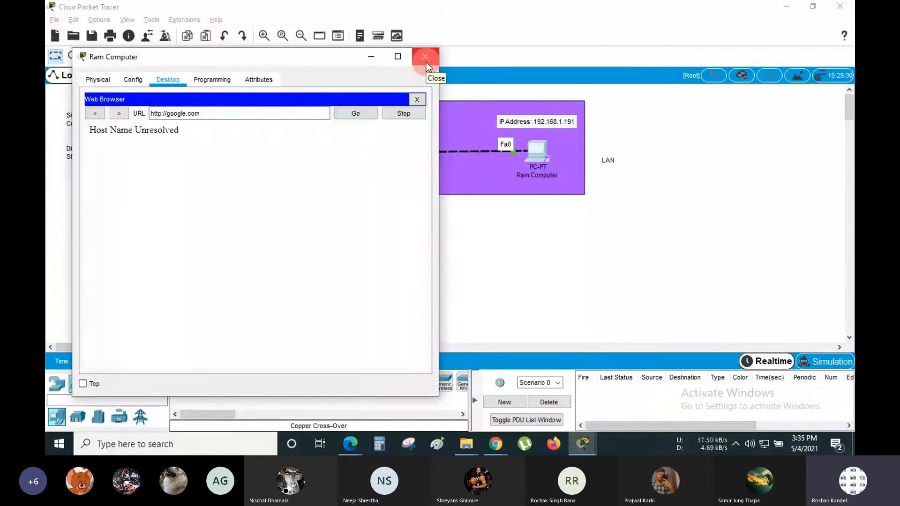
- Close Ram Computer's Web Browser and reopen its IP Configuration app
click(418, 101)
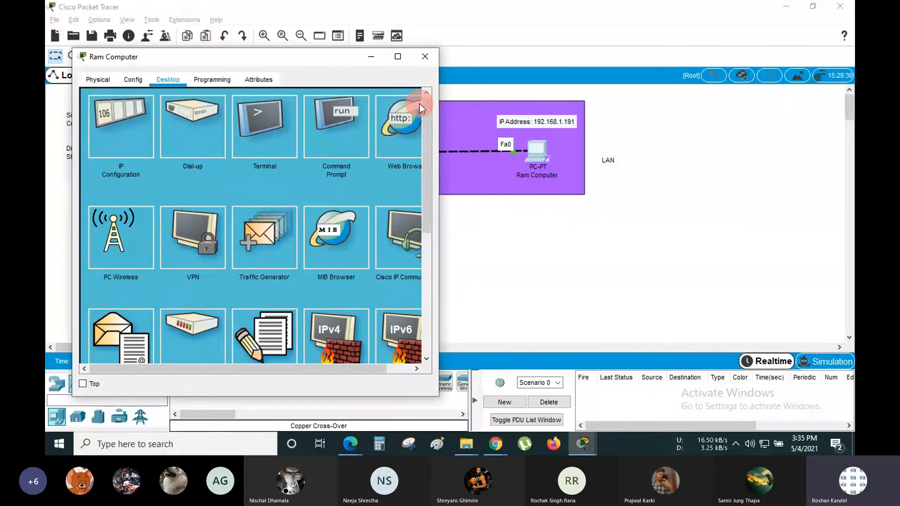
click(120, 131)
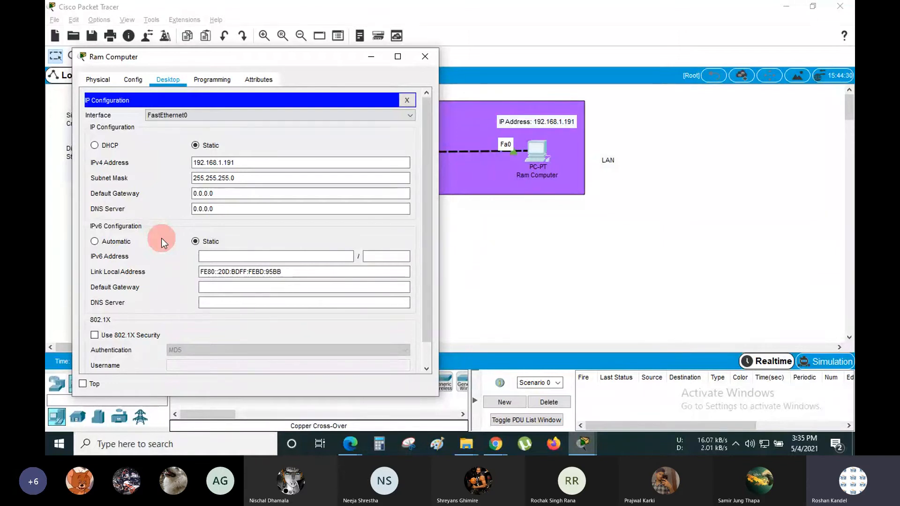
- Bring the Networking meeting Edge window forward and visit kullchaann.com in a new tab
click(350, 443)
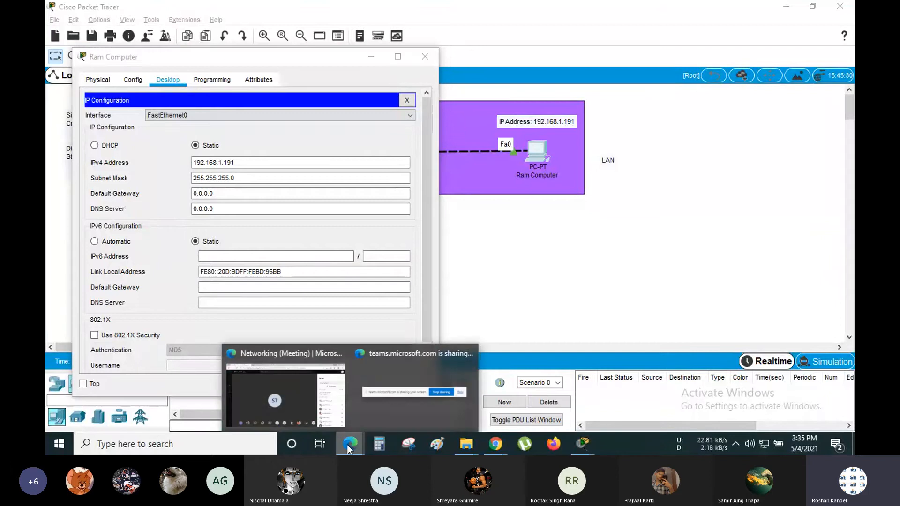
click(296, 389)
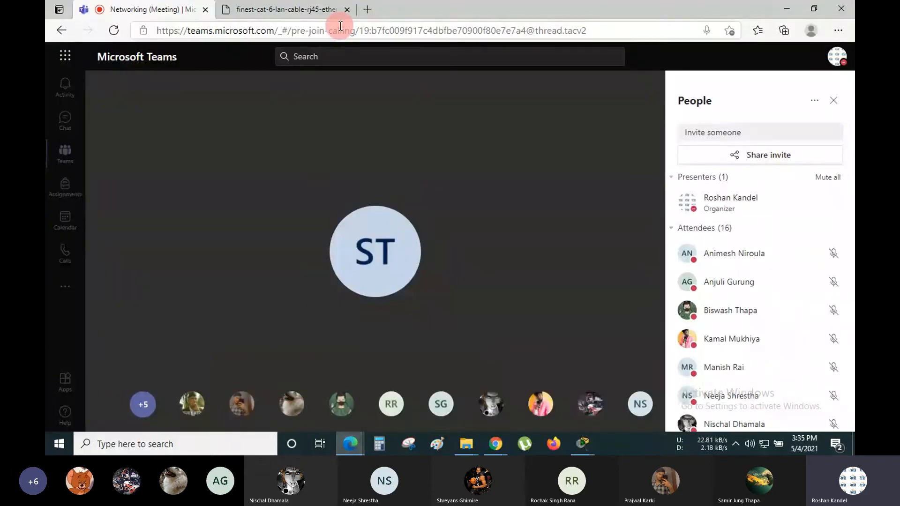
click(367, 14)
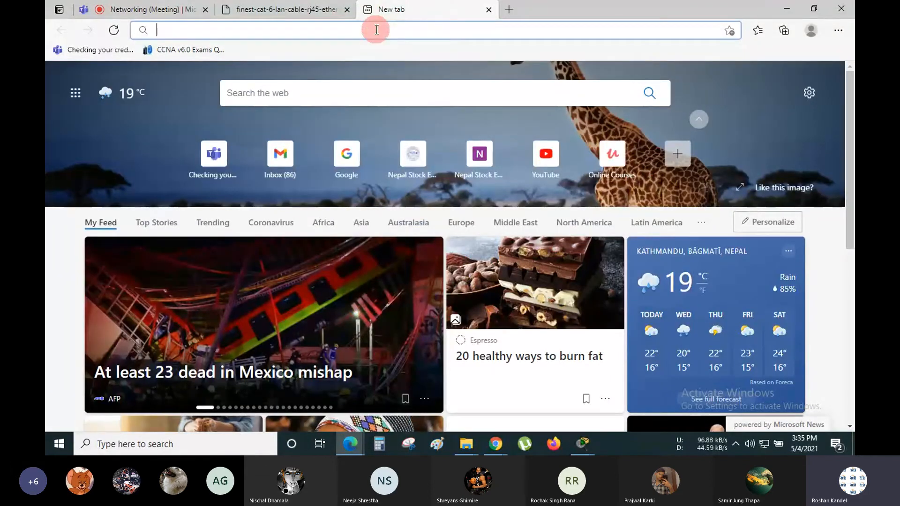
text(k)
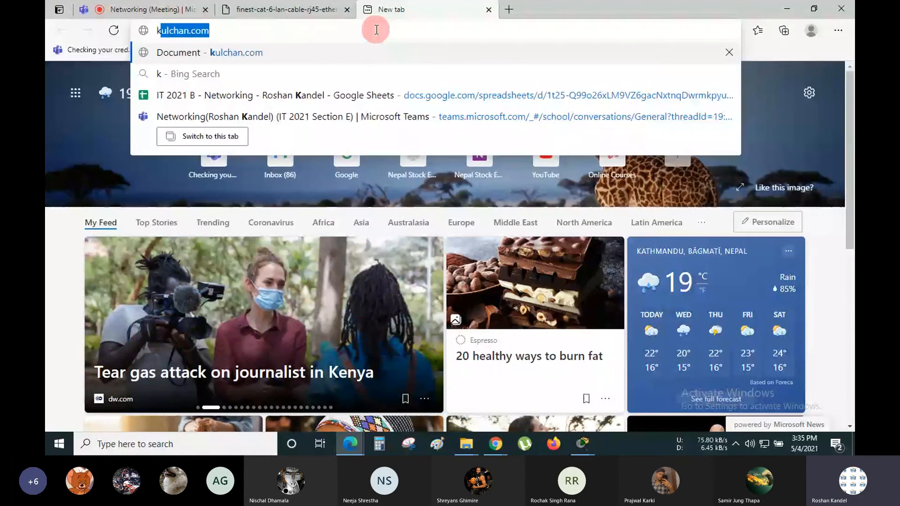
text(ullcha)
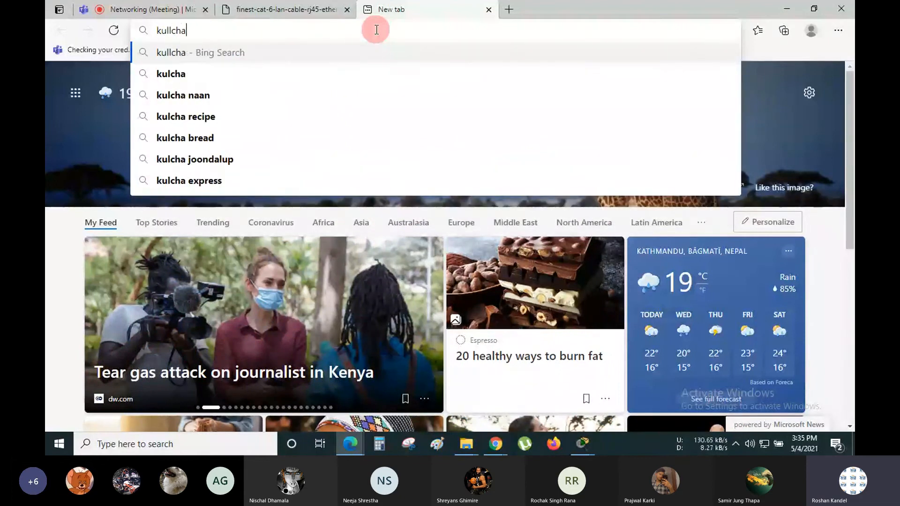
text(ann.com)
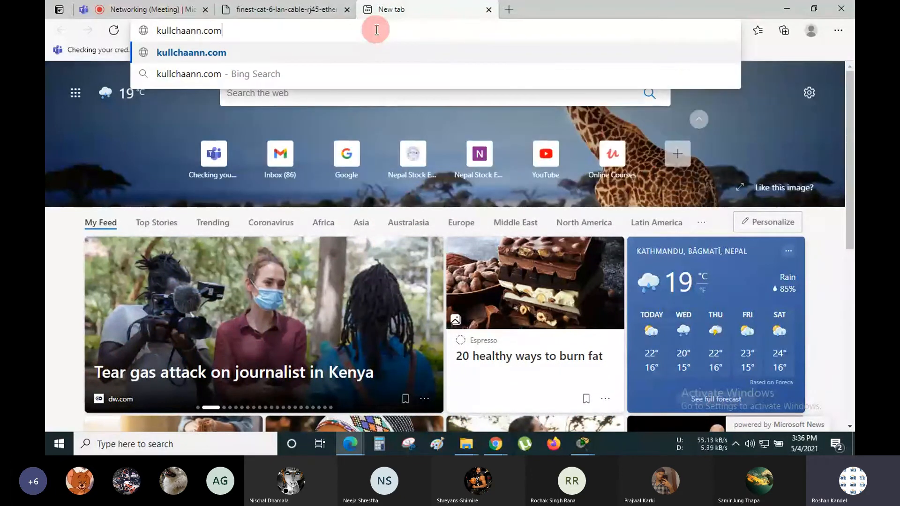
key(Return)
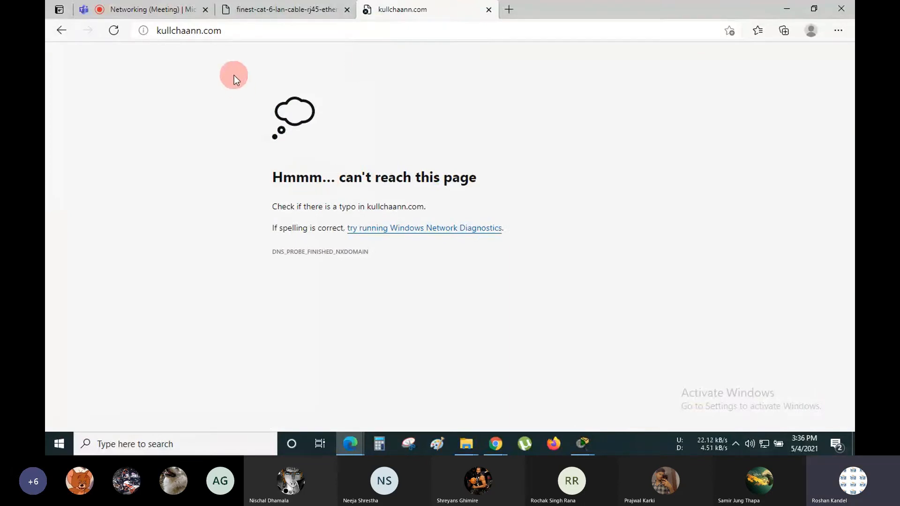
- Select the whole kullchaann.com address in Edge's address bar
drag(237, 33, 152, 30)
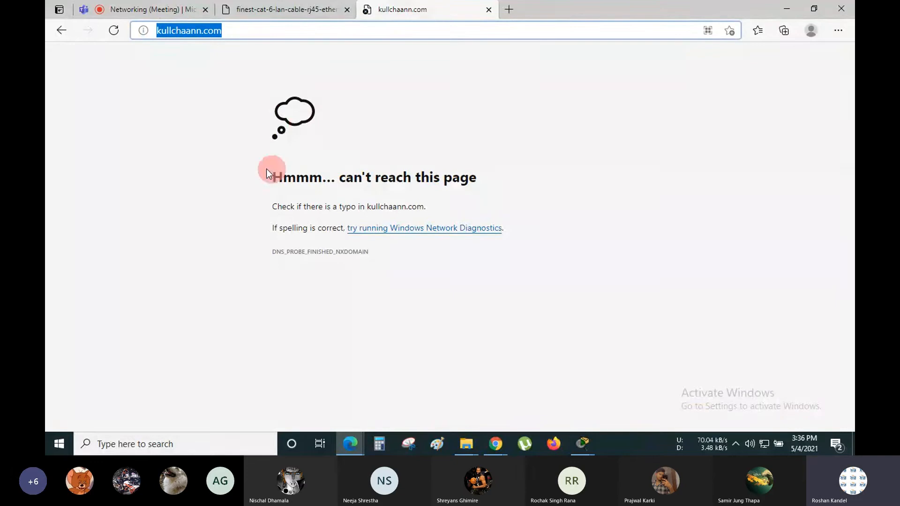
click(256, 29)
drag(257, 29, 158, 26)
click(203, 57)
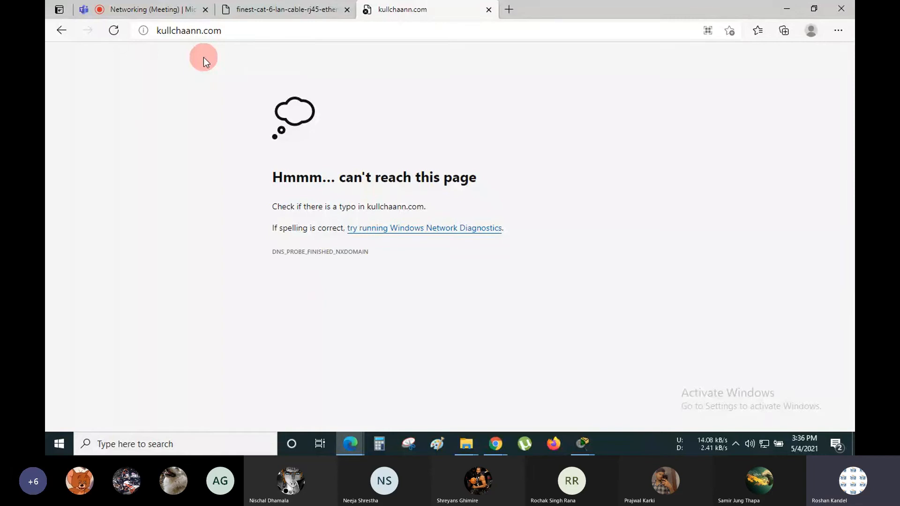
- Load kulchan.com in another Edge tab and select its address
click(511, 9)
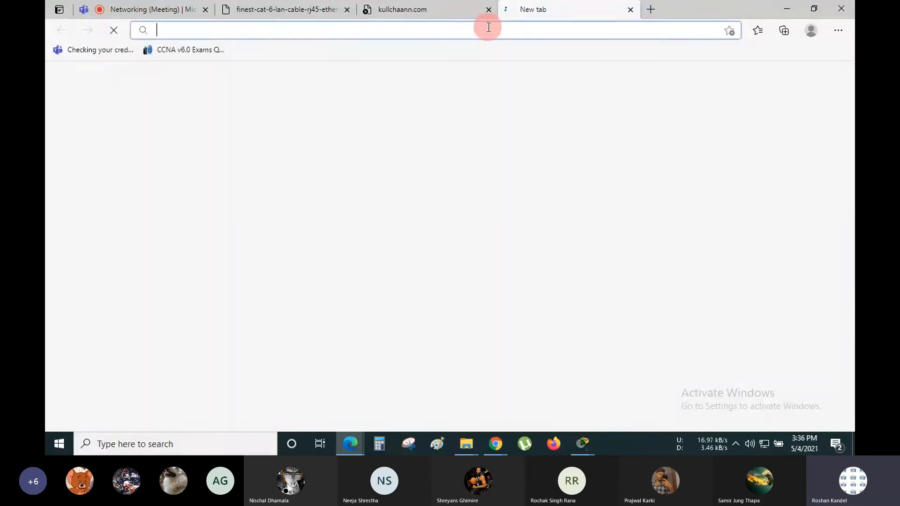
text(kulchan.com)
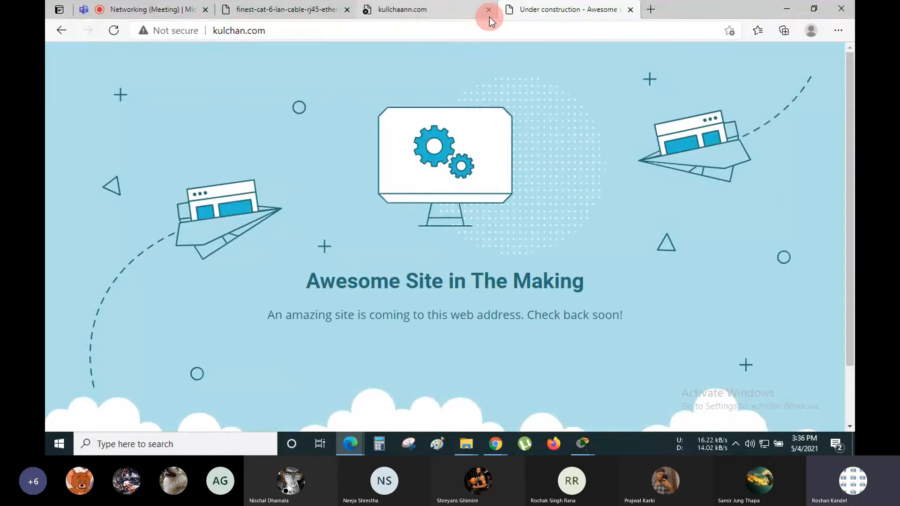
click(429, 38)
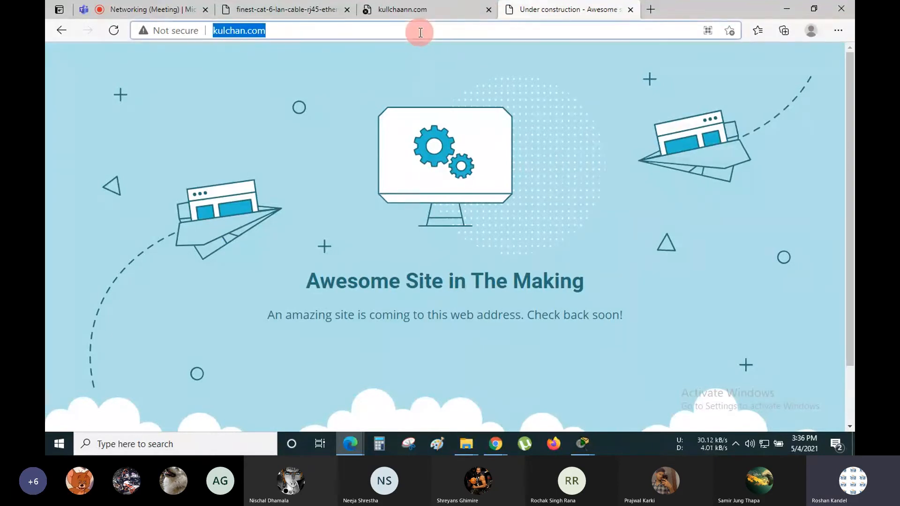
click(407, 60)
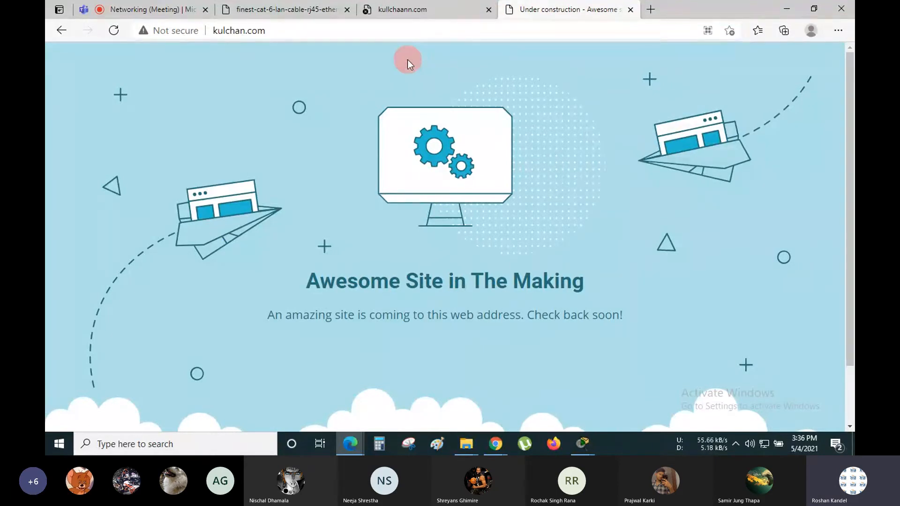
click(447, 36)
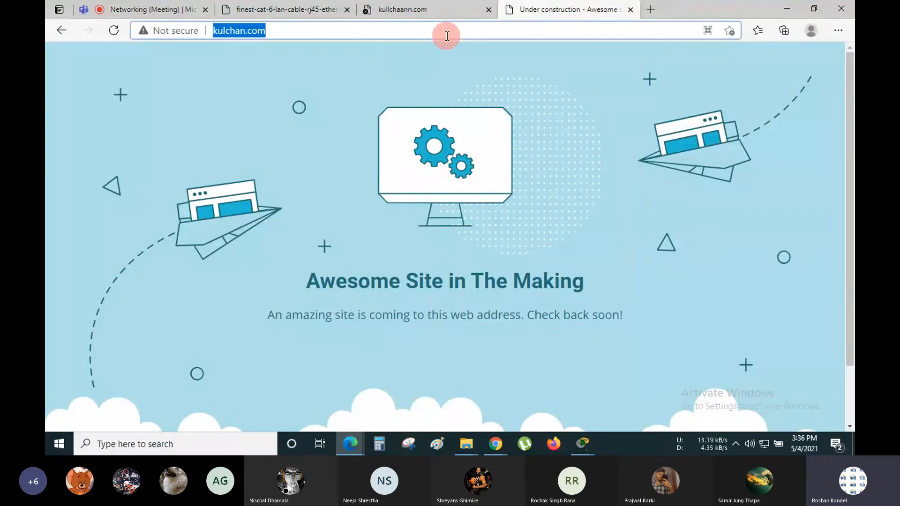
- Return to the kullchaann.com error tab and select its full address
click(441, 7)
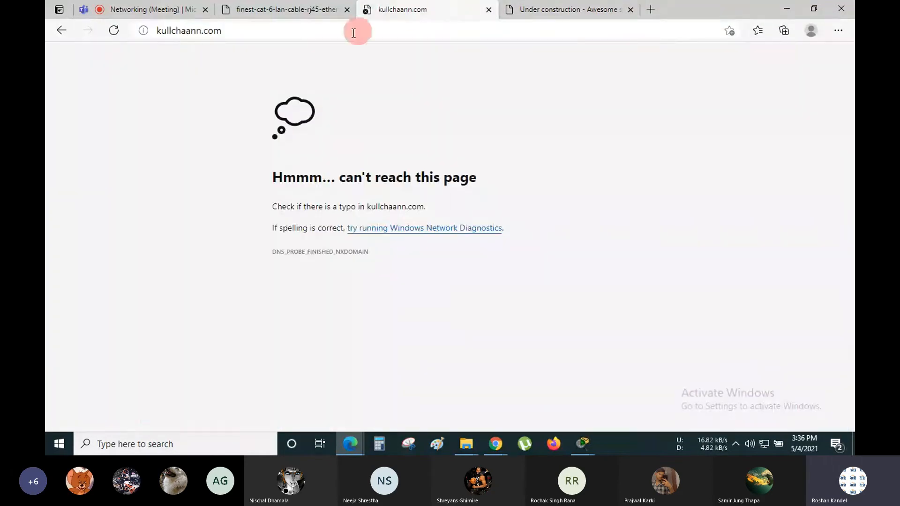
click(340, 34)
key(ctrl+c)
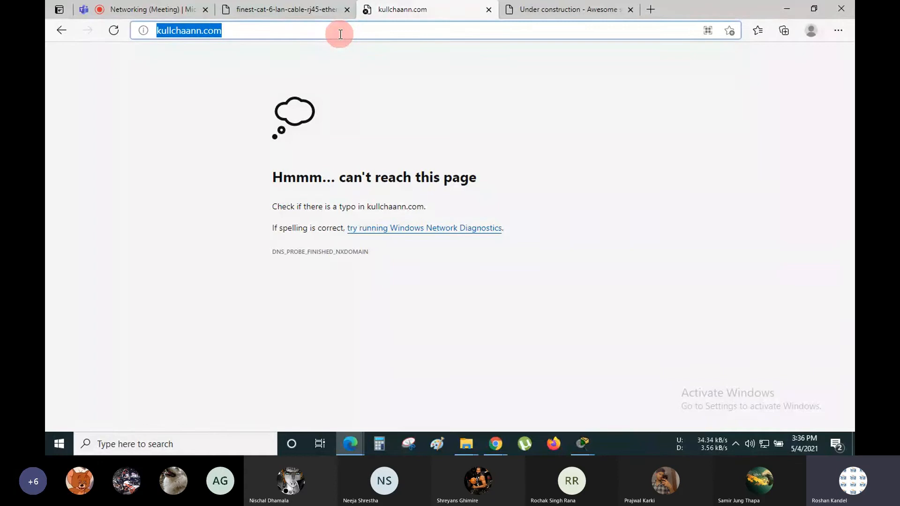
mouse_move(507, 441)
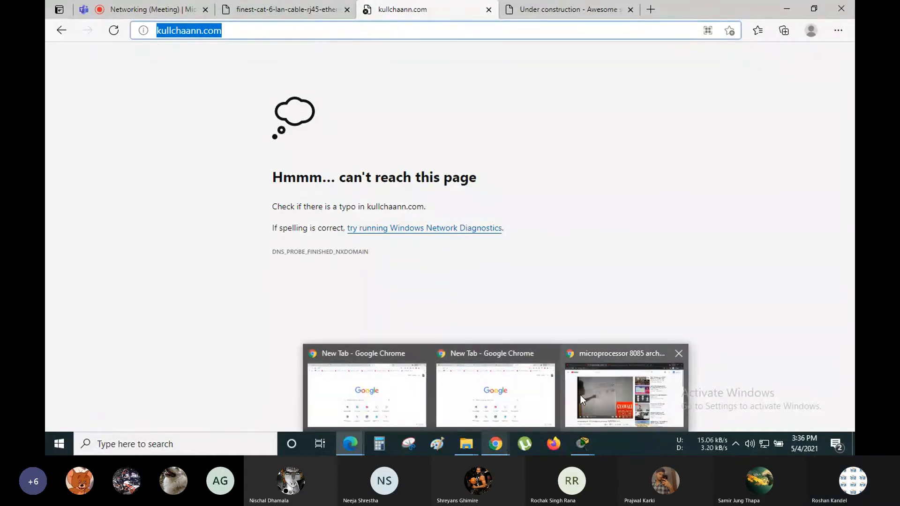
- Paste and load kullchaann.com in a new Chrome incognito tab
click(595, 390)
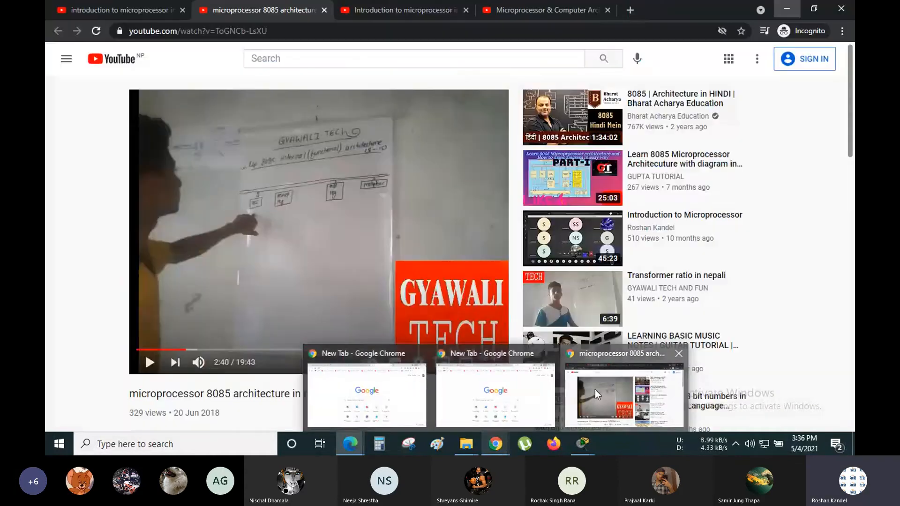
click(637, 7)
key(ctrl+v)
key(Return)
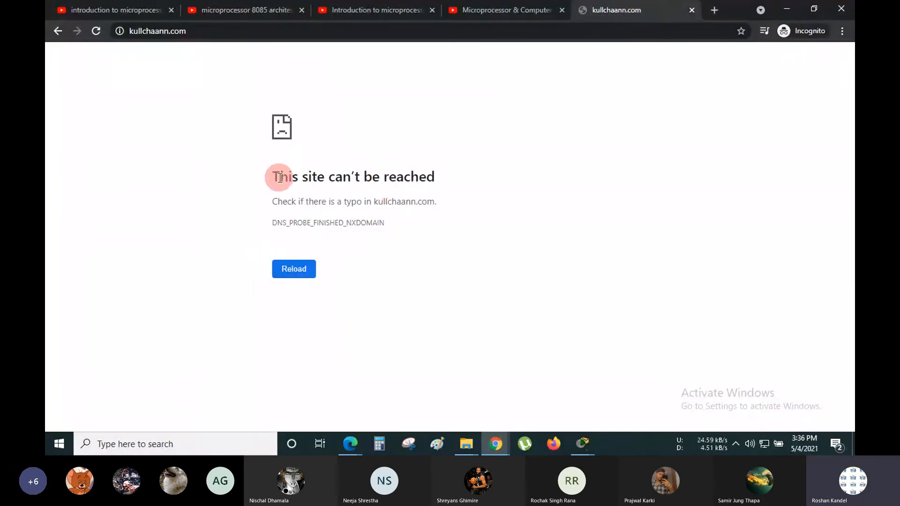
- Highlight the can't-be-reached message, typo hint and DNS_PROBE_FINISHED_NXDOMAIN code, then minimize Chrome
drag(279, 177, 469, 186)
click(469, 186)
drag(301, 202, 402, 205)
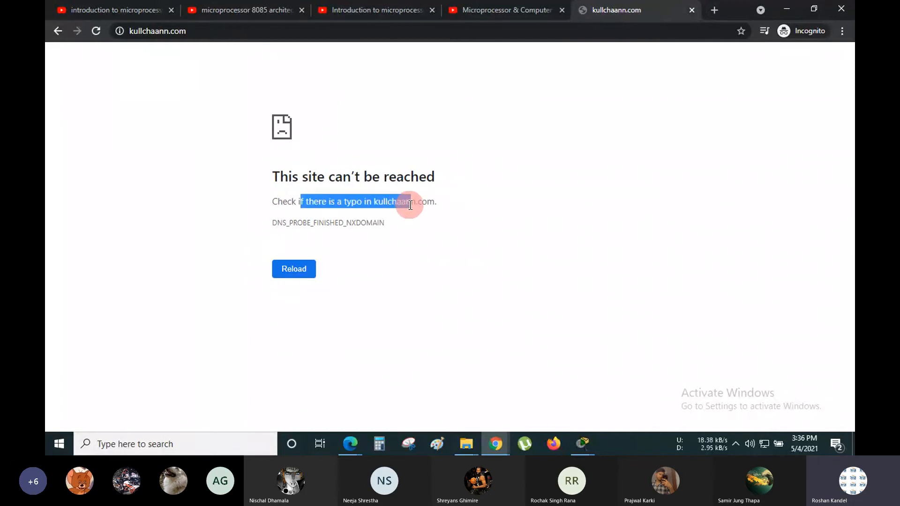
click(408, 204)
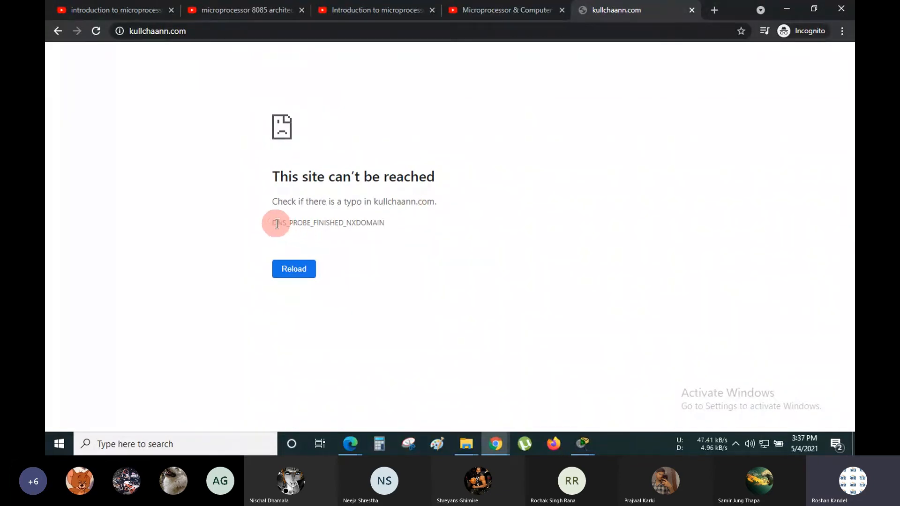
drag(277, 221, 381, 225)
click(383, 227)
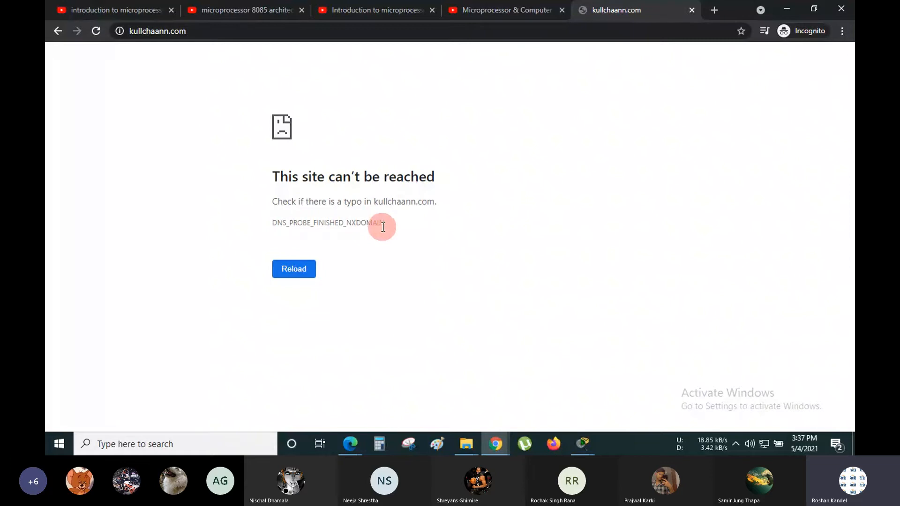
click(787, 7)
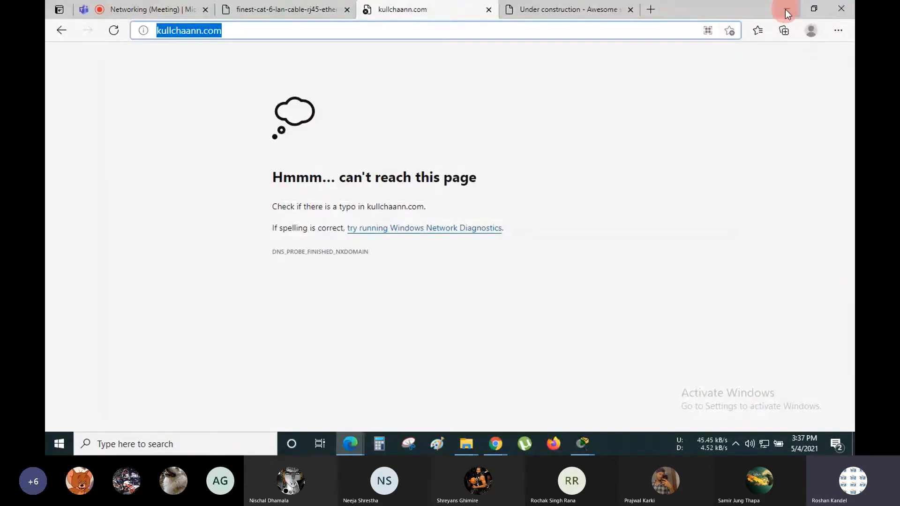
- Minimize Edge to bring back Packet Tracer's Ram Computer IP Configuration
click(786, 10)
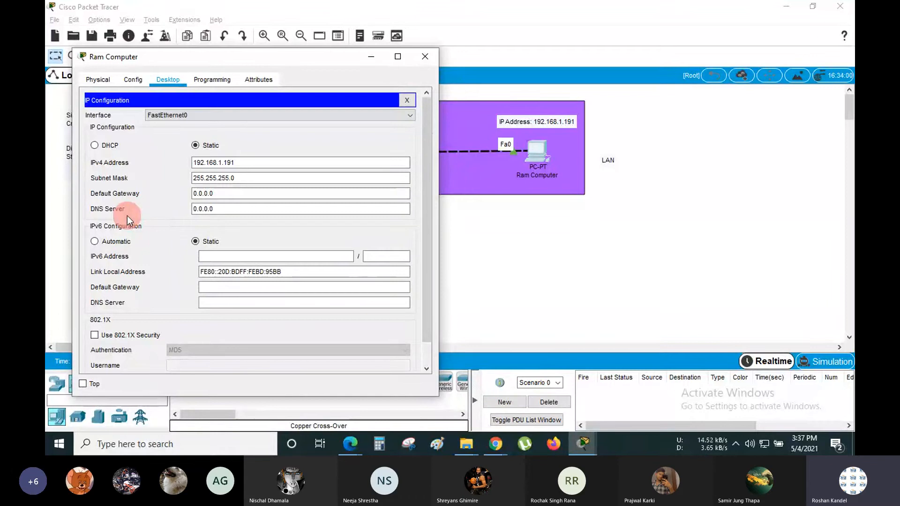
- Highlight Ram Computer's IPv4 address 192.168.1.191 and subnet mask 255.255.255.0
click(233, 209)
drag(235, 210, 191, 205)
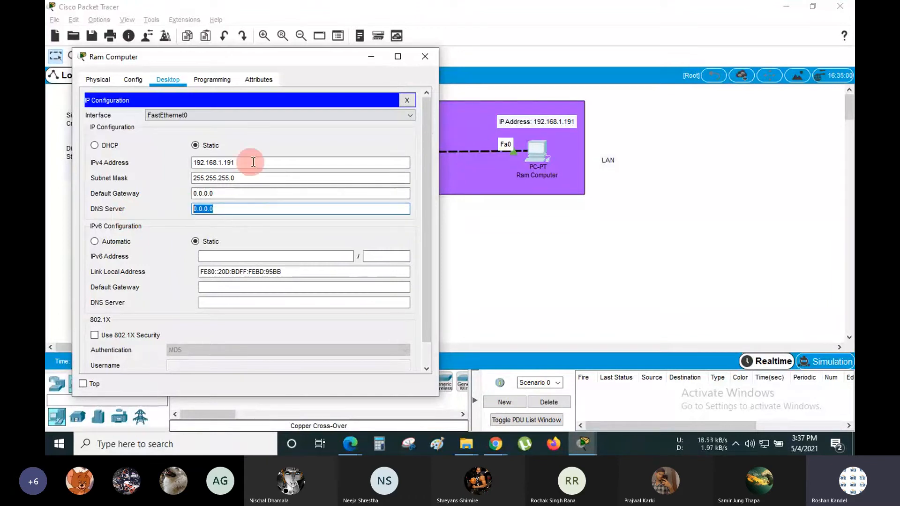
click(231, 163)
mouse_move(231, 162)
mouse_down()
mouse_move(185, 162)
mouse_move(241, 163)
mouse_up()
click(242, 163)
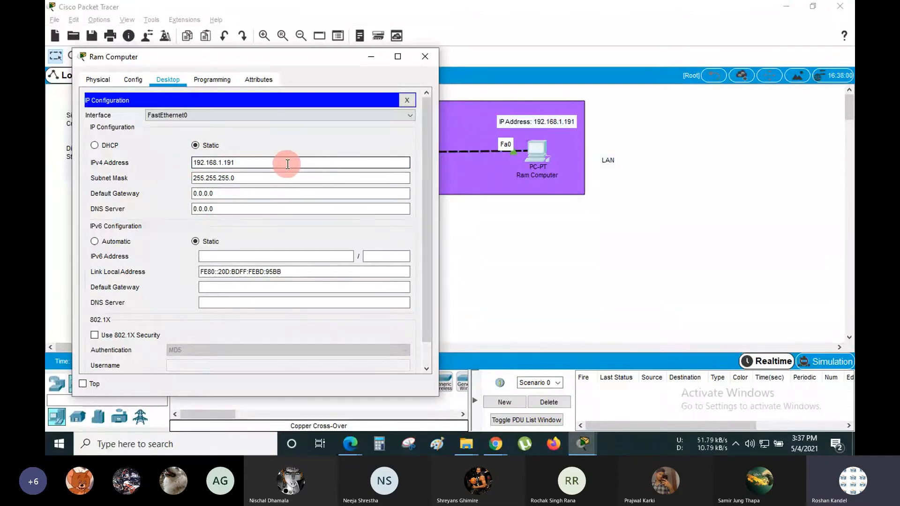
drag(261, 176, 187, 178)
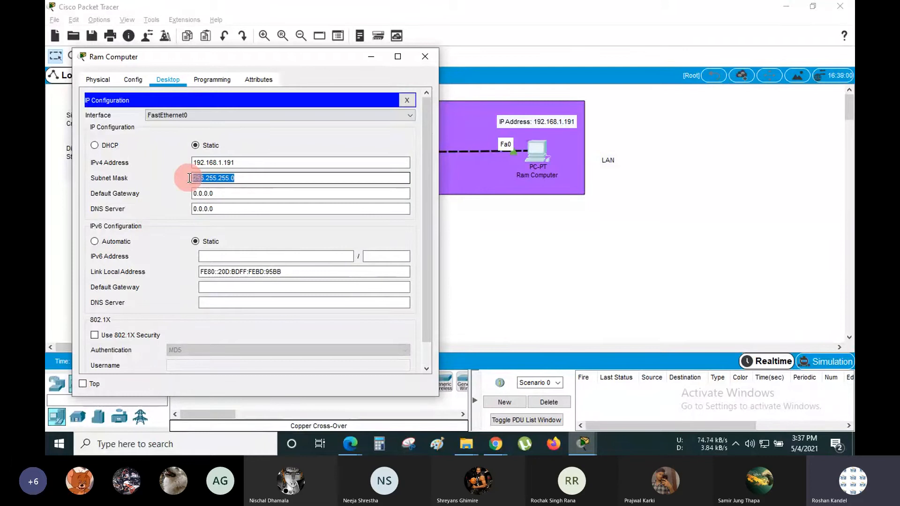
click(246, 180)
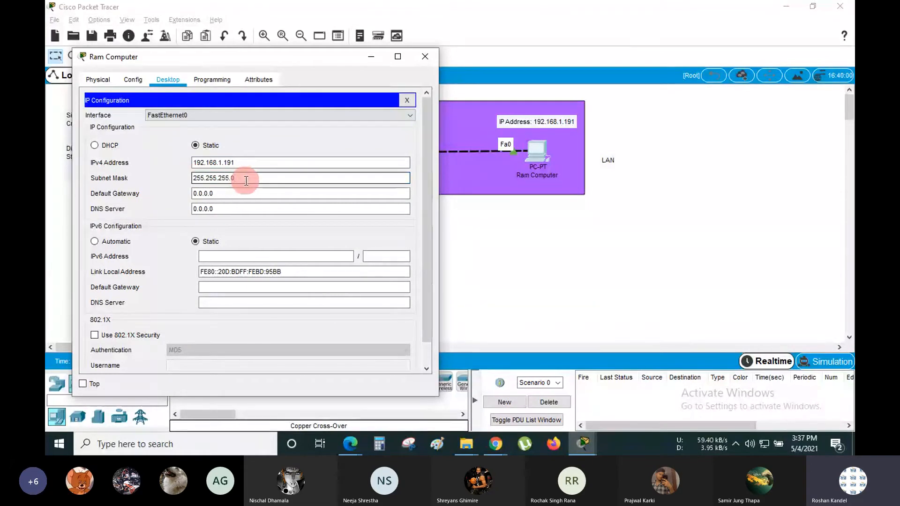
key(Tab)
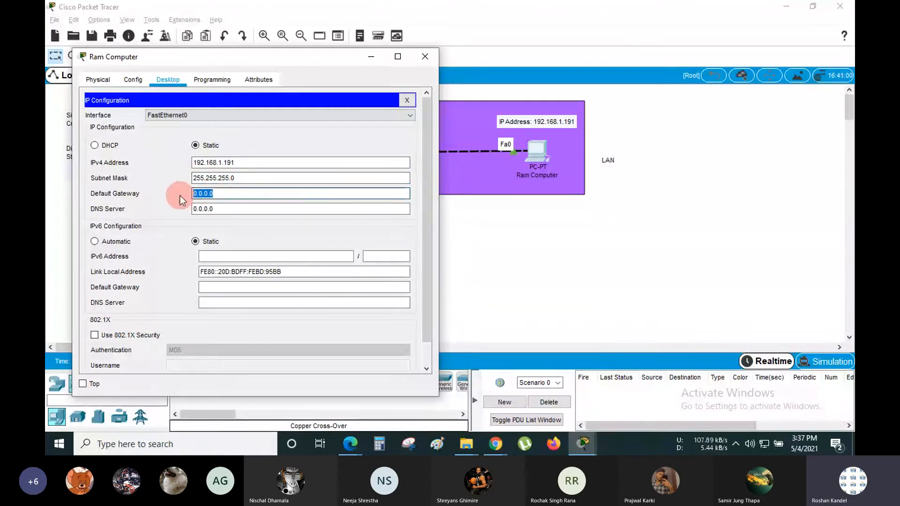
- Point out the Default Gateway and DNS Server 0.0.0.0, then close Ram Computer's windows
click(261, 193)
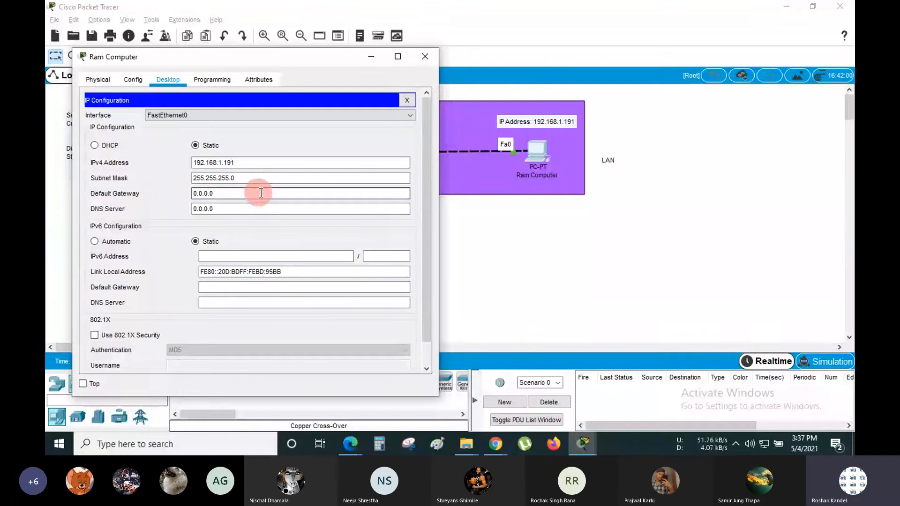
click(292, 209)
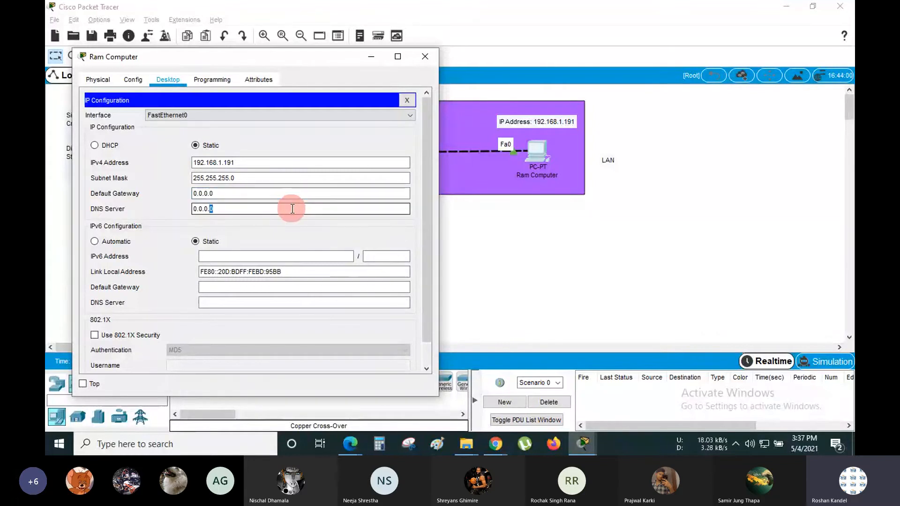
triple_click(291, 209)
click(292, 208)
drag(273, 209, 210, 209)
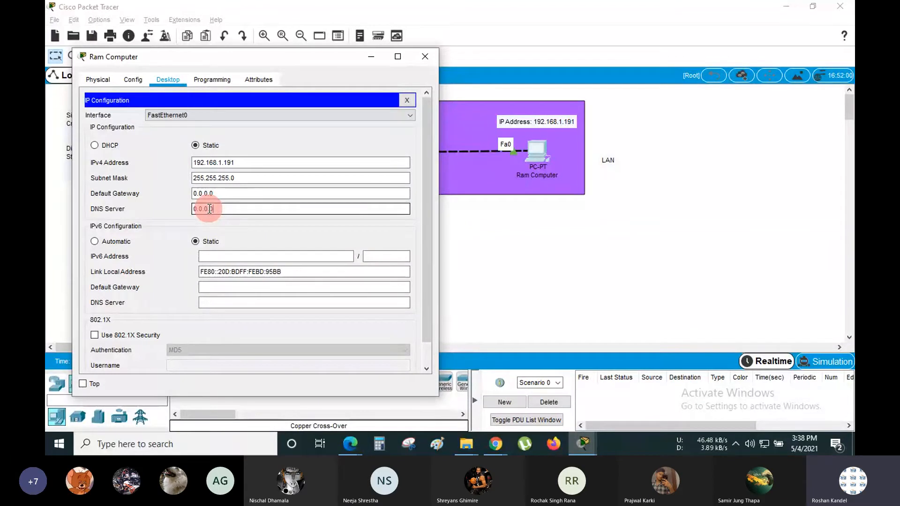
click(209, 209)
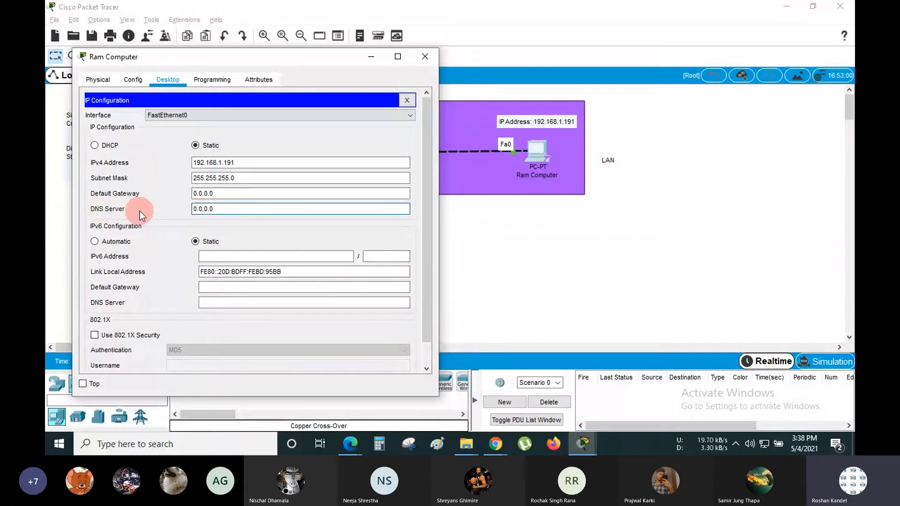
drag(234, 209, 184, 209)
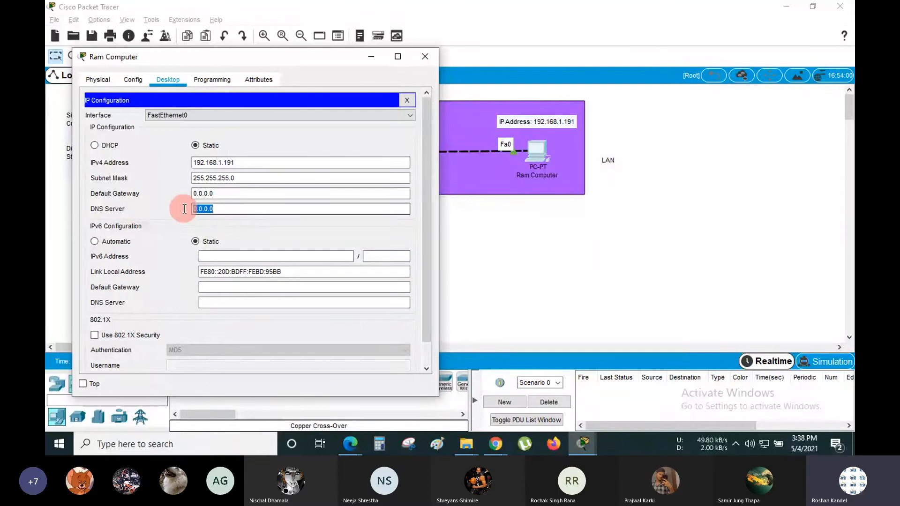
click(225, 209)
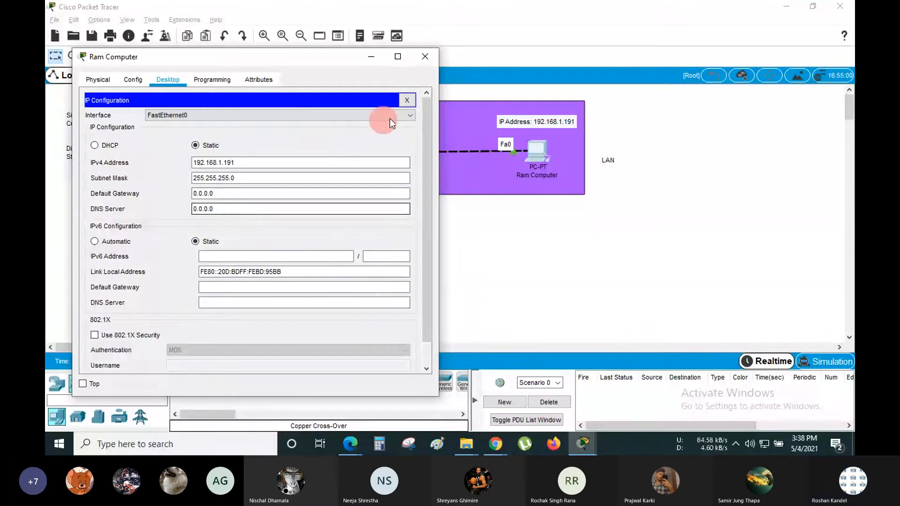
click(409, 101)
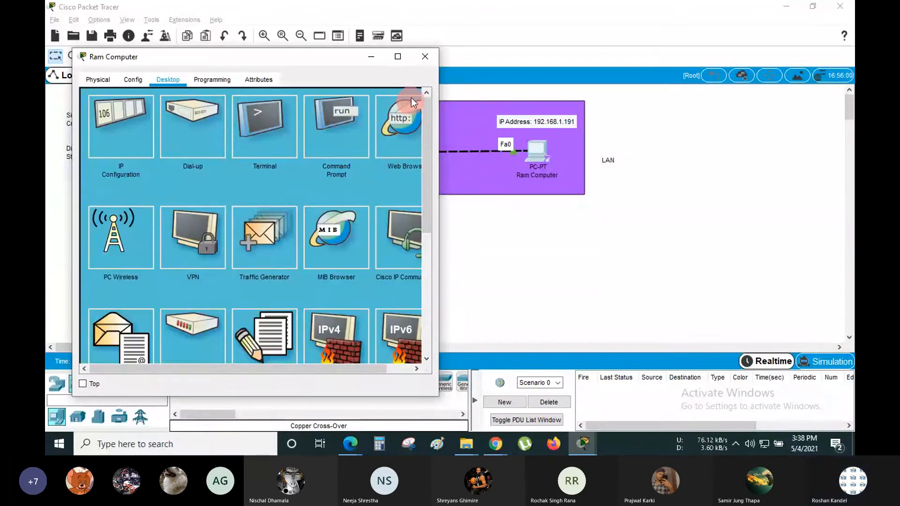
click(424, 57)
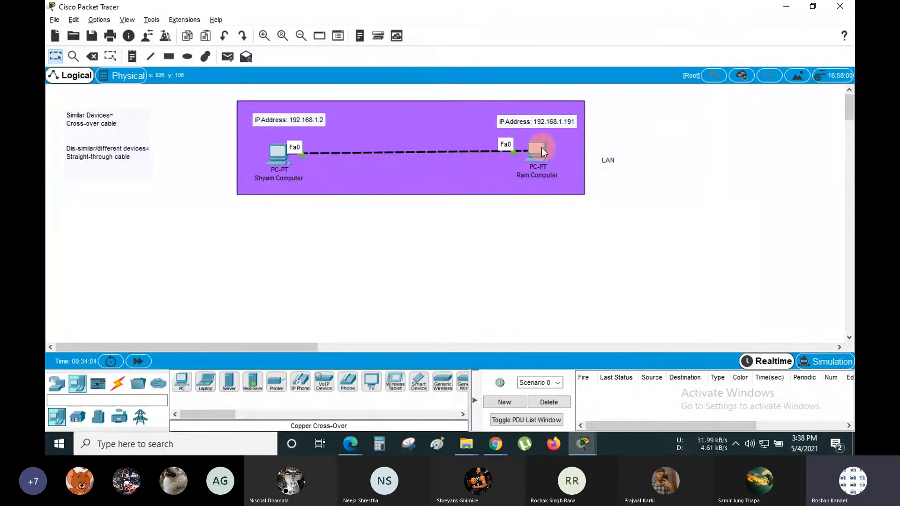
- Inspect the FastEthernet0 port details of Ram Computer and Shyam Computer
mouse_move(541, 147)
mouse_move(277, 154)
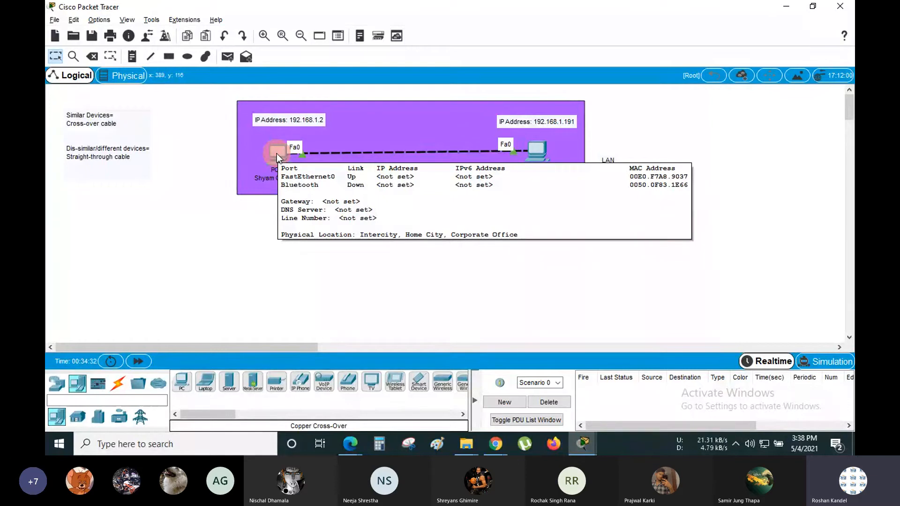
- Open Shyam Computer, move its window aside, and view its IP Configuration's empty IPv4 Address
click(277, 150)
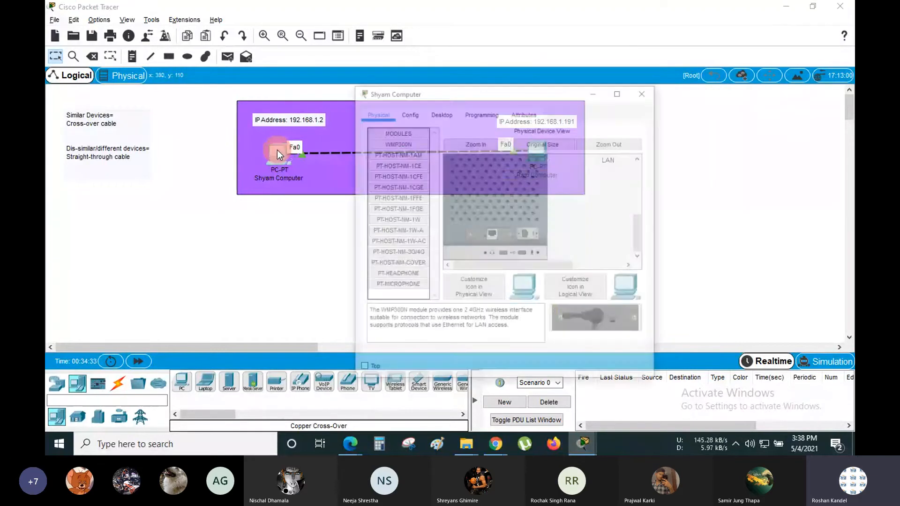
drag(425, 55, 590, 57)
click(583, 72)
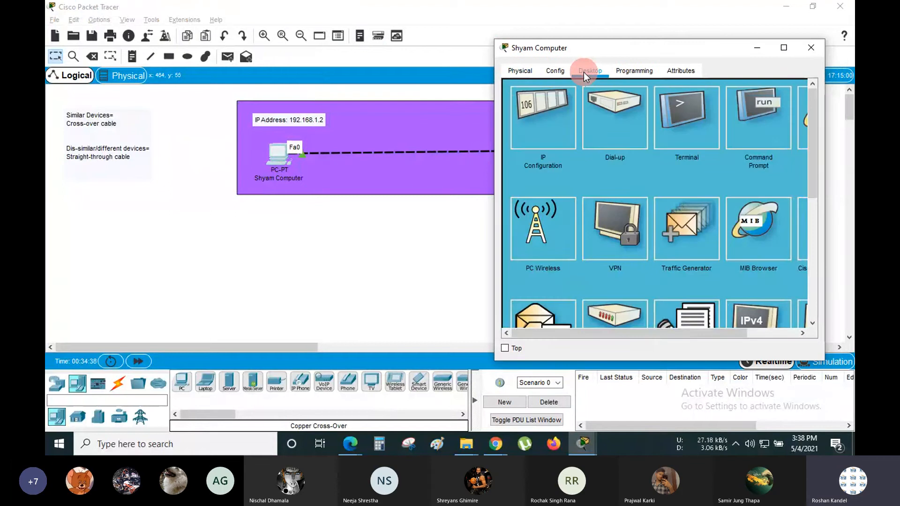
click(545, 111)
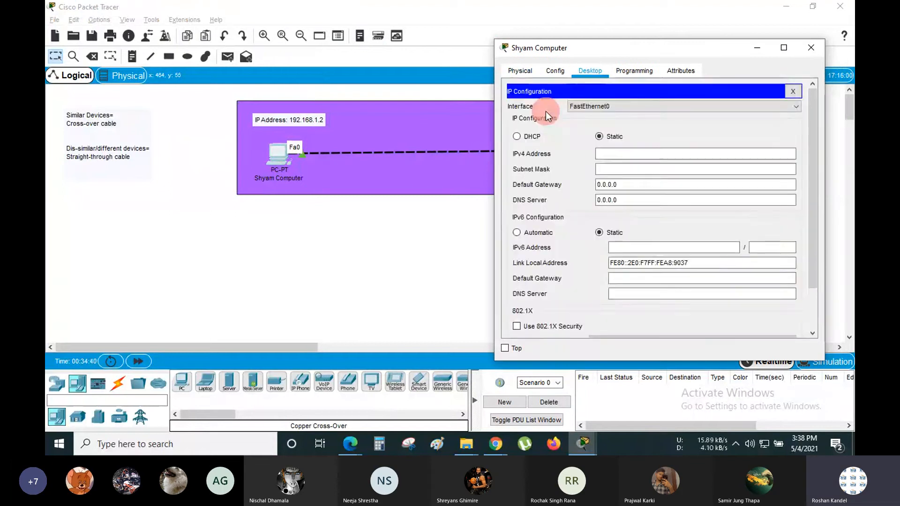
click(627, 154)
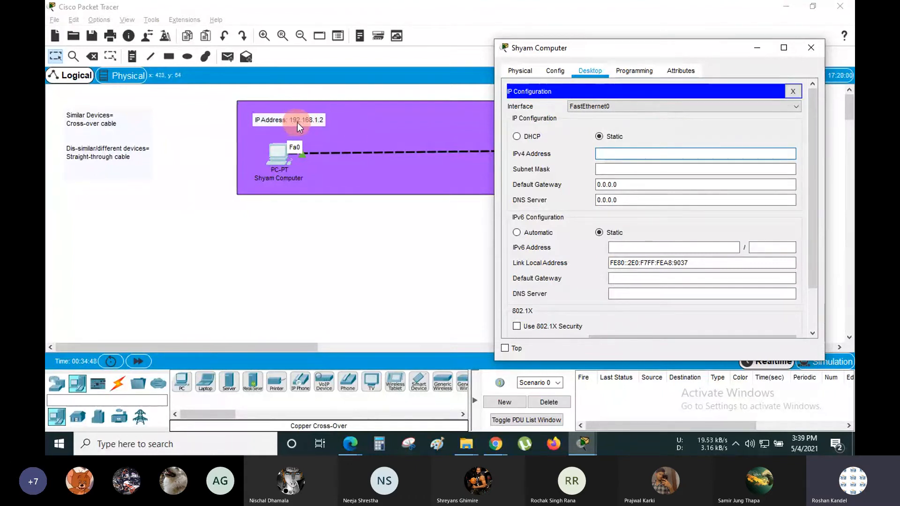
- Close Shyam Computer's window and touch up the left and right IP Address notes
click(756, 47)
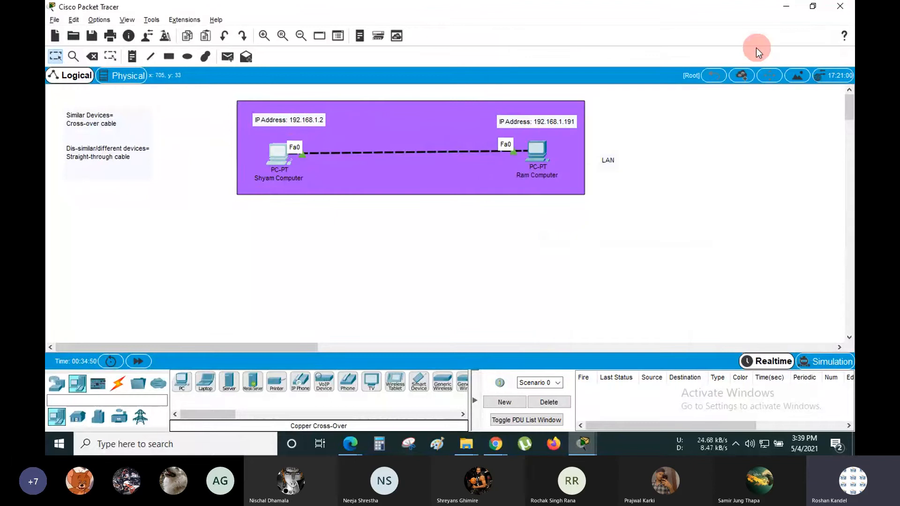
double_click(310, 121)
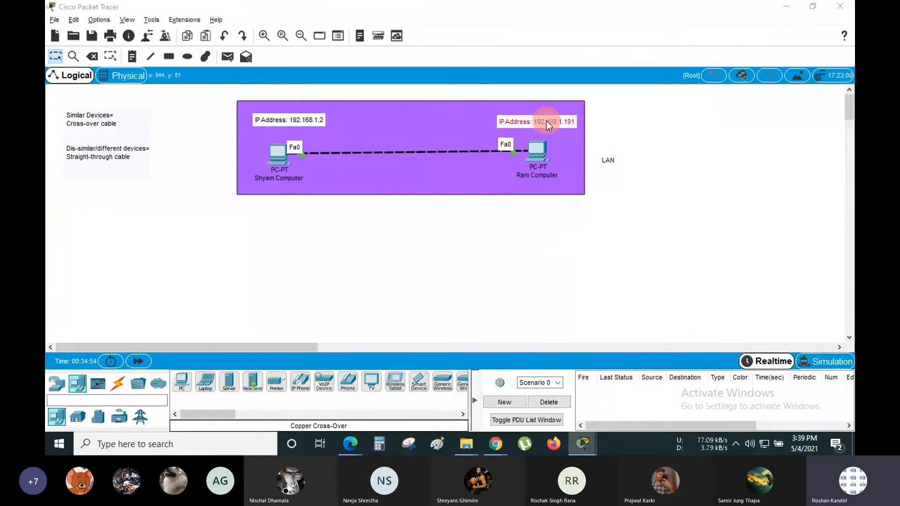
click(300, 121)
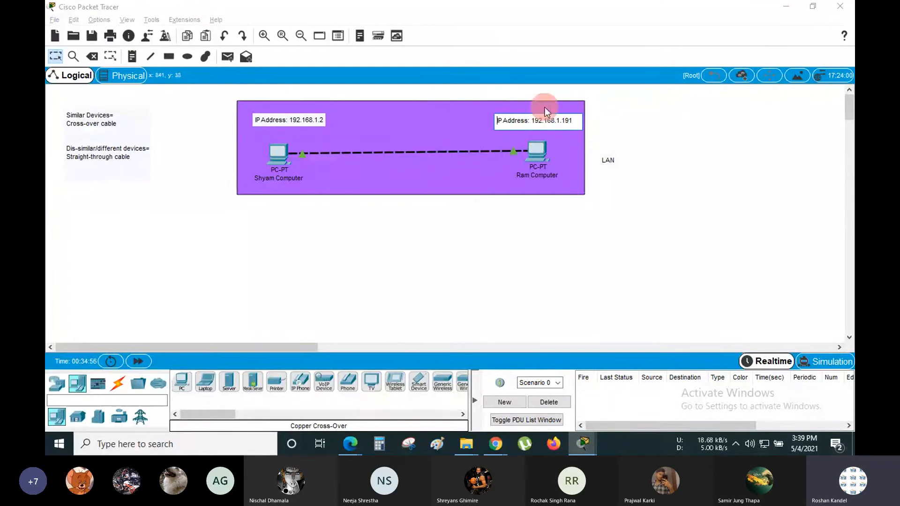
click(577, 121)
click(621, 121)
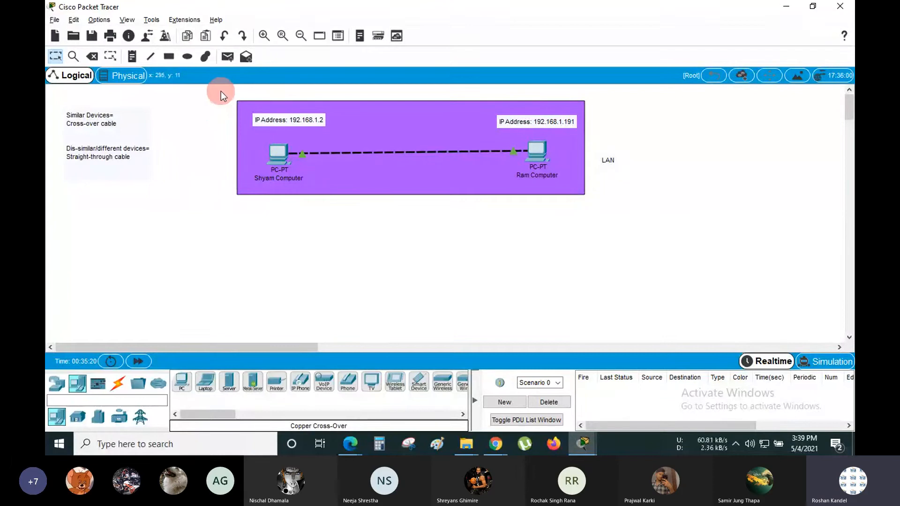
- Select the purple LAN area with both PCs and shift the group right and down
drag(221, 90, 637, 217)
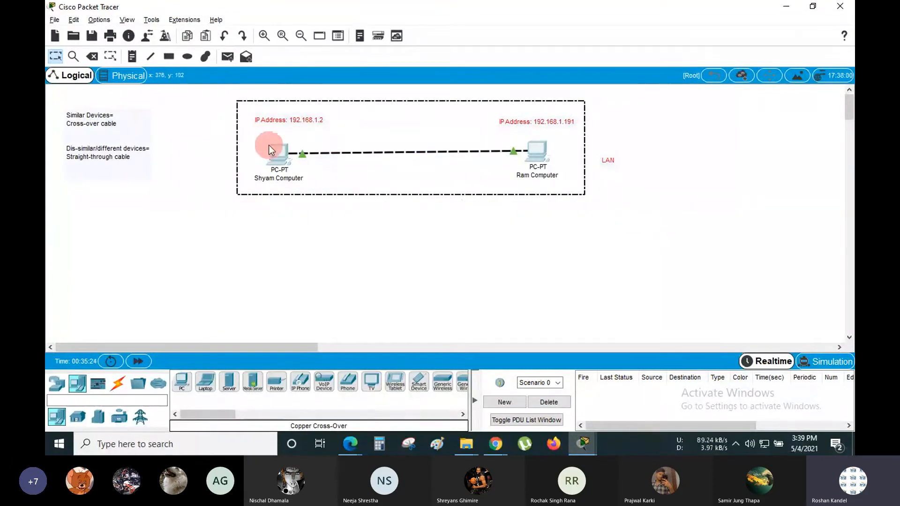
click(212, 135)
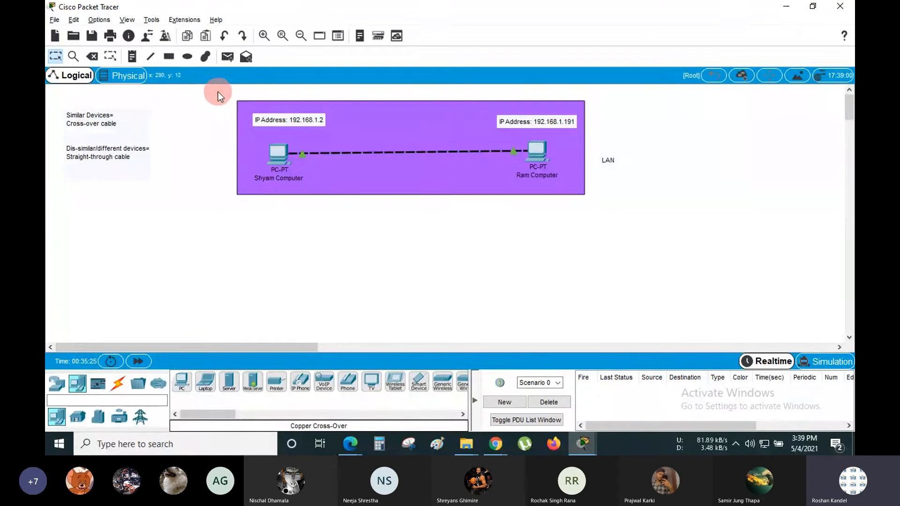
drag(218, 92, 673, 227)
drag(483, 172, 521, 236)
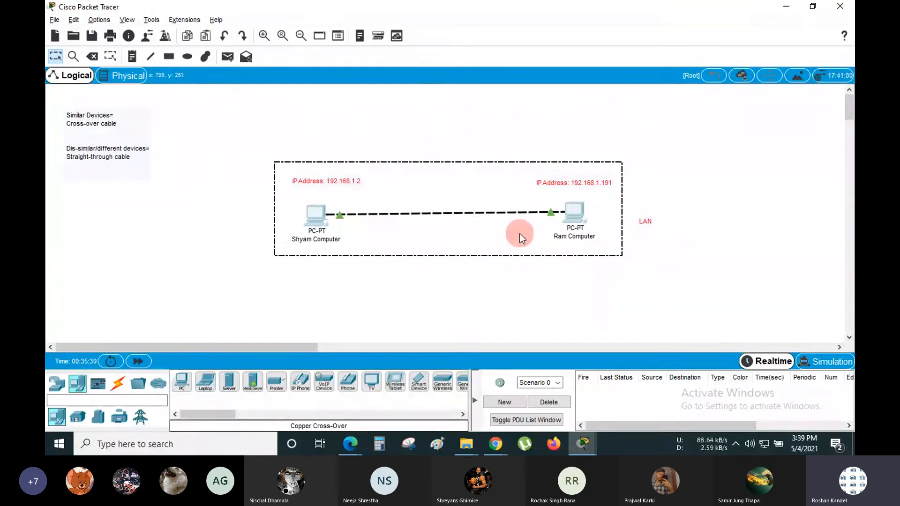
click(509, 123)
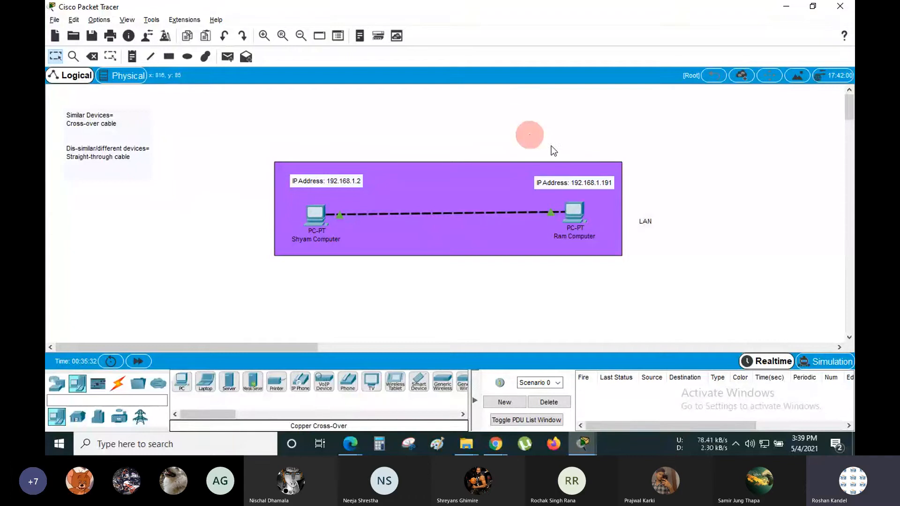
- Move the LAN label above the purple area, then nudge the whole LAN group into place
click(654, 227)
click(603, 169)
click(653, 232)
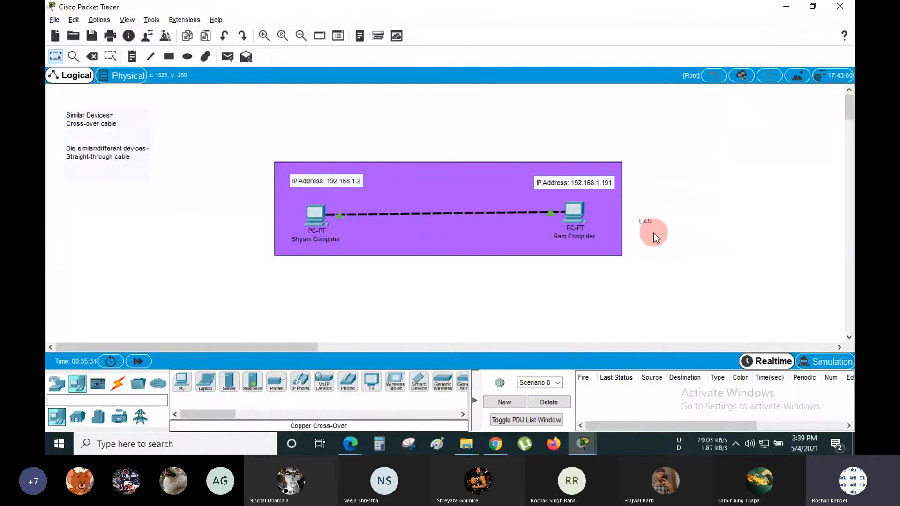
mouse_move(653, 232)
mouse_down()
mouse_move(646, 218)
mouse_move(483, 121)
mouse_move(428, 137)
mouse_up()
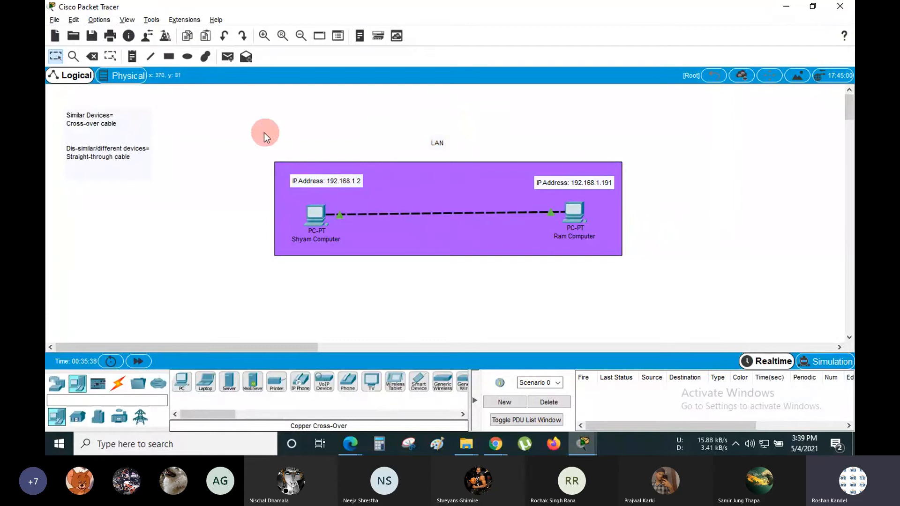
drag(241, 125, 662, 296)
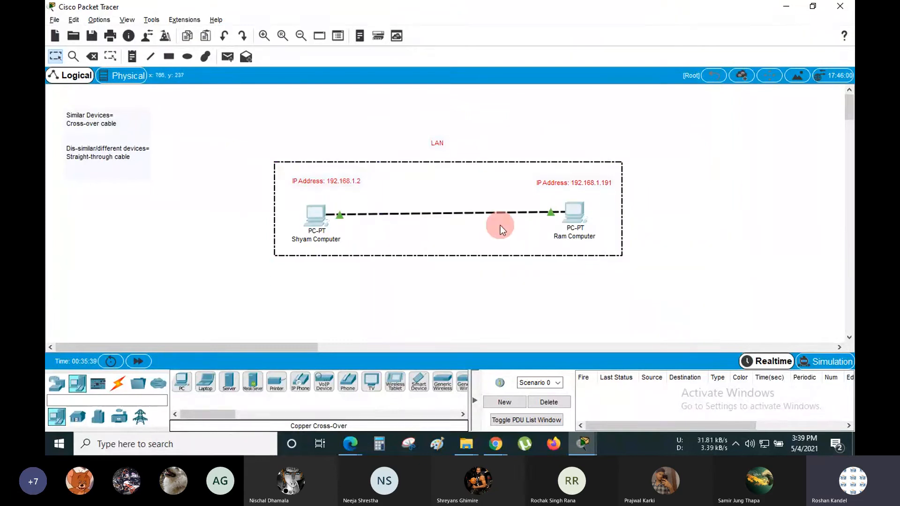
mouse_move(499, 226)
mouse_down()
mouse_move(778, 156)
mouse_move(385, 278)
mouse_move(552, 227)
mouse_move(496, 231)
mouse_move(504, 231)
mouse_up()
click(520, 118)
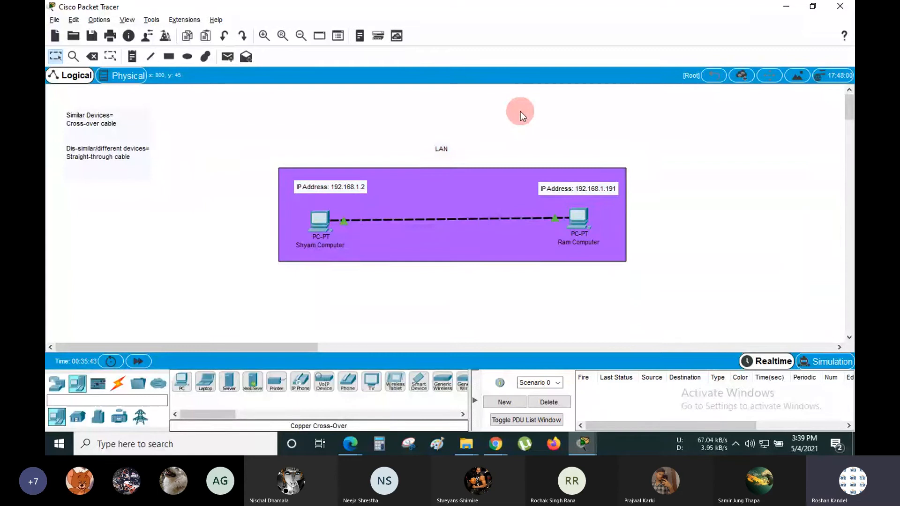
- Give Shyam Computer IPv4 192.168.1.2 with the auto-filled mask 255.255.255.0, then close its window
click(320, 219)
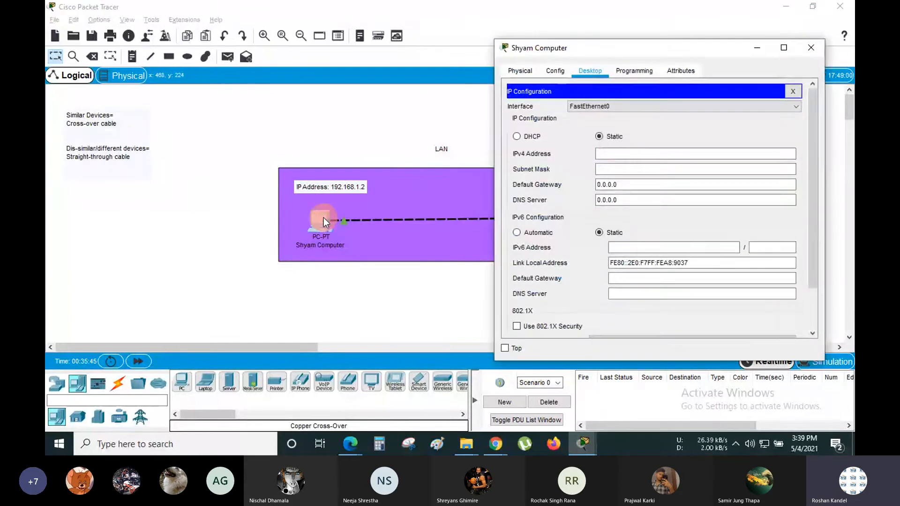
click(617, 154)
text(192.)
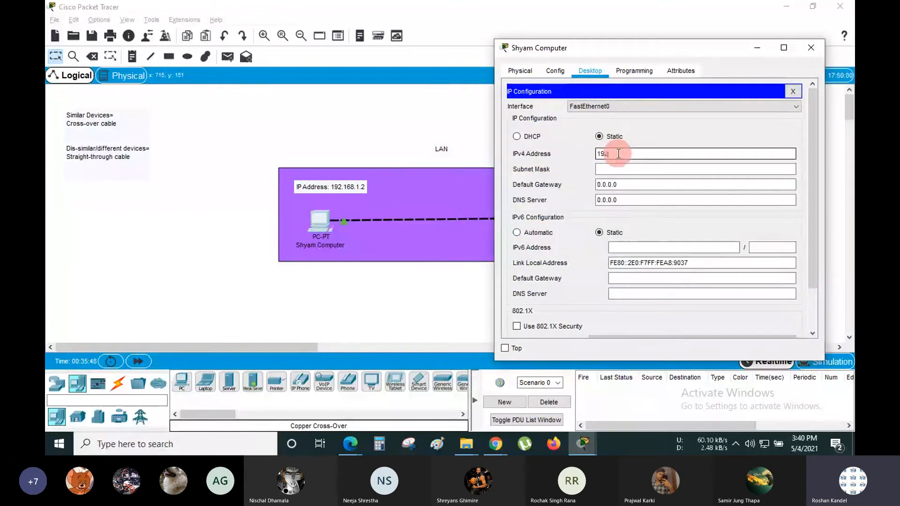
text(168.1)
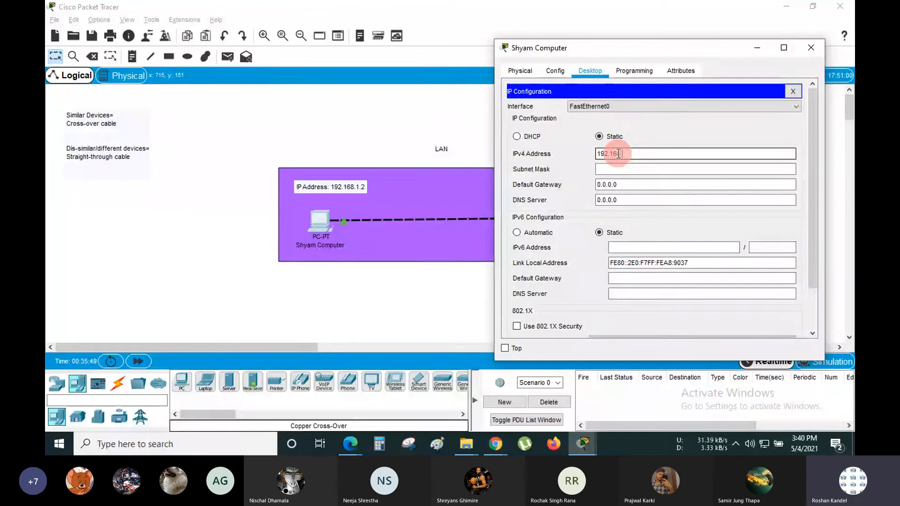
text(.2)
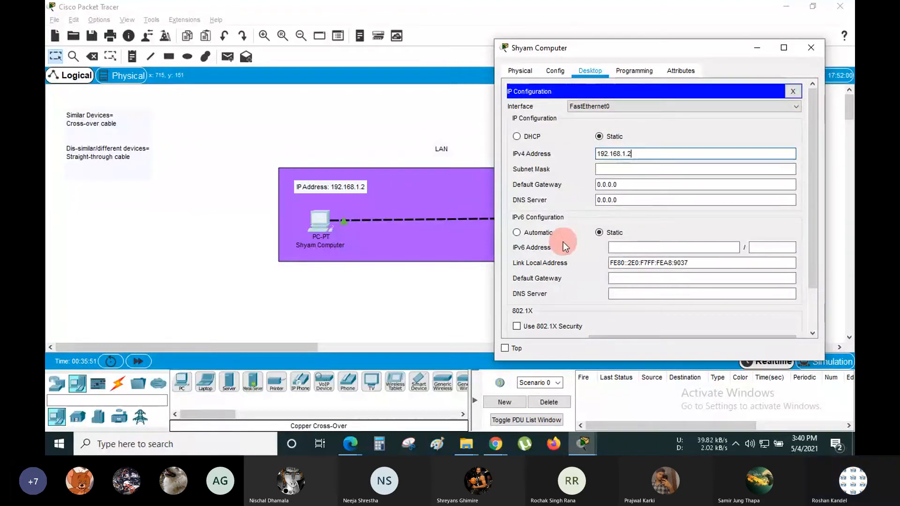
click(615, 171)
click(636, 187)
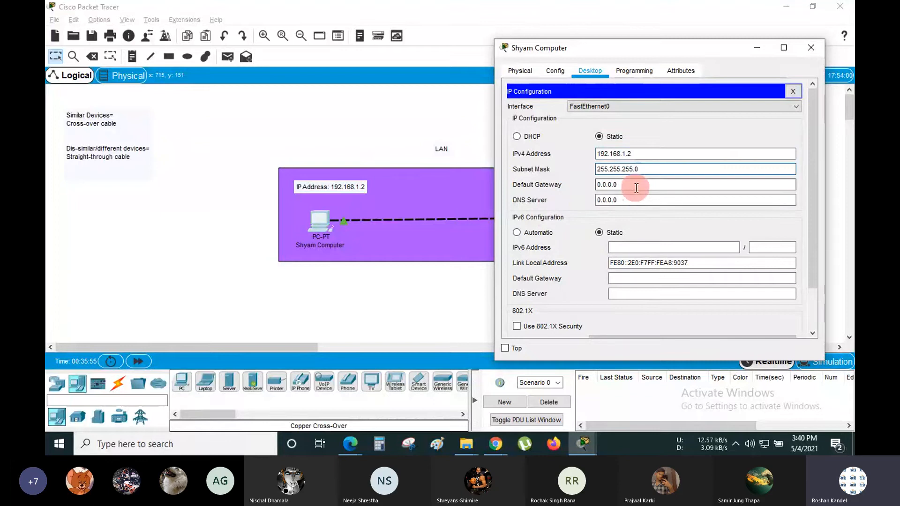
key(Tab)
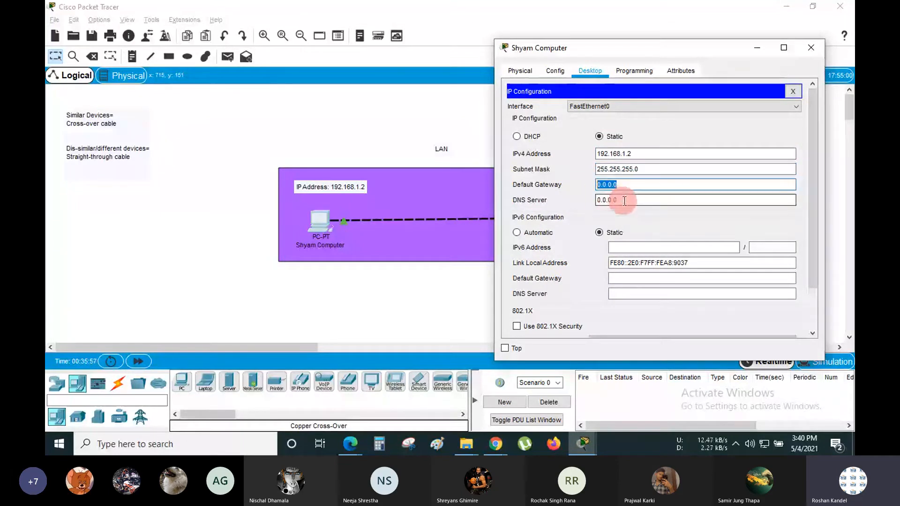
key(Tab)
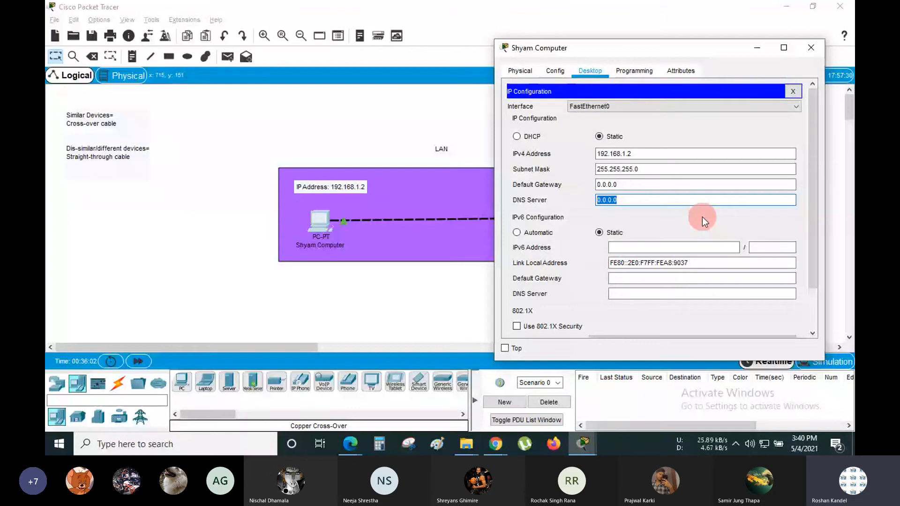
click(796, 92)
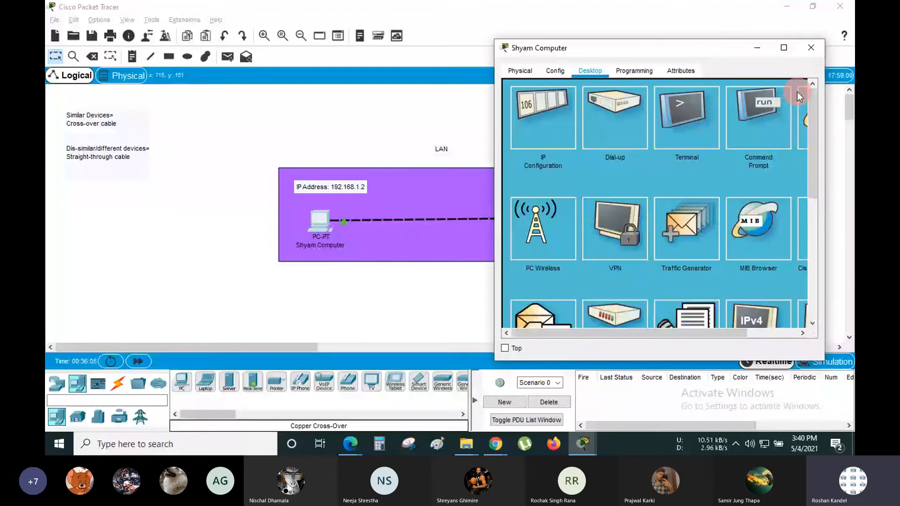
click(811, 48)
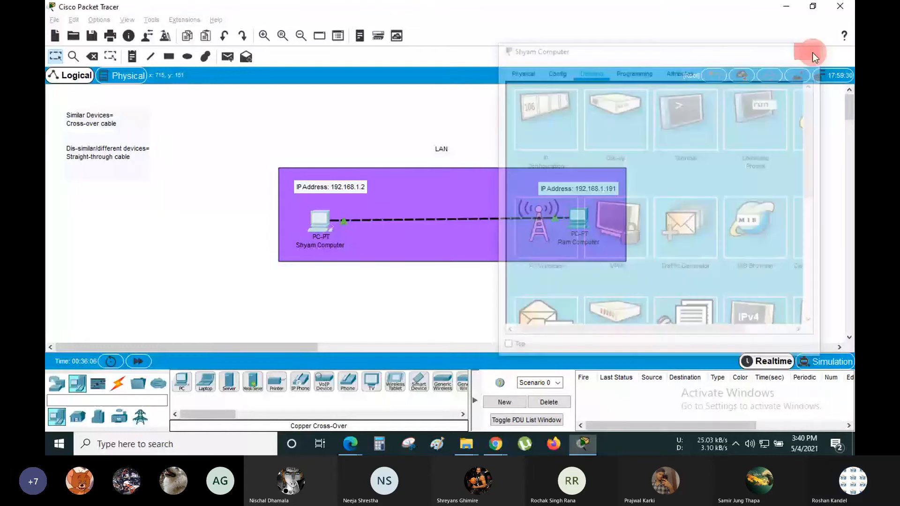
- View Shyam Computer's info tooltip showing FastEthernet0 at 192.168.1.2/24 and up
click(316, 218)
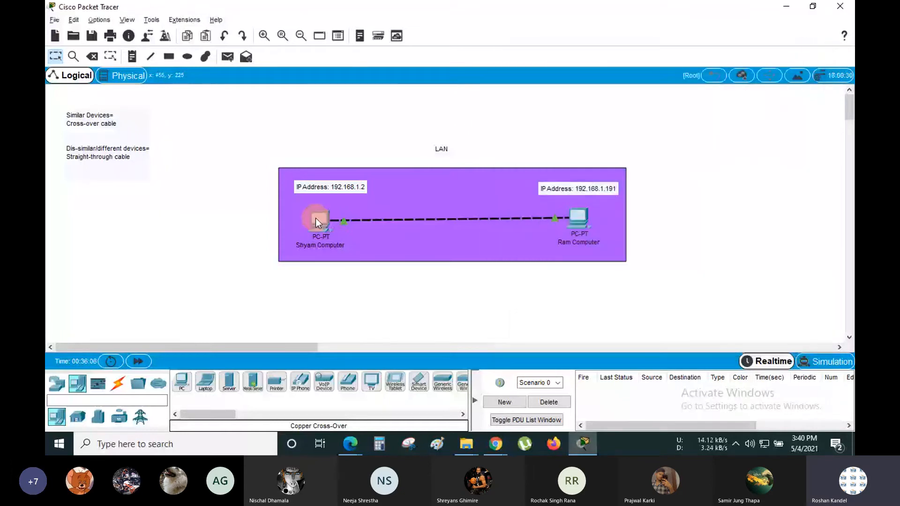
mouse_move(316, 218)
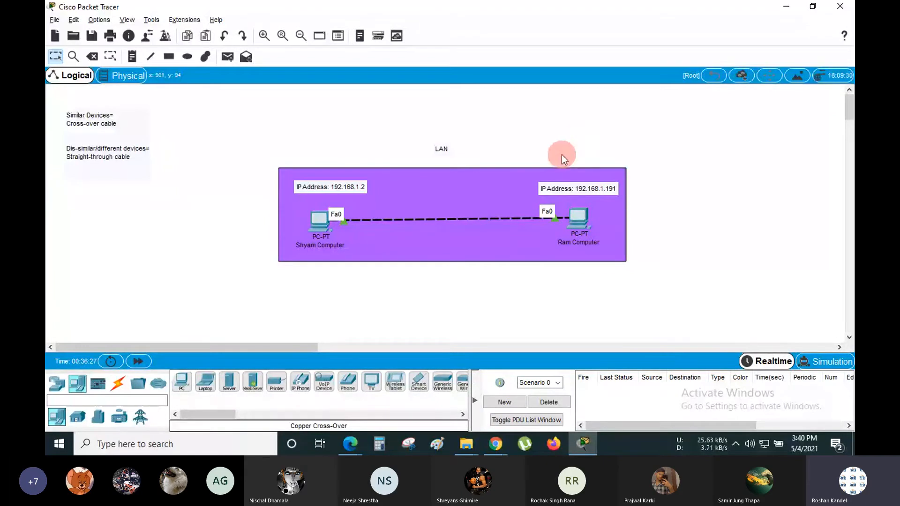
- Launch the host Windows Command Prompt from Start search with 'cmd' and close it
click(47, 445)
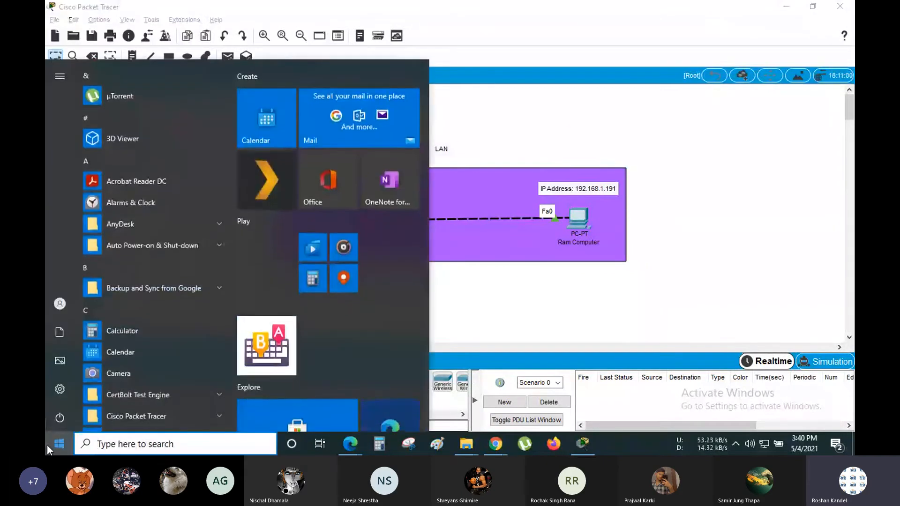
text(cmd)
key(Return)
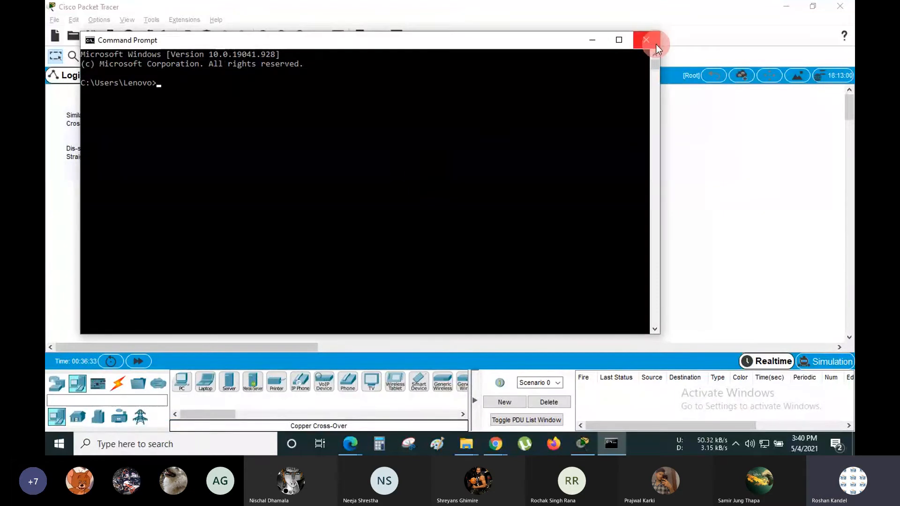
click(644, 41)
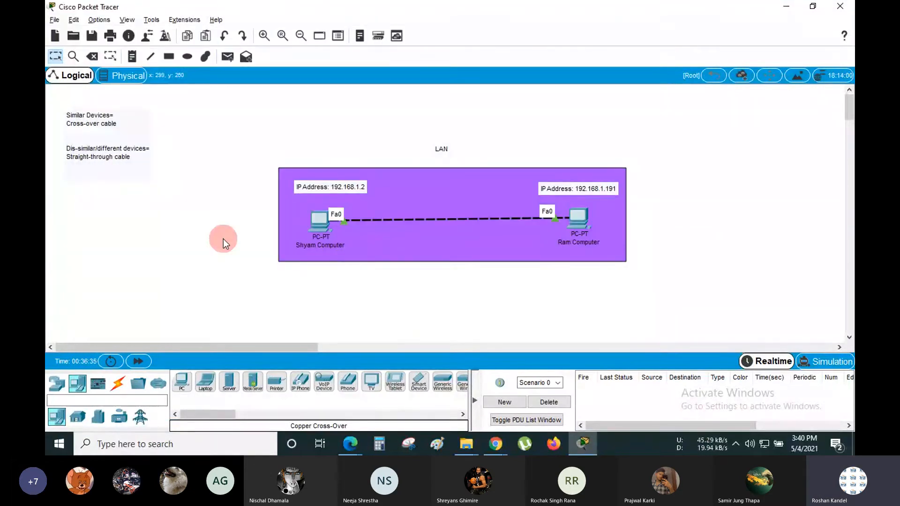
- Launch cmd again via Win+R, close it, then reopen Shyam Computer's window shifted left
key(super+r)
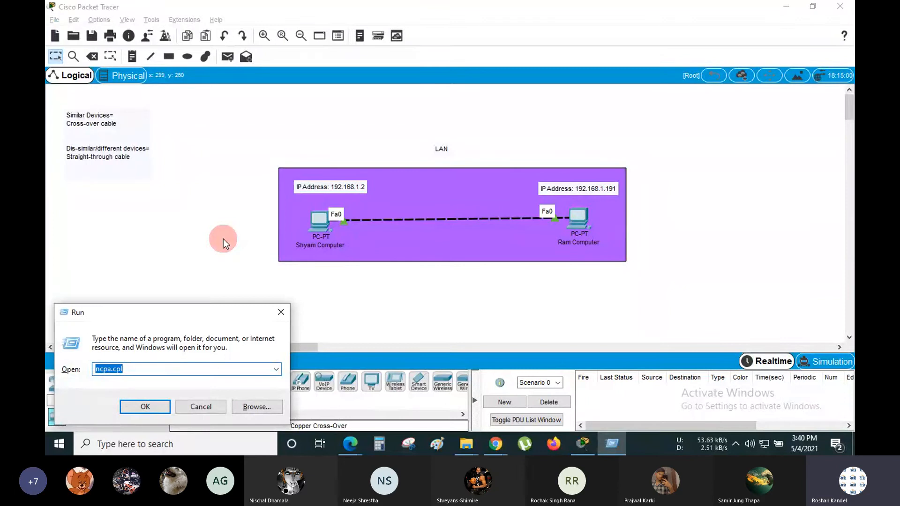
text(ru)
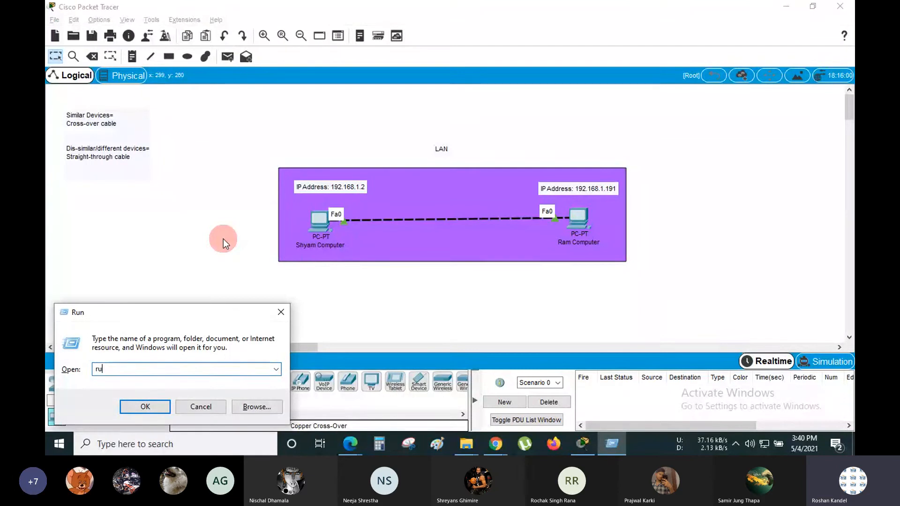
key(BackSpace)
key(BackSpace)
text(cmd)
key(Return)
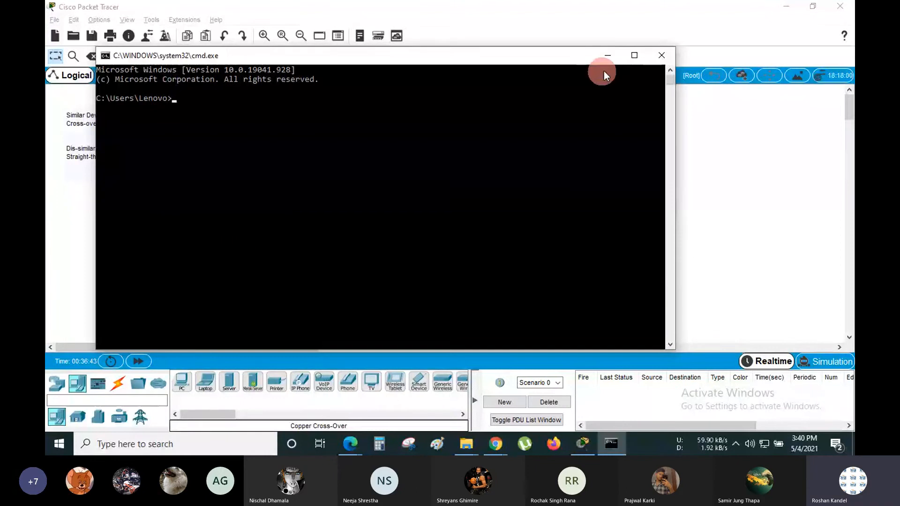
click(659, 58)
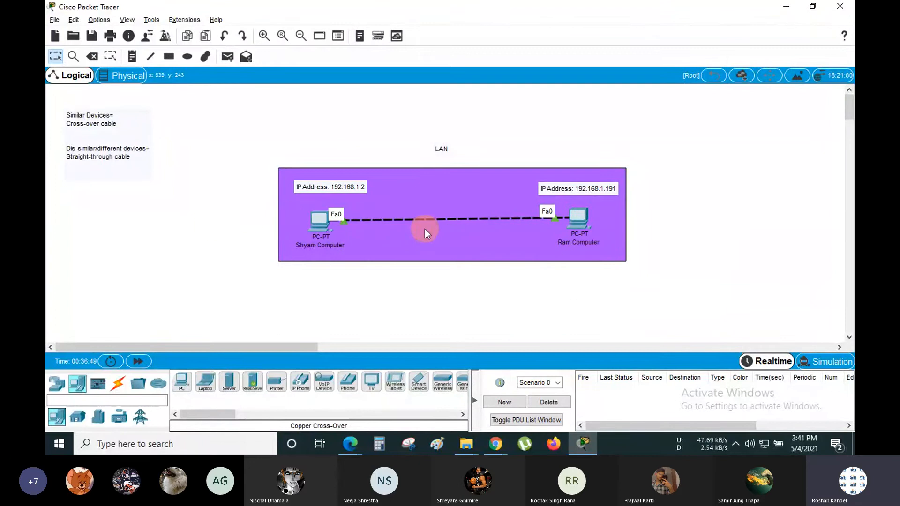
click(321, 218)
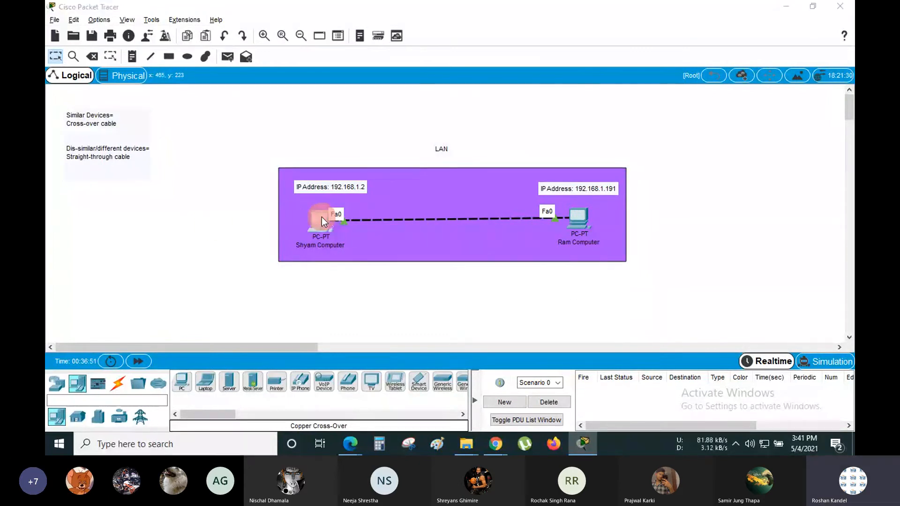
drag(462, 61, 233, 61)
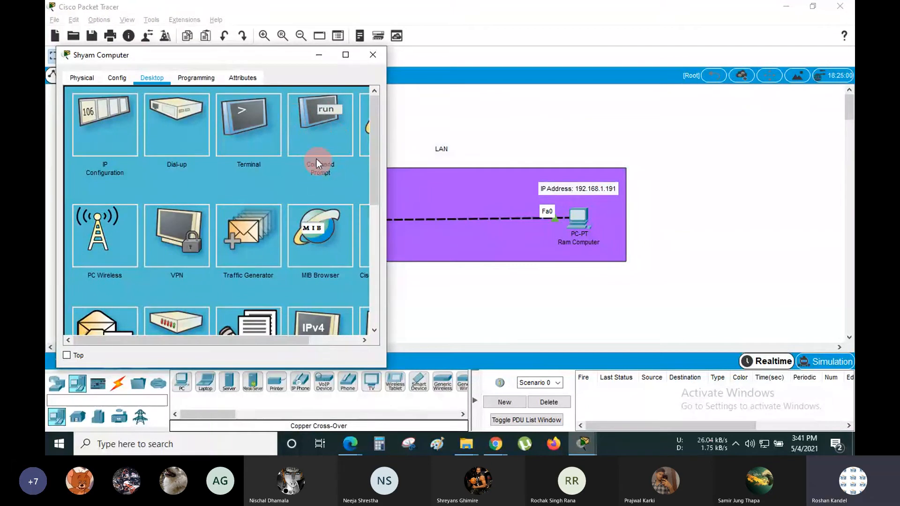
- Run ipconfig in Shyam Computer's Command Prompt and highlight the 192.168.1.2 / 255.255.255.0 lines
click(317, 126)
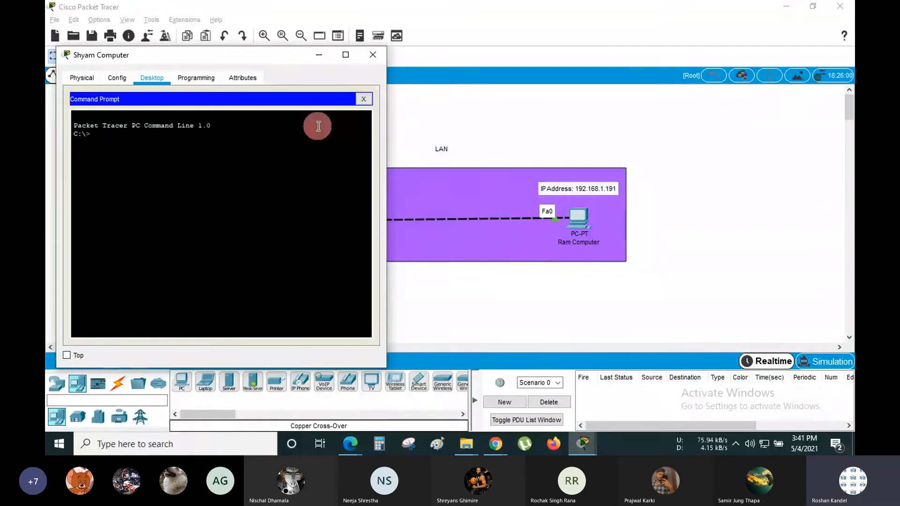
drag(242, 58, 625, 85)
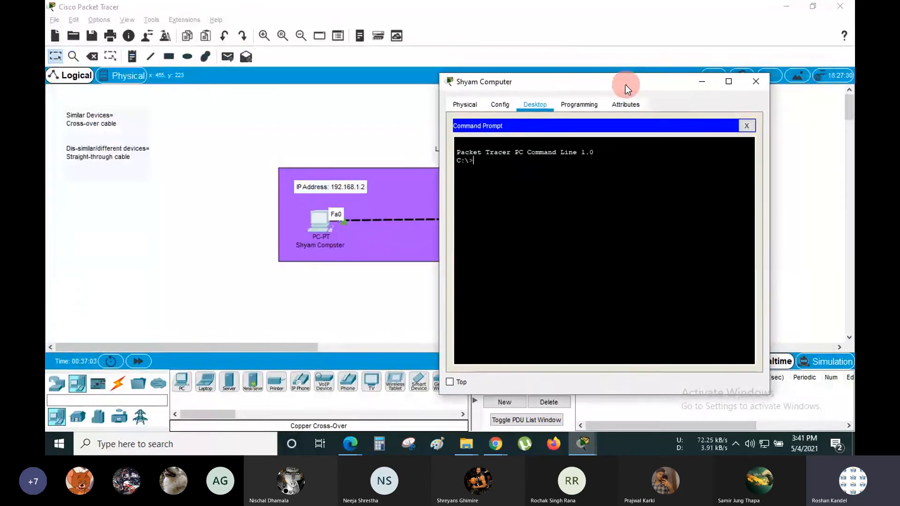
click(532, 167)
text(ipconfig)
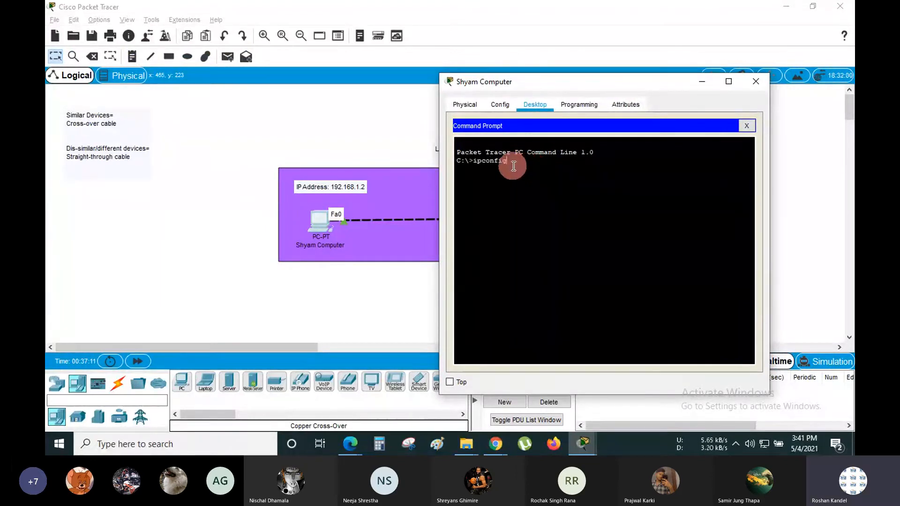
drag(513, 162, 476, 162)
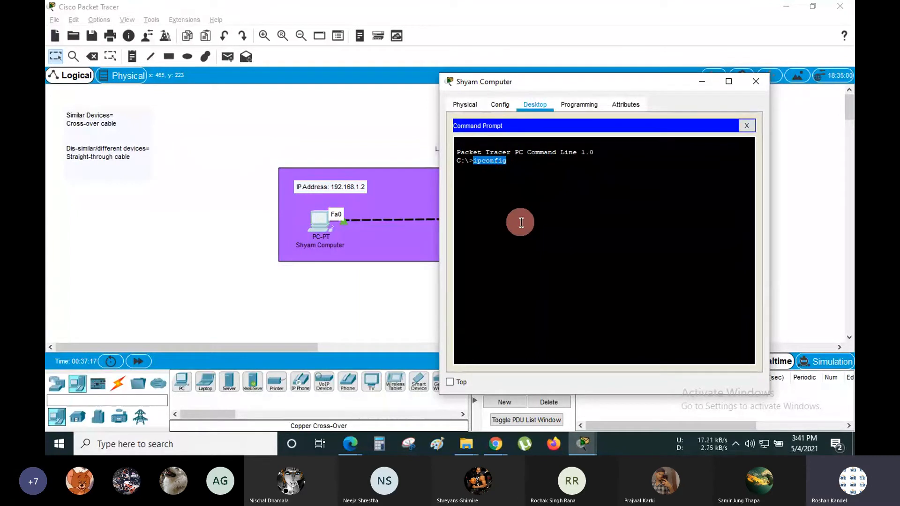
click(522, 163)
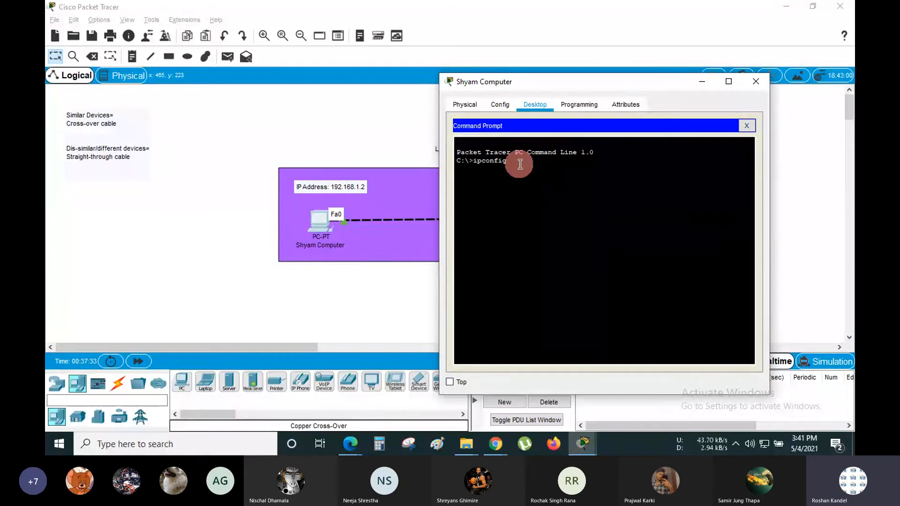
drag(513, 162, 475, 162)
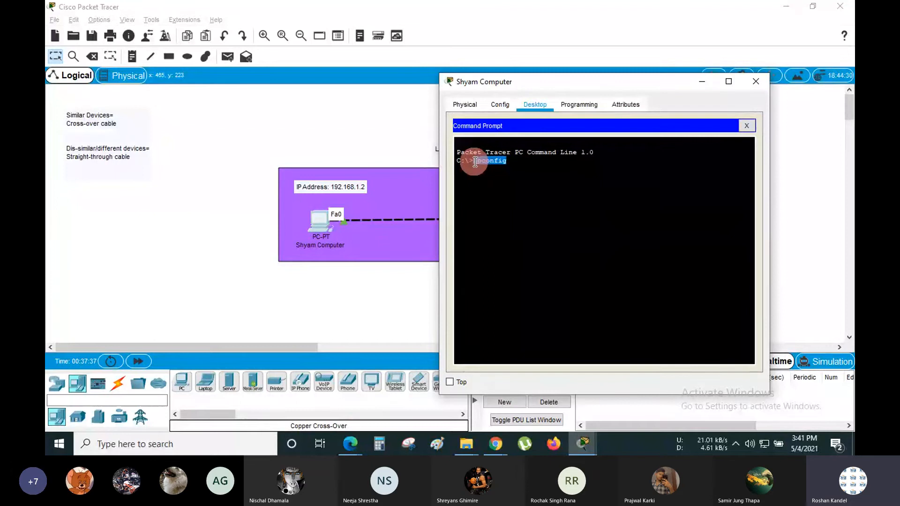
click(508, 163)
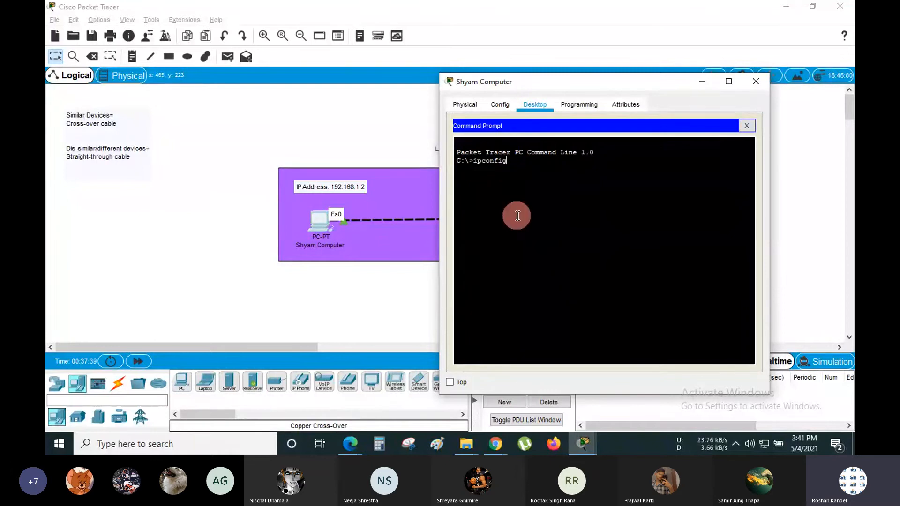
key(Return)
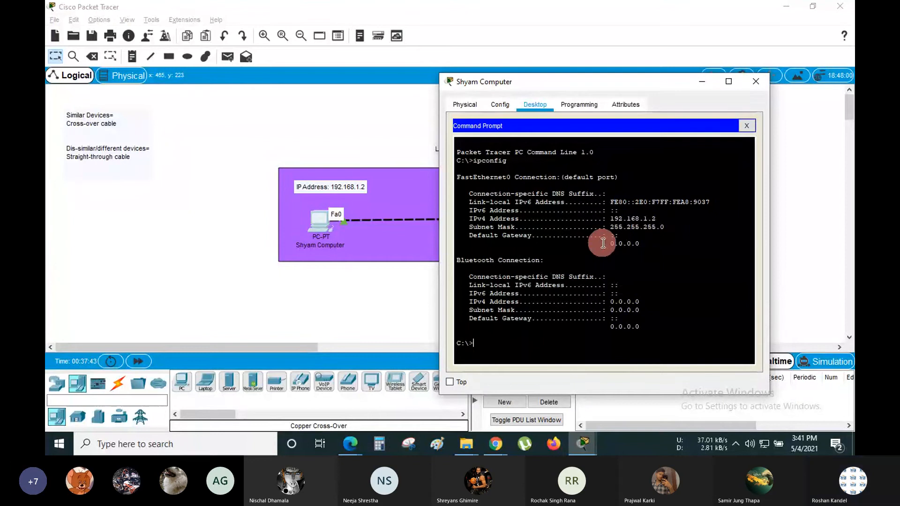
drag(665, 228, 613, 220)
- Reopen Shyam Computer and check its static IPv4 address in IP Configuration
click(333, 123)
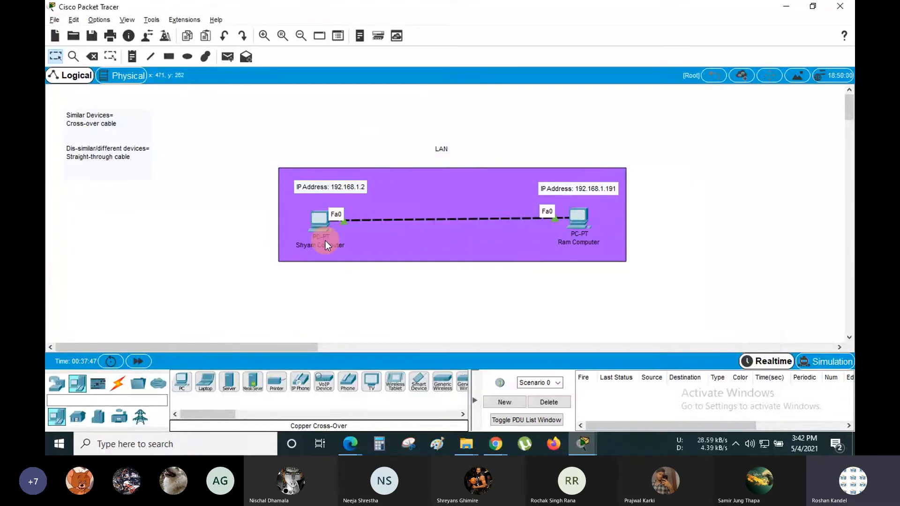
click(322, 220)
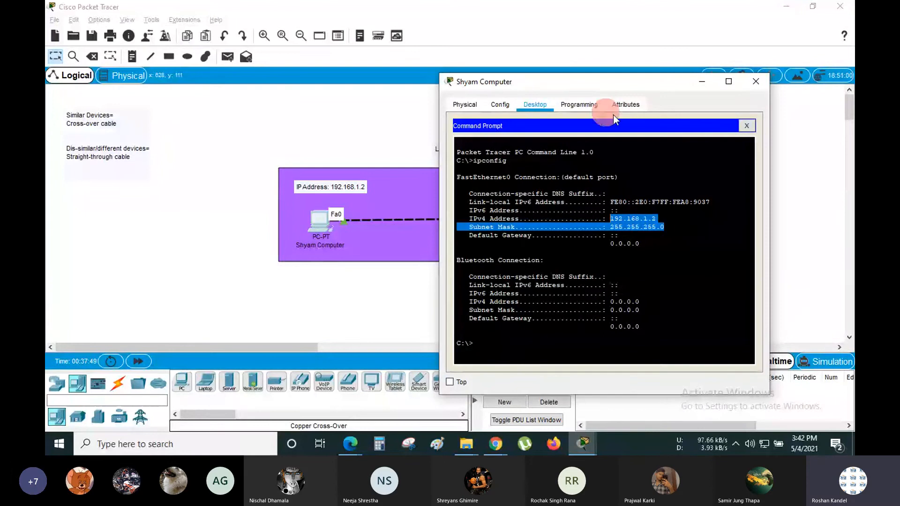
click(747, 127)
click(461, 185)
click(556, 185)
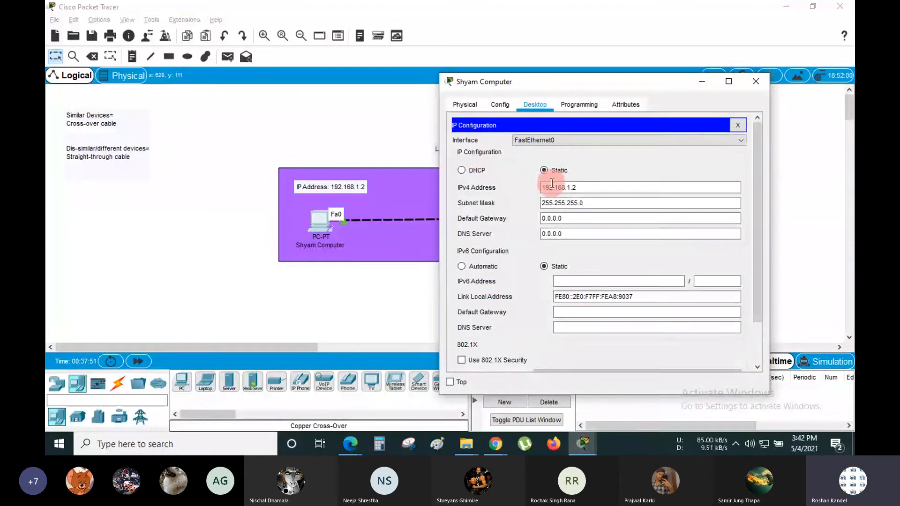
click(740, 125)
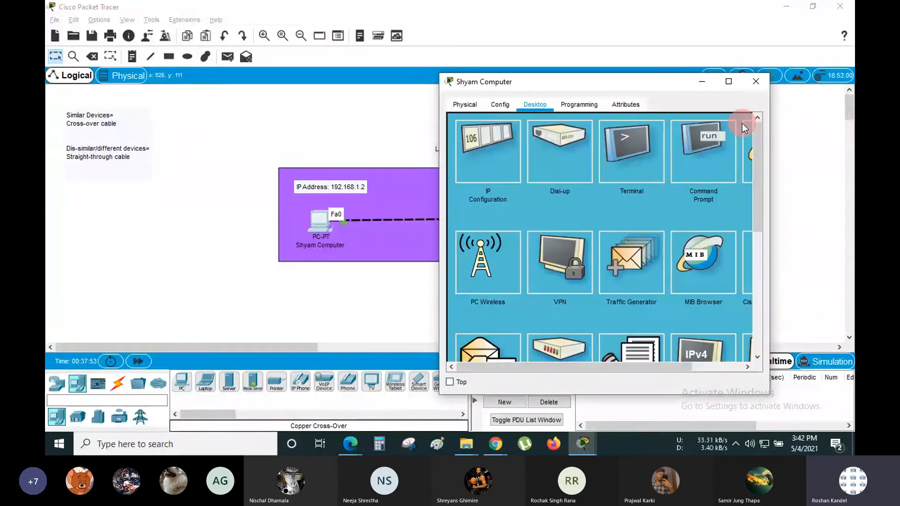
- Reopen its Command Prompt, highlight the FastEthernet0 ipconfig output, and bring up the Windows Run box
click(689, 156)
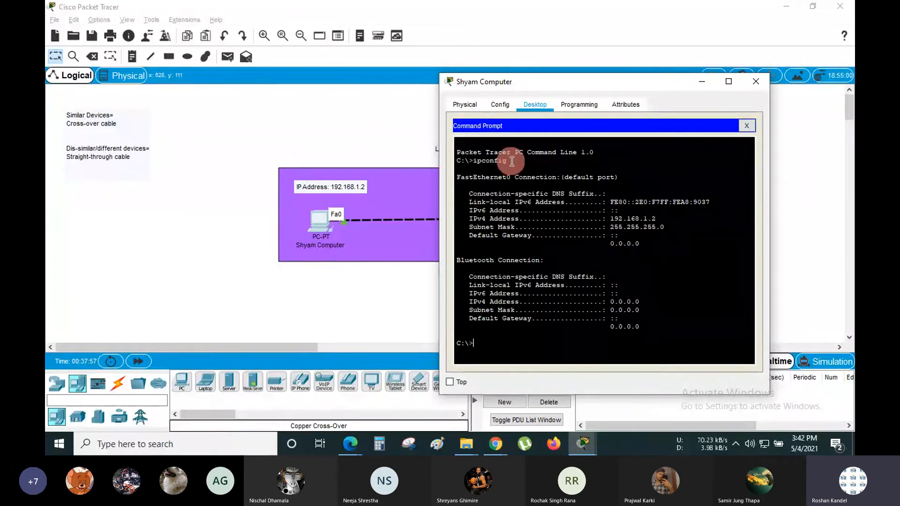
drag(512, 161, 474, 161)
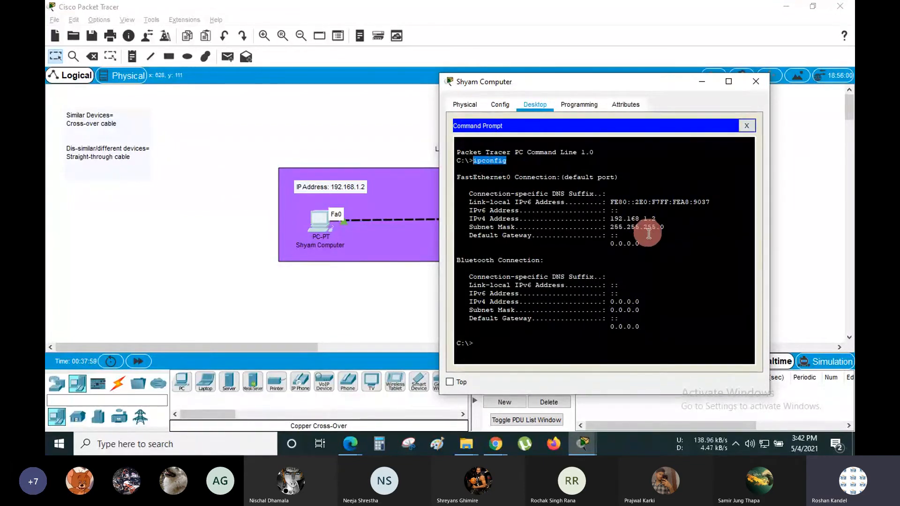
drag(640, 244, 457, 177)
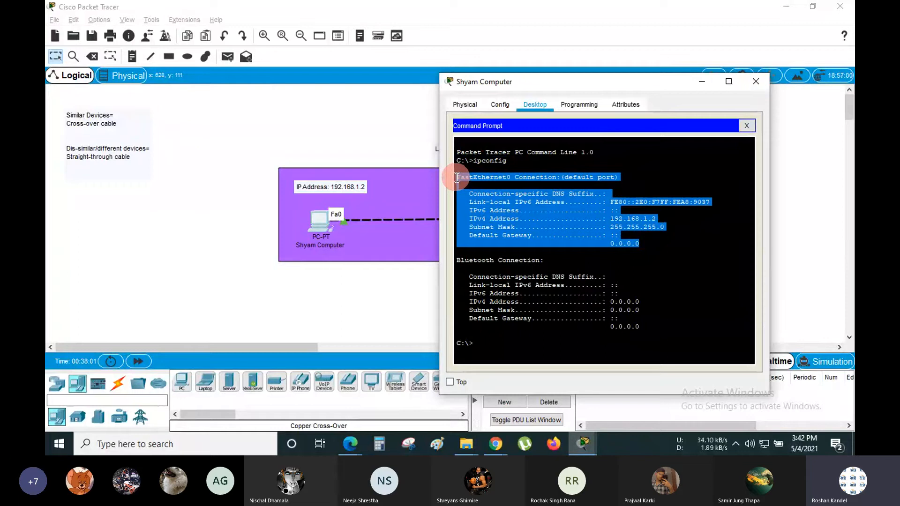
key(super+r)
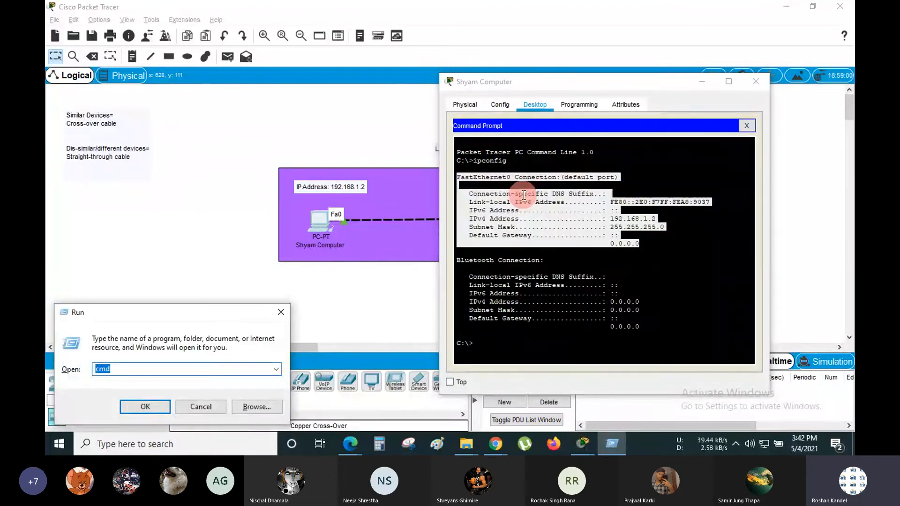
- Run ipconfig in the host Command Prompt and highlight the Ethernet adapter's 192.168.1.97 details
key(Return)
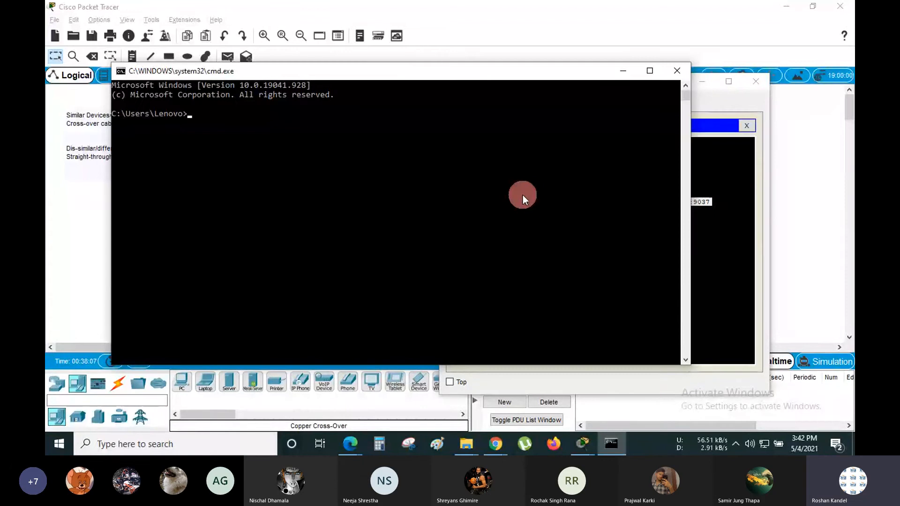
text(ipconfig)
key(Return)
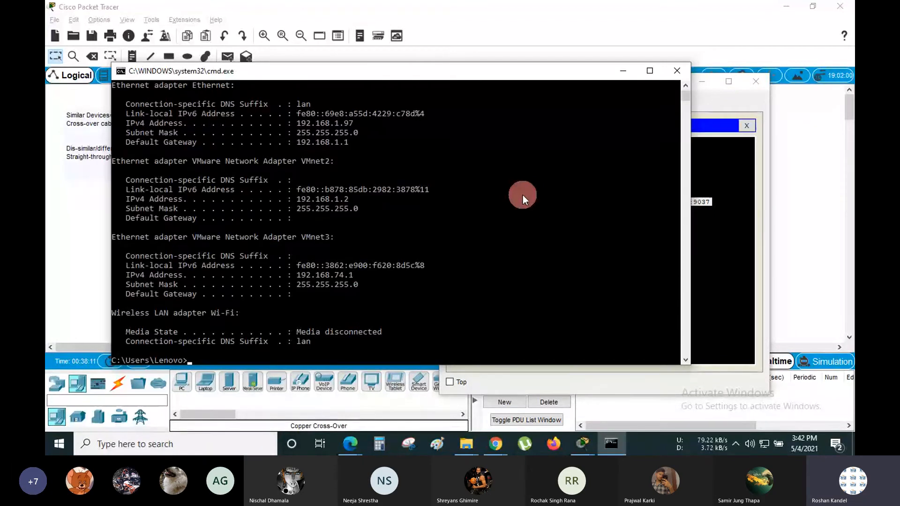
scroll(431, 250, up, 3)
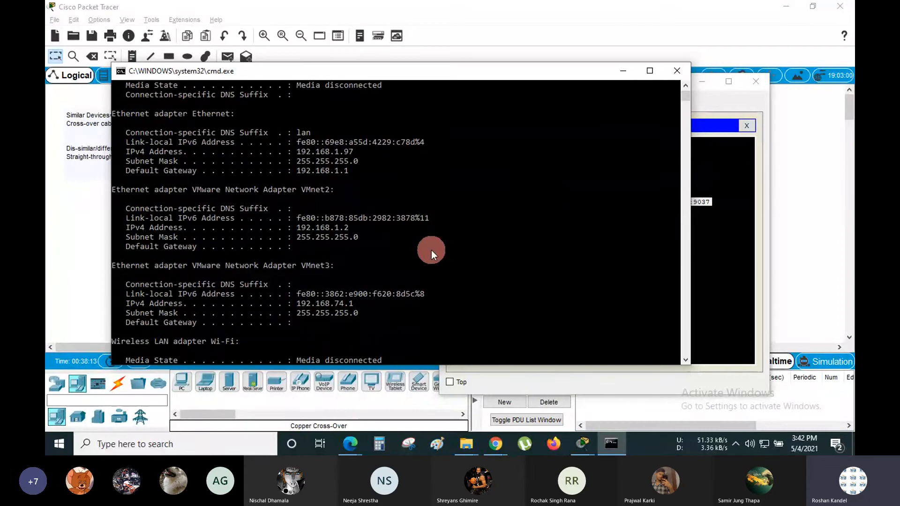
scroll(431, 251, up, 1)
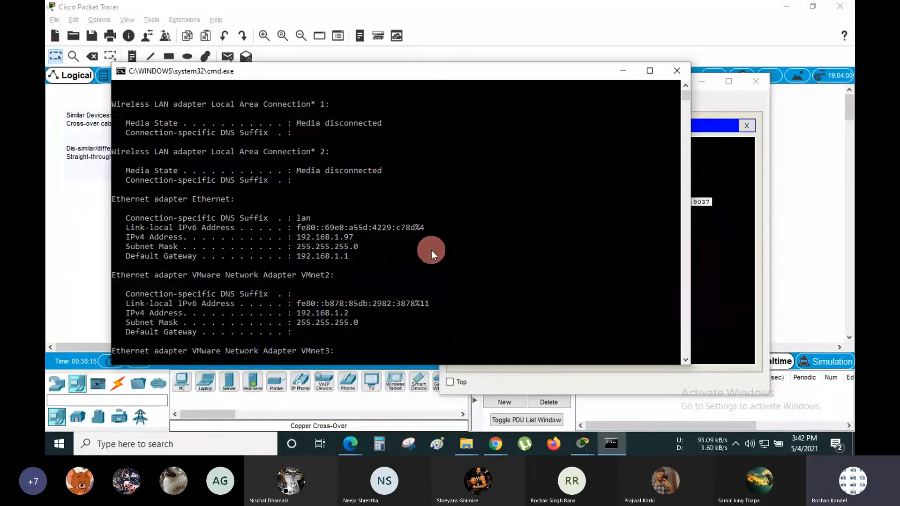
drag(357, 260, 106, 197)
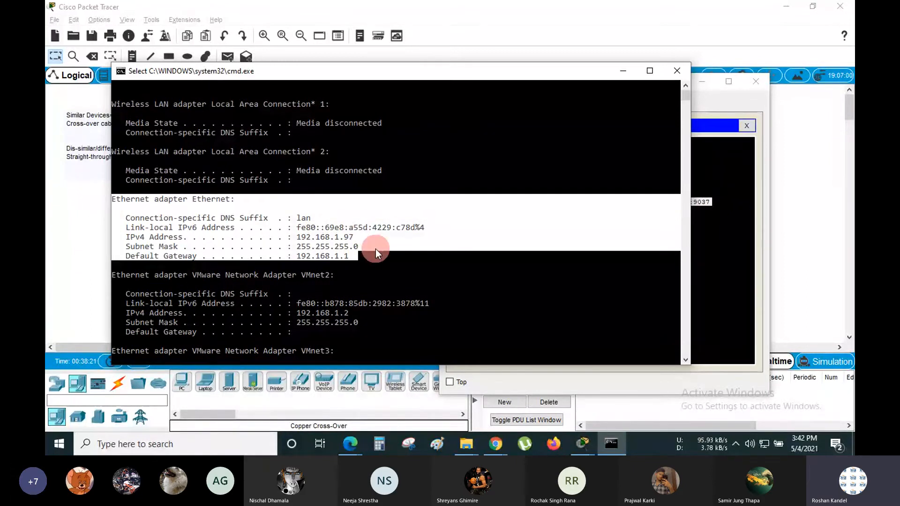
scroll(375, 249, down, 6)
scroll(376, 249, up, 2)
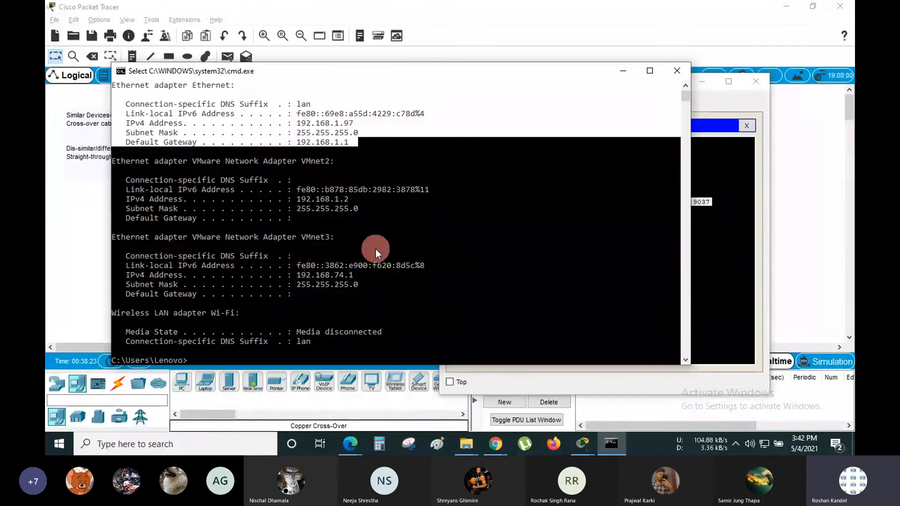
scroll(375, 249, up, 3)
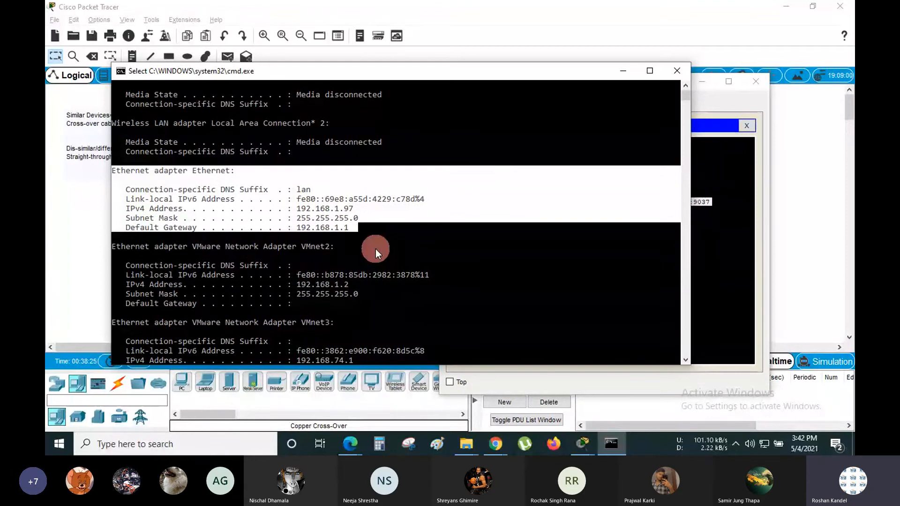
scroll(375, 249, down, 7)
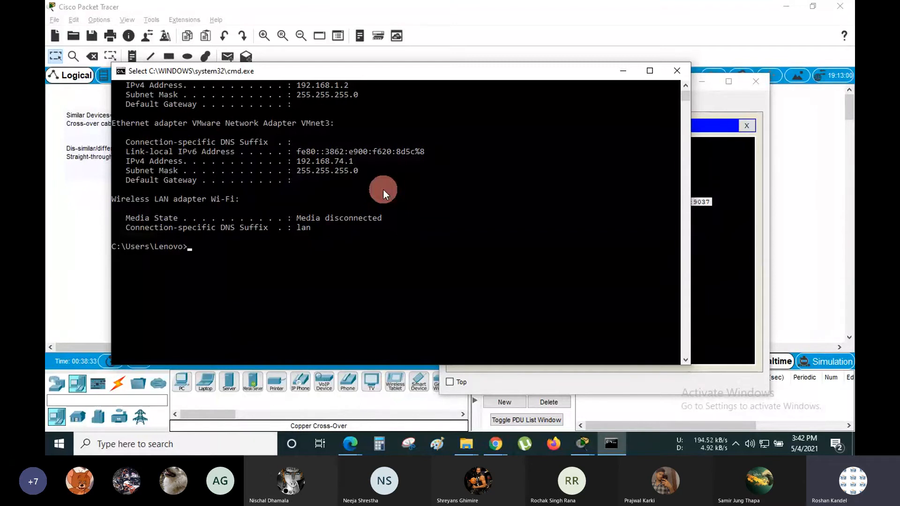
- Close the host prompt and, in Shyam Computer's prompt, recall ipconfig and try ipconfig/all
click(676, 72)
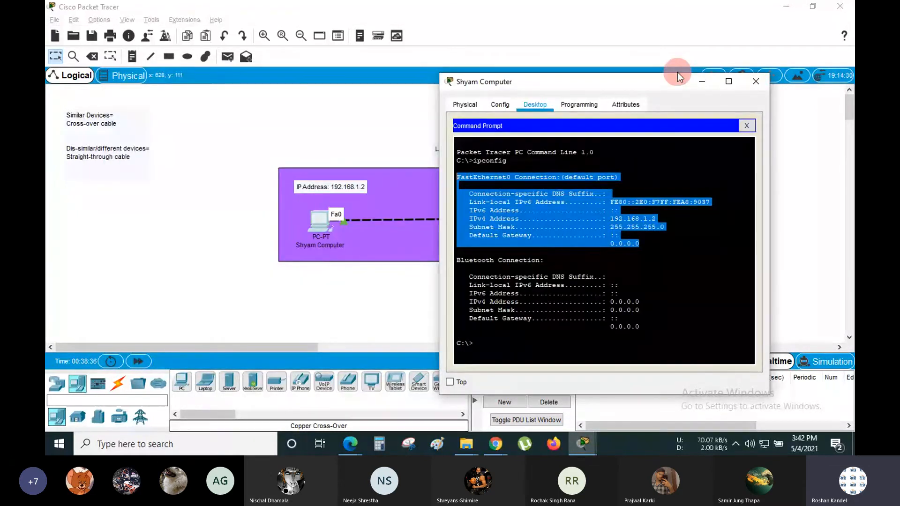
click(569, 220)
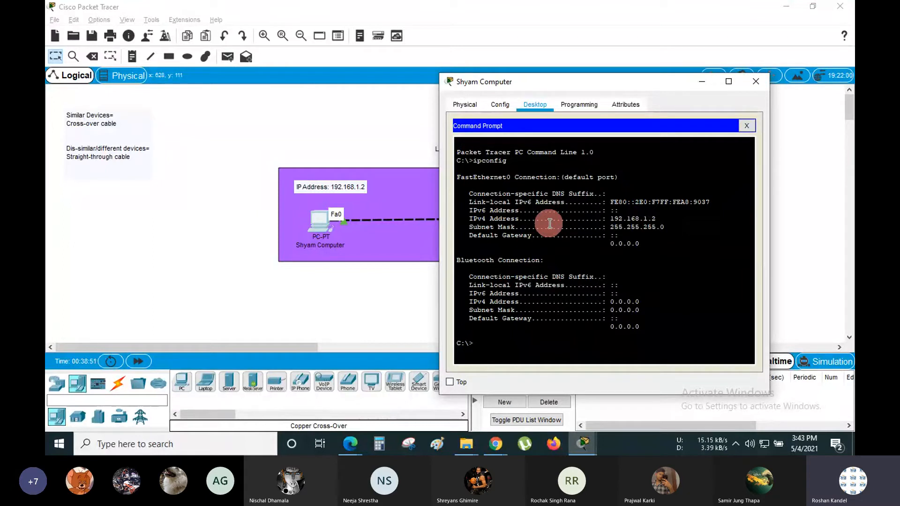
key(Up)
key(Down)
key(Up)
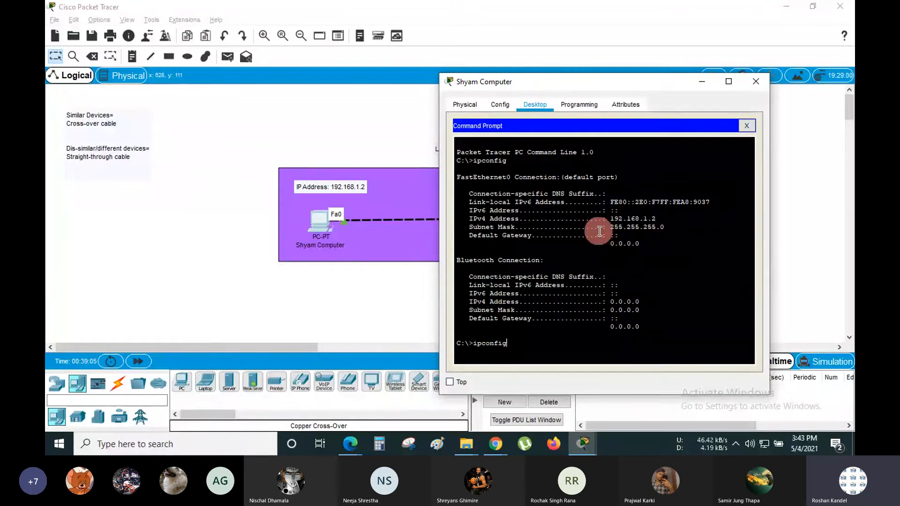
key(BackSpace)
key(BackSpace)
key(BackSpace)
key(BackSpace)
key(BackSpace)
key(BackSpace)
key(BackSpace)
key(BackSpace)
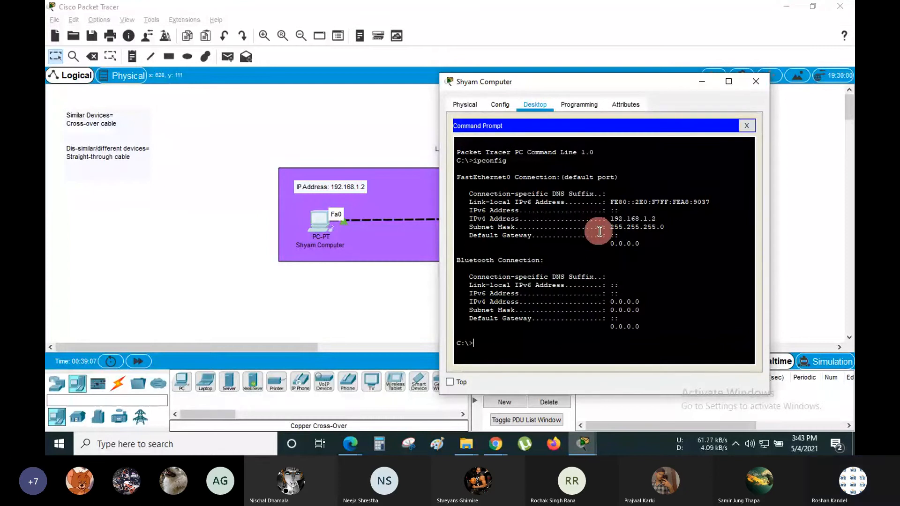
key(Up)
key(Down)
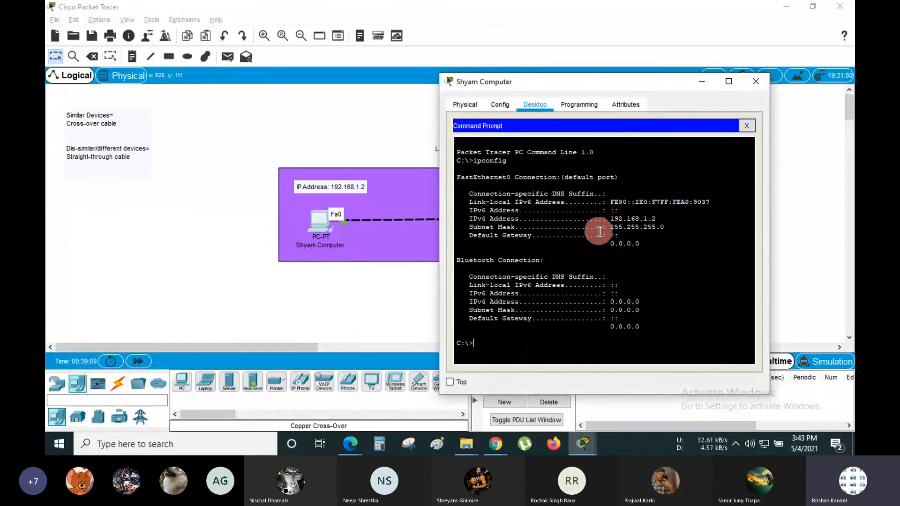
key(Up)
text(/)
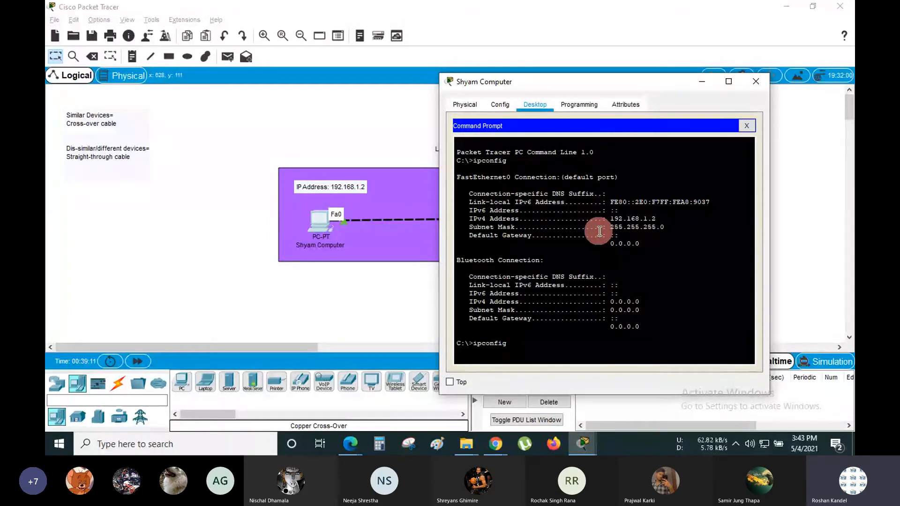
text(all)
key(Return)
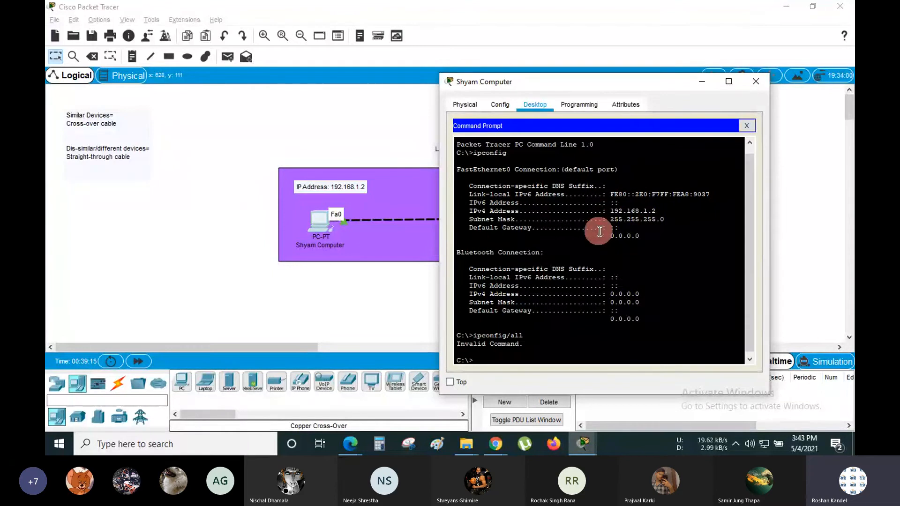
- Rerun ipconfig /all with corrected spacing, page through its output, then run plain ipconfig again
key(Up)
key(Return)
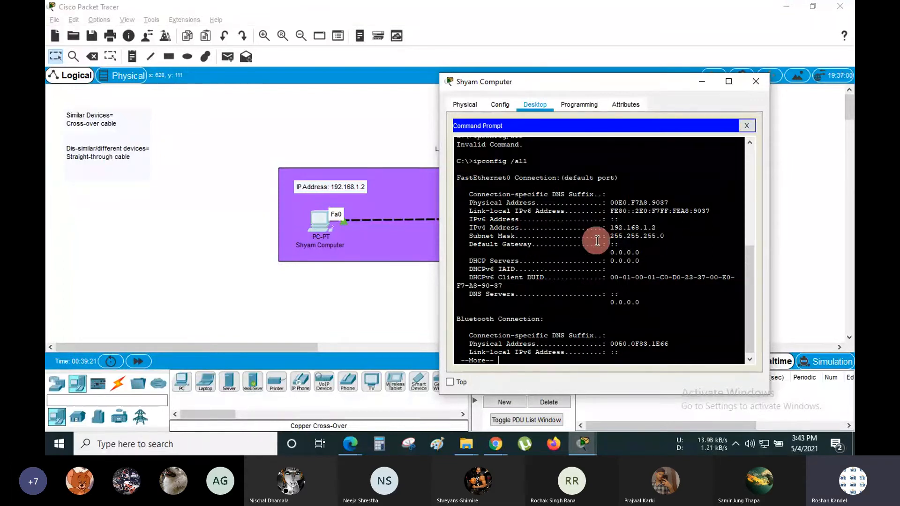
key(Return)
key(Return)
key(Return)
key(Return)
key(Return)
key(Return)
key(Return)
key(Return)
key(Return)
key(Return)
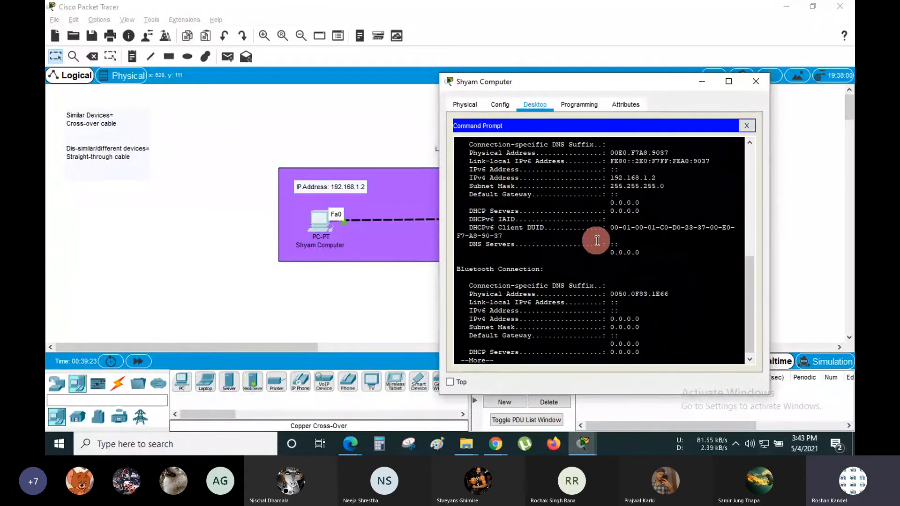
key(Return)
key(Return)
key(Return)
key(Return)
key(Return)
key(Return)
key(Return)
key(Return)
key(Return)
key(Return)
key(Return)
key(Return)
key(Return)
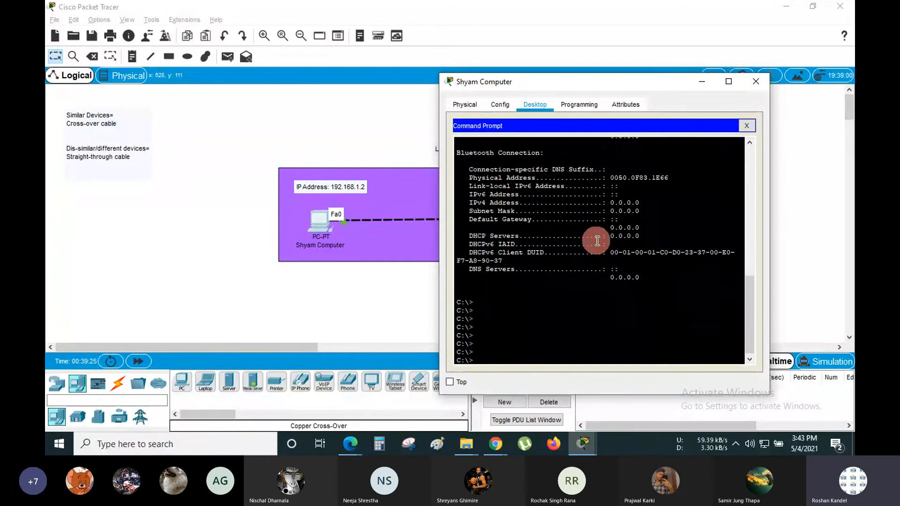
key(Return)
key(Return)
key(Return)
key(Up)
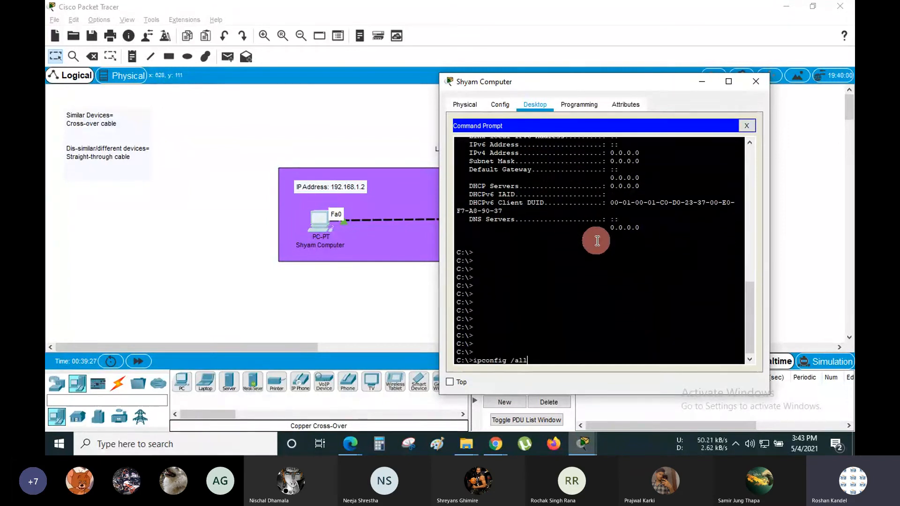
key(BackSpace)
key(BackSpace)
key(BackSpace)
key(BackSpace)
key(Return)
key(Return)
key(Return)
key(Return)
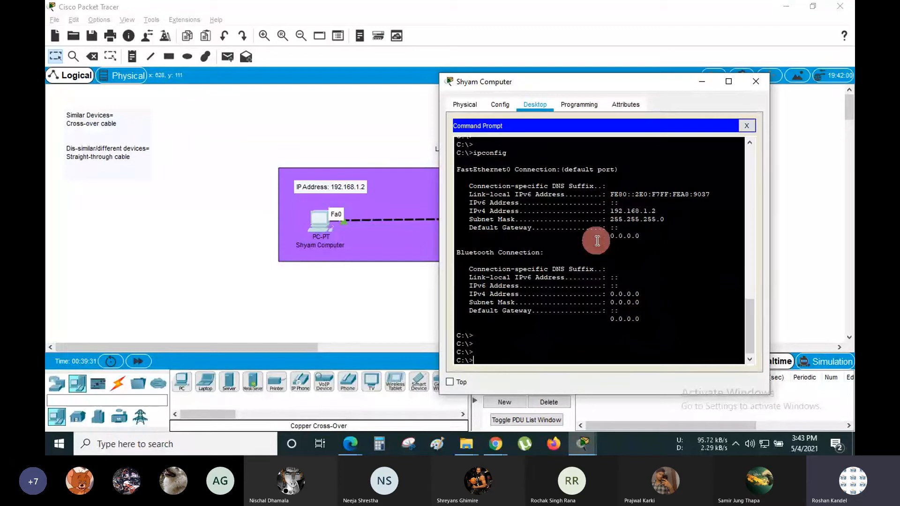
- Highlight the 192.168.1.2 address and mask, then drag Shyam Computer's window to the upper left
drag(665, 218, 448, 208)
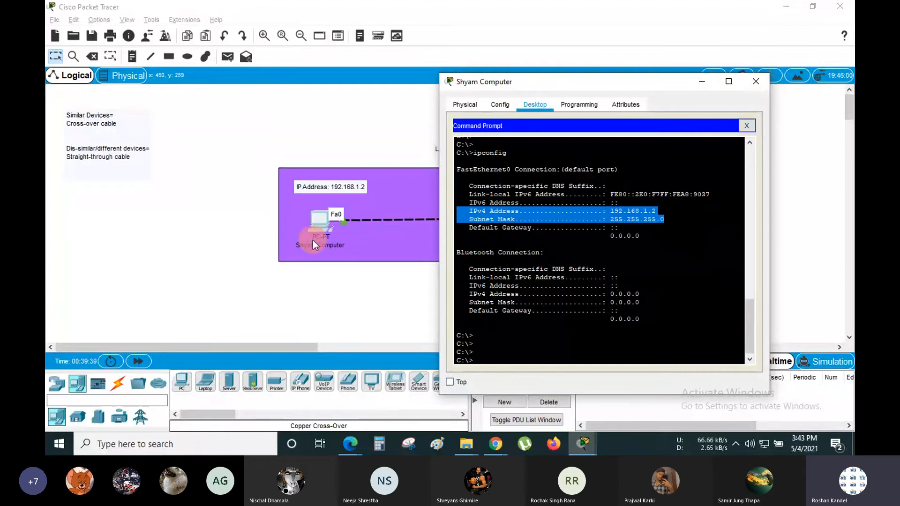
click(457, 81)
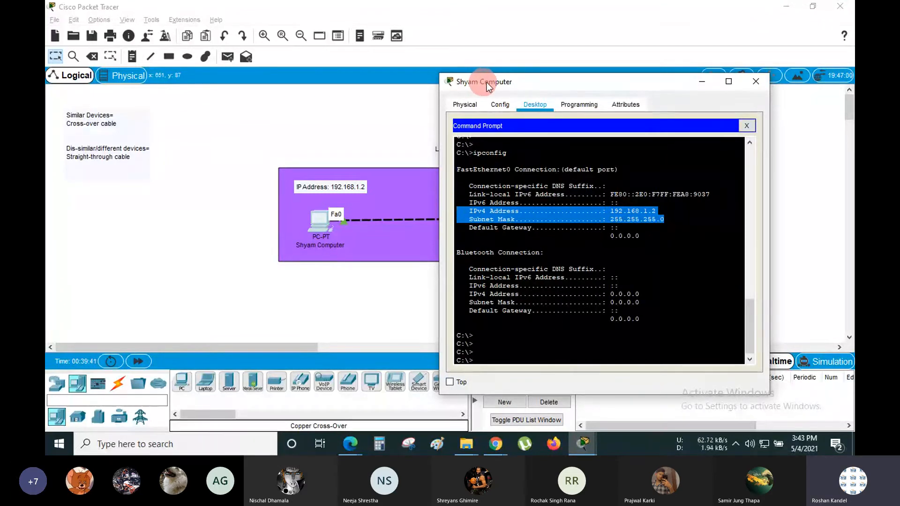
click(528, 143)
click(586, 232)
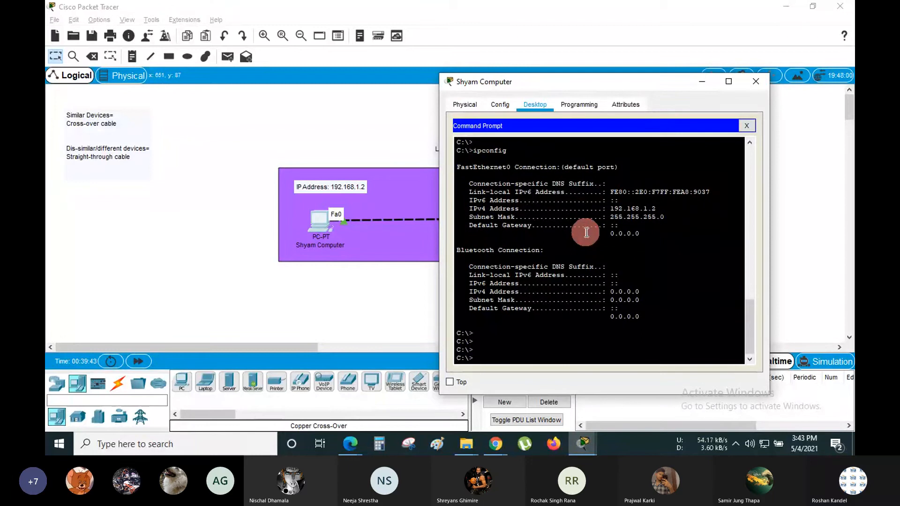
click(640, 84)
drag(639, 84, 264, 60)
- Open Ram Computer, move its window aside, and run ipconfig in its Command Prompt
click(571, 211)
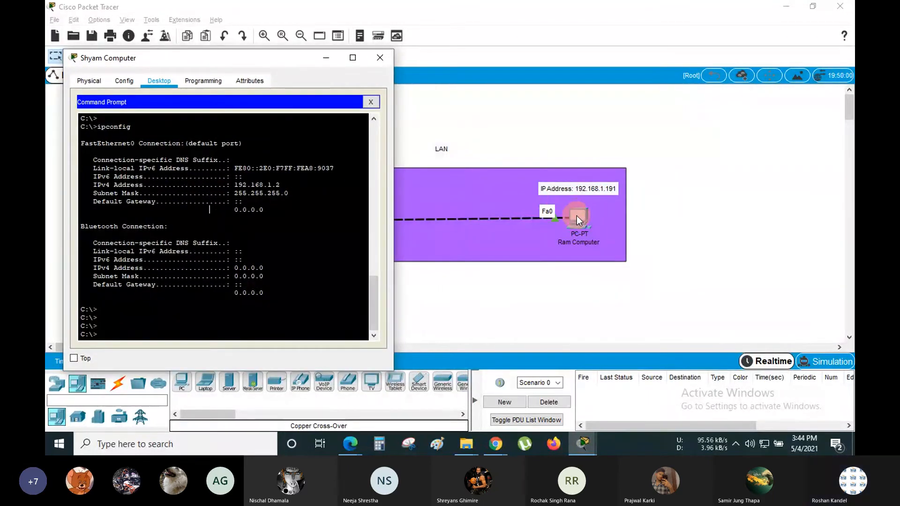
click(483, 64)
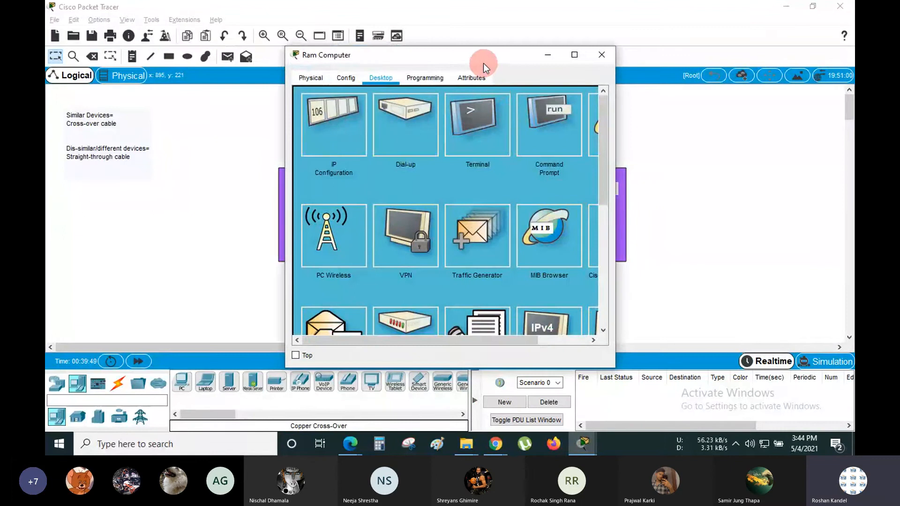
drag(482, 64, 325, 68)
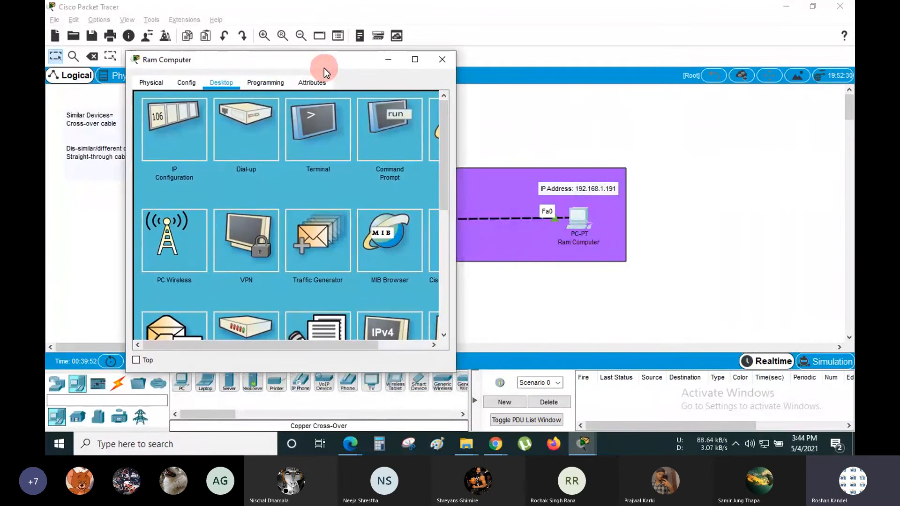
click(396, 131)
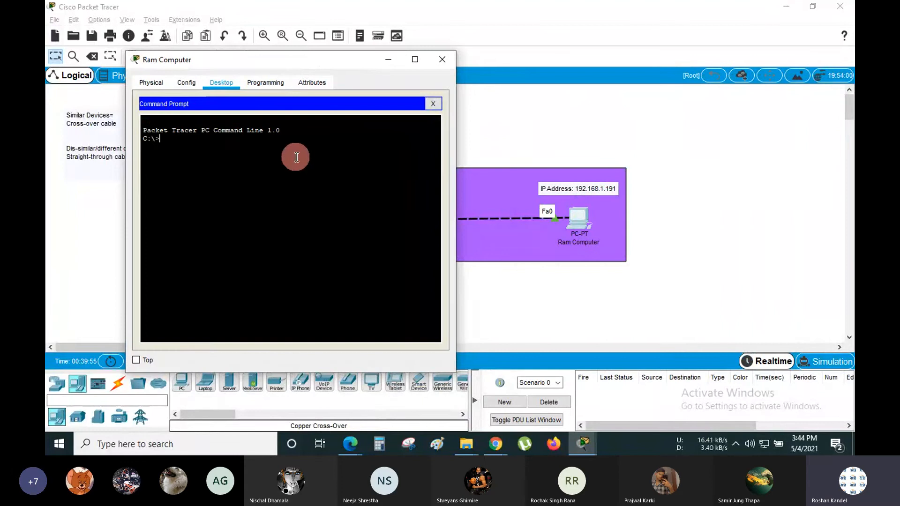
text(ipconfig)
key(Return)
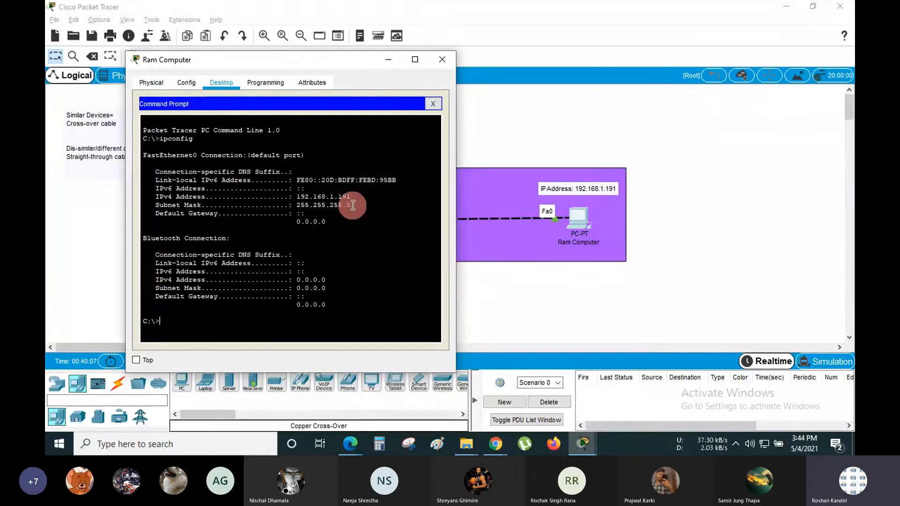
- Highlight Ram Computer's IPv4 address 192.168.1.191 and subnet mask 255.255.255.0 lines
drag(351, 205, 143, 198)
drag(219, 191, 140, 198)
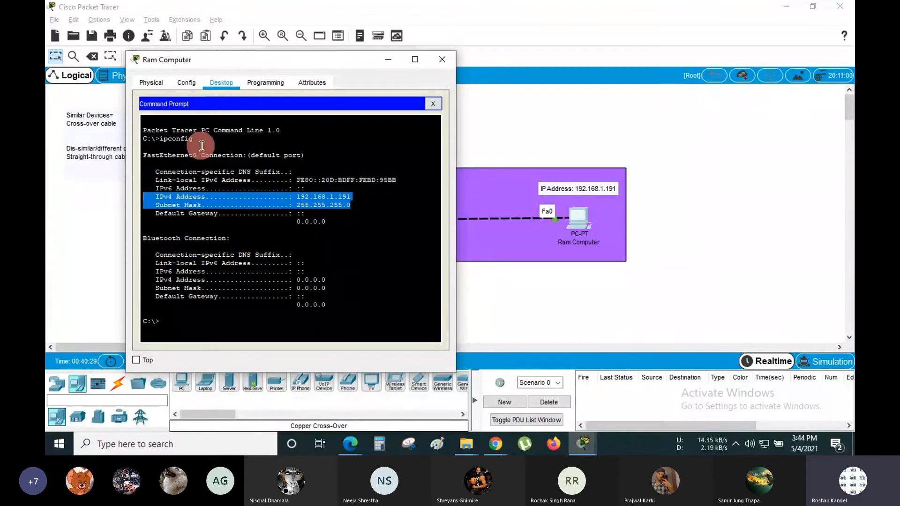
click(306, 196)
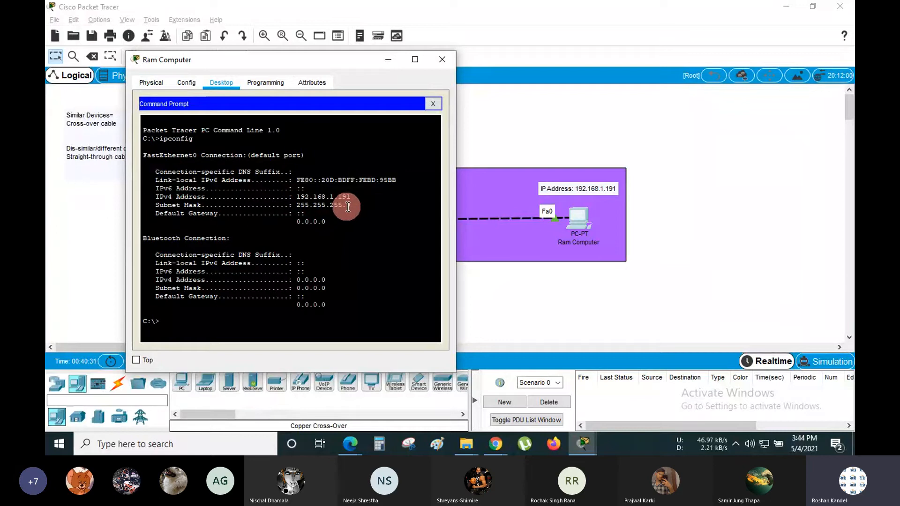
drag(352, 204, 137, 197)
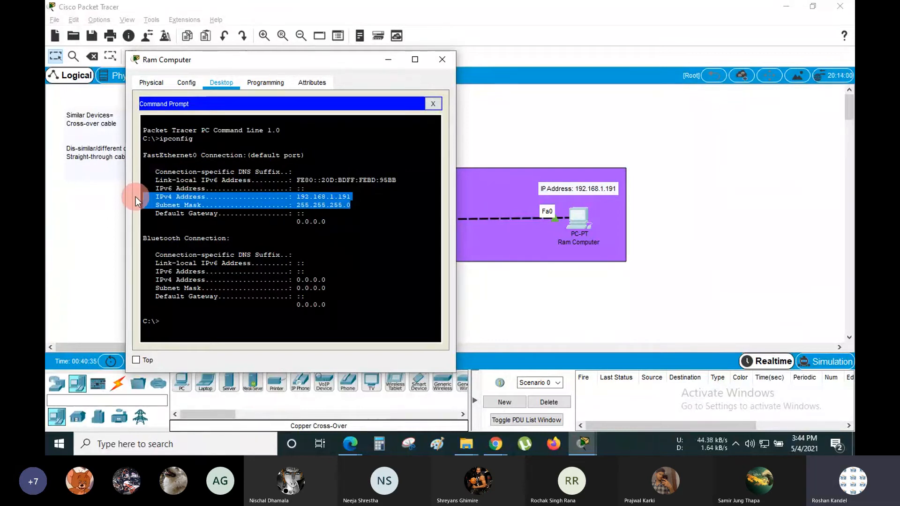
click(272, 196)
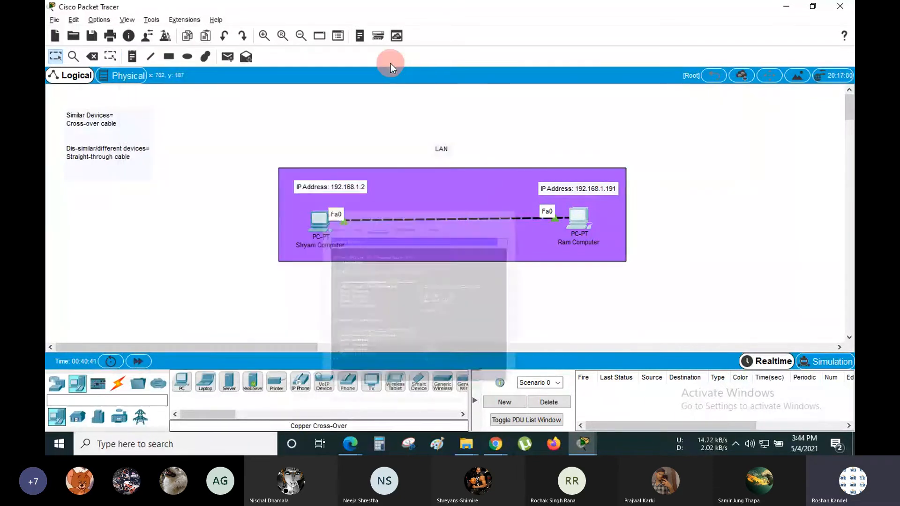
- Close Ram Computer's window and box-select the LAN area with both PCs, then deselect
click(388, 61)
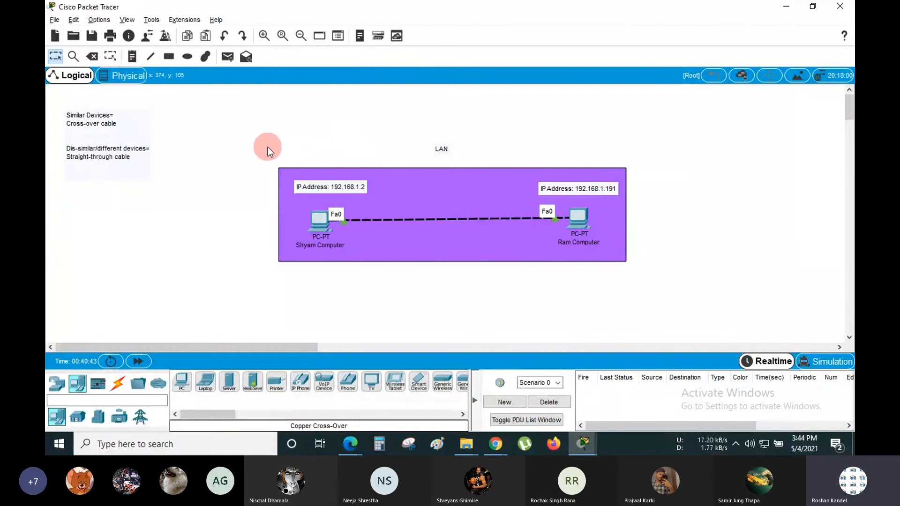
drag(261, 119, 670, 289)
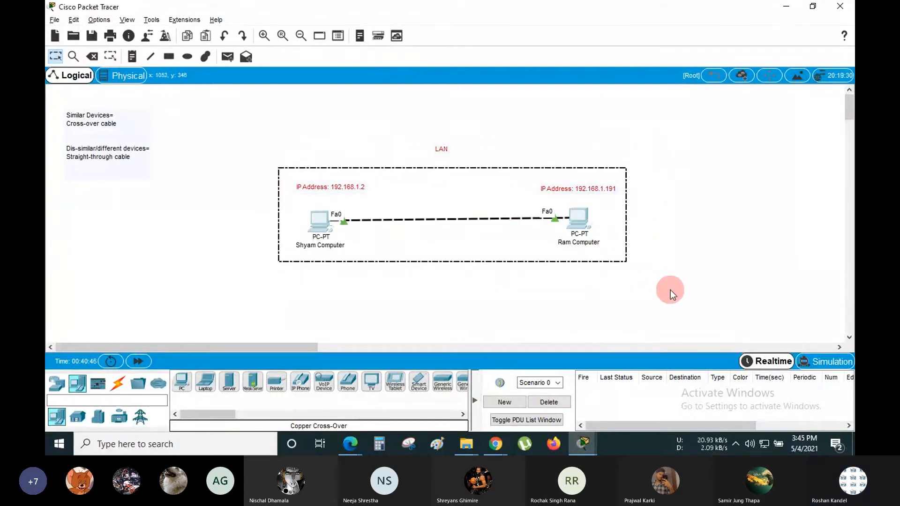
click(682, 245)
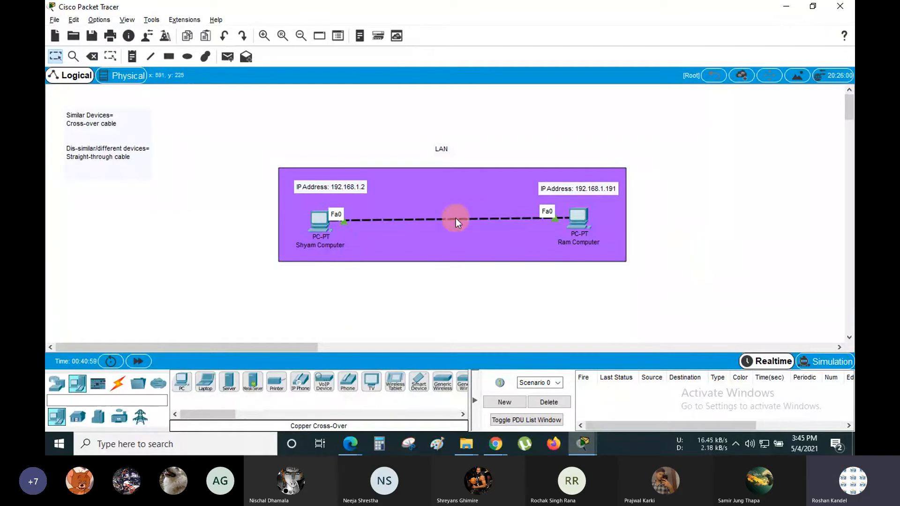
- Open Shyam Computer's command prompt, point out its IPv4 address, and type 'ping' at a fresh prompt
click(319, 219)
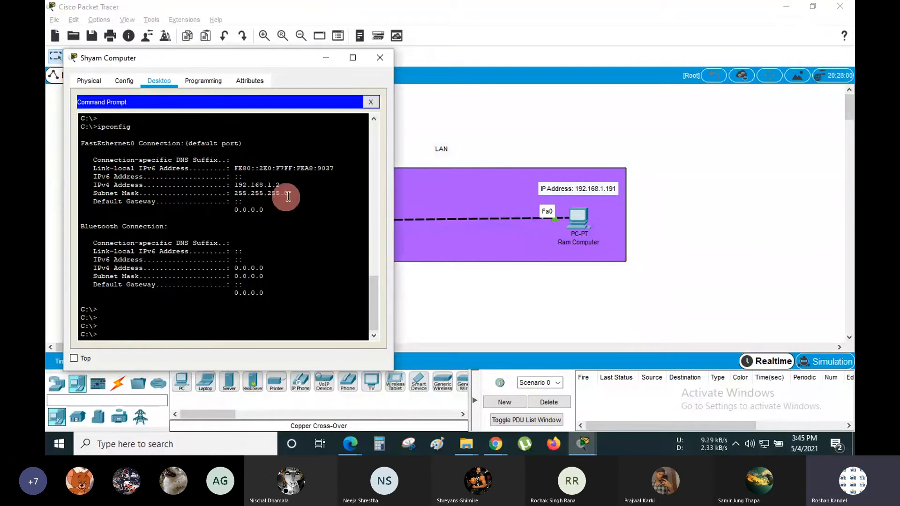
drag(281, 184, 248, 187)
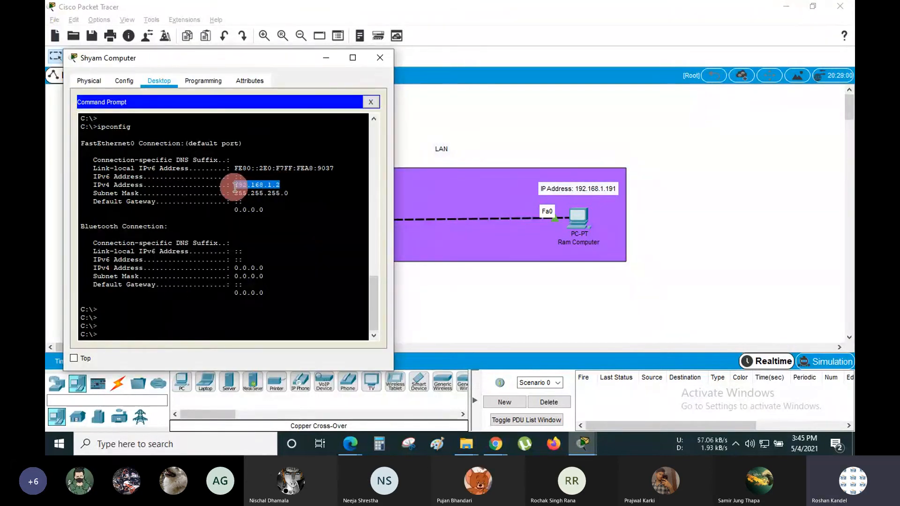
click(247, 186)
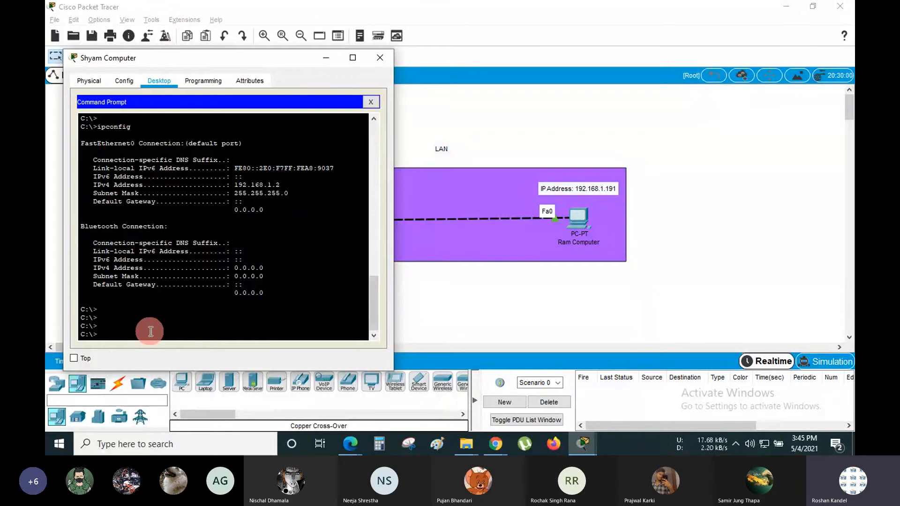
key(Return)
key(Return)
key(Return)
key(Return)
key(Return)
key(Return)
key(Return)
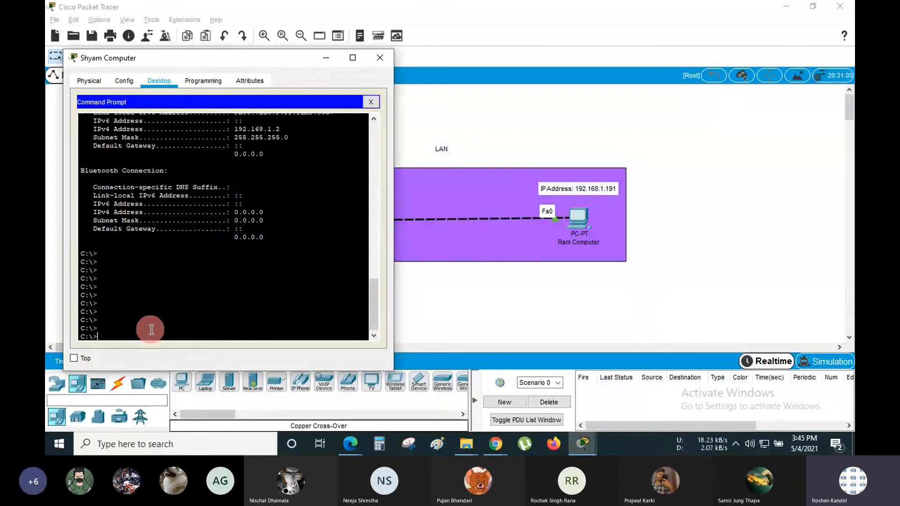
text(ping)
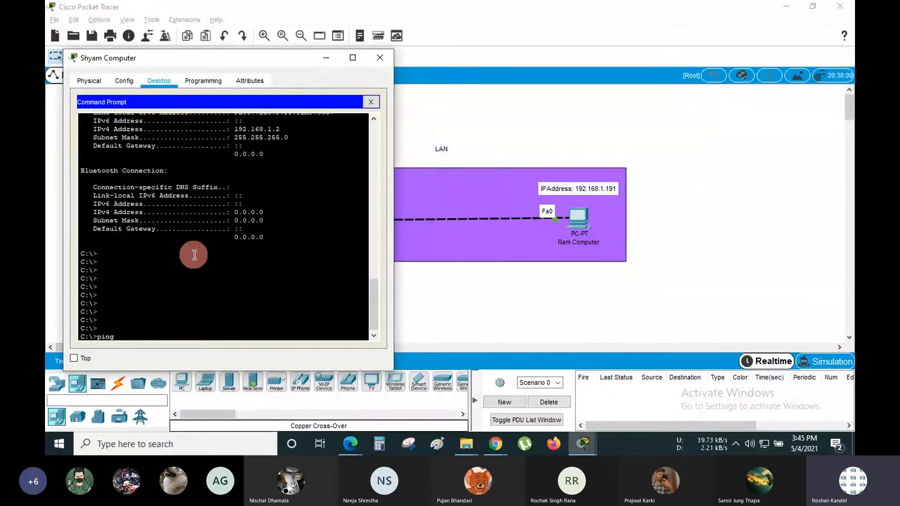
click(505, 121)
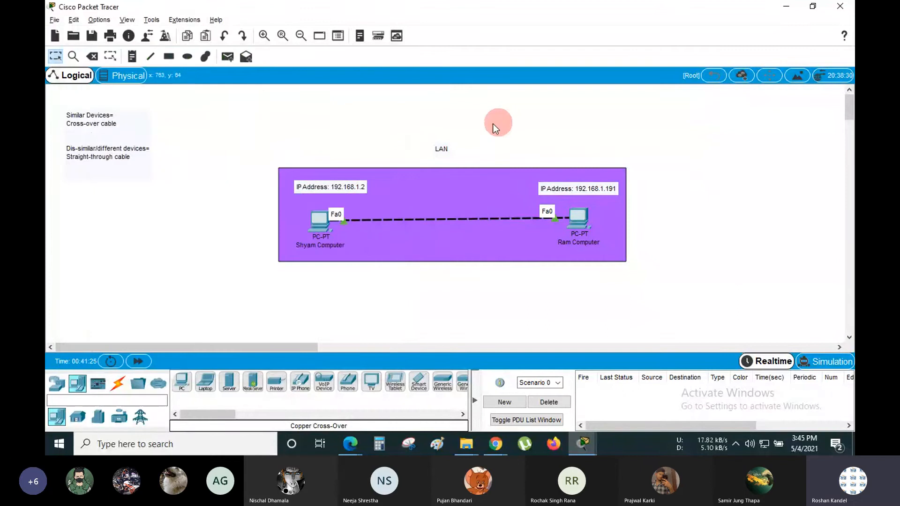
drag(267, 155, 342, 263)
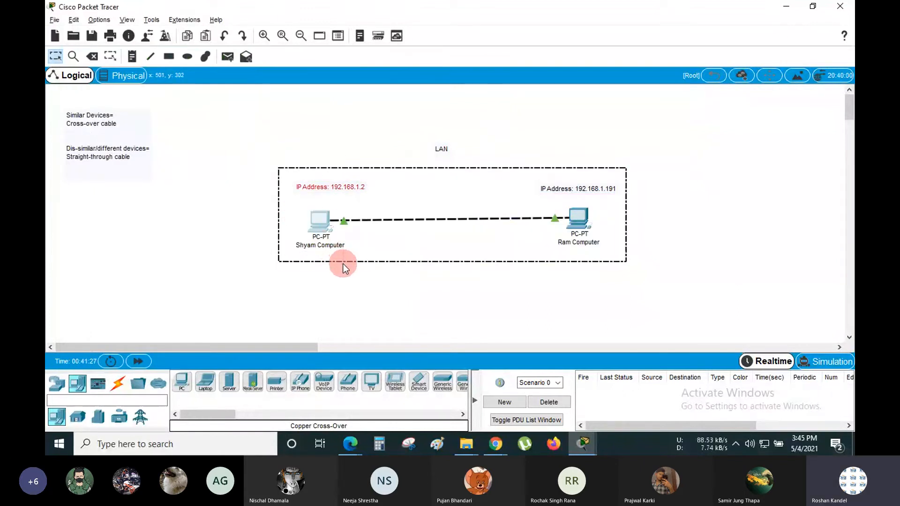
click(350, 108)
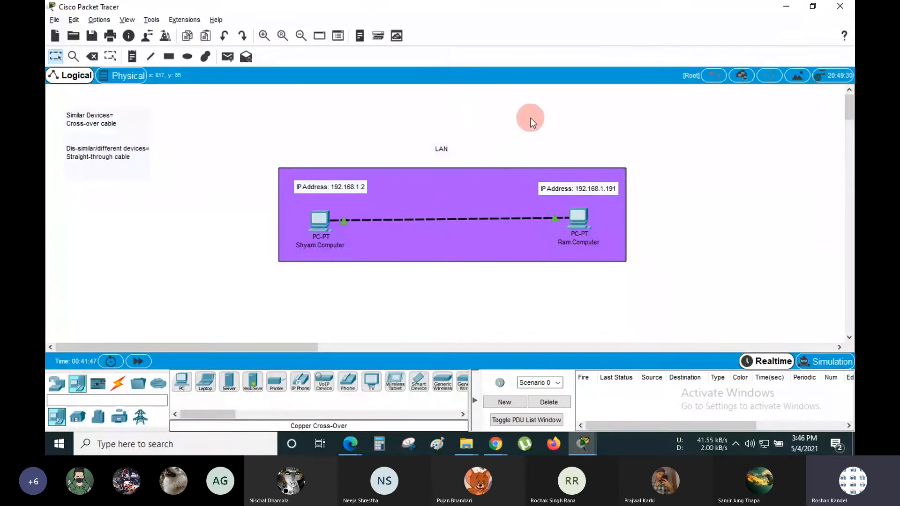
click(319, 220)
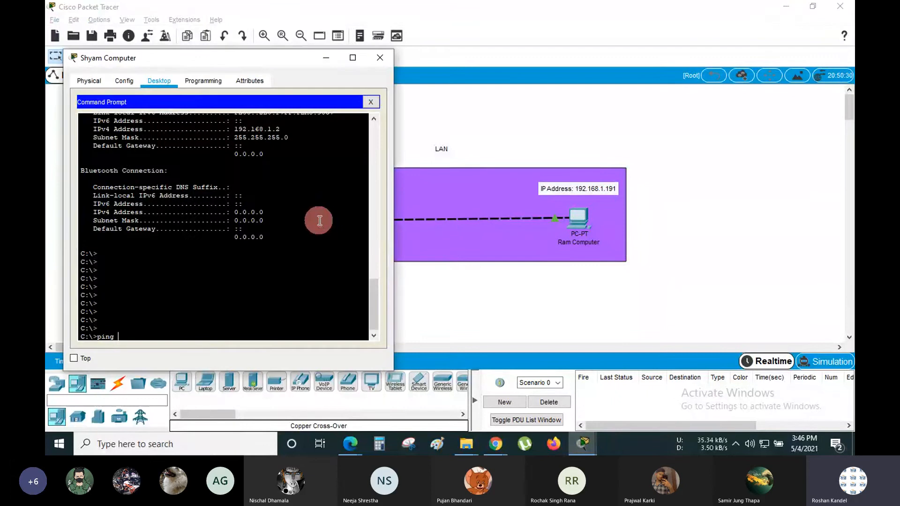
click(328, 60)
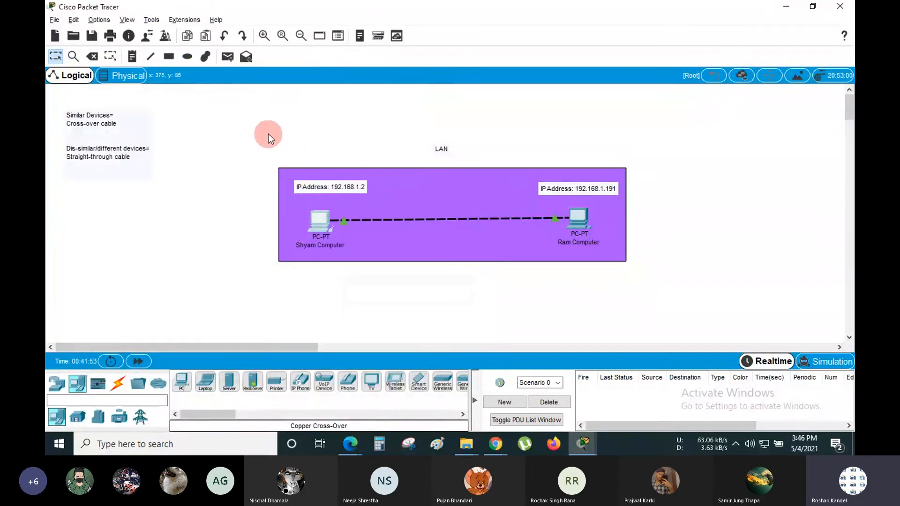
drag(265, 125, 652, 291)
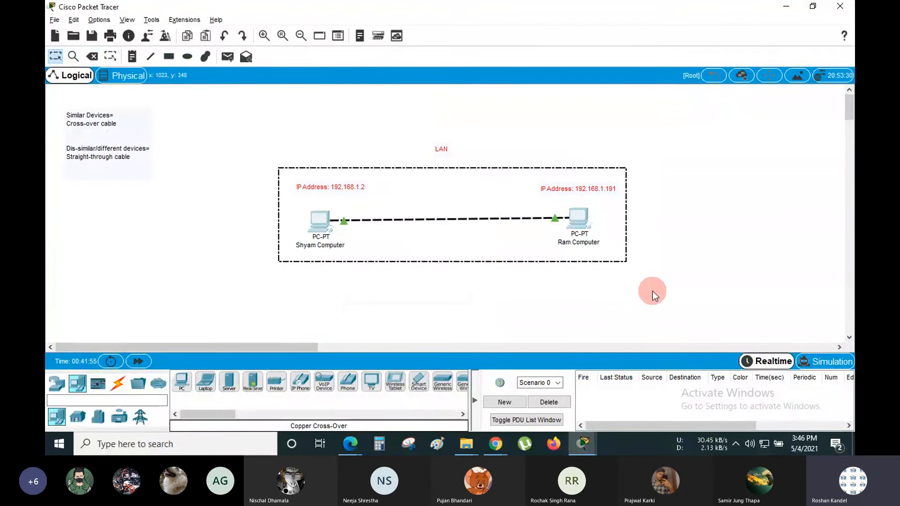
click(674, 239)
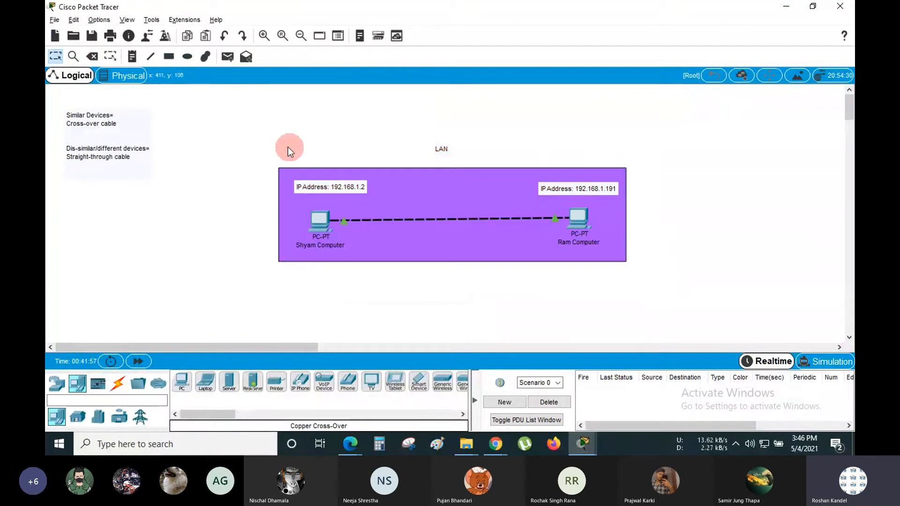
drag(273, 138, 648, 281)
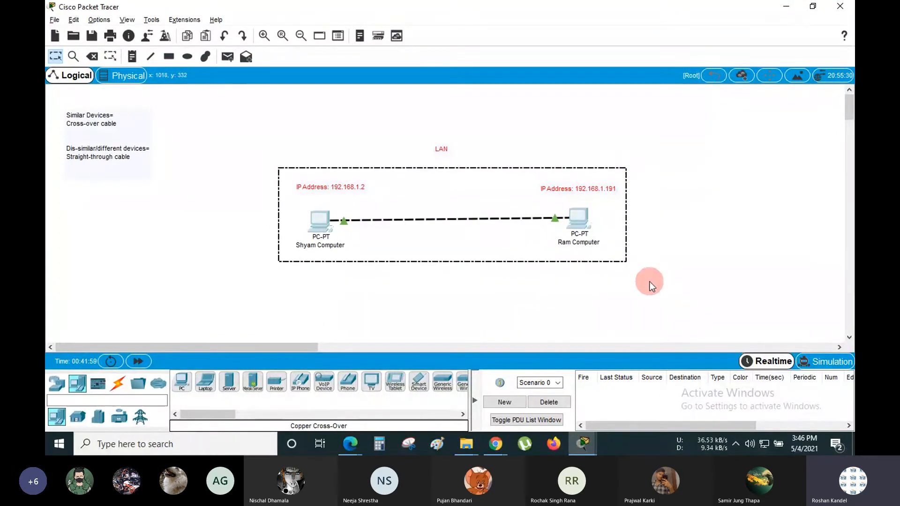
click(665, 231)
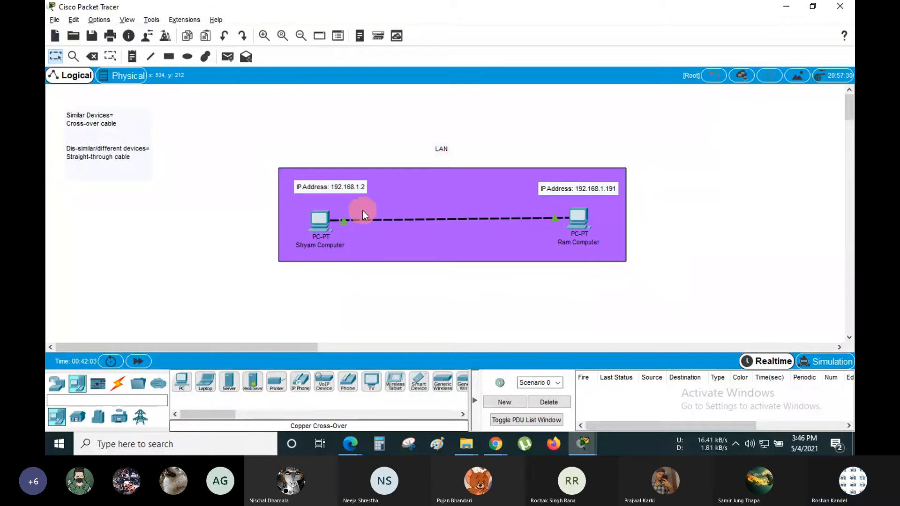
- Reopen Shyam Computer's command prompt, shift its window up-left, then bring the network workspace forward
click(325, 217)
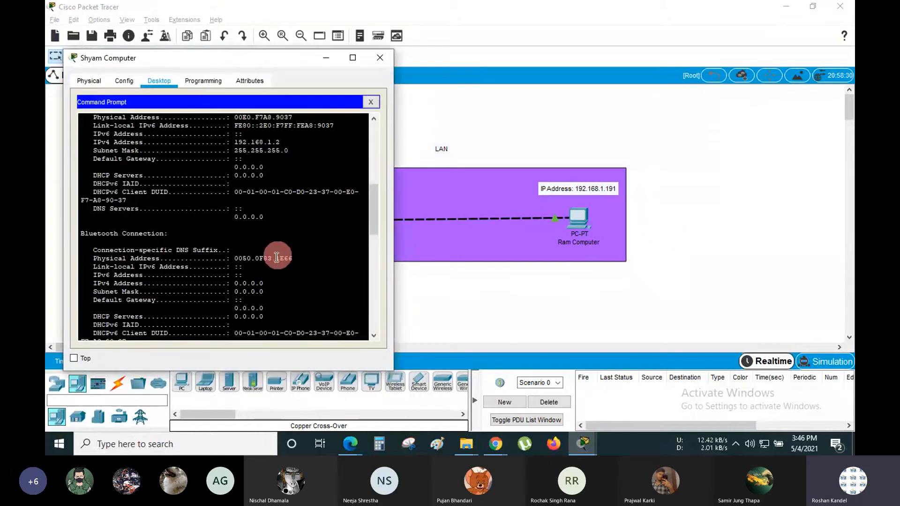
scroll(269, 261, down, 10)
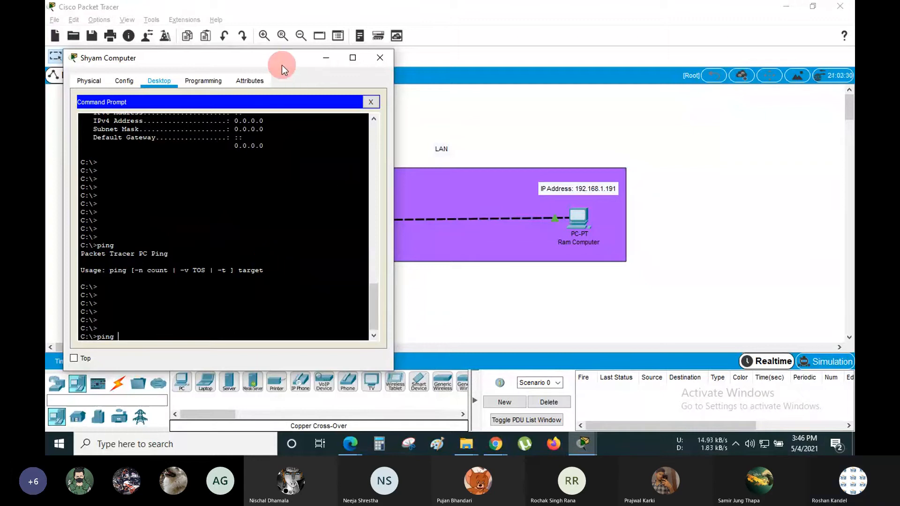
drag(282, 65, 271, 46)
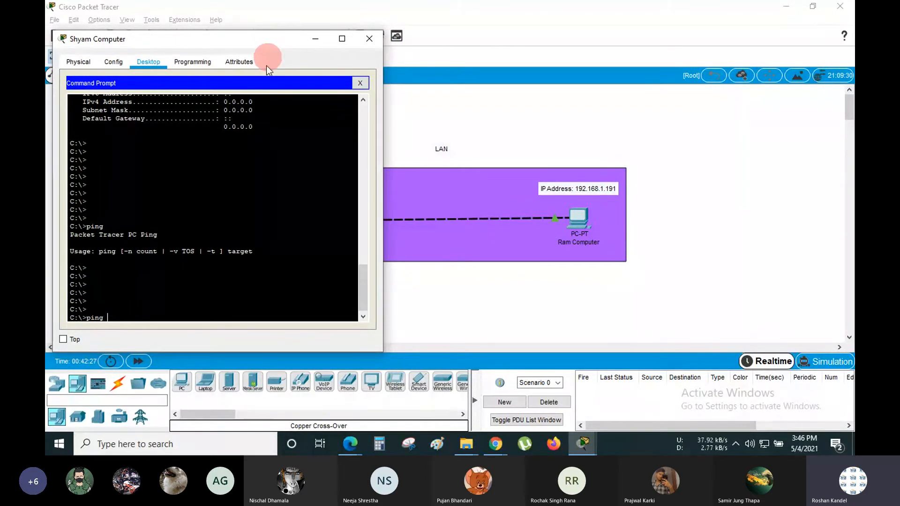
click(280, 228)
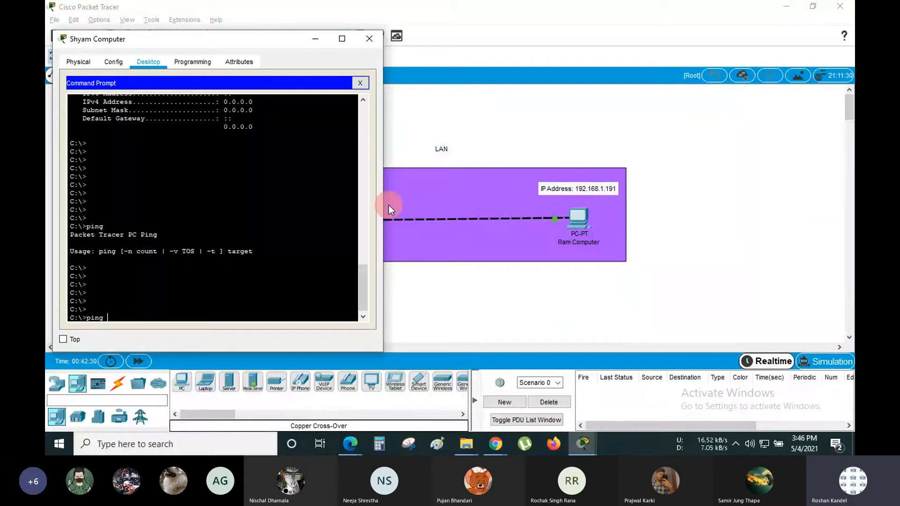
click(317, 121)
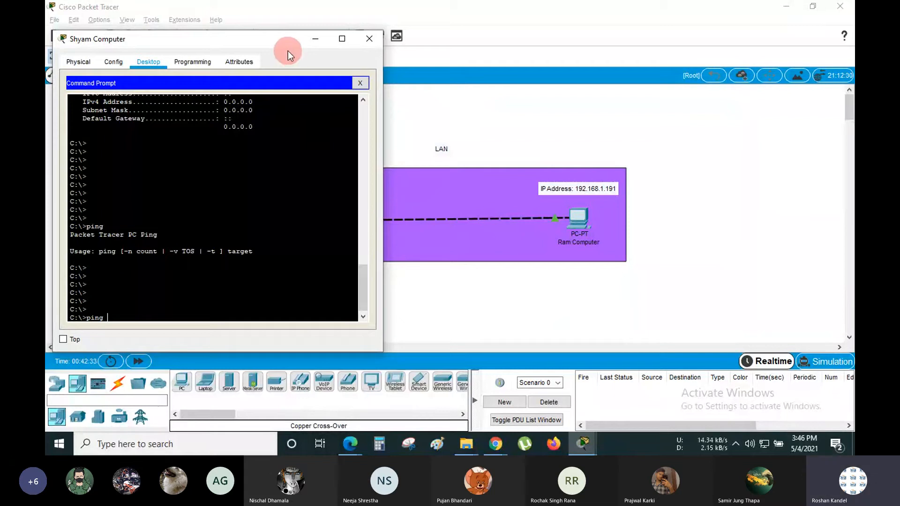
click(534, 5)
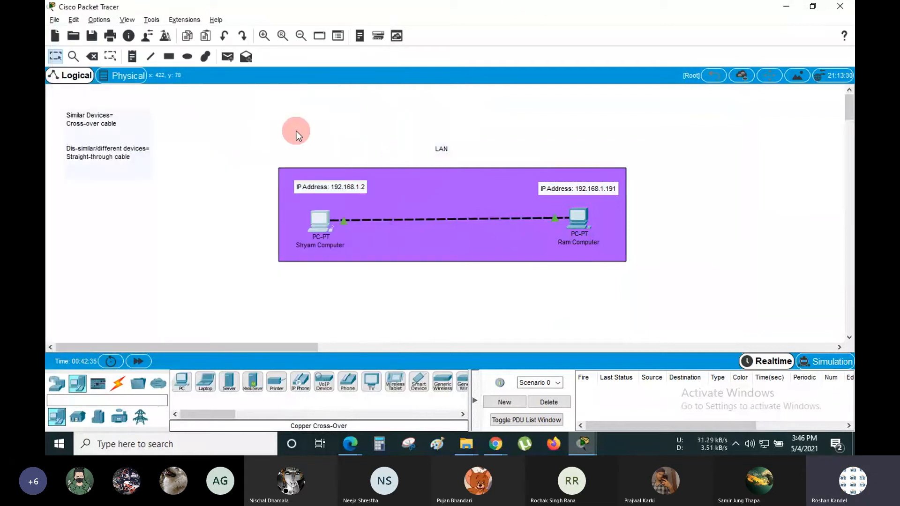
- Move the whole purple LAN group up and right, then switch back to Shyam Computer's prompt
drag(280, 131, 636, 292)
drag(521, 193, 735, 179)
click(418, 196)
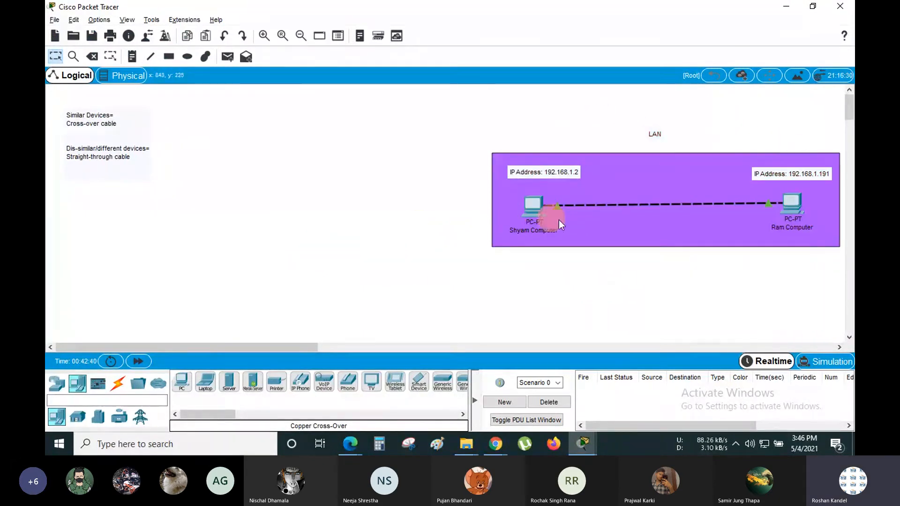
key(alt+Tab)
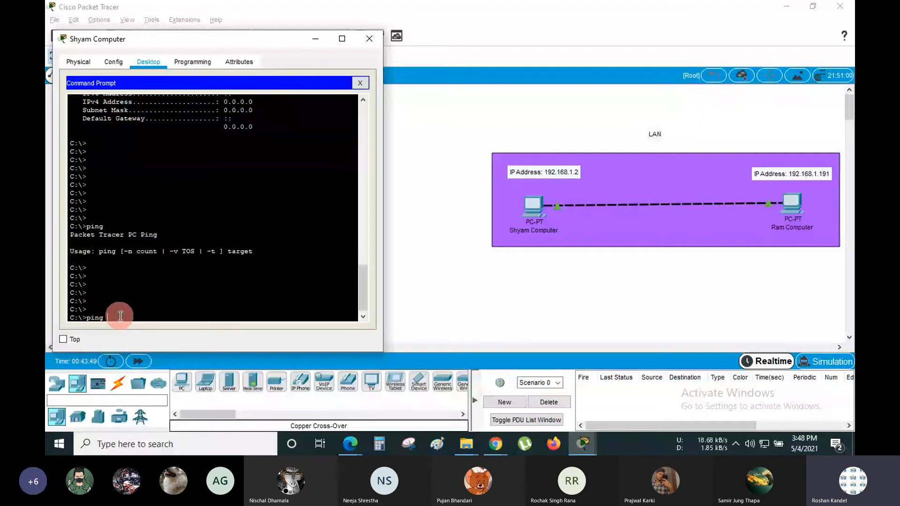
- Complete the command as 'ping 192.168.1.191' and run it from Shyam Computer
text(192)
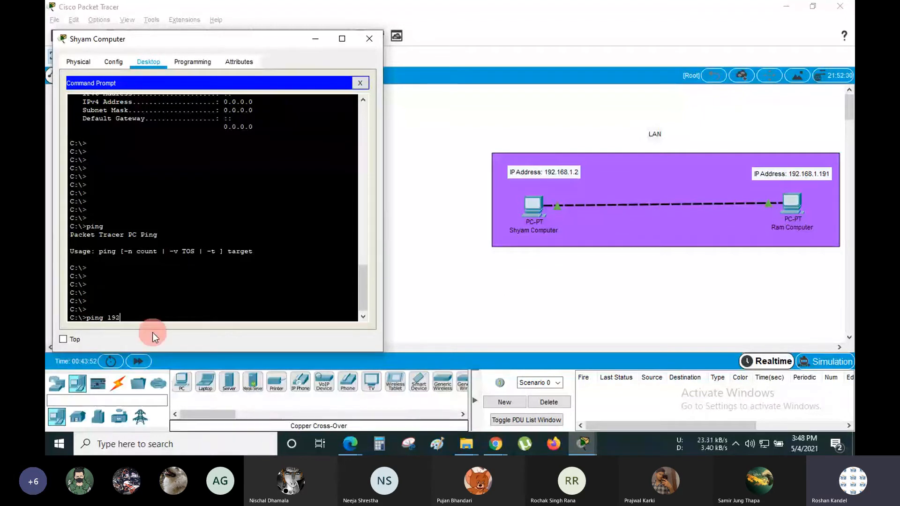
text(.168.)
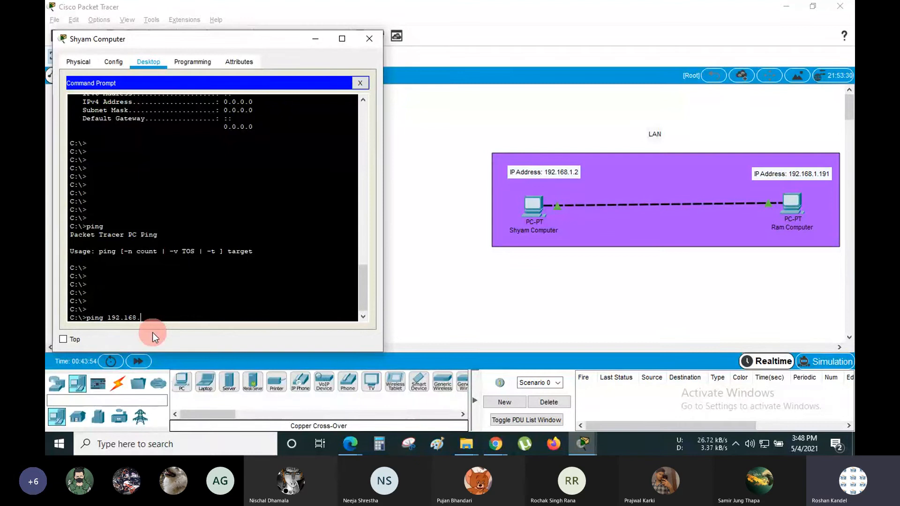
text(1.19)
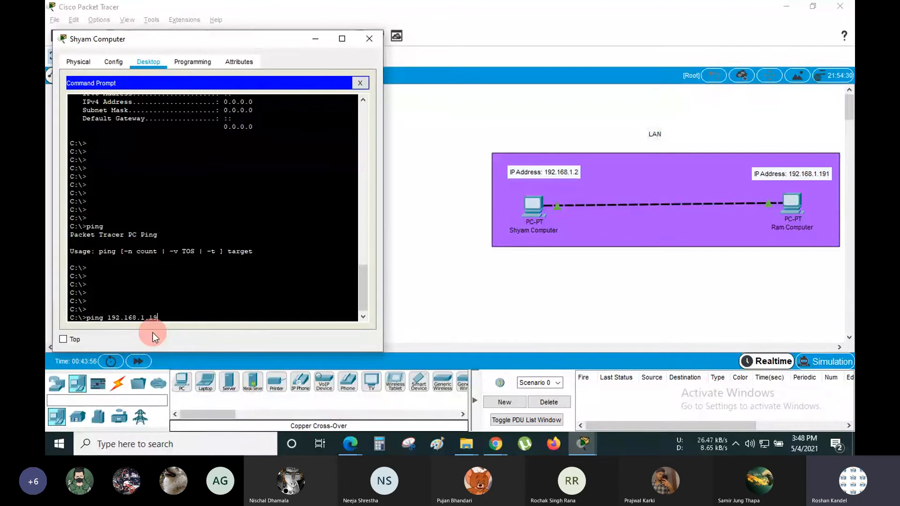
text(1)
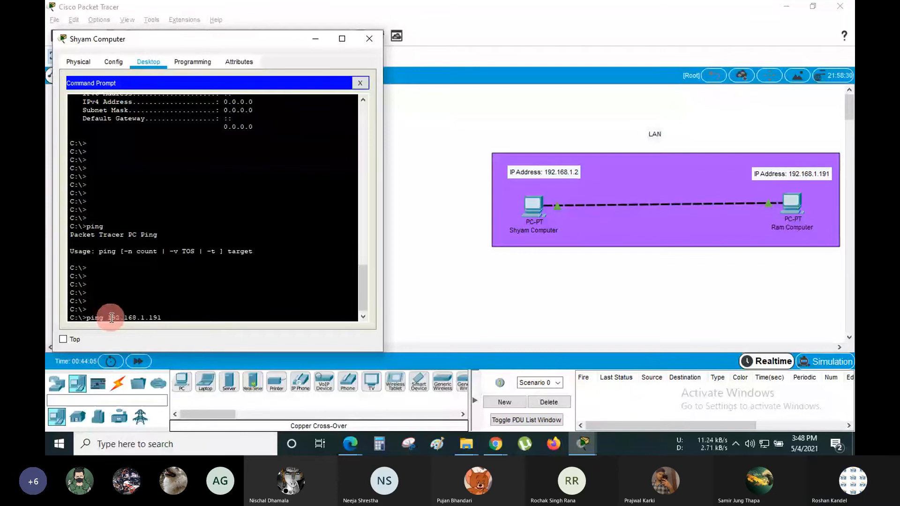
drag(112, 318, 159, 318)
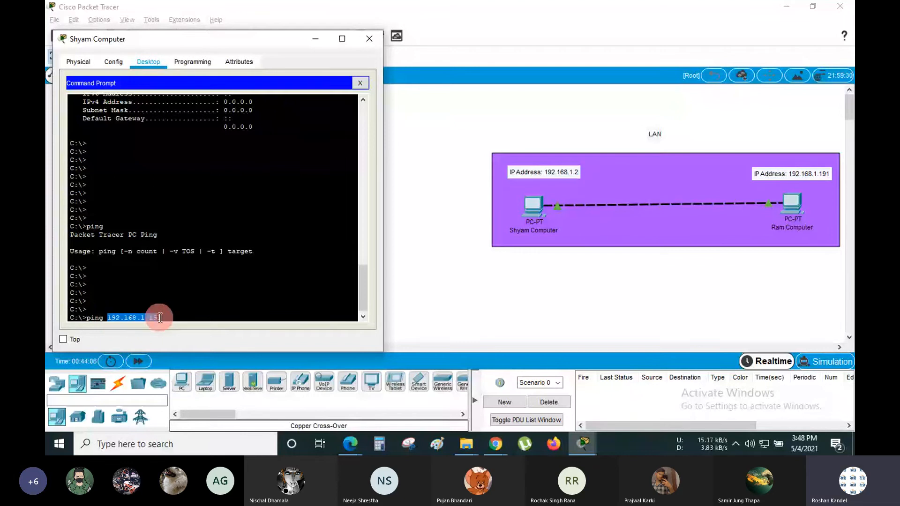
key(Return)
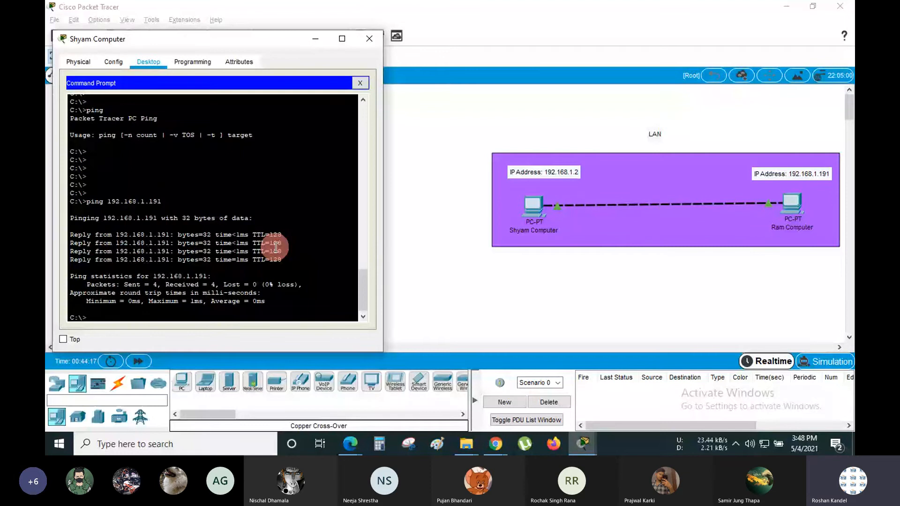
- Highlight the four Reply lines, their 32-byte sizes and the first reply's time<1ms
drag(282, 259, 71, 218)
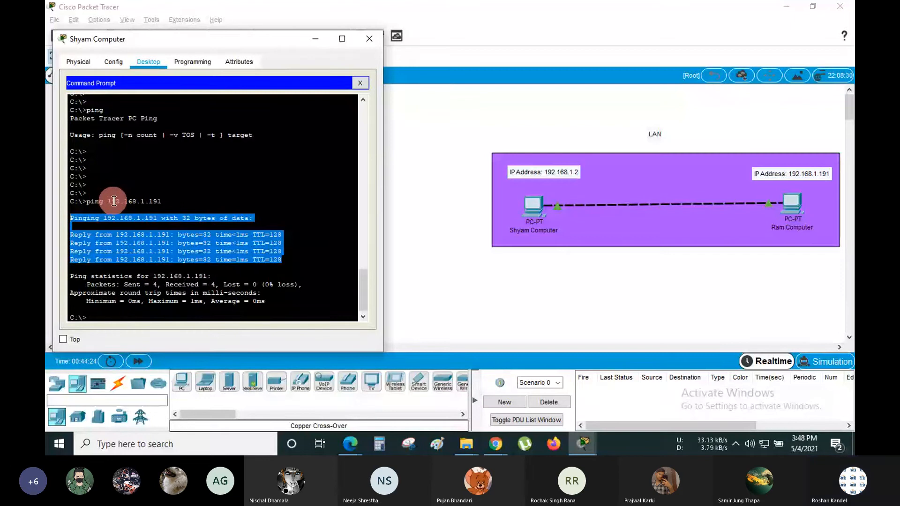
click(153, 235)
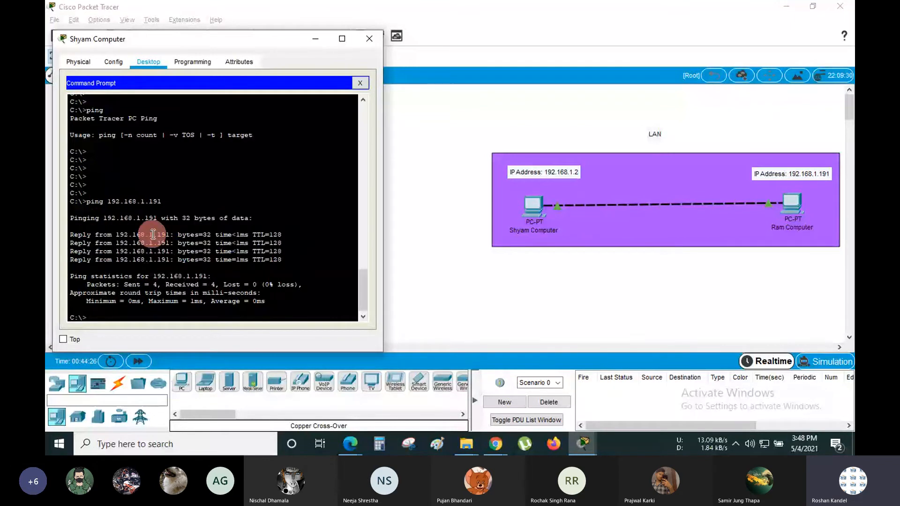
double_click(207, 234)
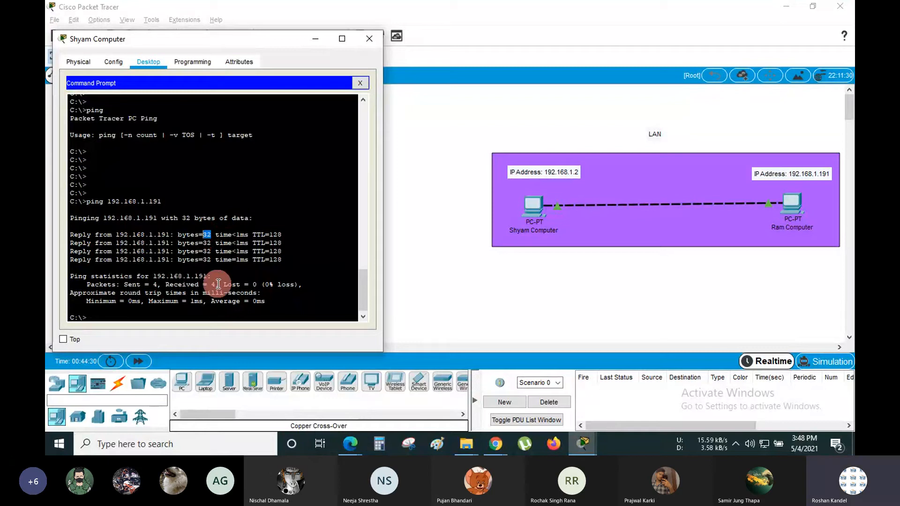
click(212, 245)
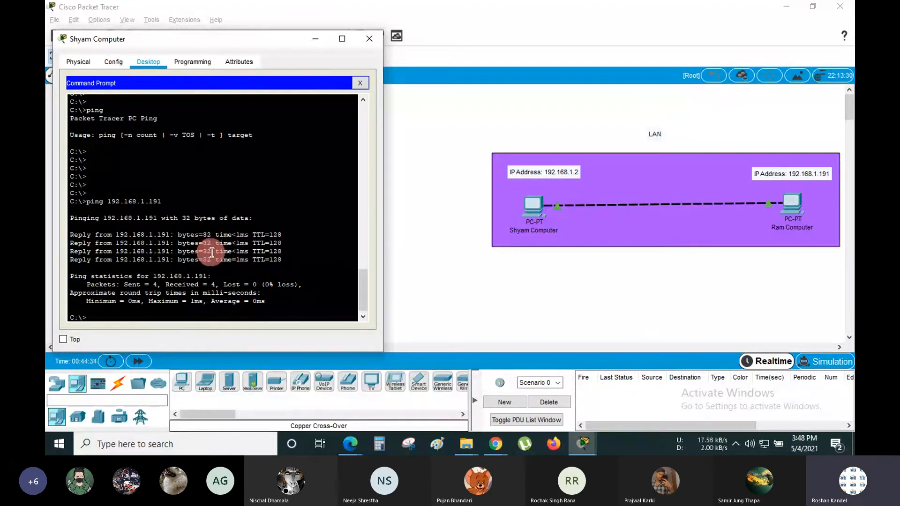
double_click(207, 252)
double_click(207, 259)
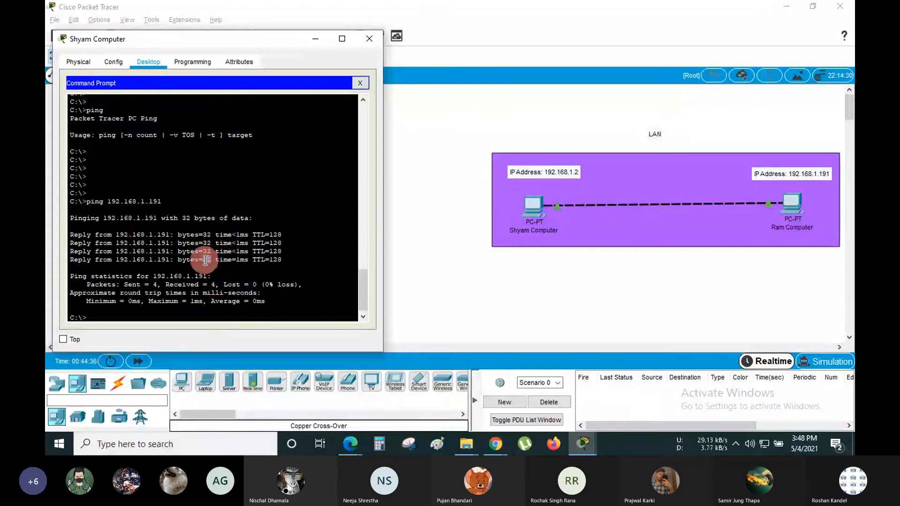
drag(251, 235, 218, 238)
- Toggle between workspace and Shyam Computer's window, reposition it, and add fresh prompt lines
click(570, 218)
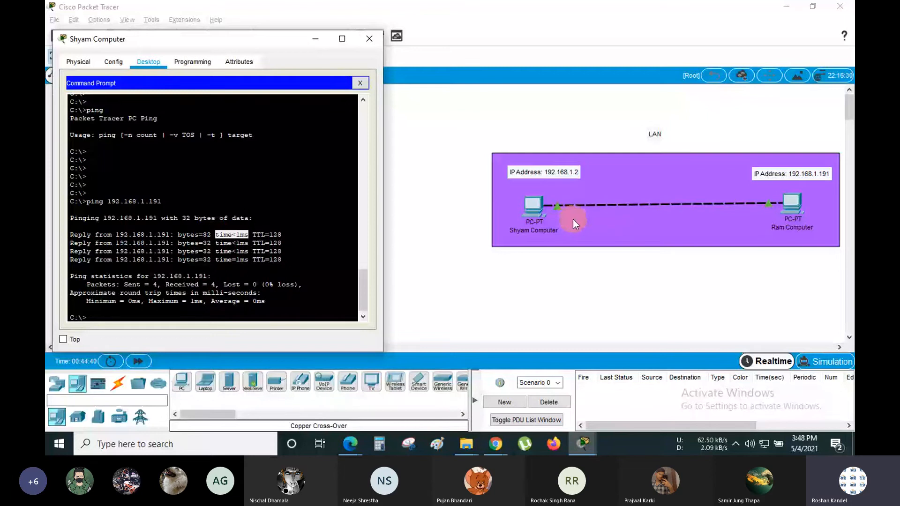
click(573, 219)
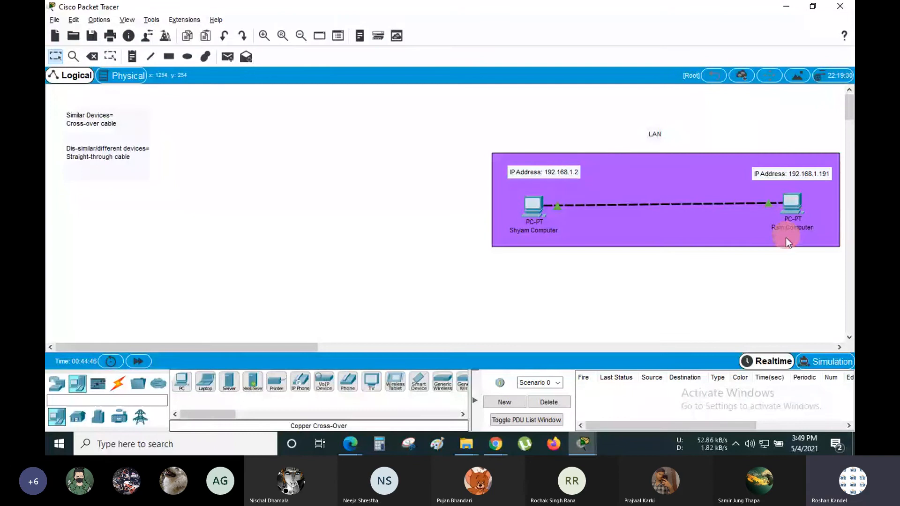
key(alt+Tab)
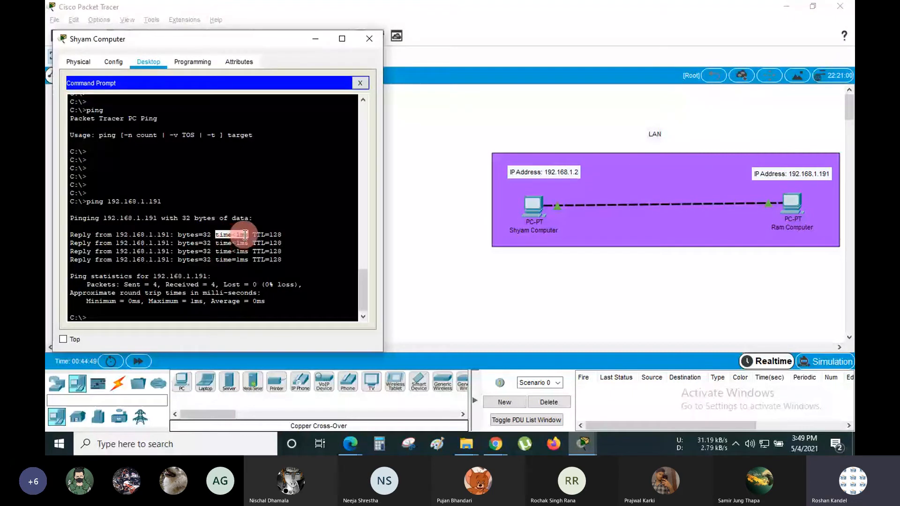
click(560, 243)
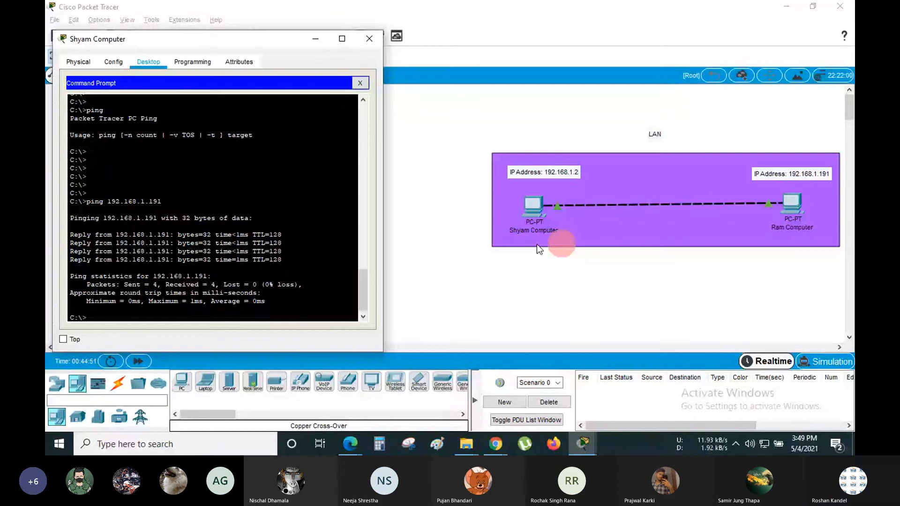
click(277, 242)
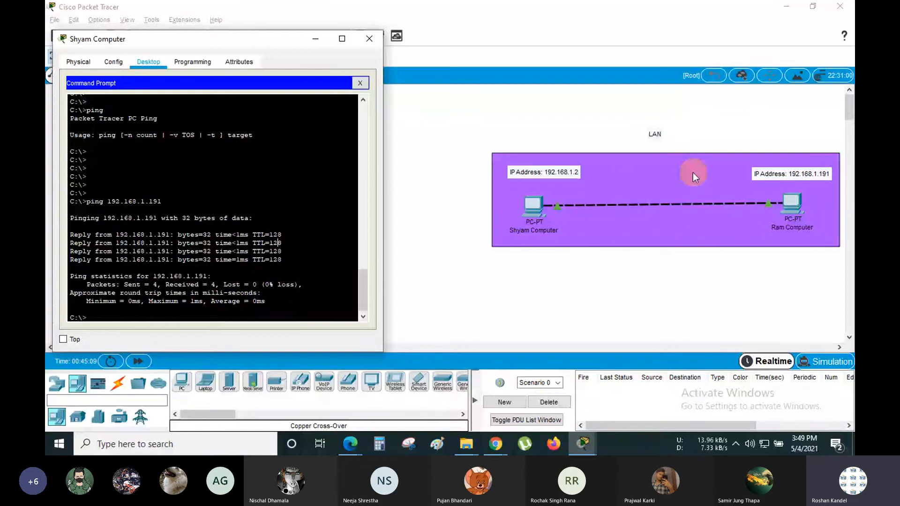
click(231, 269)
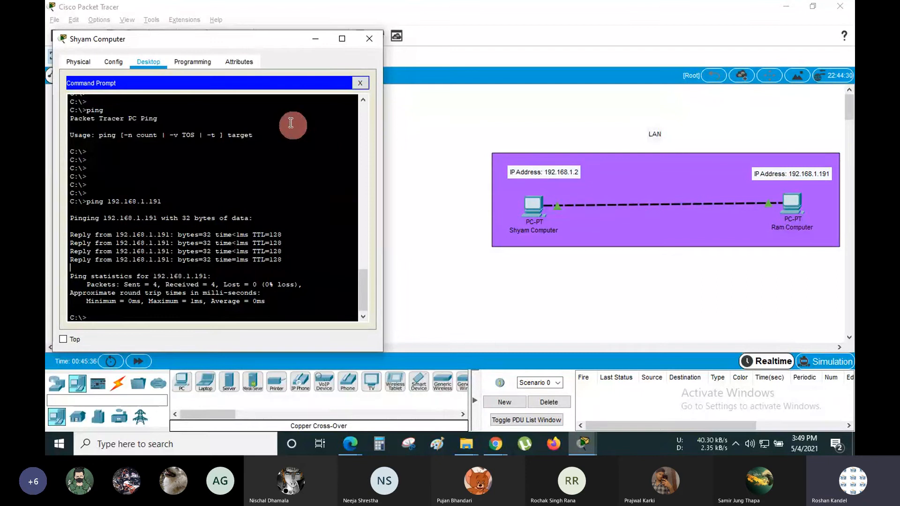
drag(223, 43, 256, 55)
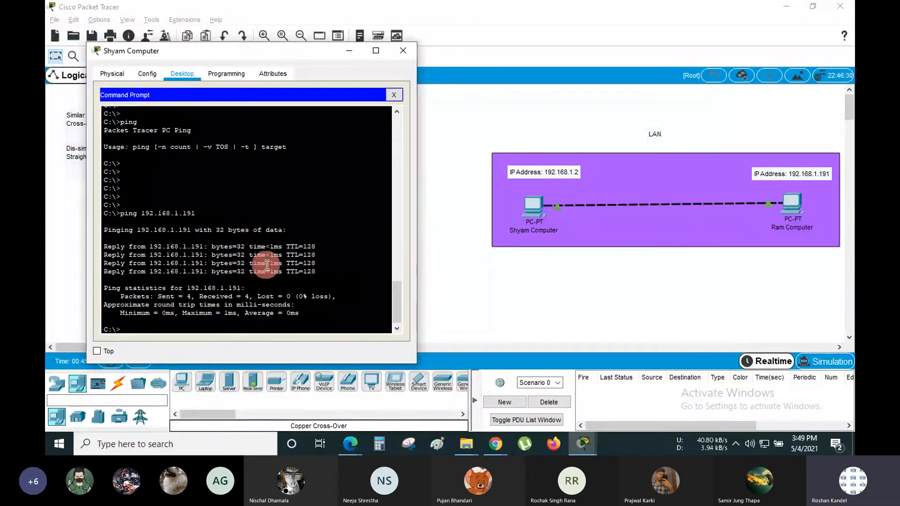
key(Return)
key(Return)
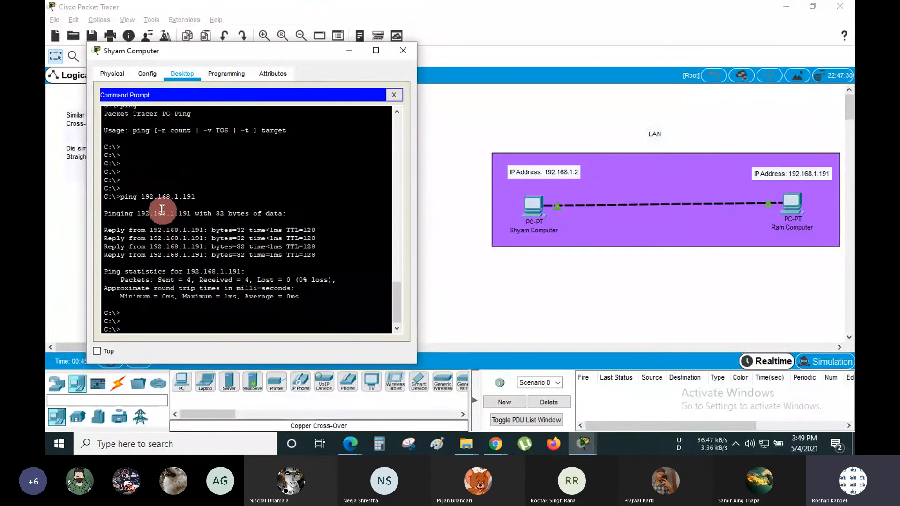
- Highlight the ping command, four replies and Packets/Received statistics, then add blank prompt lines
drag(122, 199, 197, 193)
drag(104, 229, 244, 231)
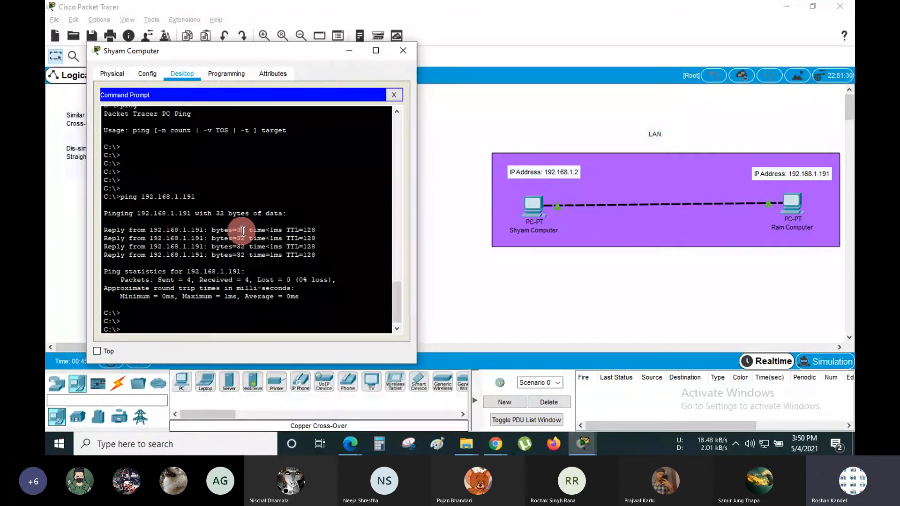
double_click(240, 230)
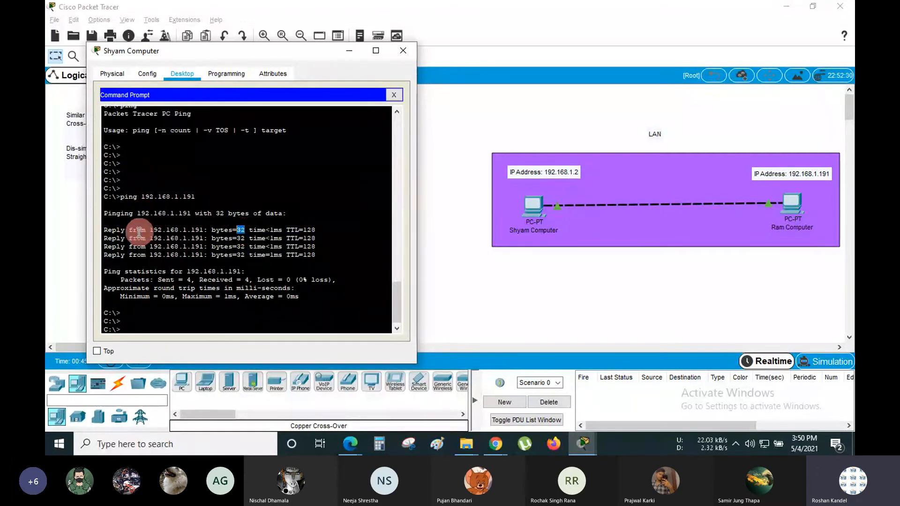
drag(109, 232, 320, 261)
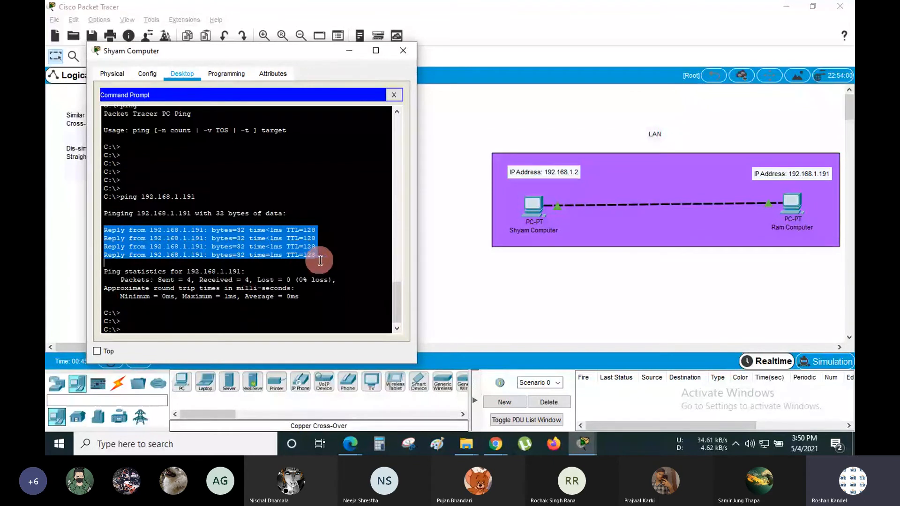
click(486, 209)
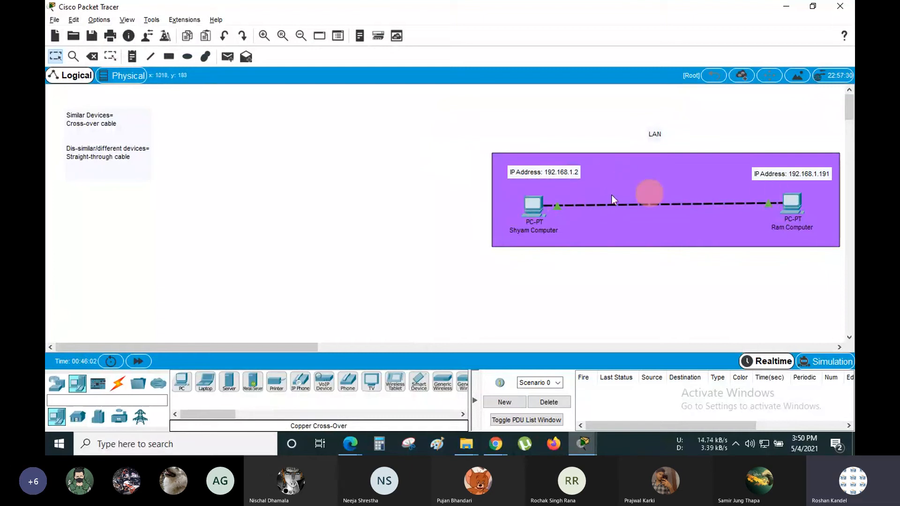
click(533, 205)
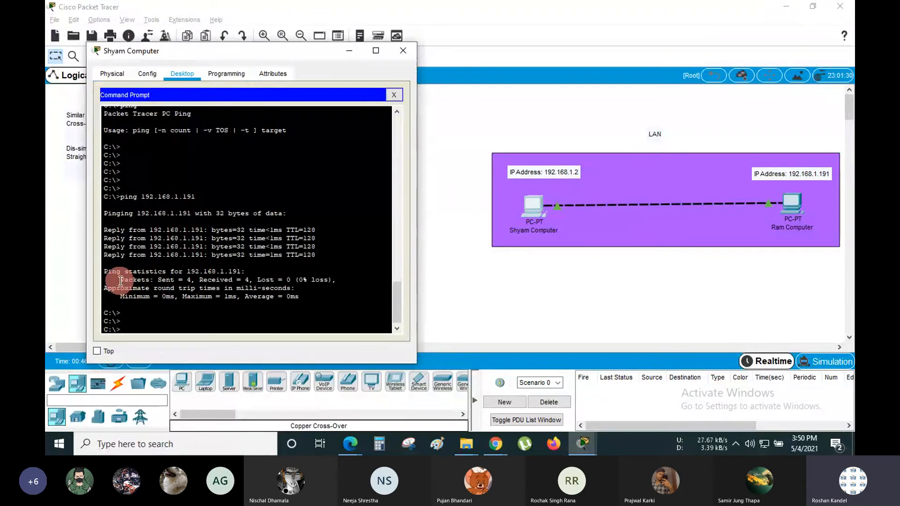
drag(121, 280, 336, 280)
double_click(225, 281)
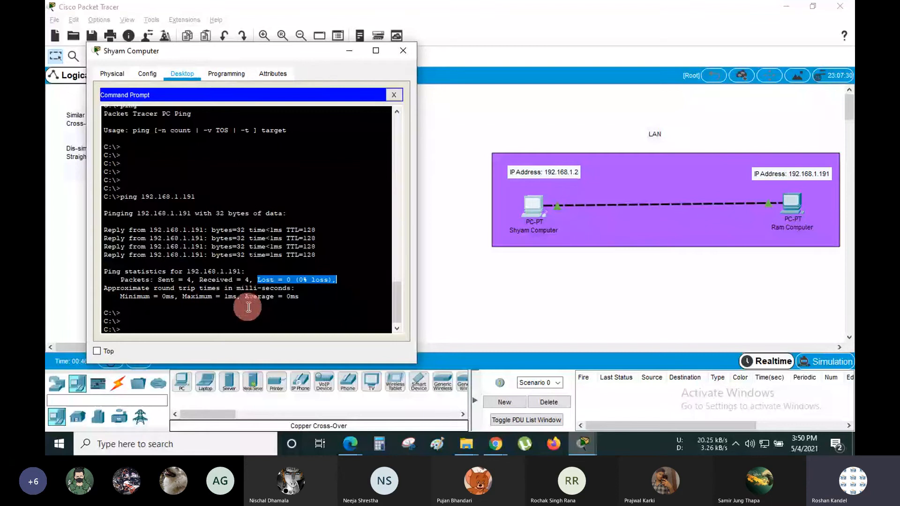
key(Return)
key(Return)
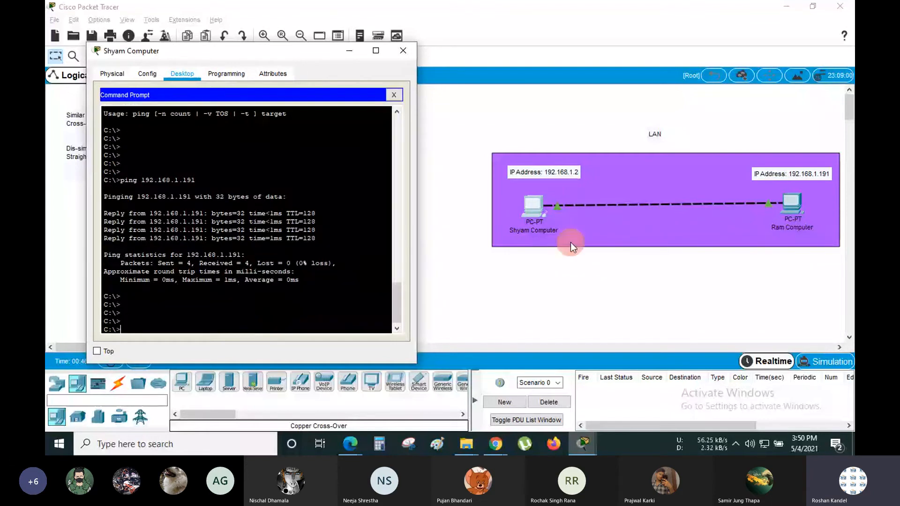
- Open Ram Computer's command prompt, move its window left, and type 'ping' at a fresh prompt
click(789, 201)
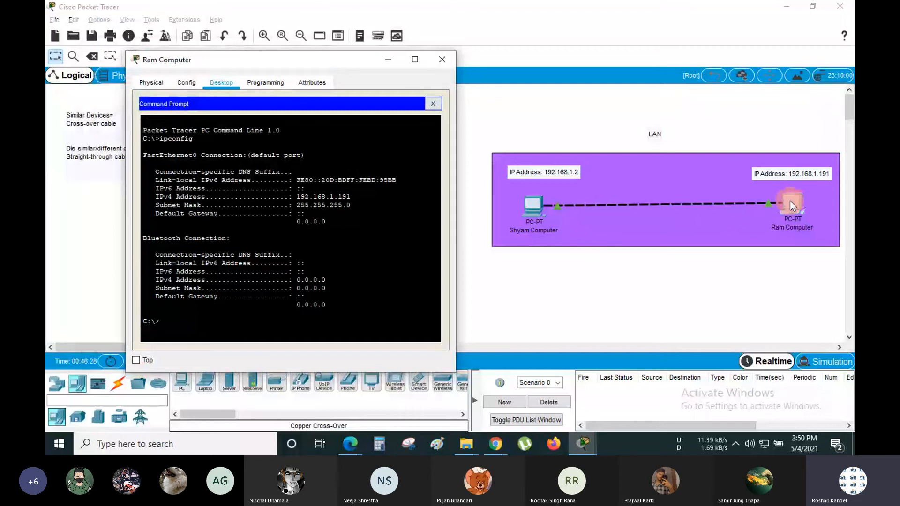
drag(326, 68, 261, 65)
click(442, 188)
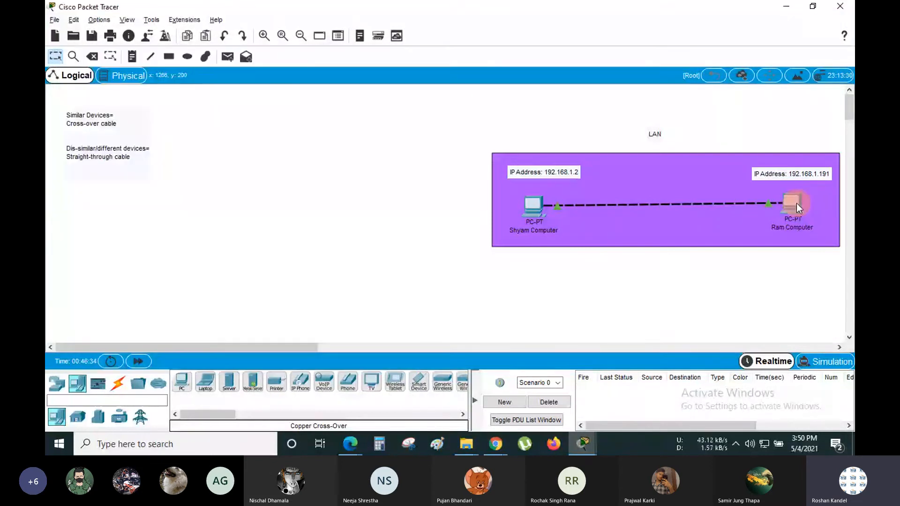
click(794, 199)
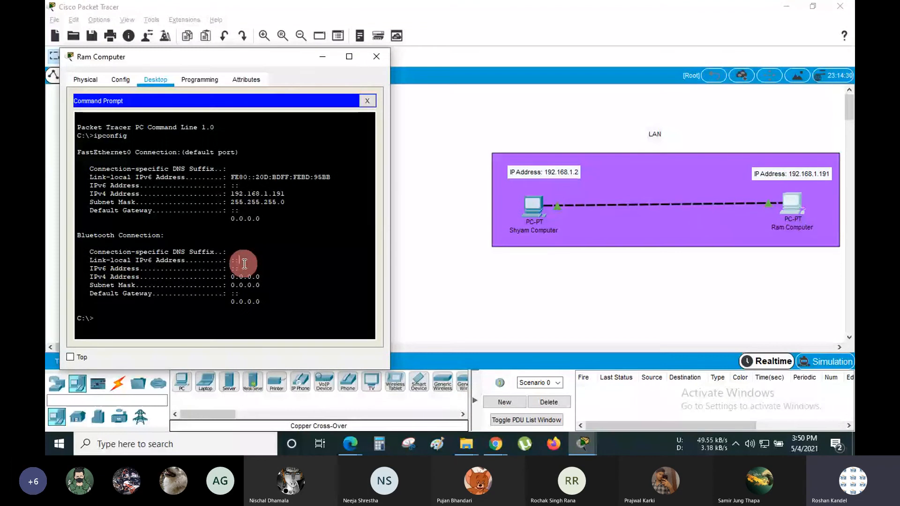
key(Return)
key(Return)
key(Return)
key(Return)
text(ping)
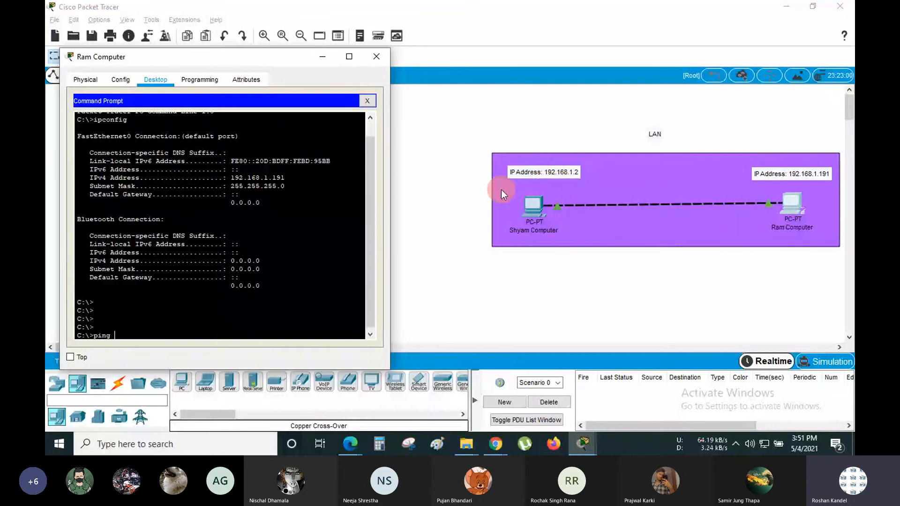
- Run 'ping 192.168.1.2' from Ram Computer, then launch the Windows console via Win+R
click(160, 337)
text(192)
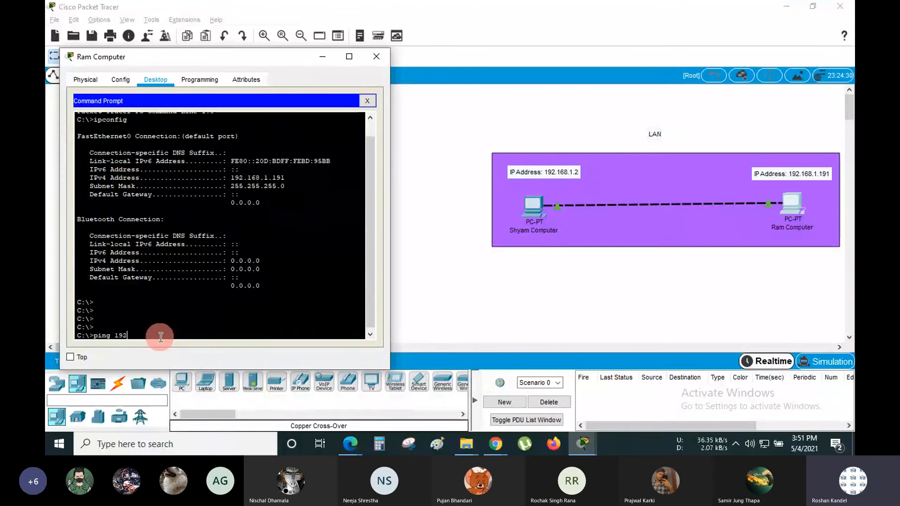
text(.168.1.2)
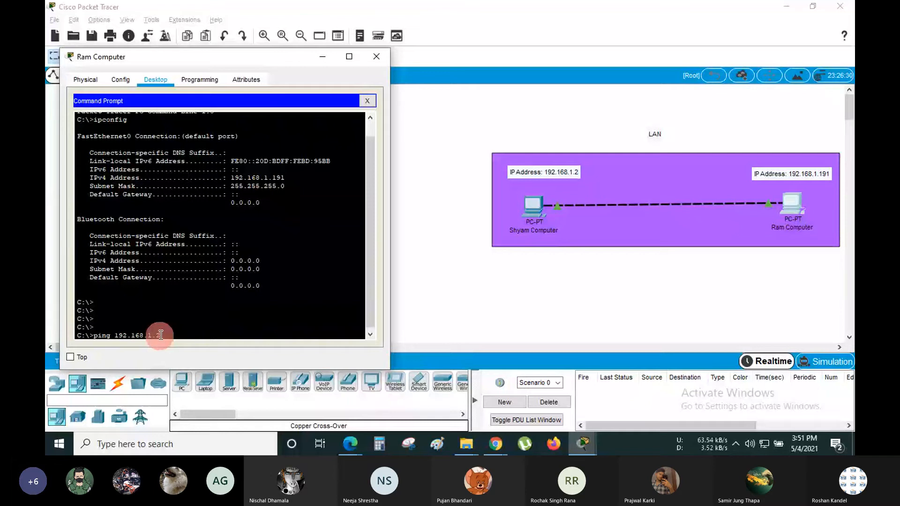
key(Return)
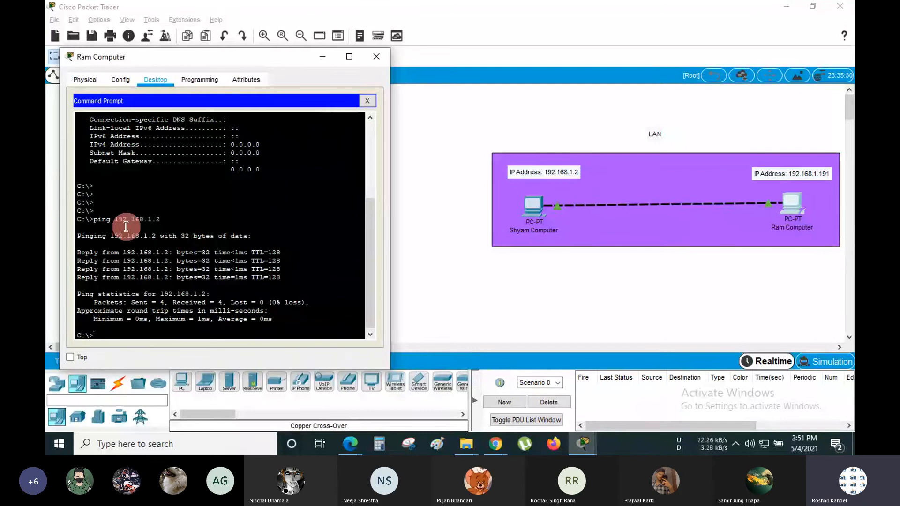
drag(110, 219, 93, 219)
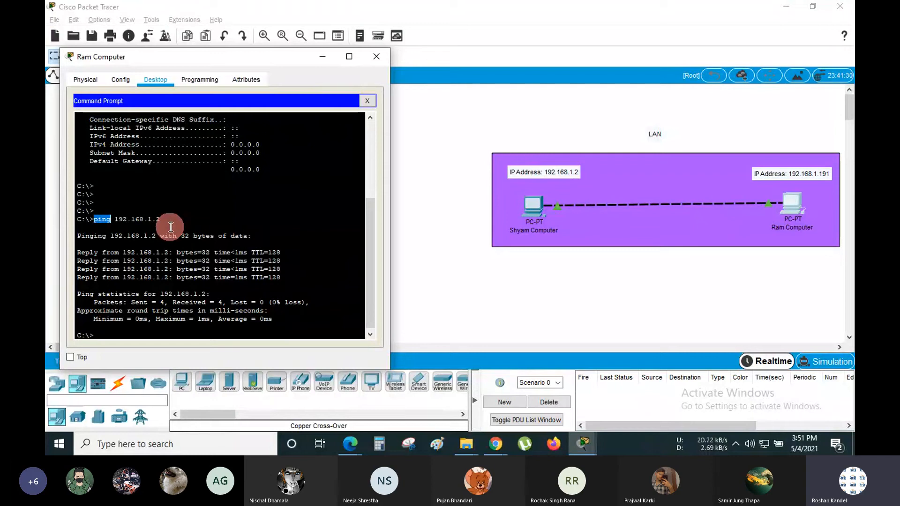
key(super+r)
key(Return)
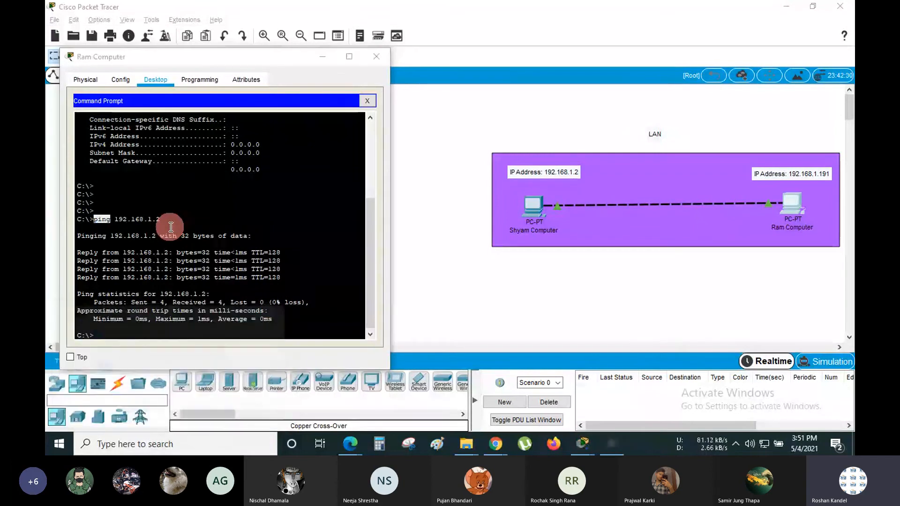
- Ping google.com in the Windows console and highlight the replies
text(ping g)
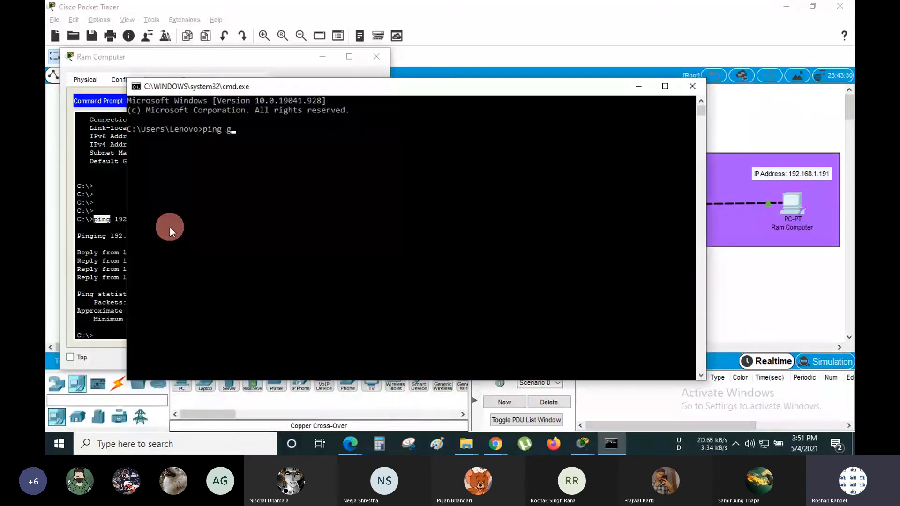
text(oogle.com)
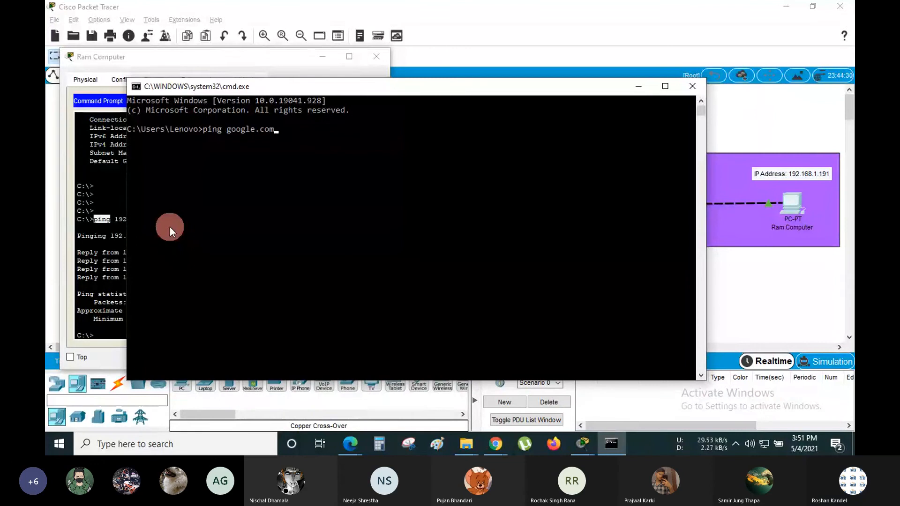
key(Return)
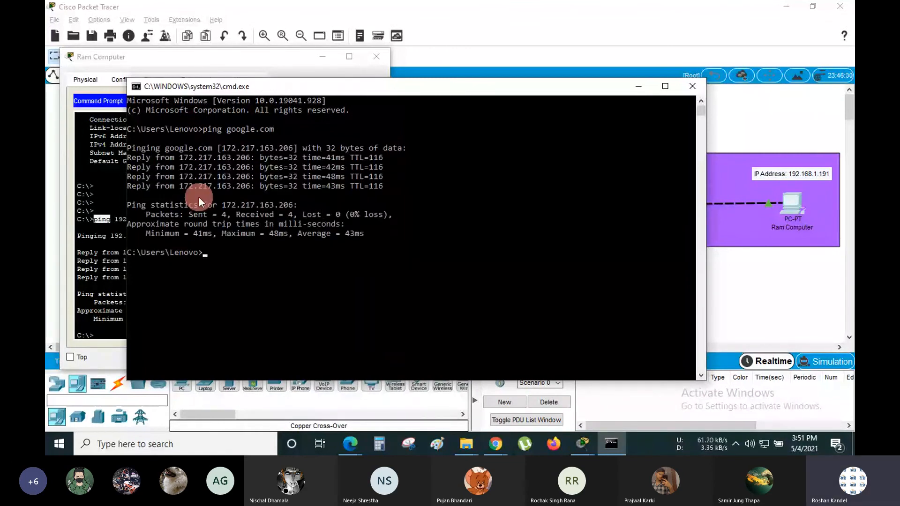
drag(388, 190, 118, 130)
click(257, 127)
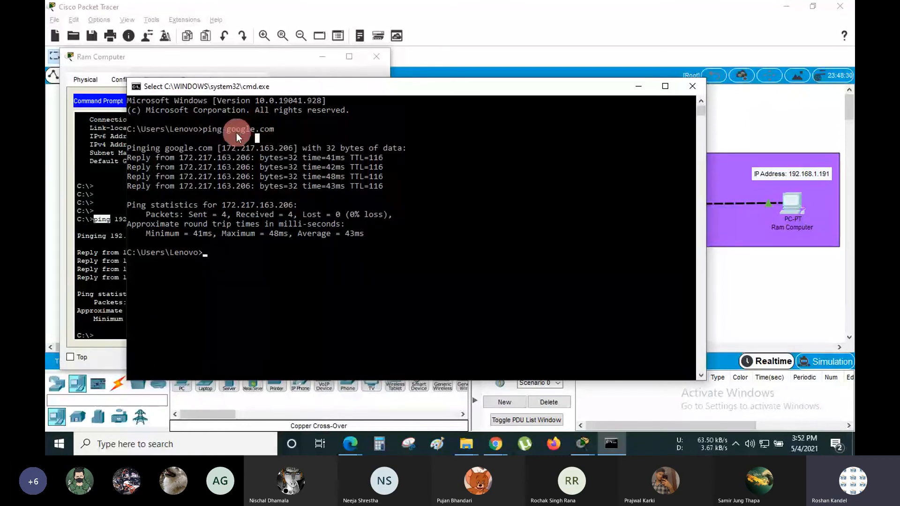
click(271, 130)
key(Return)
key(Return)
key(Return)
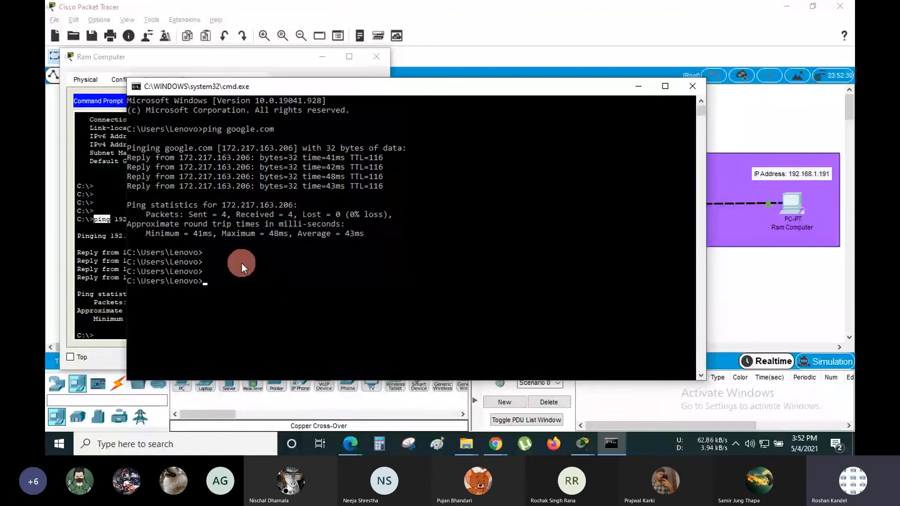
- Ping google.com a second time, review the replies, and close the console
text(ping google)
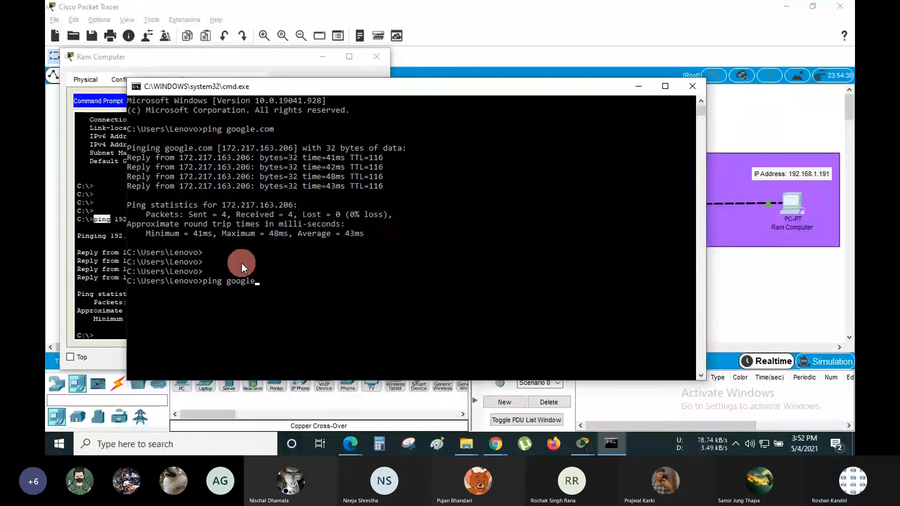
text(.com)
key(Return)
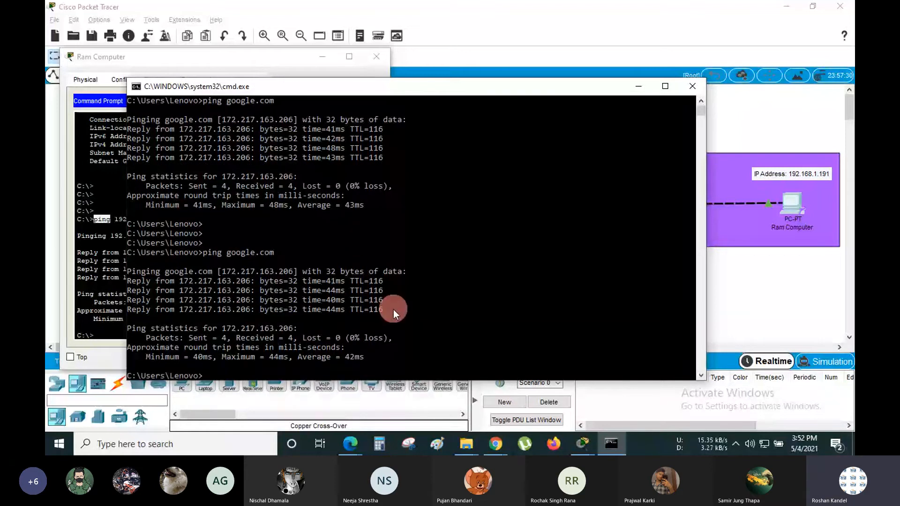
drag(387, 314, 125, 252)
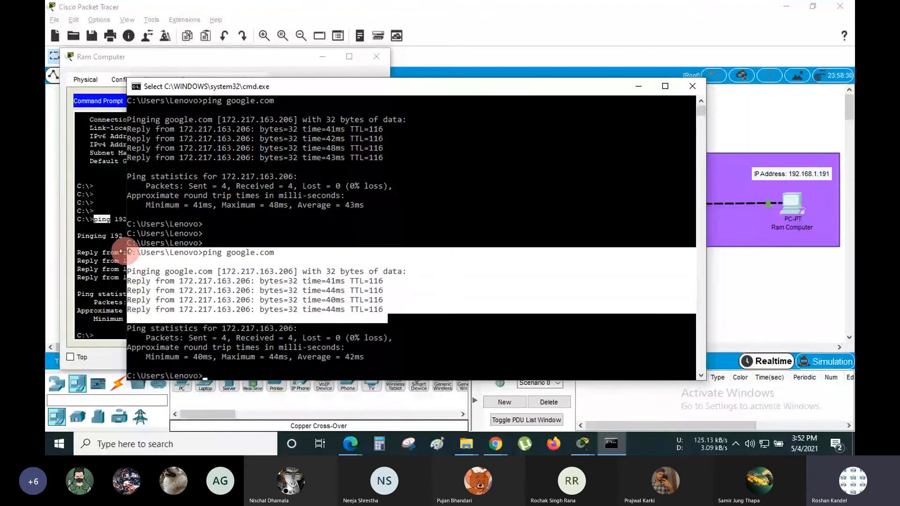
click(232, 271)
scroll(388, 296, down, 9)
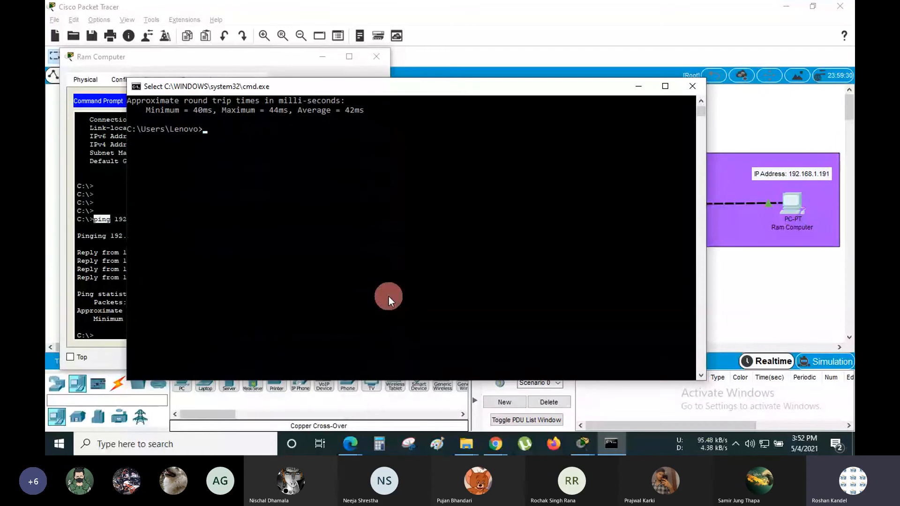
scroll(389, 296, up, 6)
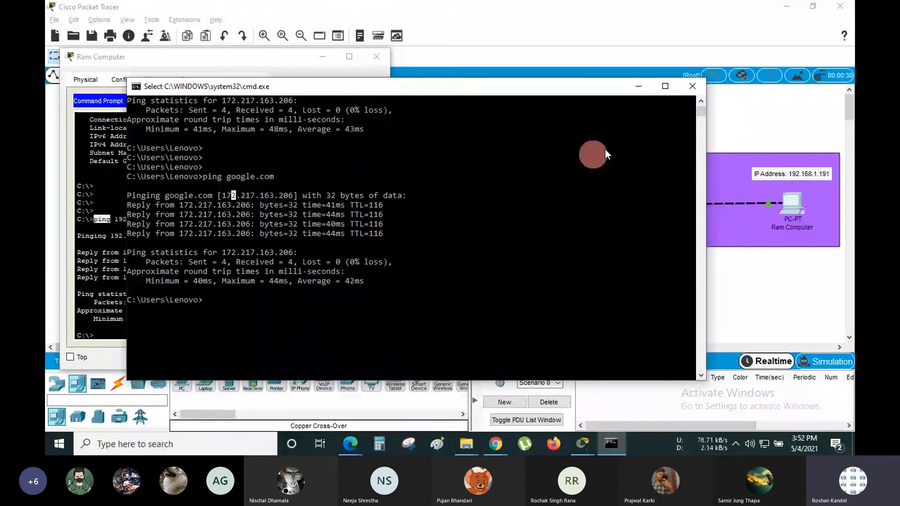
click(443, 244)
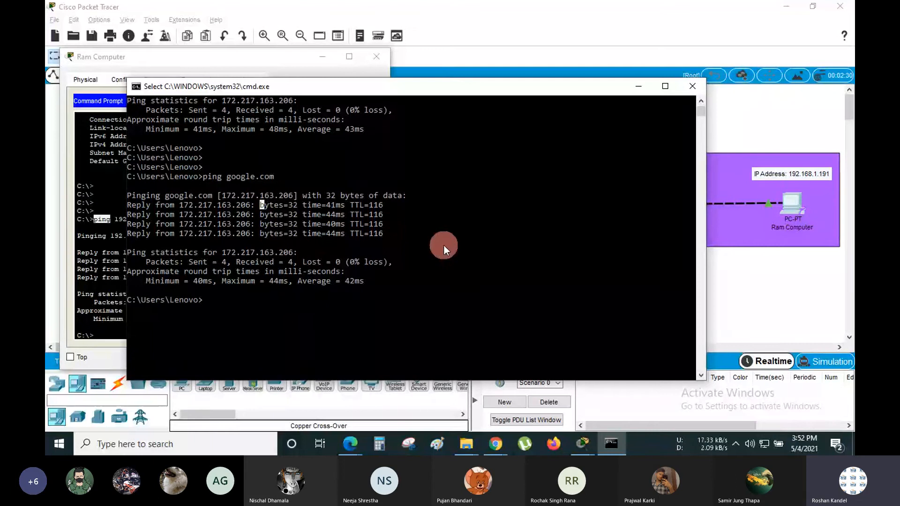
click(692, 86)
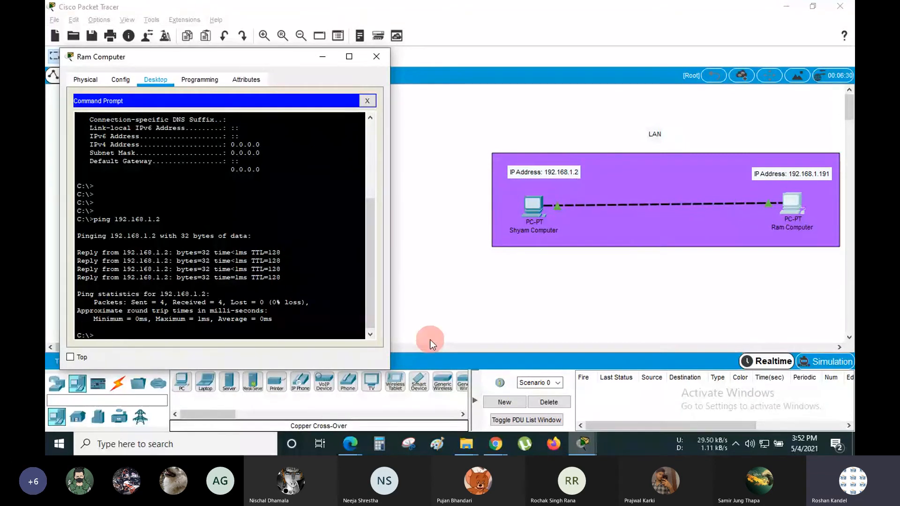
- Add blank lines in Ram Computer's terminal and return to the LAN canvas
key(Return)
key(Return)
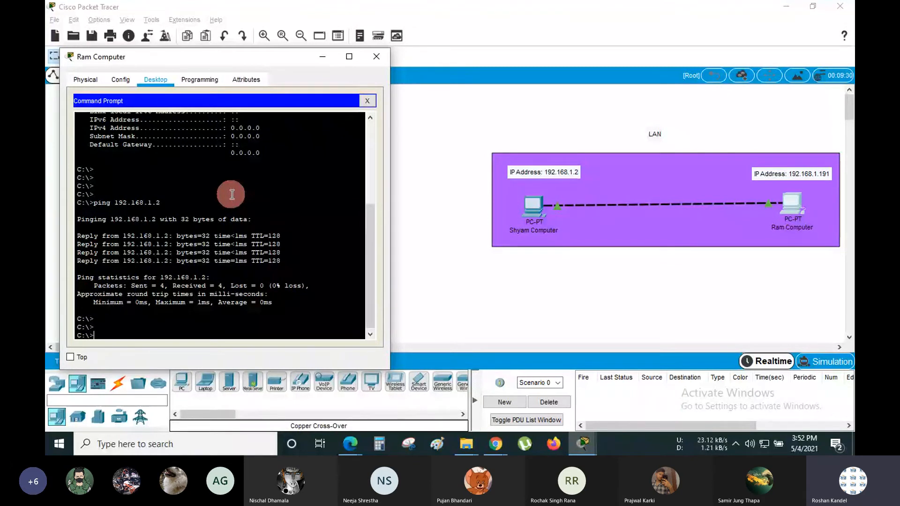
click(438, 181)
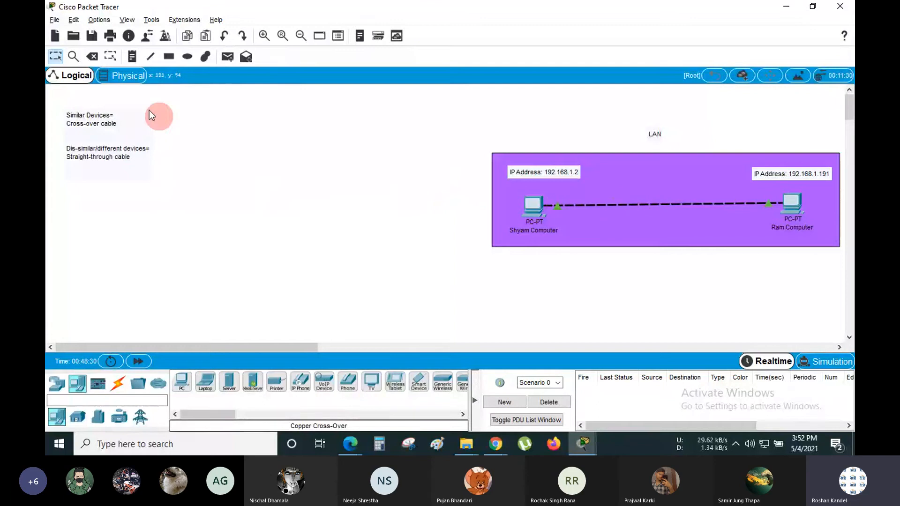
- Delete the cable linking Shyam Computer and Ram Computer
click(93, 56)
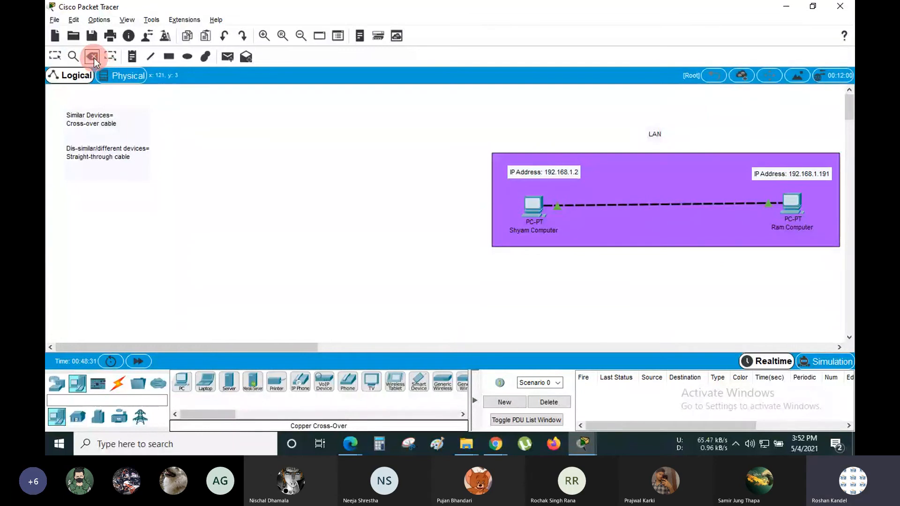
click(662, 205)
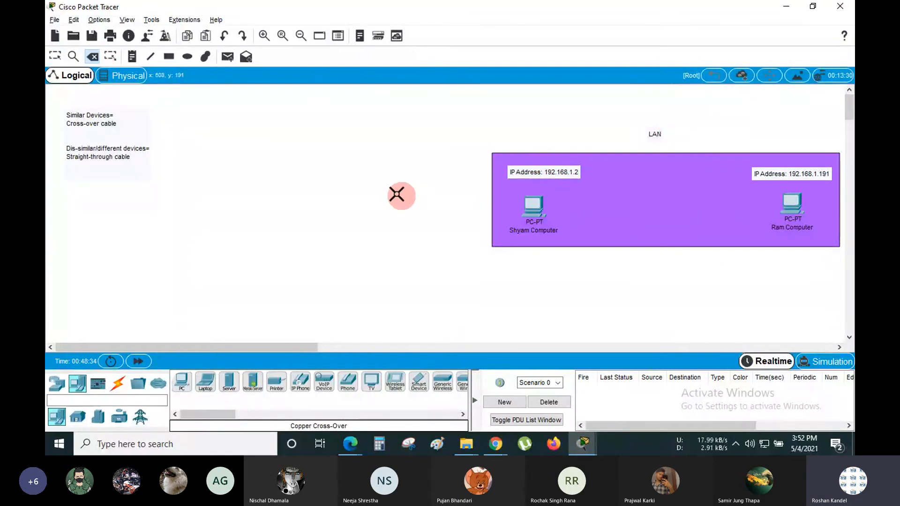
click(54, 57)
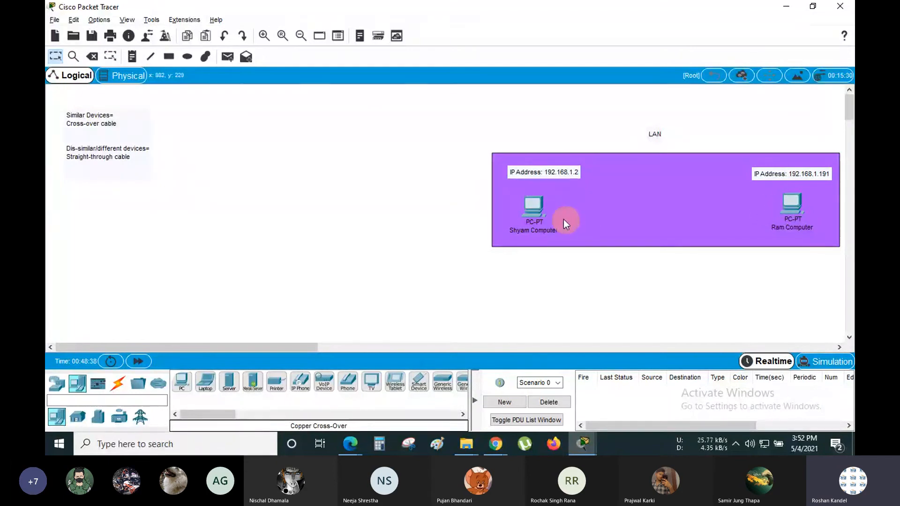
- Recall and rerun 'ping 192.168.1.191' in Shyam Computer's command prompt
click(534, 207)
key(Return)
key(Return)
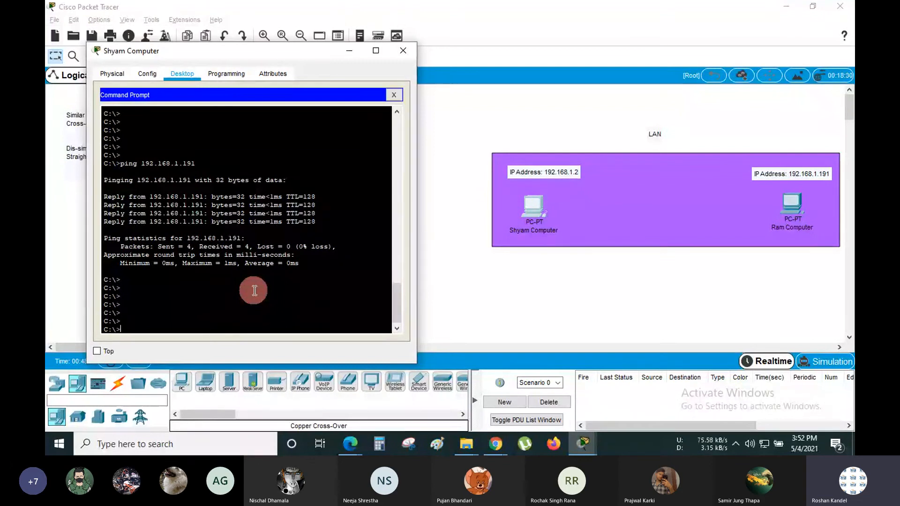
text(ipconfig/all)
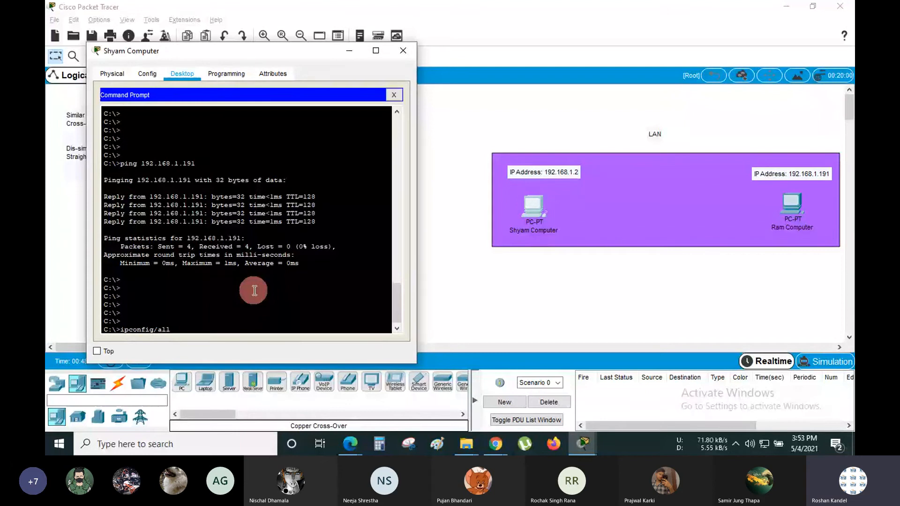
key(Up)
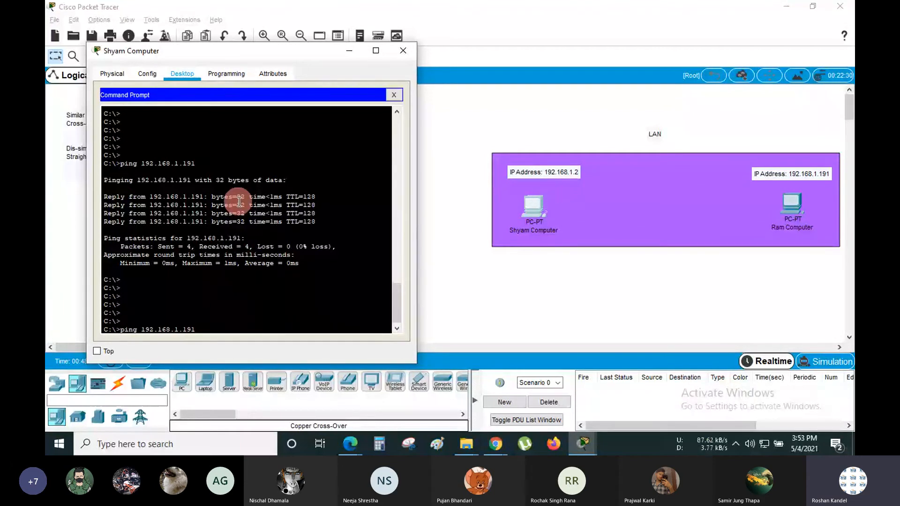
key(Return)
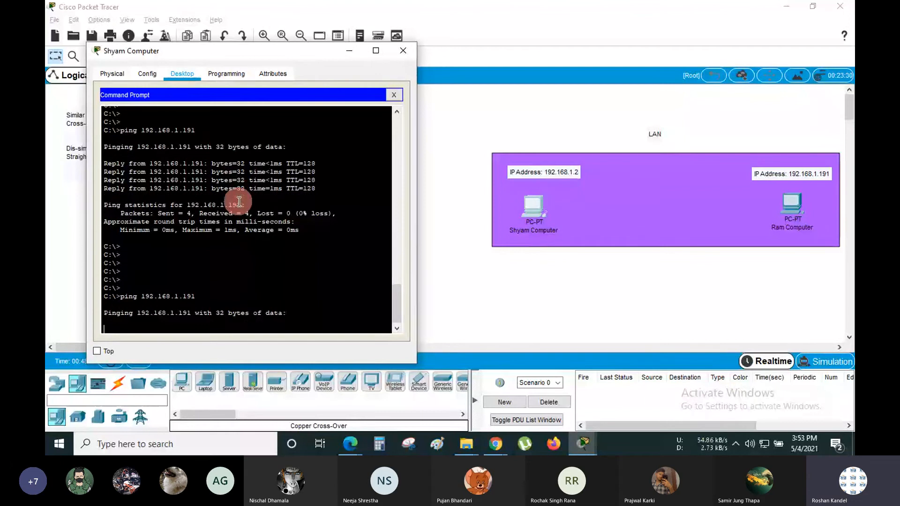
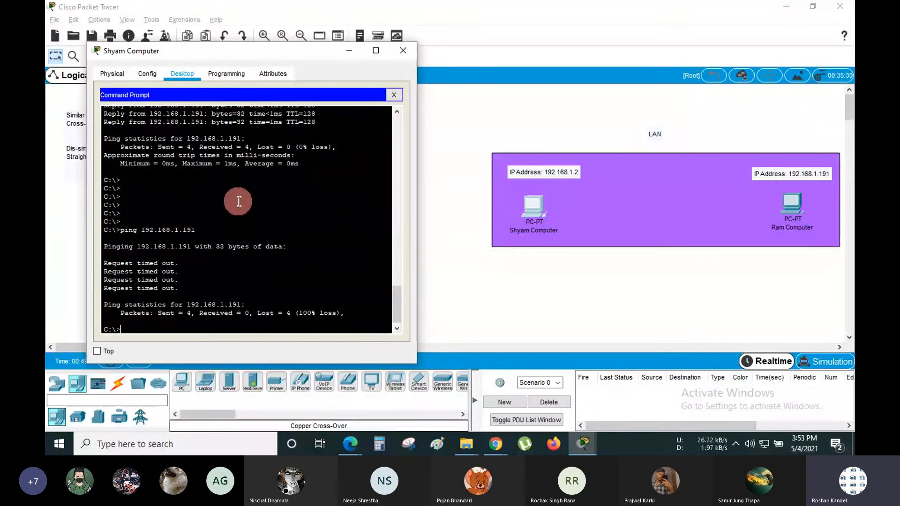
- Highlight the failed ping statistics, then bring the LAN workspace forward and select the LAN area
drag(157, 317, 339, 314)
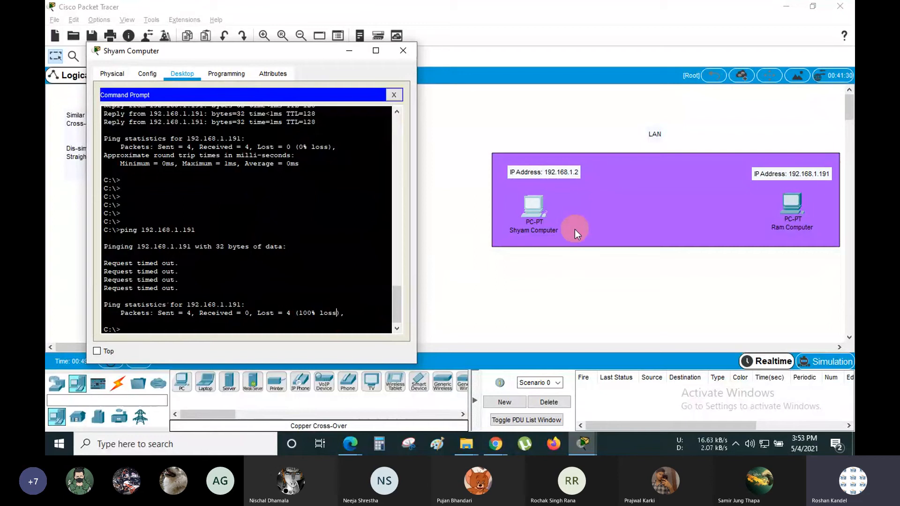
click(565, 260)
drag(505, 128, 555, 248)
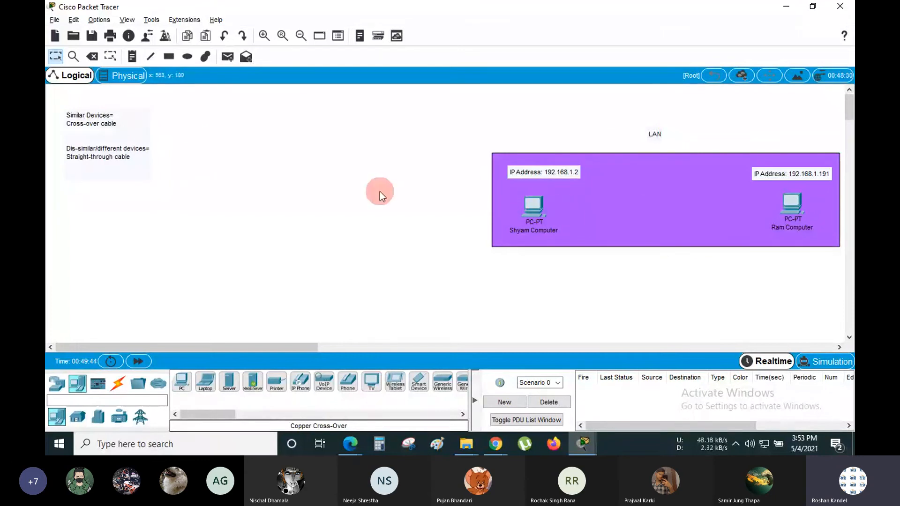
click(536, 208)
click(550, 108)
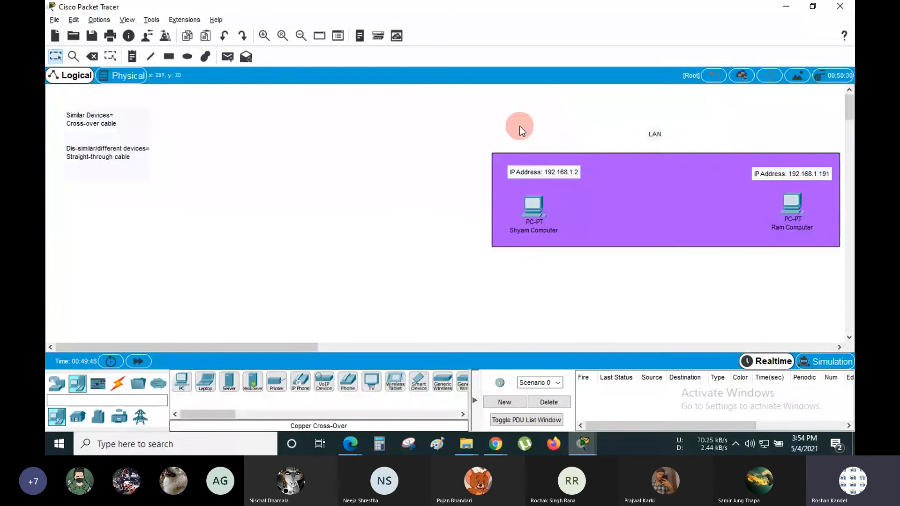
drag(511, 122, 829, 278)
drag(489, 115, 842, 269)
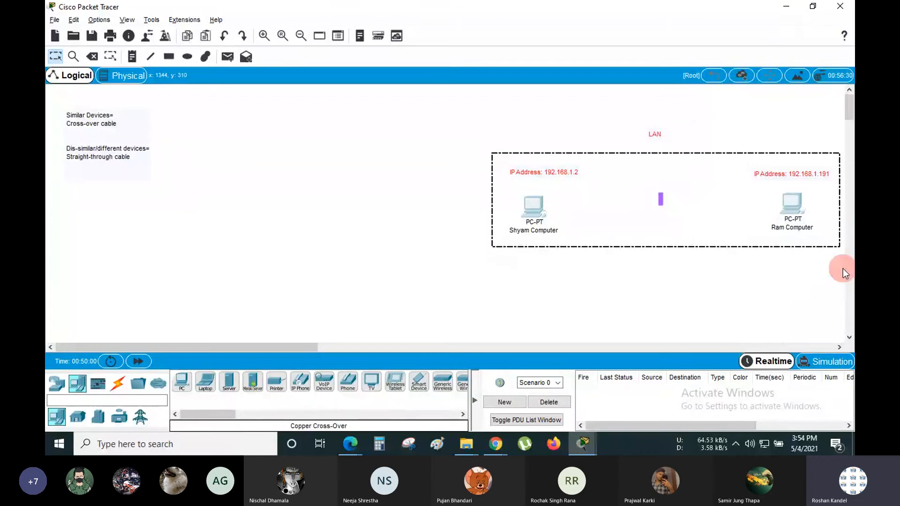
click(689, 286)
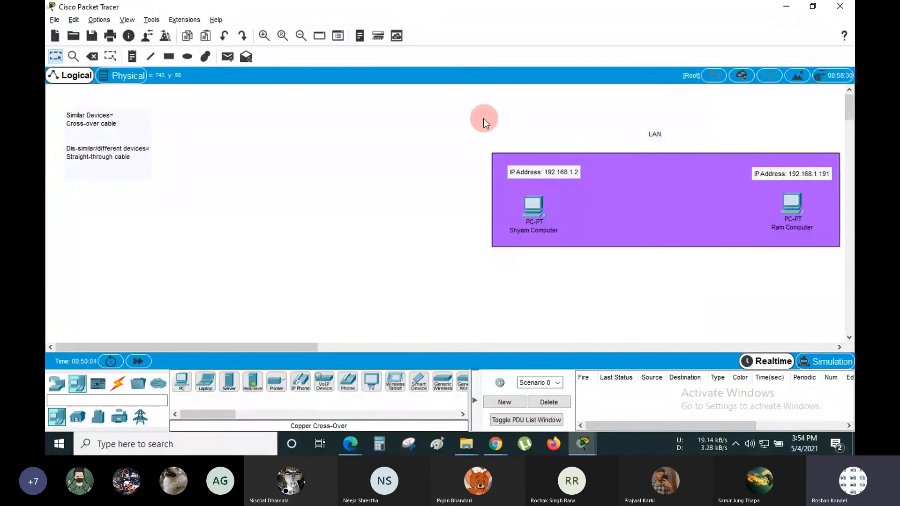
drag(482, 117, 841, 266)
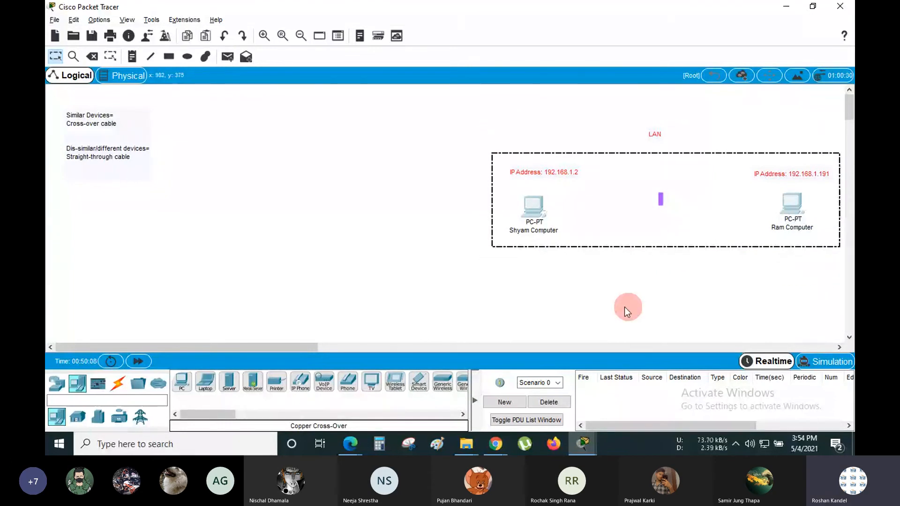
click(617, 308)
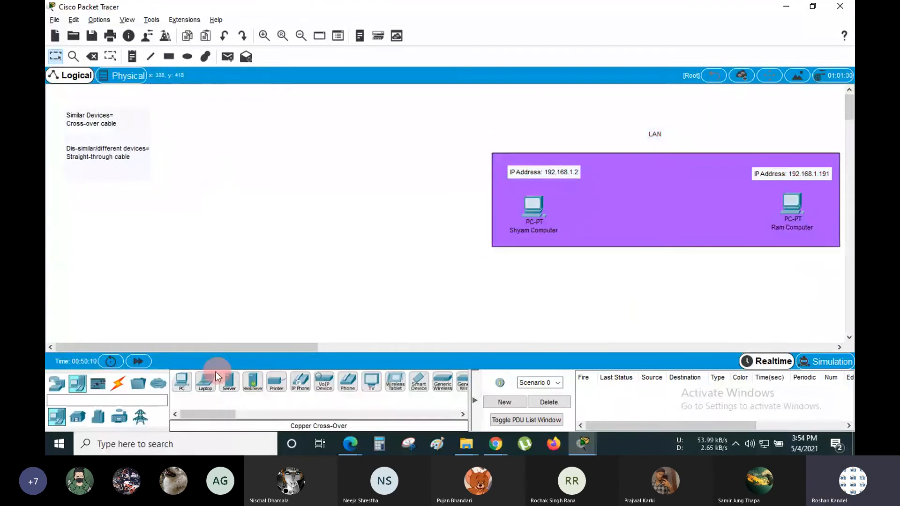
- Connect the 192.168.1.2 and 192.168.1.191 PCs with a copper cross-over cable on FastEthernet0
click(123, 384)
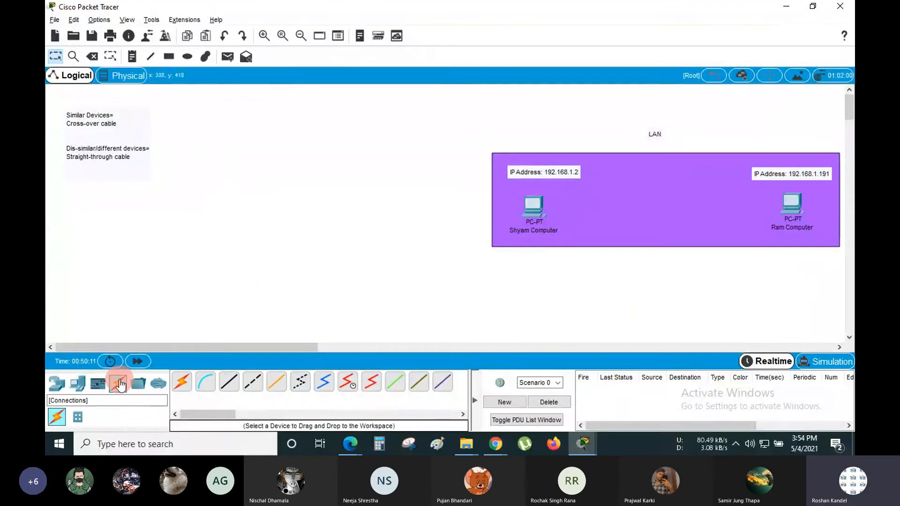
click(253, 384)
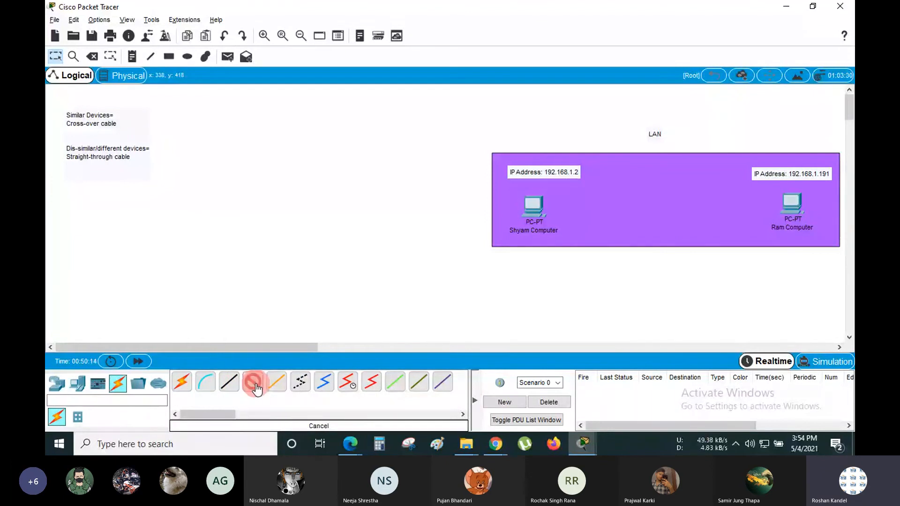
click(532, 206)
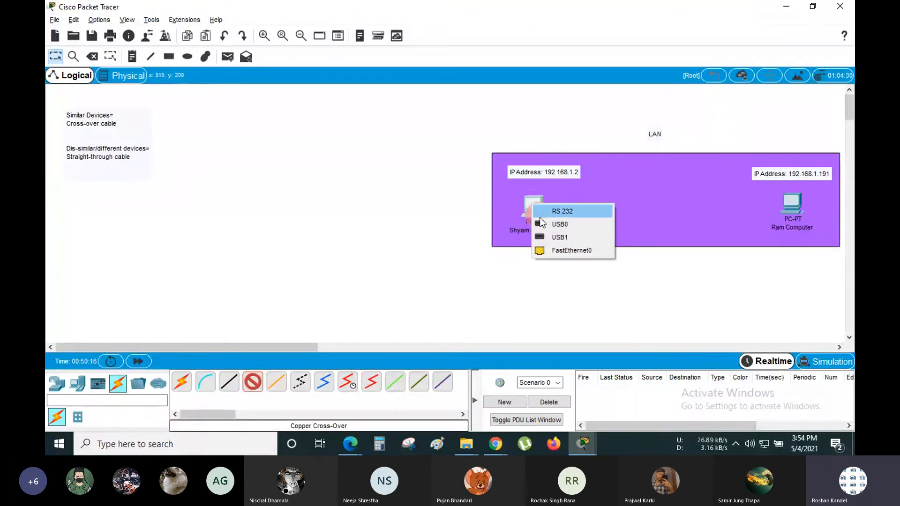
click(553, 247)
click(776, 203)
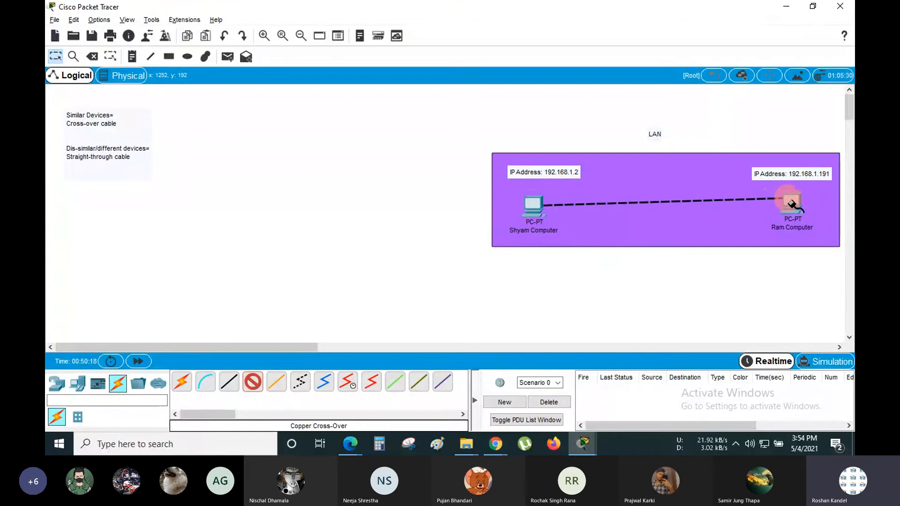
click(791, 246)
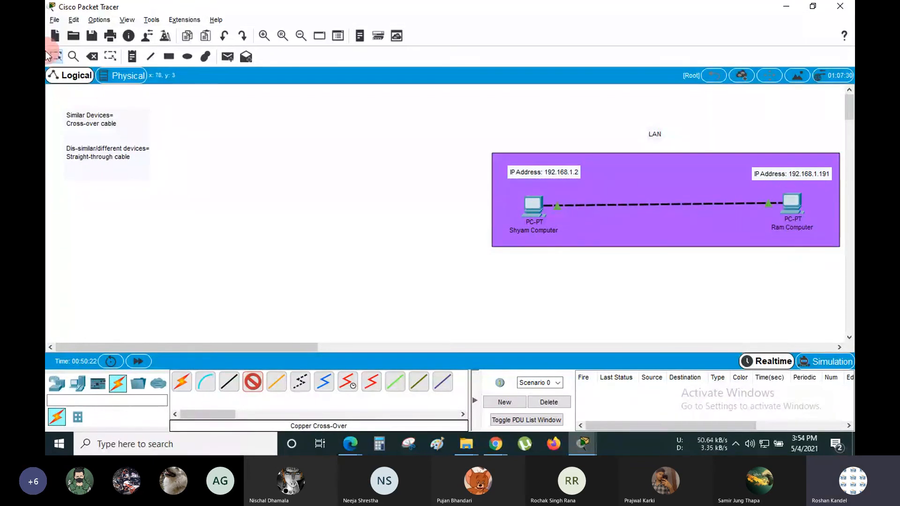
- Open the 192.168.1.2 PC's Command Prompt
click(57, 56)
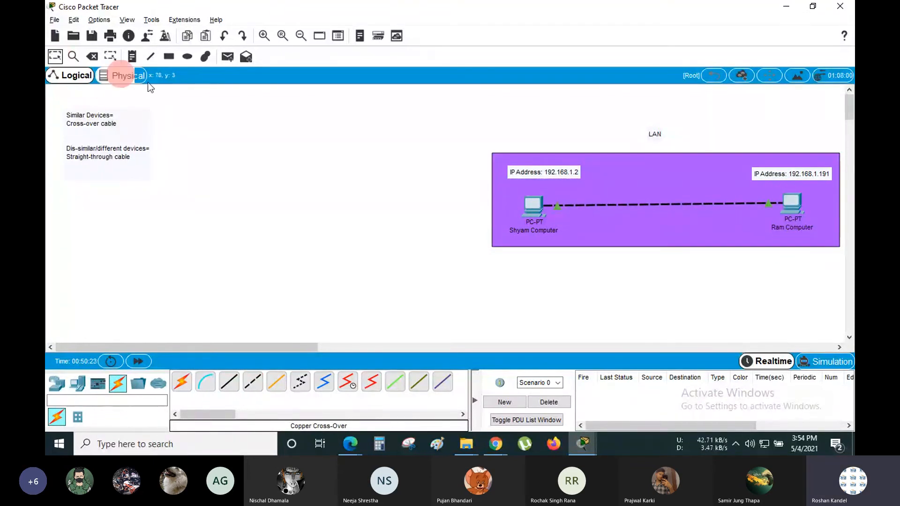
click(534, 208)
click(270, 302)
- Rerun ping 192.168.1.191, getting 0% loss, then minimize the PC window
key(Return)
key(Return)
key(Return)
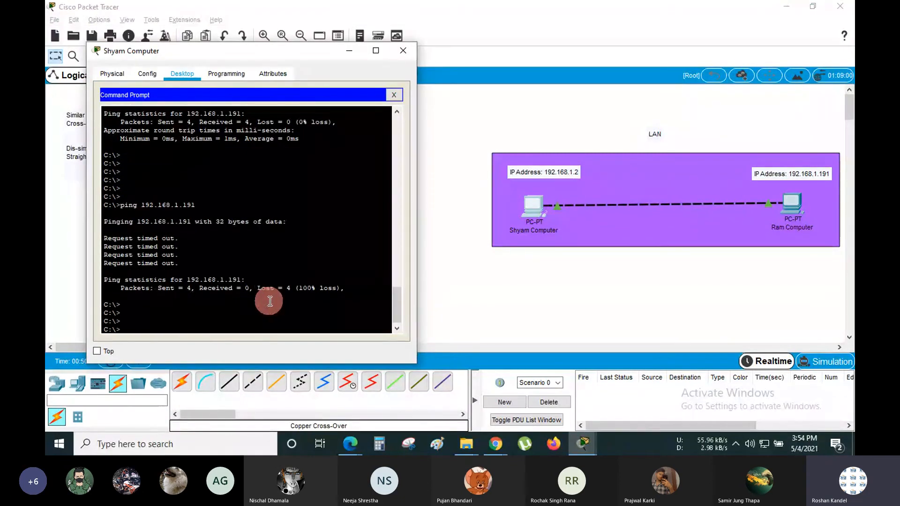
key(Up)
key(Return)
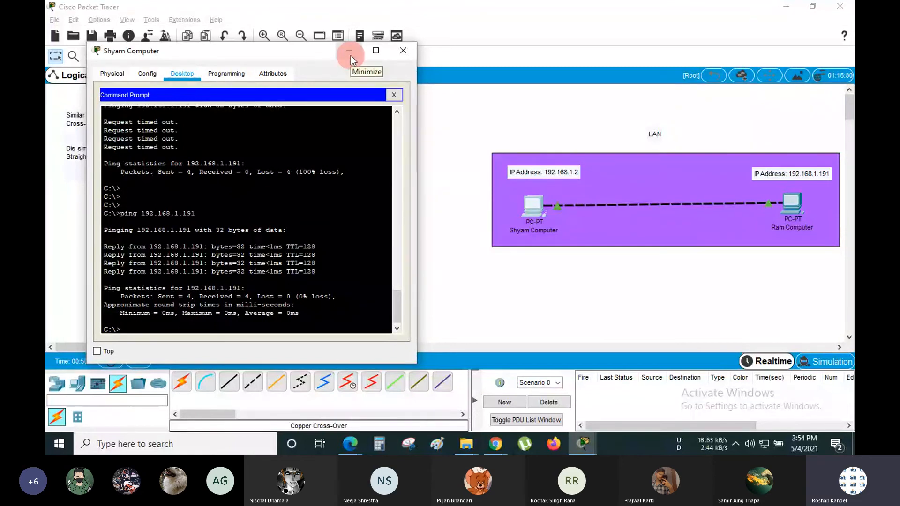
drag(235, 54, 238, 49)
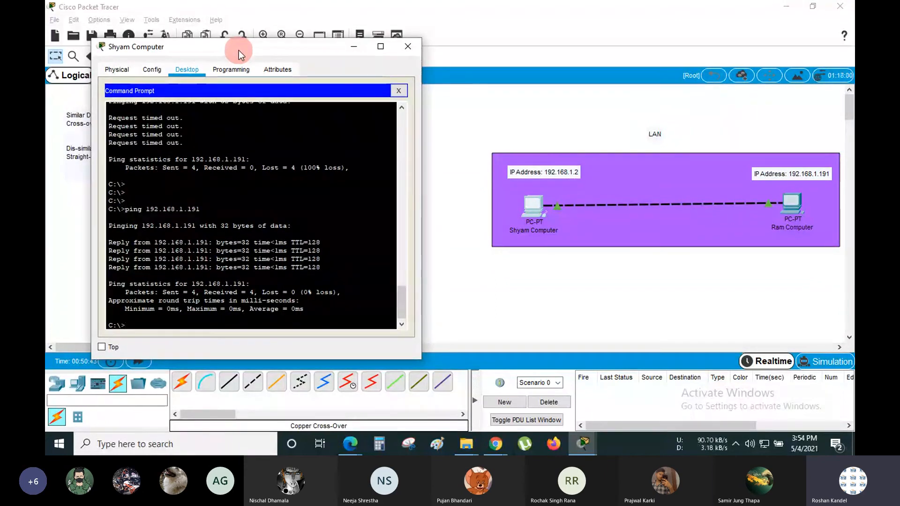
click(347, 47)
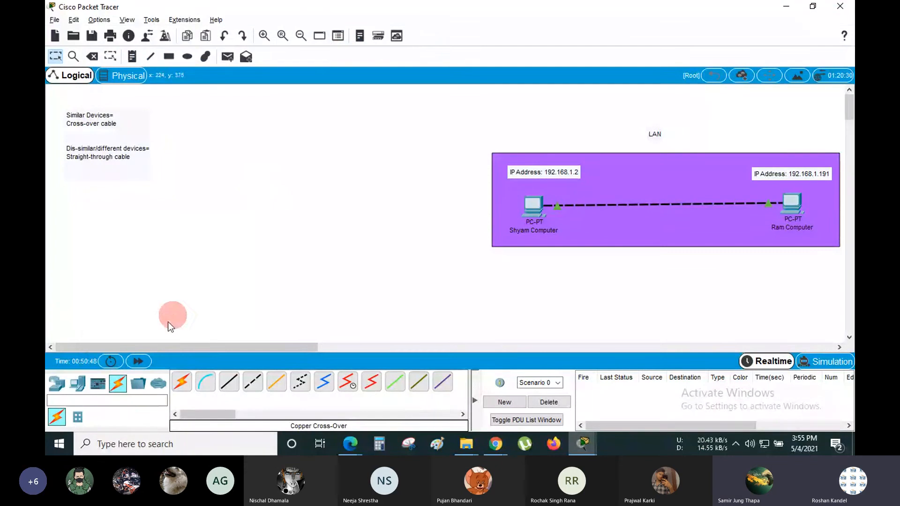
- Browse Network Devices, Routers, Switches and cable types, ending back on End Devices
click(57, 384)
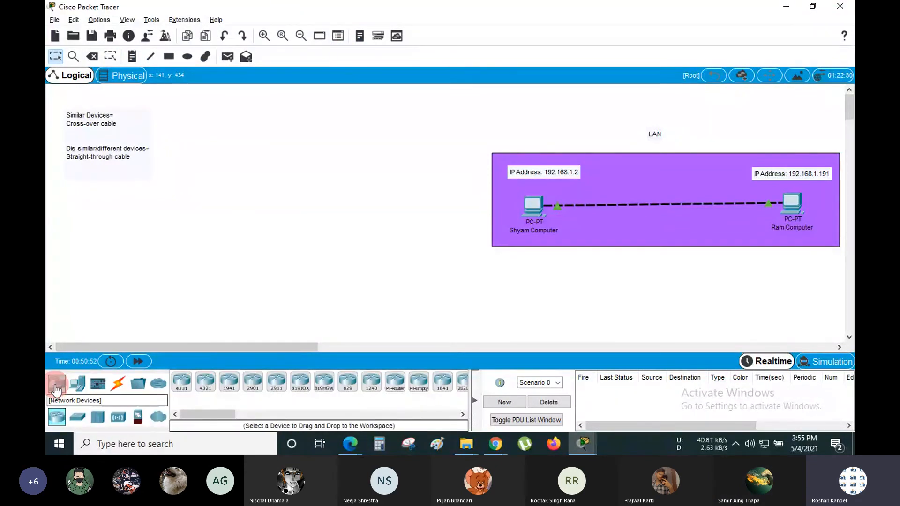
click(56, 417)
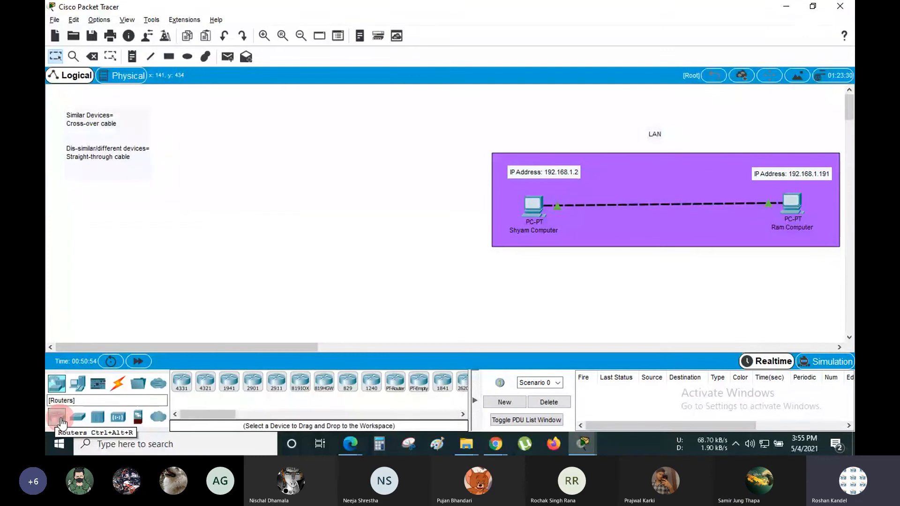
click(96, 416)
click(77, 383)
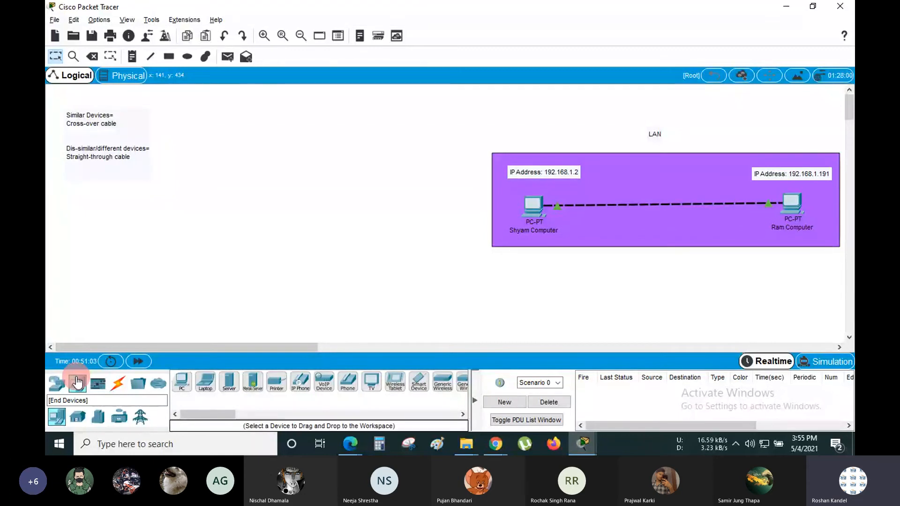
click(187, 380)
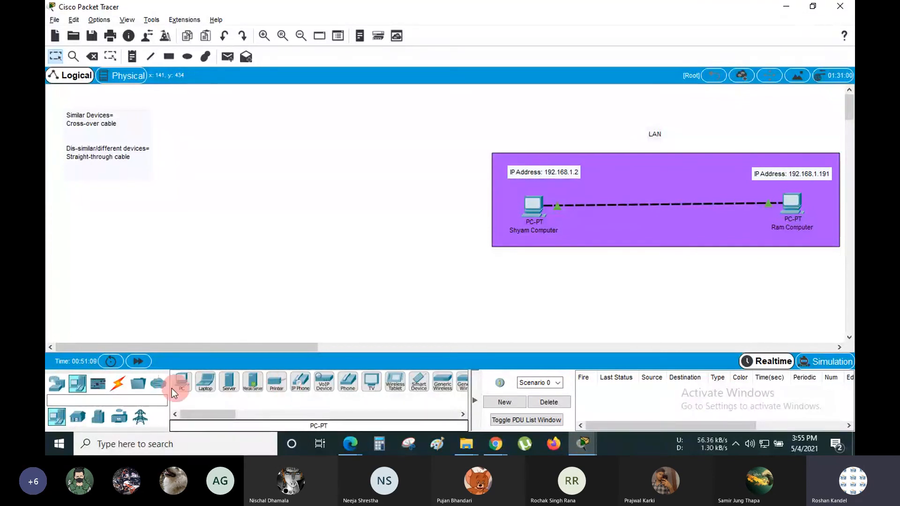
click(118, 384)
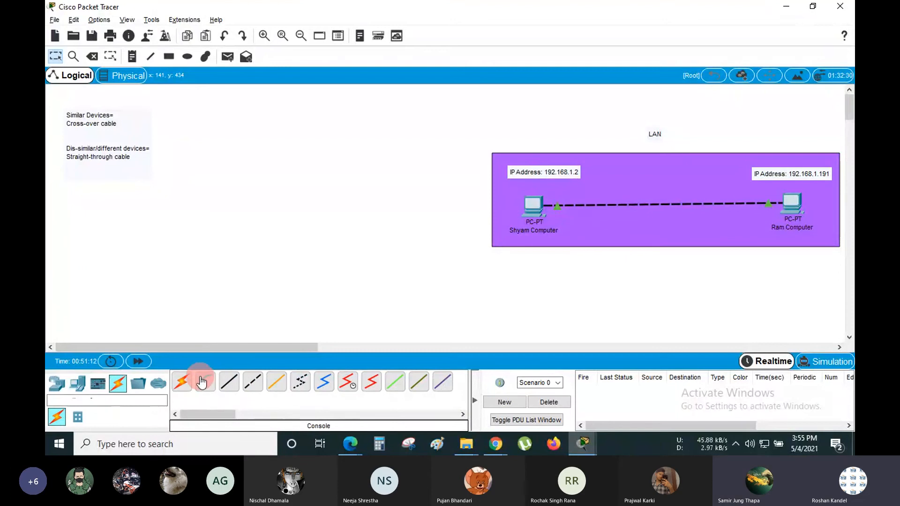
click(255, 383)
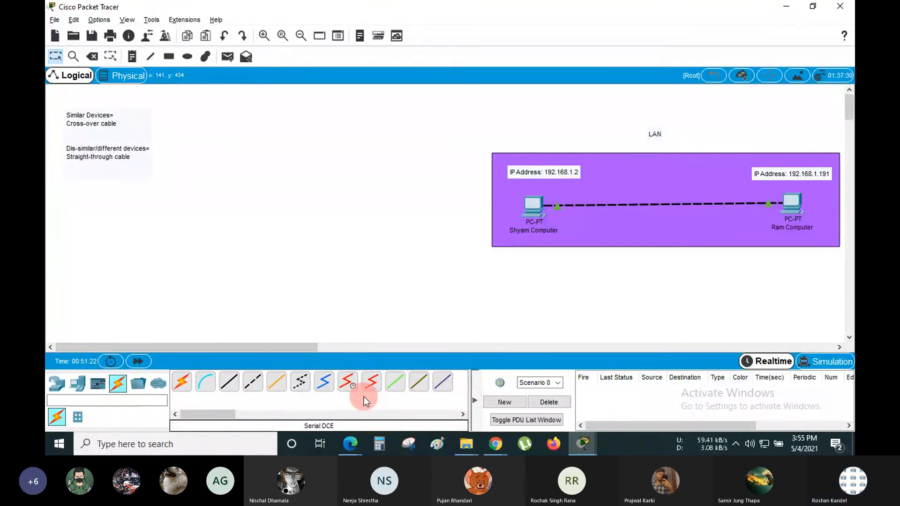
click(81, 385)
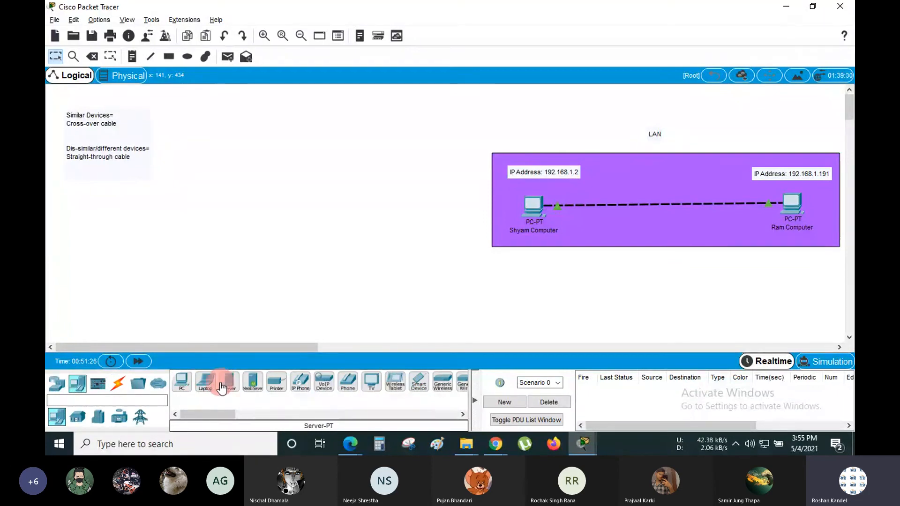
- Add generic PCs PC21 and PC22 to the left of the LAN area
click(179, 386)
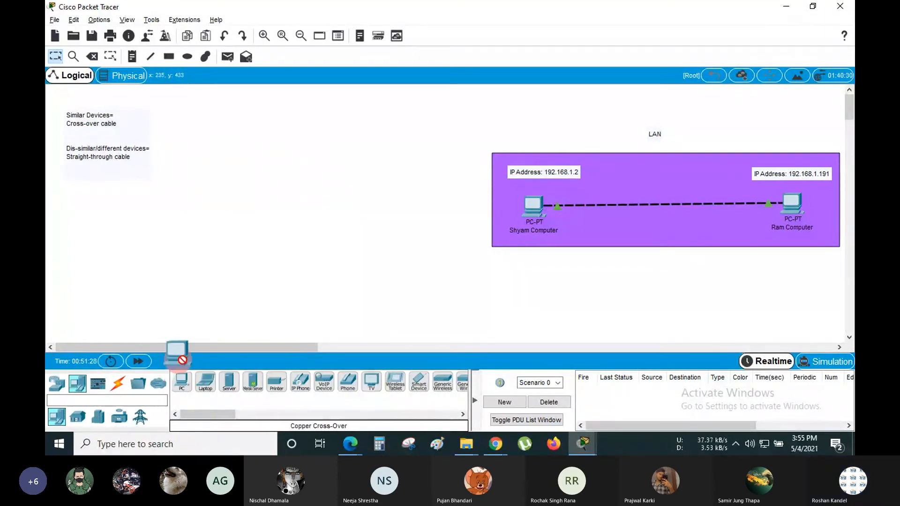
click(208, 200)
click(182, 382)
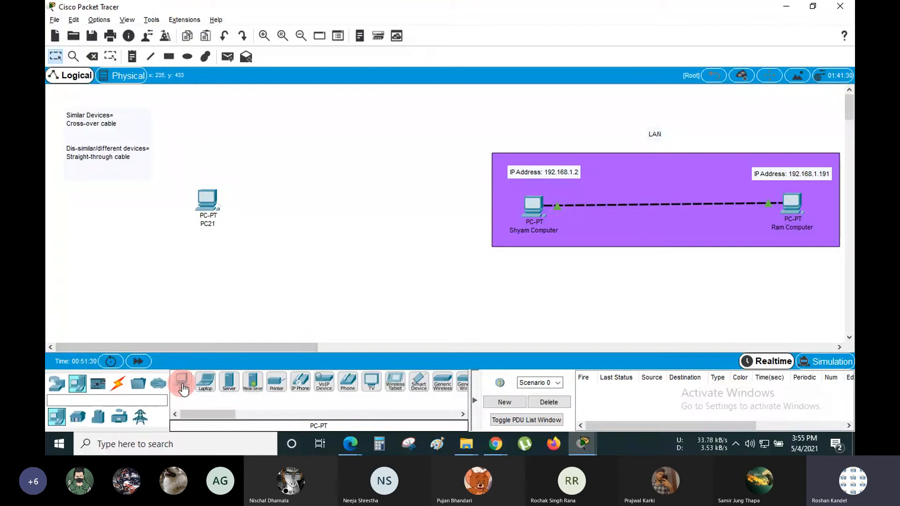
drag(184, 388, 272, 123)
click(252, 262)
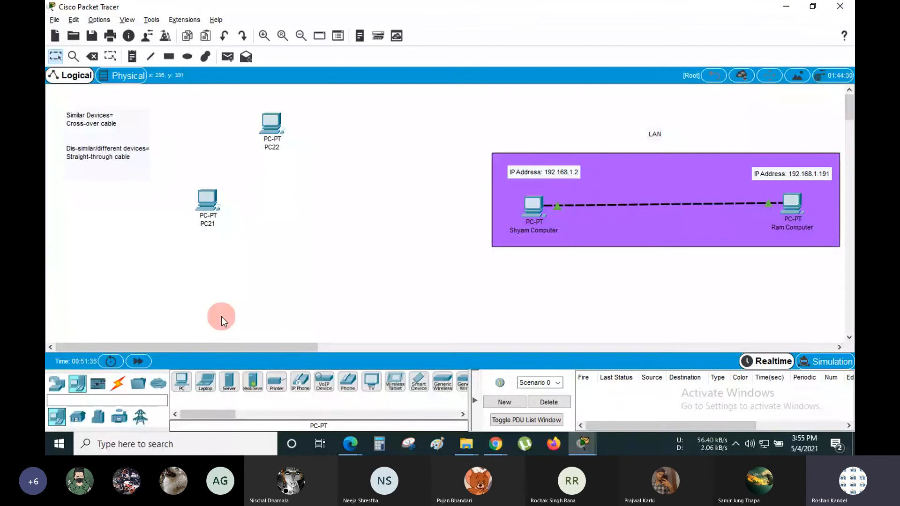
- Place PCs PC23 through PC29 in a cluster on the workspace
click(181, 383)
click(267, 185)
click(296, 181)
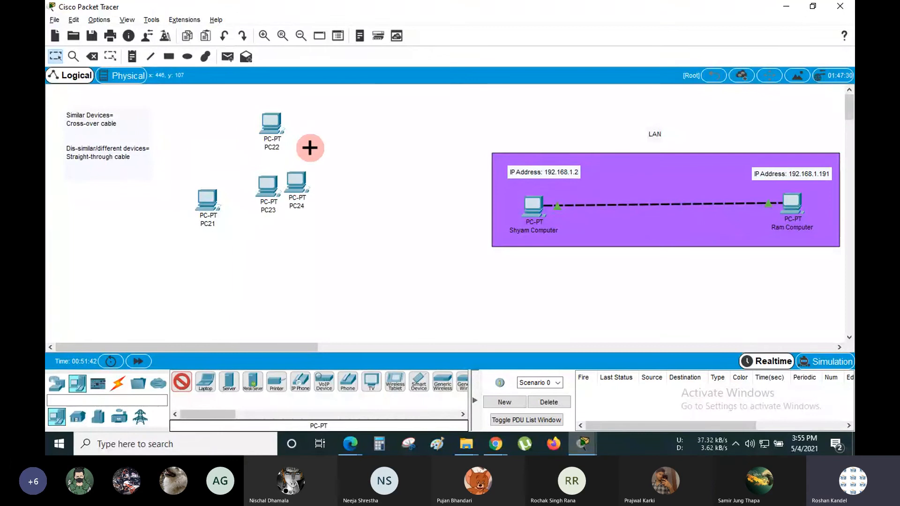
click(309, 148)
click(309, 123)
click(331, 123)
click(331, 150)
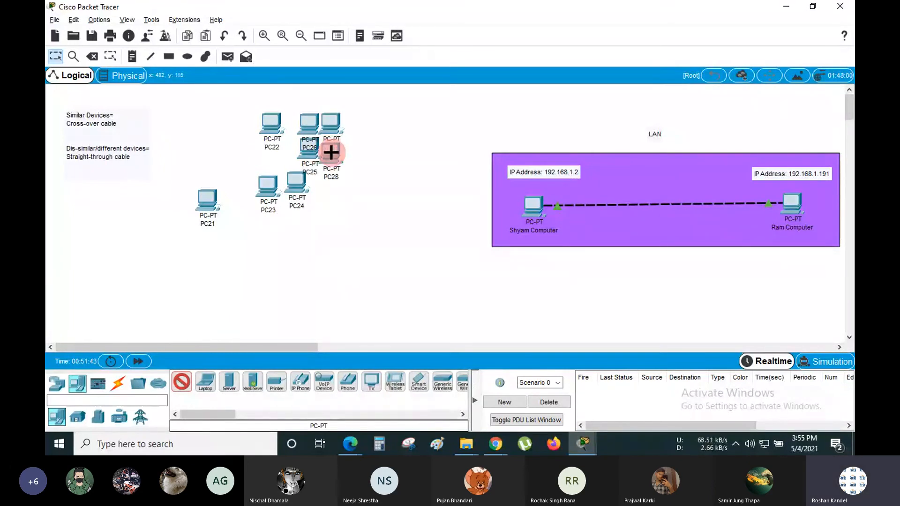
click(328, 176)
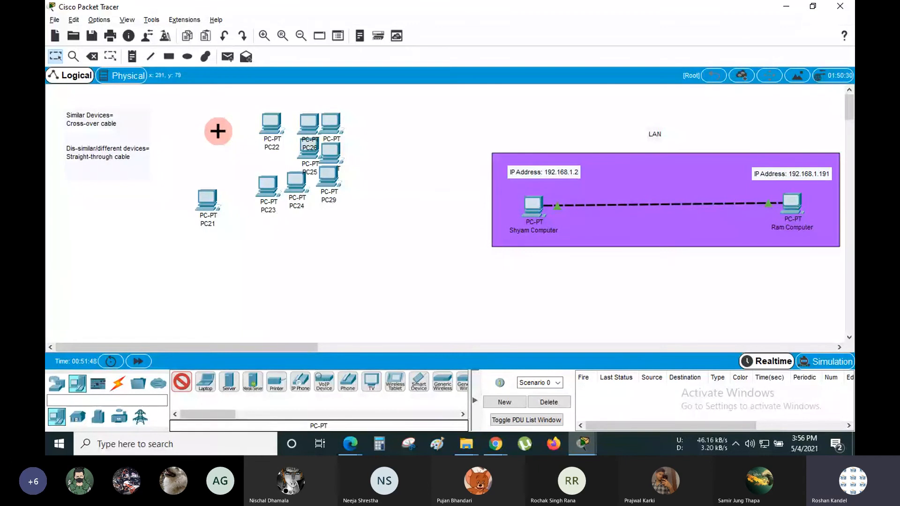
- Stop placing PCs and marquee-select the stray PC21–PC29 cluster
click(58, 56)
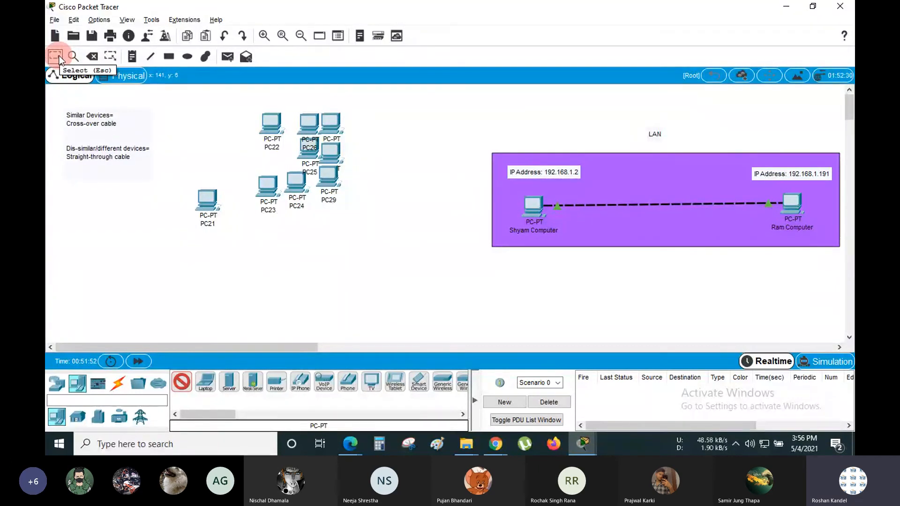
key(Escape)
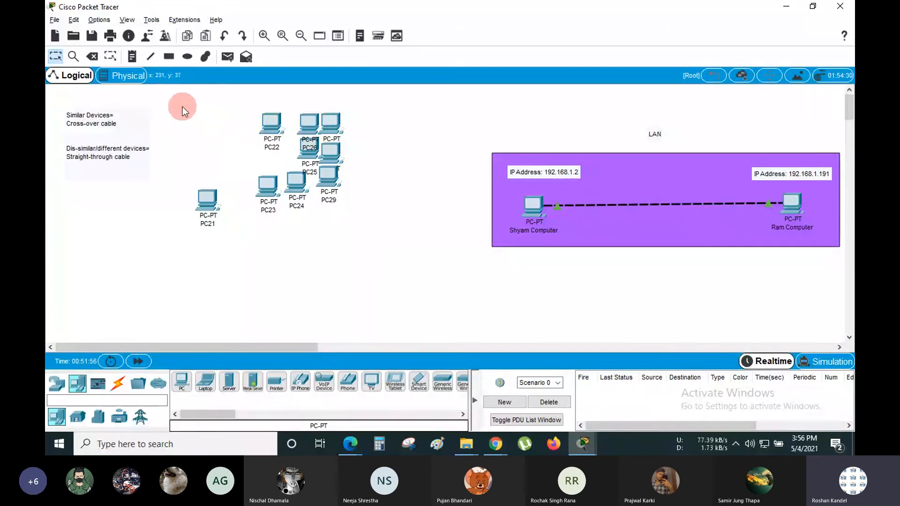
drag(182, 106, 386, 278)
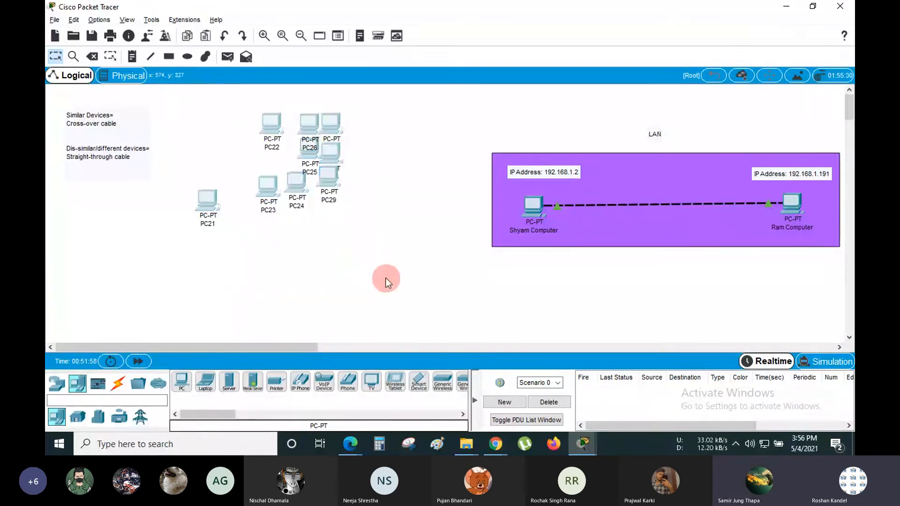
- Delete the nine selected stray PCs and return to the Select tool
click(93, 56)
click(412, 236)
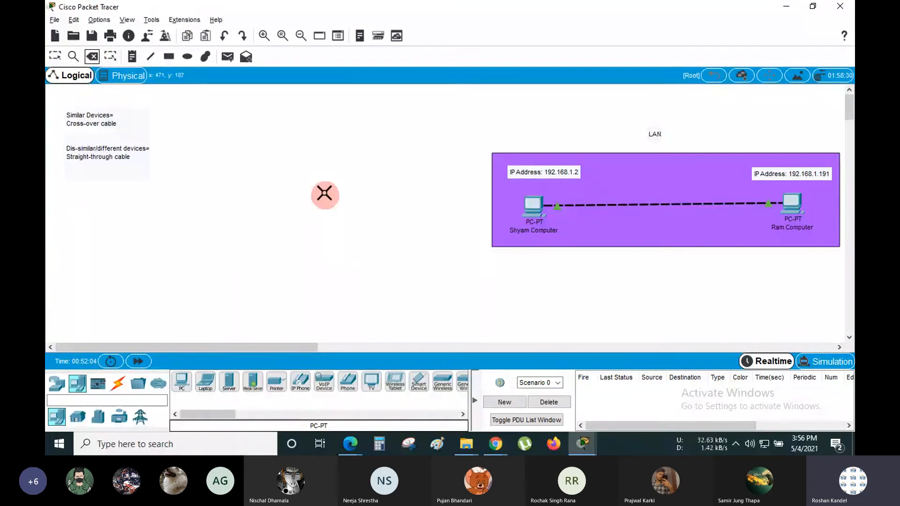
click(59, 57)
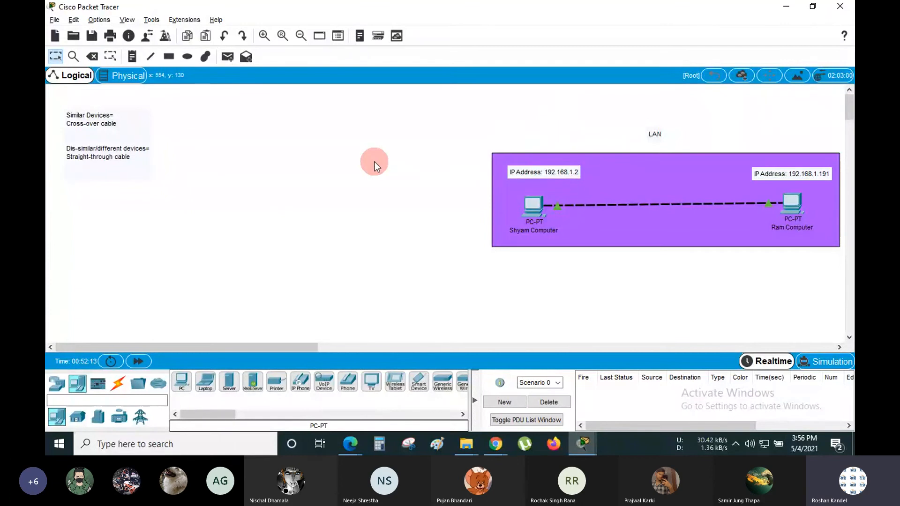
- Marquee-select the purple LAN area and drag it left on the canvas
drag(468, 114, 845, 283)
drag(679, 156, 457, 148)
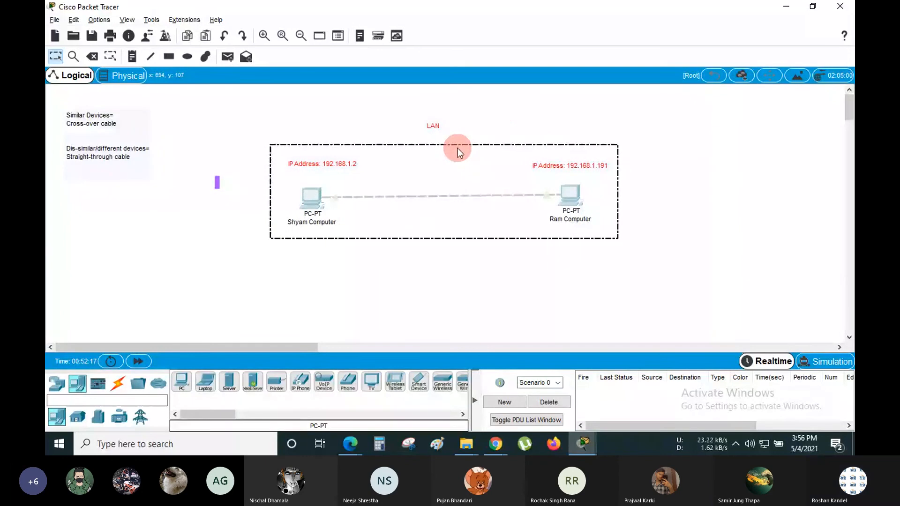
click(499, 113)
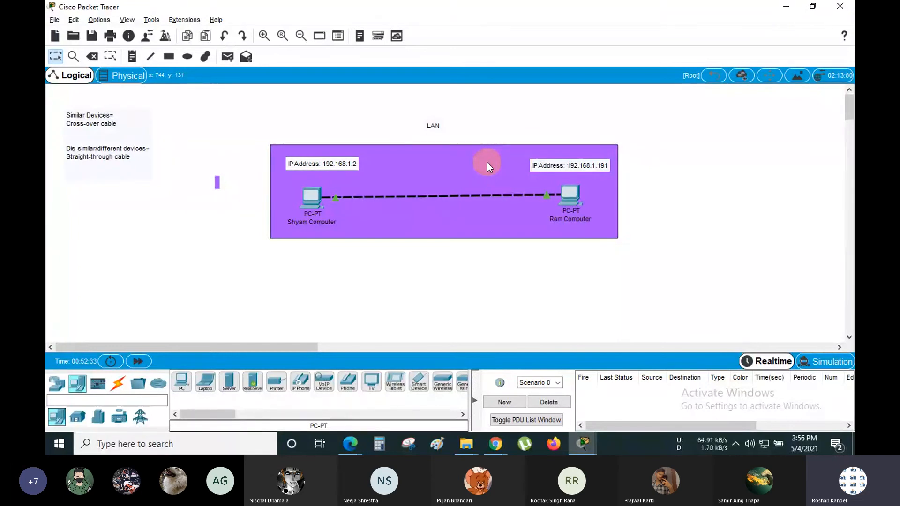
- Check the Shyam and Ram Computer labels and nudge the 192.168.1.2 IP note right
click(319, 222)
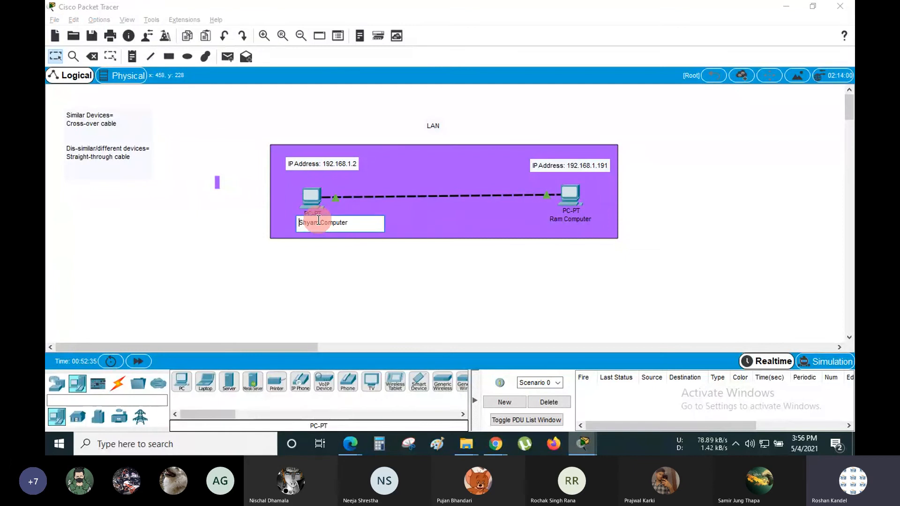
click(575, 219)
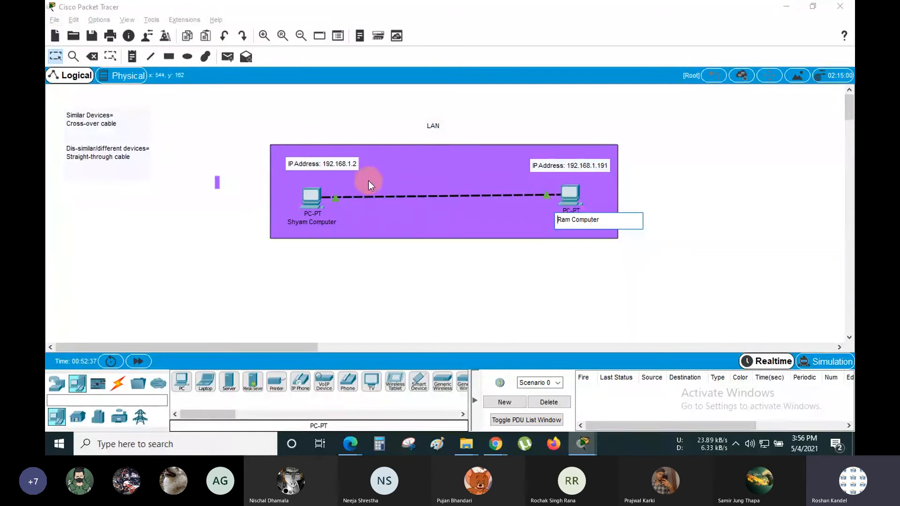
click(322, 120)
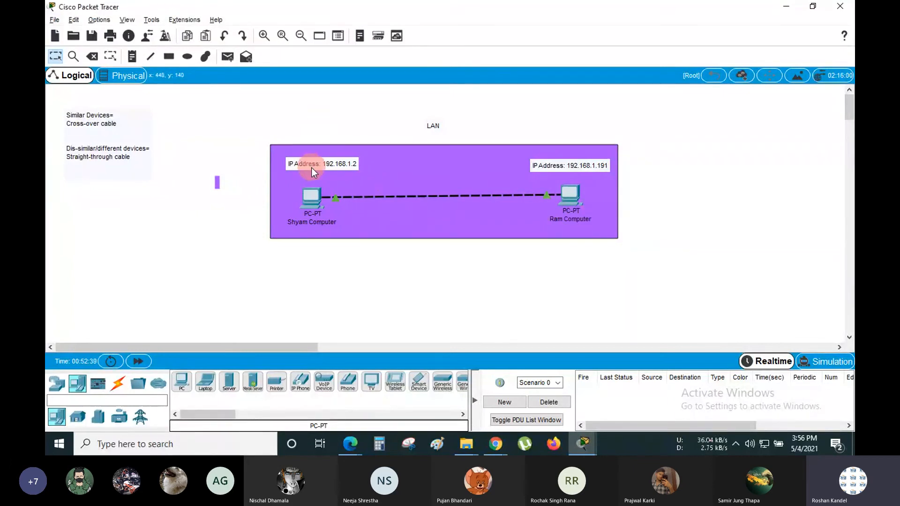
drag(312, 167, 316, 168)
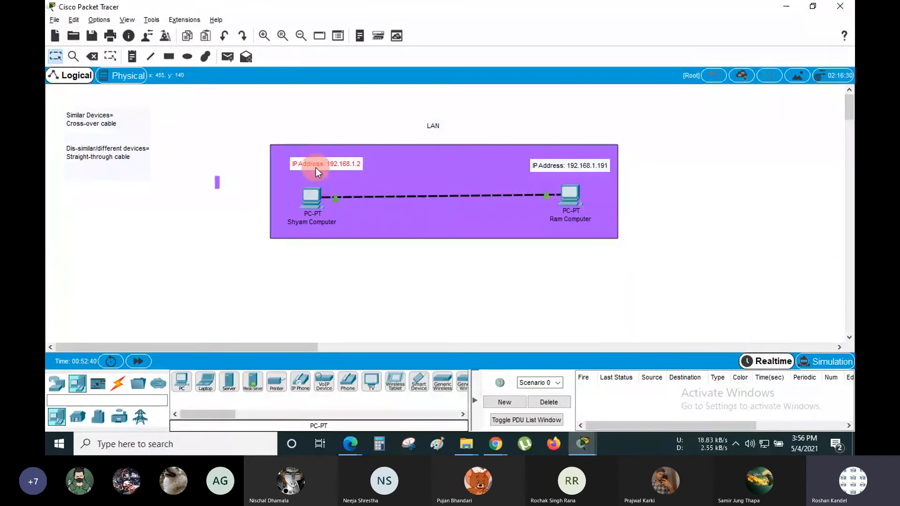
click(314, 127)
- Discard the empty text notes left of the LAN area
click(218, 182)
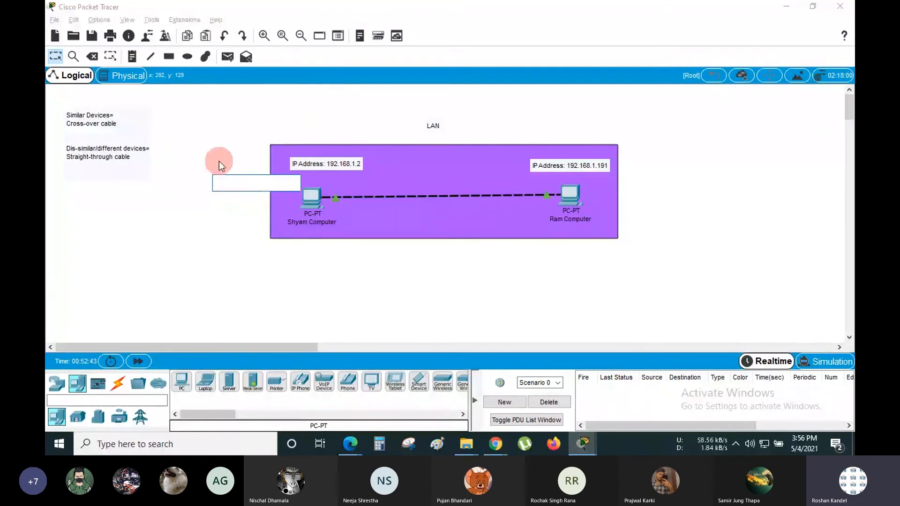
click(218, 161)
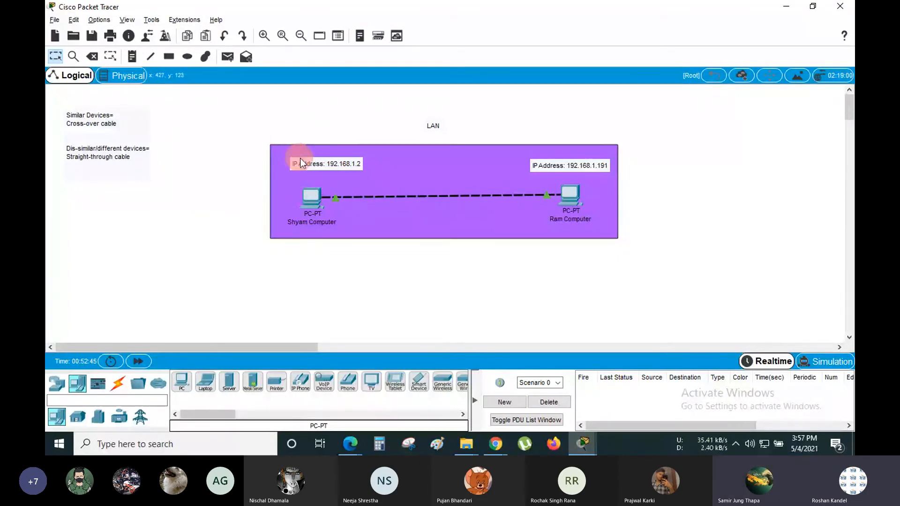
click(133, 57)
click(343, 107)
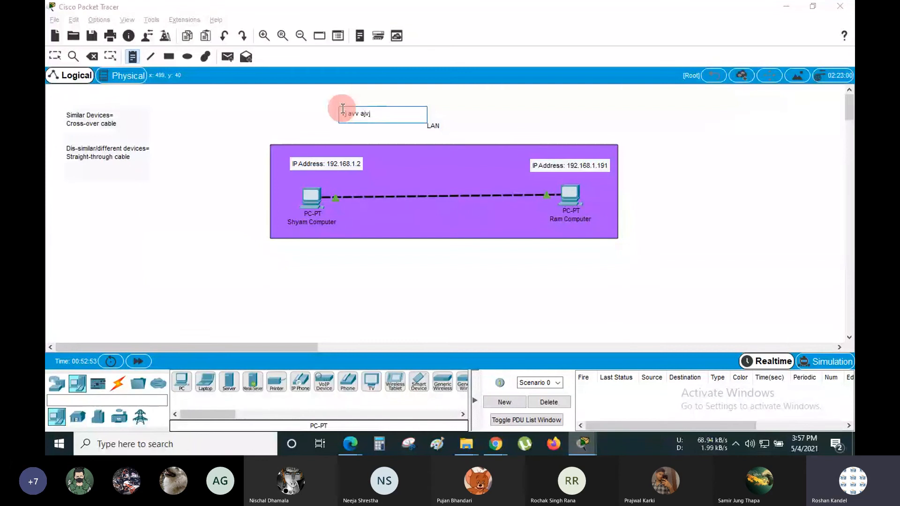
key(ctrl+a)
key(BackSpace)
click(56, 56)
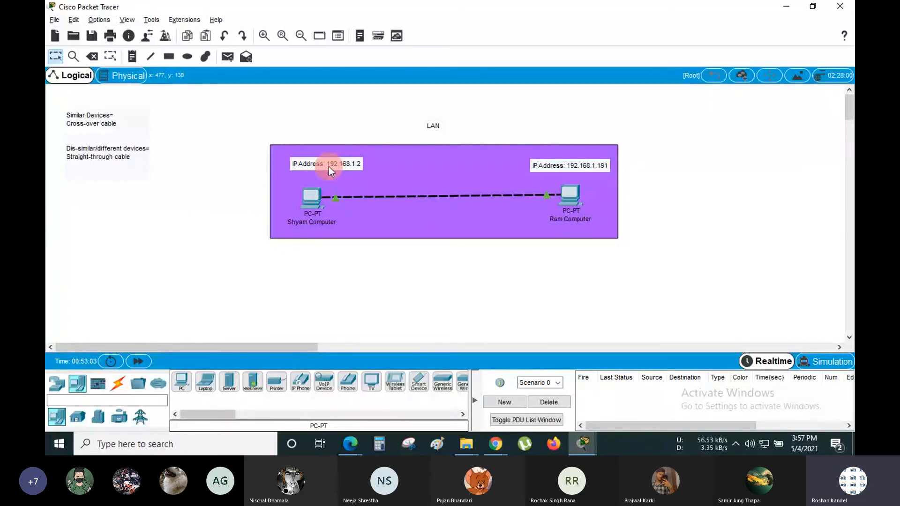
click(309, 199)
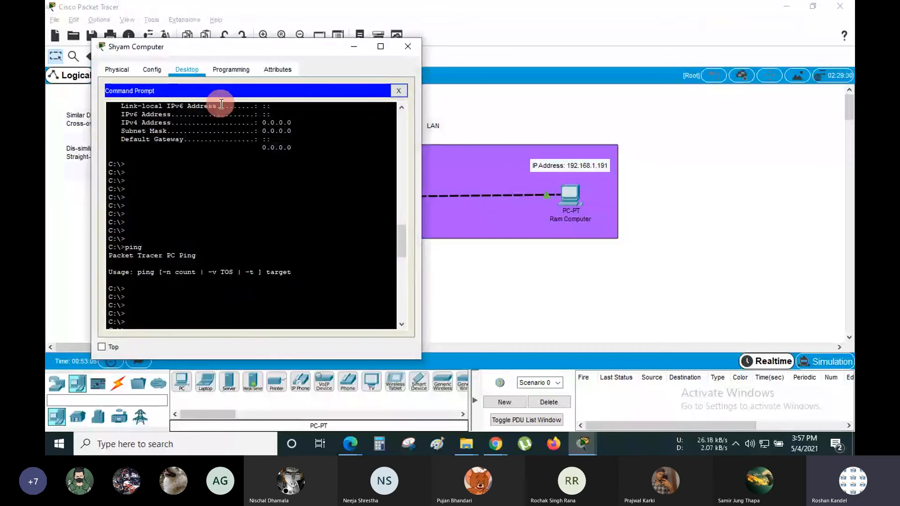
click(399, 90)
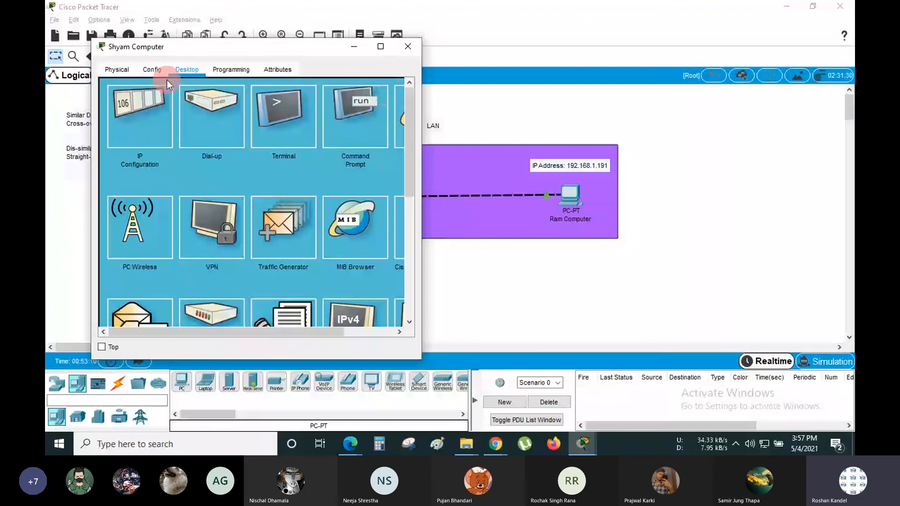
click(116, 71)
click(152, 70)
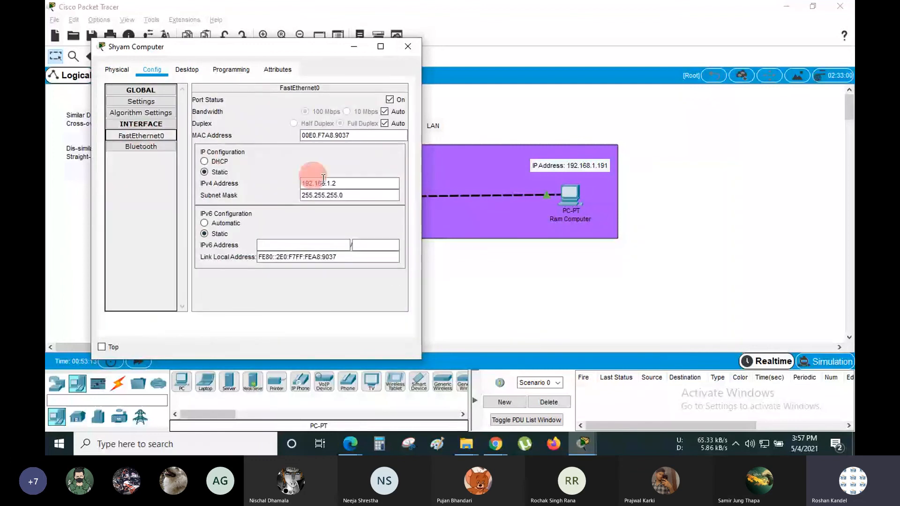
click(191, 72)
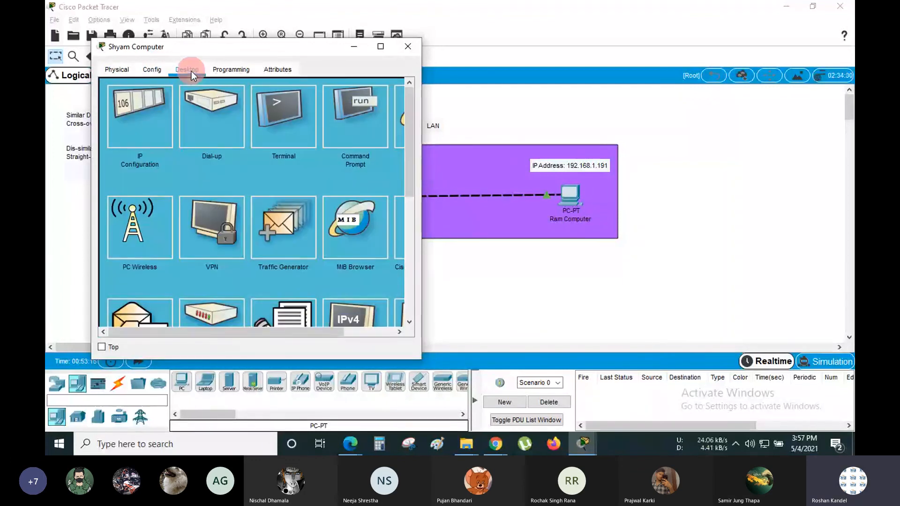
click(143, 108)
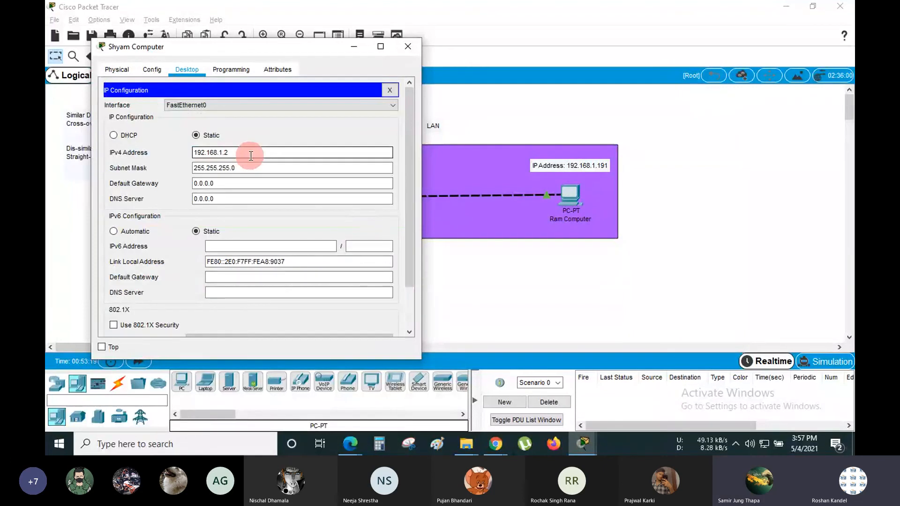
drag(237, 152, 168, 157)
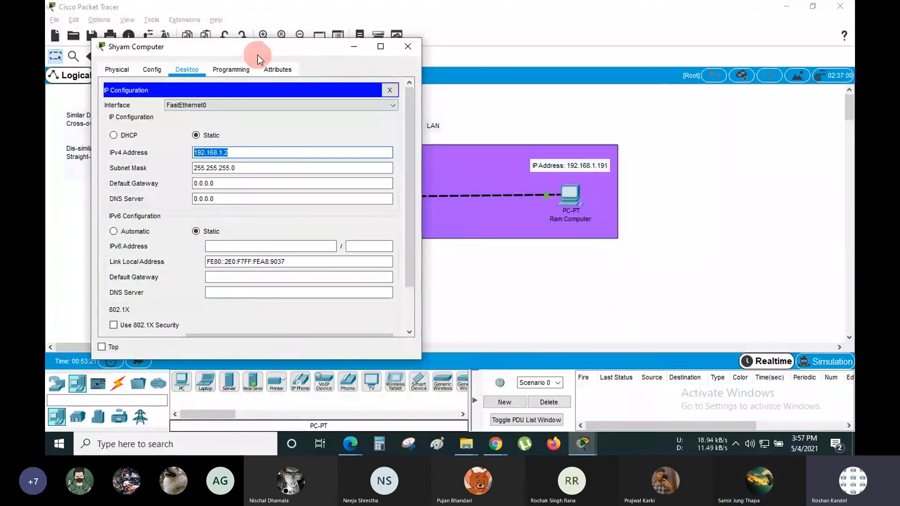
drag(256, 52, 219, 57)
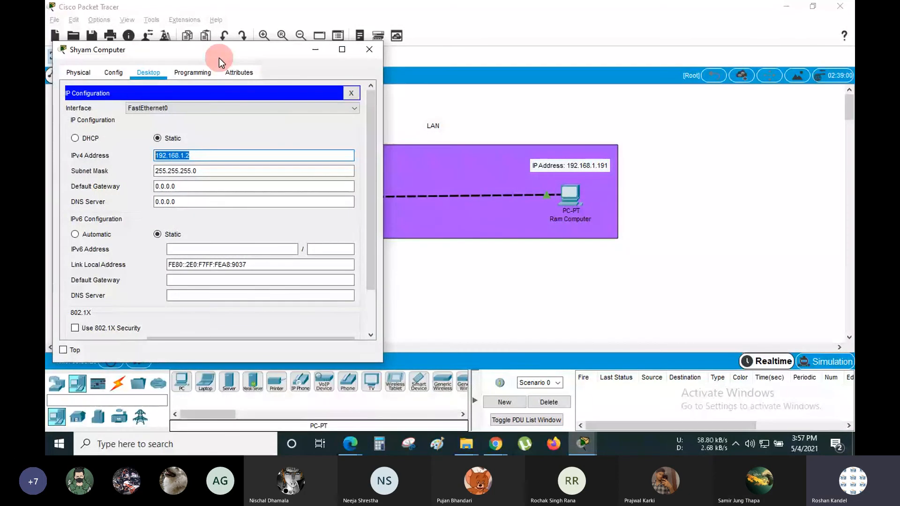
drag(218, 58, 232, 63)
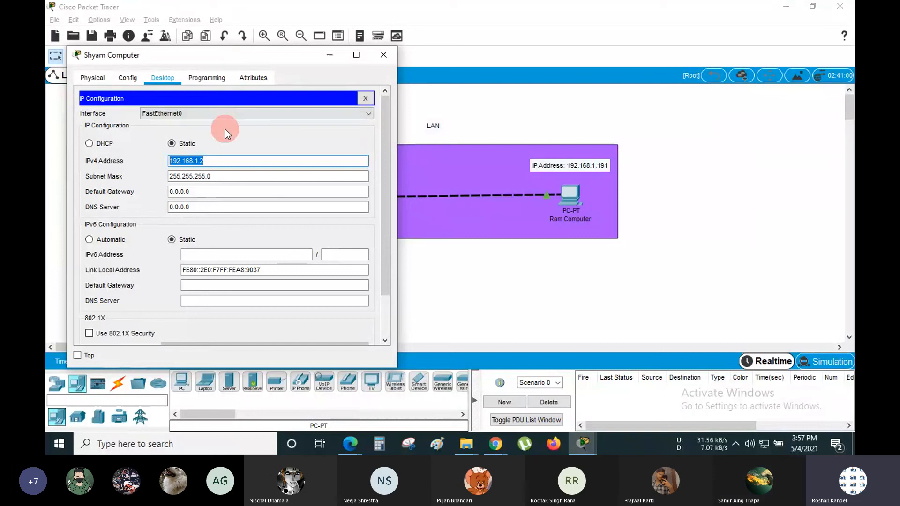
click(222, 162)
drag(222, 162, 158, 162)
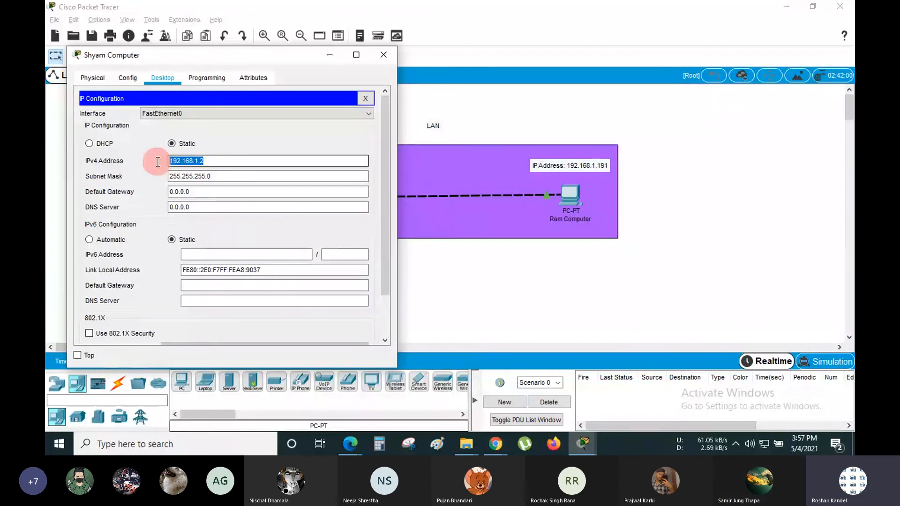
click(227, 176)
drag(226, 177, 155, 177)
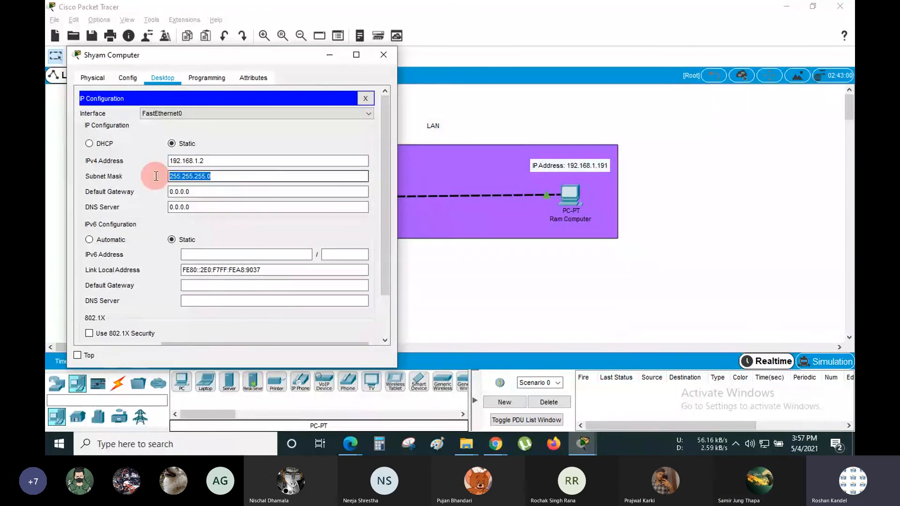
drag(225, 160, 154, 165)
drag(212, 176, 157, 191)
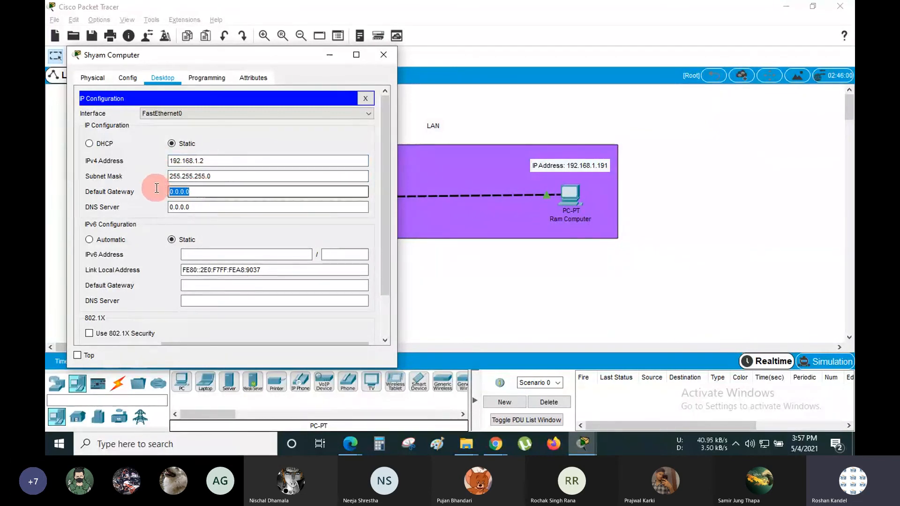
click(199, 194)
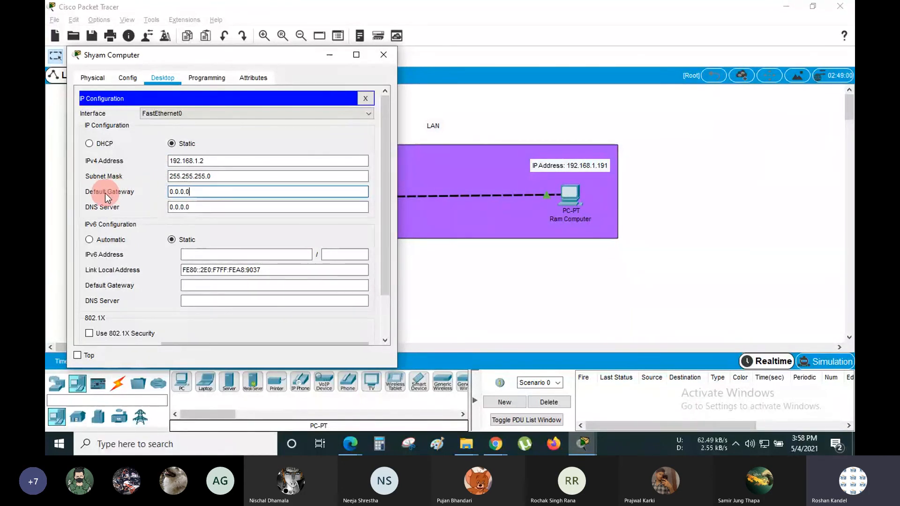
click(206, 206)
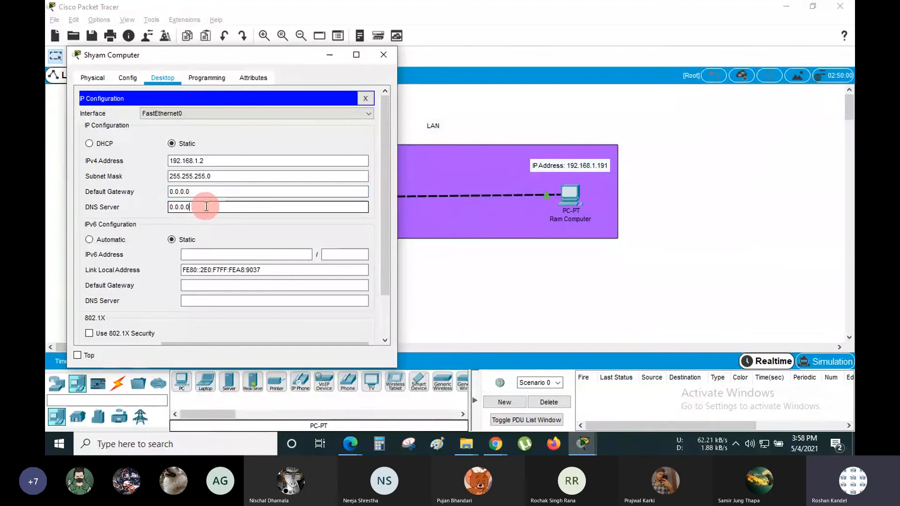
drag(207, 207, 159, 206)
click(266, 213)
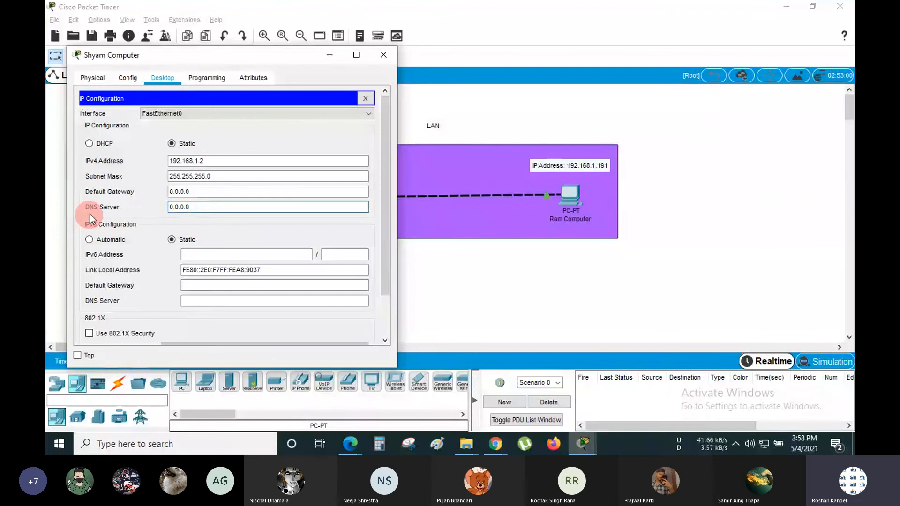
drag(206, 192, 156, 209)
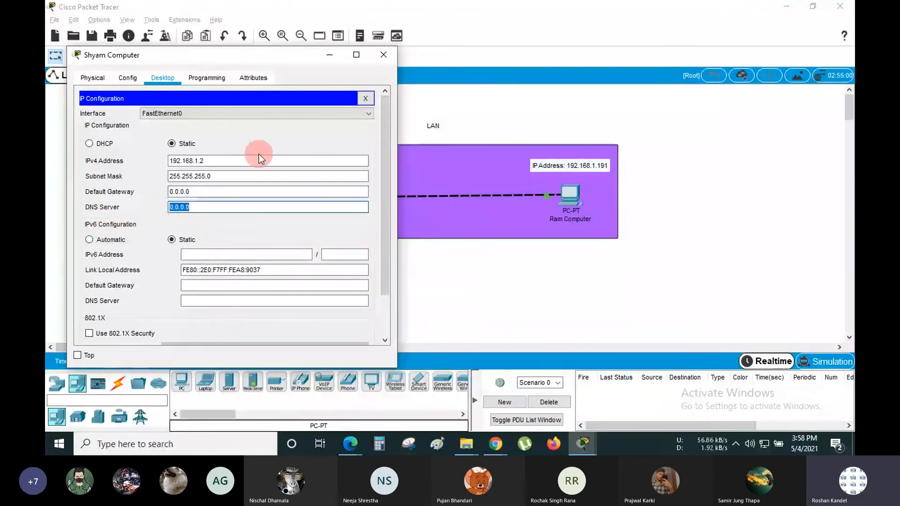
click(366, 98)
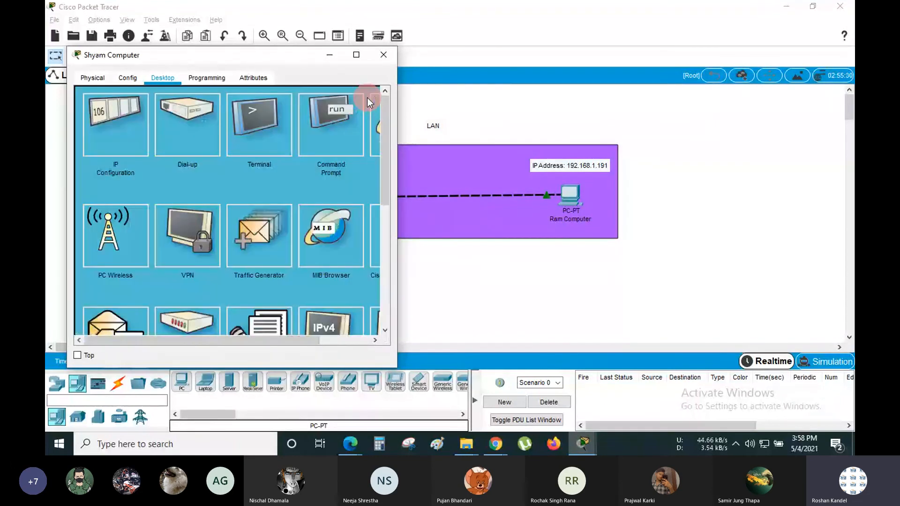
click(383, 55)
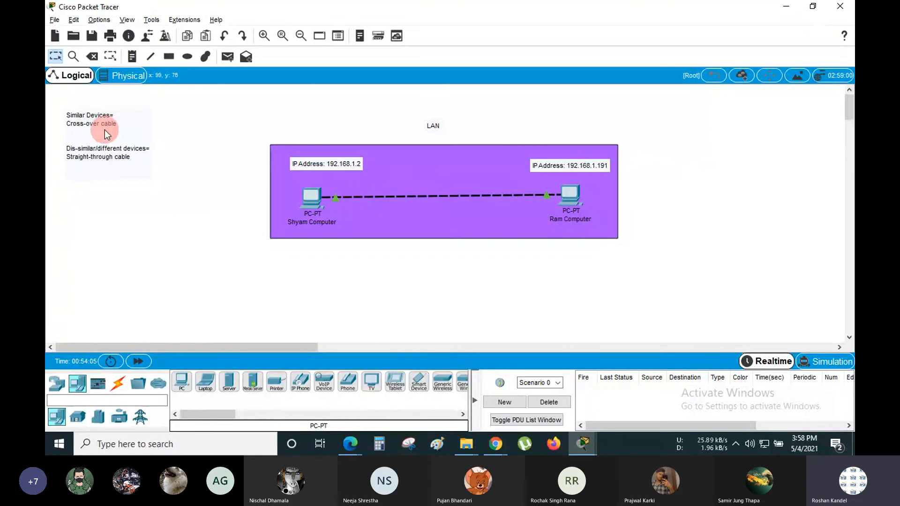
click(116, 130)
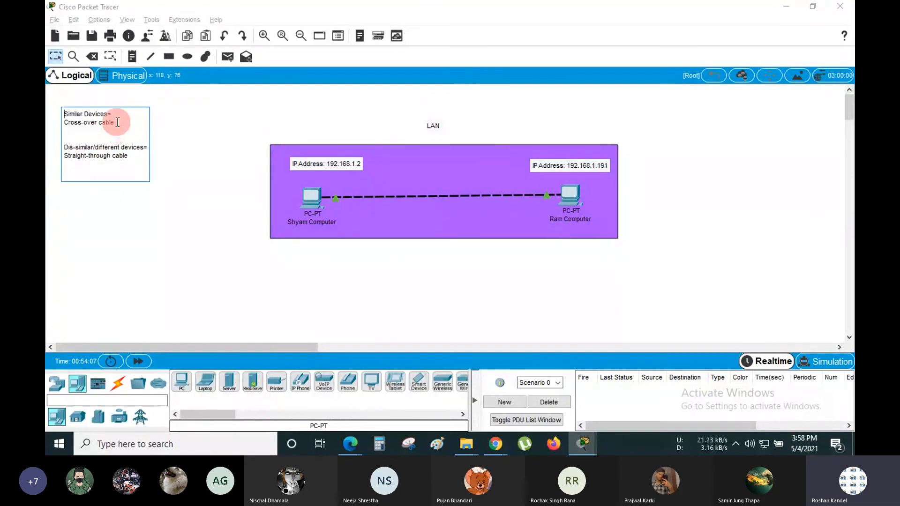
drag(114, 122, 63, 124)
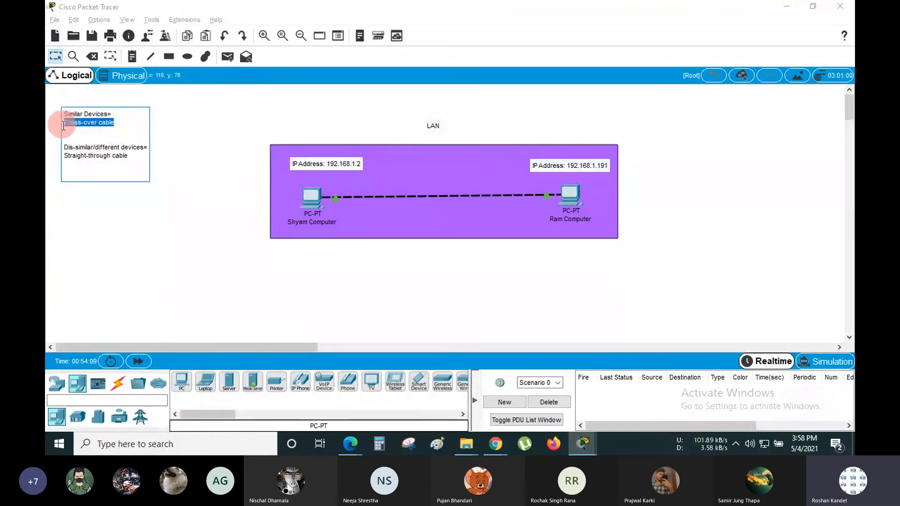
drag(130, 156, 65, 158)
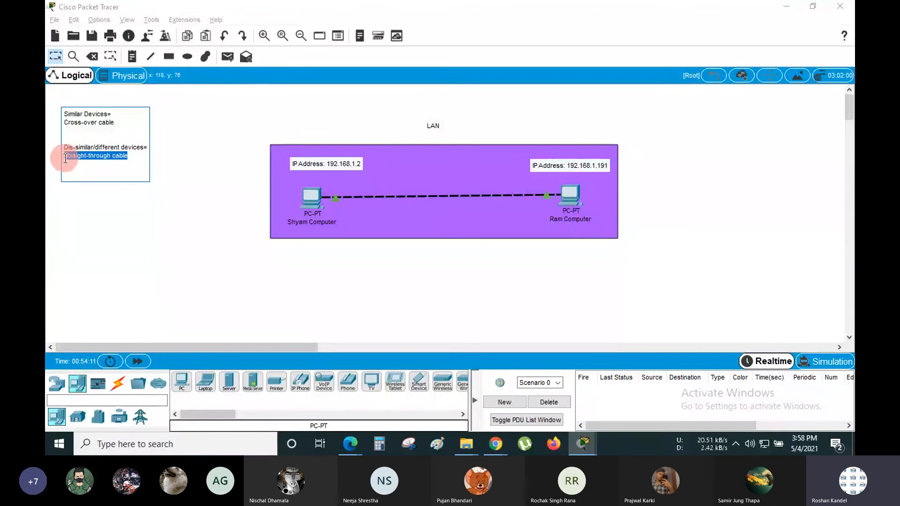
drag(114, 122, 64, 123)
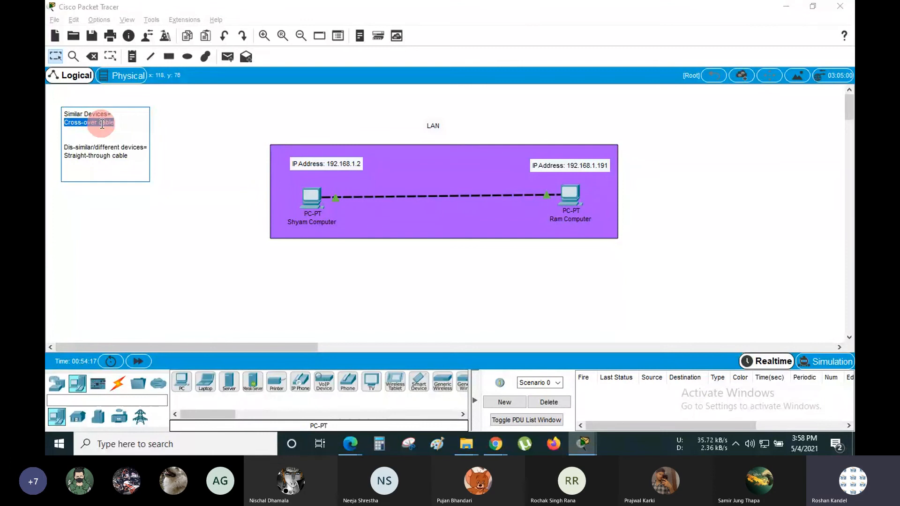
click(138, 154)
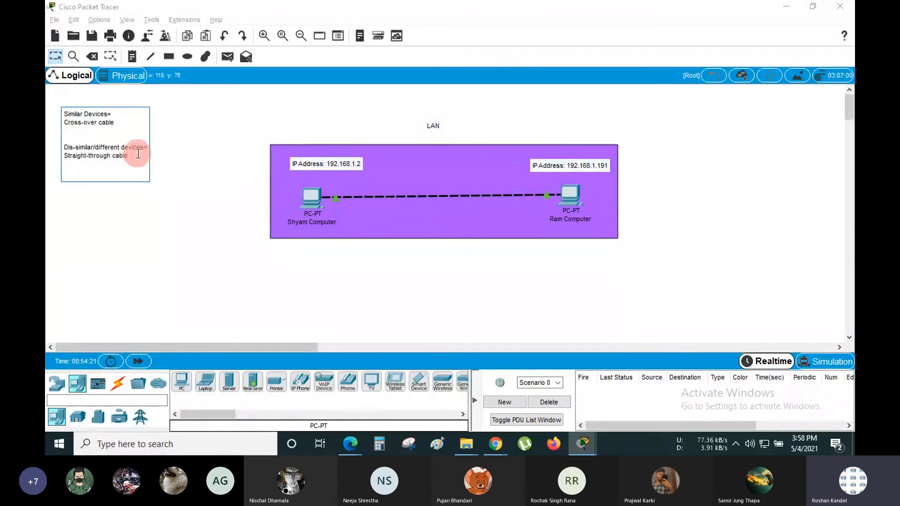
drag(126, 155, 66, 160)
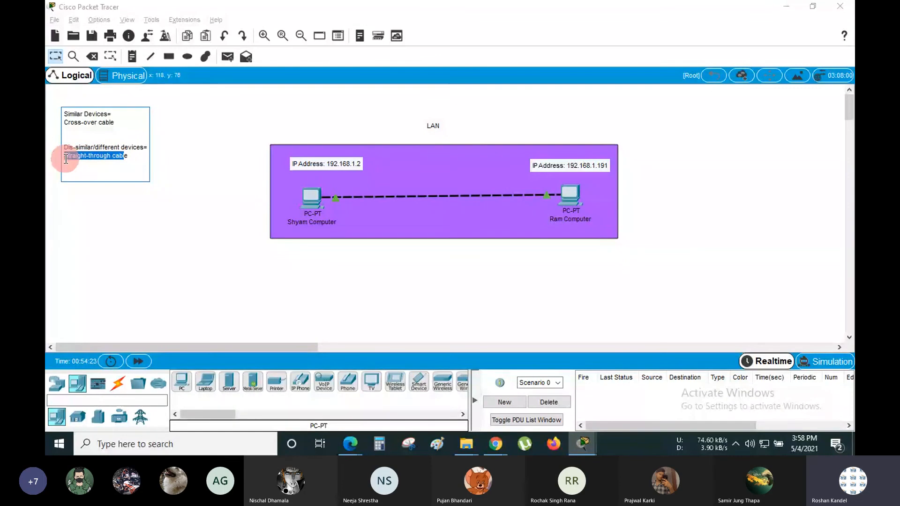
click(135, 157)
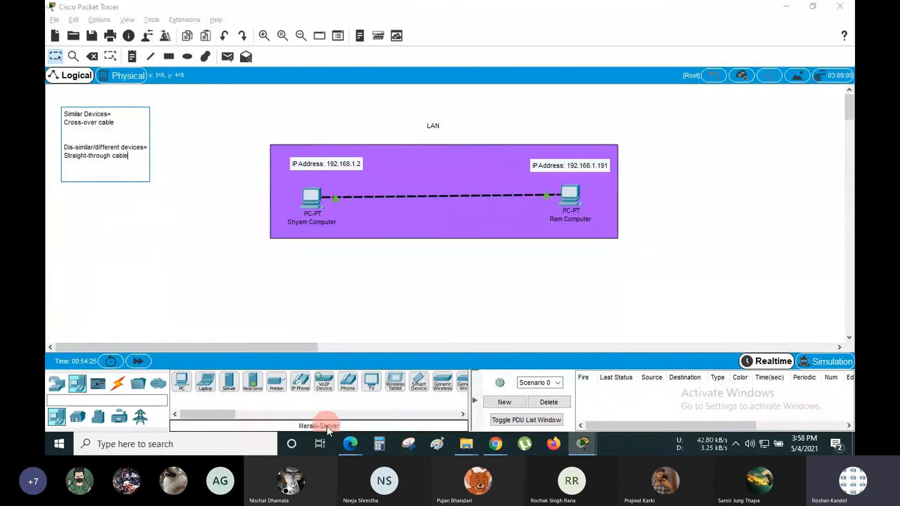
mouse_move(350, 443)
click(288, 401)
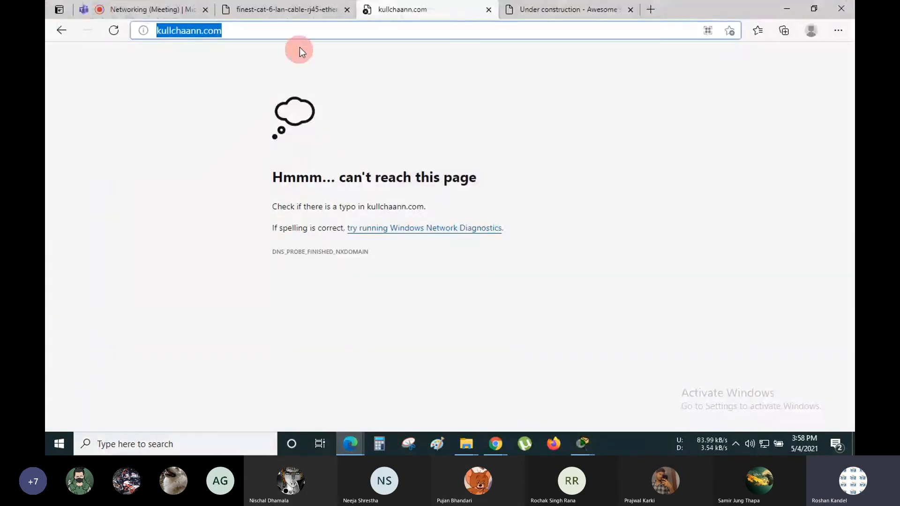
click(308, 5)
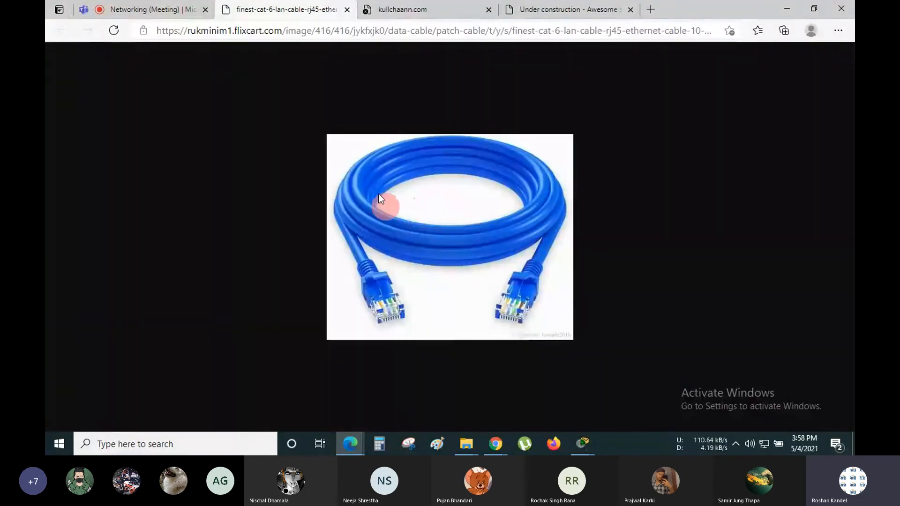
click(101, 5)
click(786, 7)
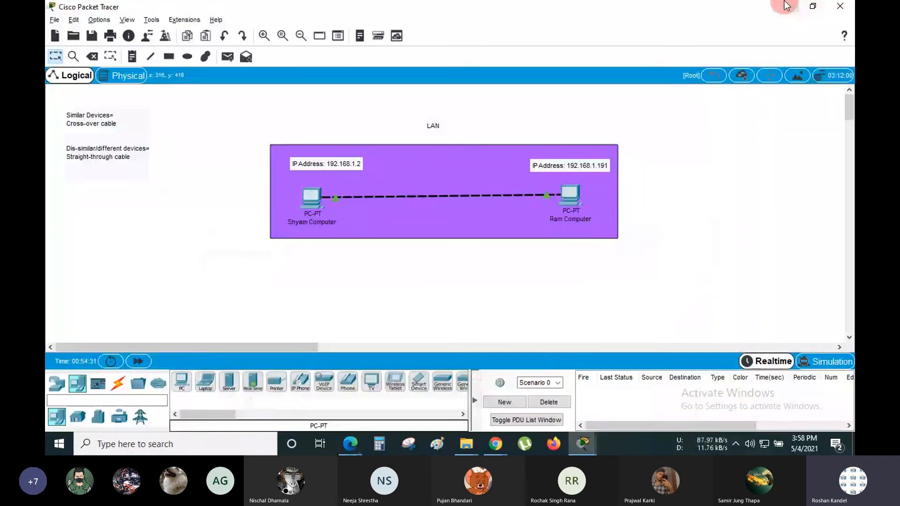
double_click(116, 150)
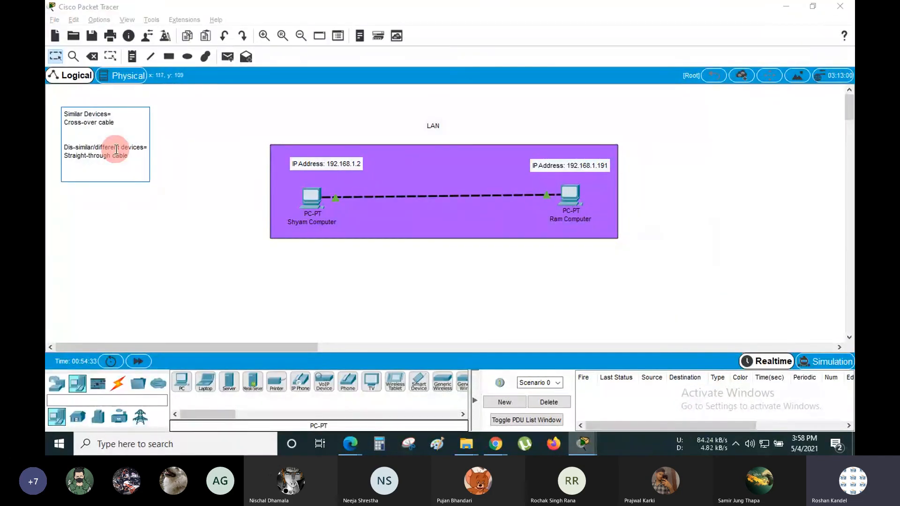
drag(140, 147, 62, 146)
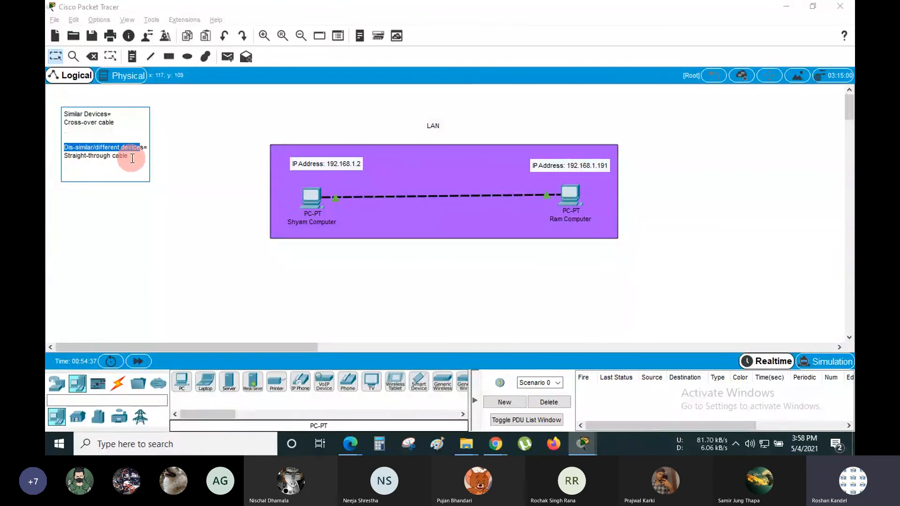
click(132, 158)
click(209, 183)
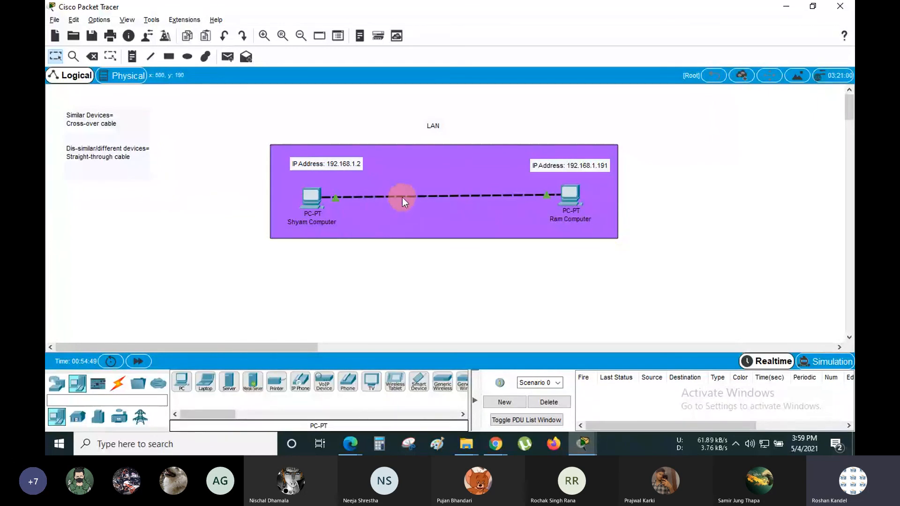
- Delete the existing cable between the two PCs and pick the copper cross-over cable
click(428, 195)
click(64, 62)
click(51, 58)
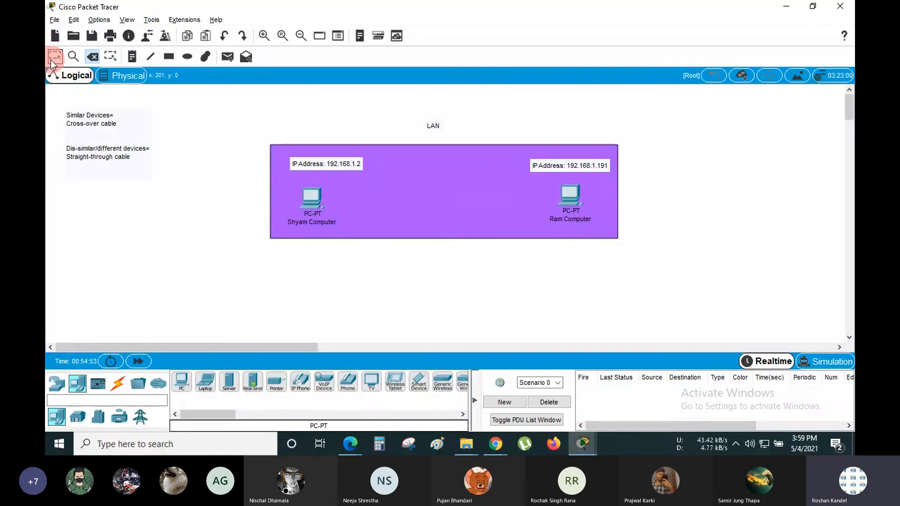
click(117, 394)
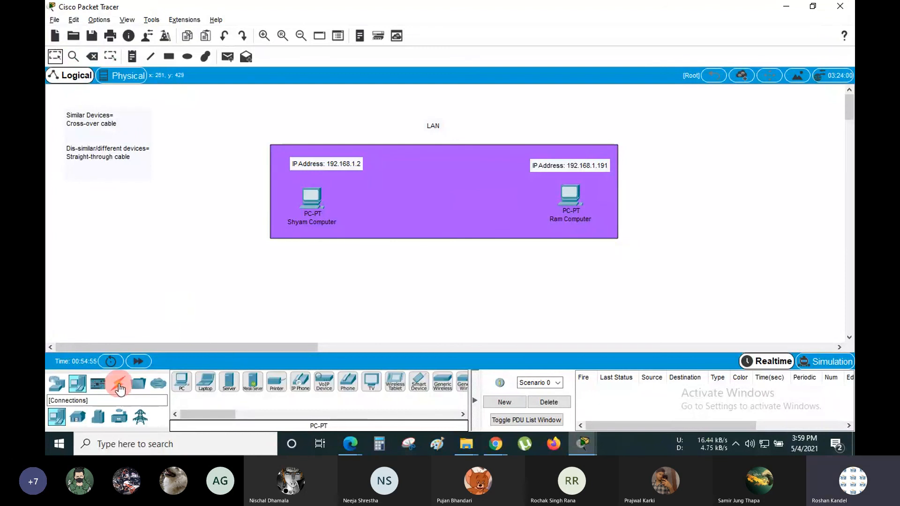
click(119, 389)
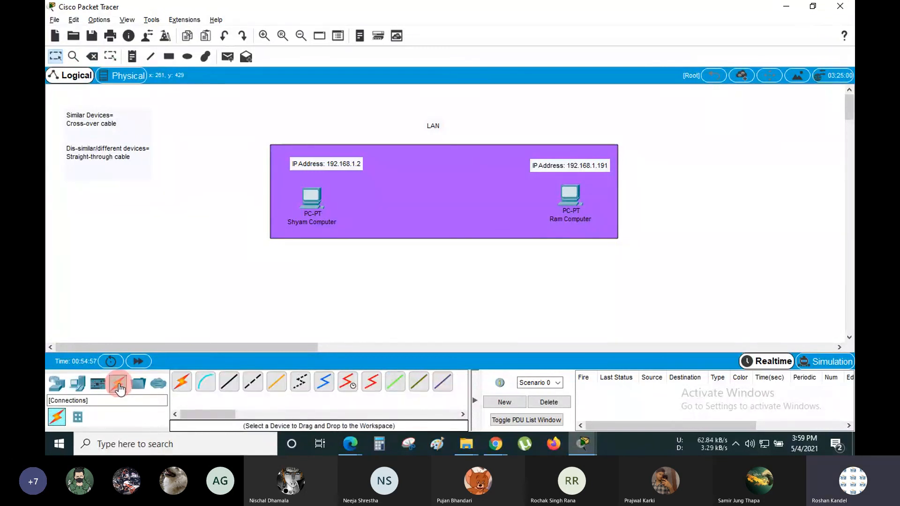
click(256, 385)
click(260, 389)
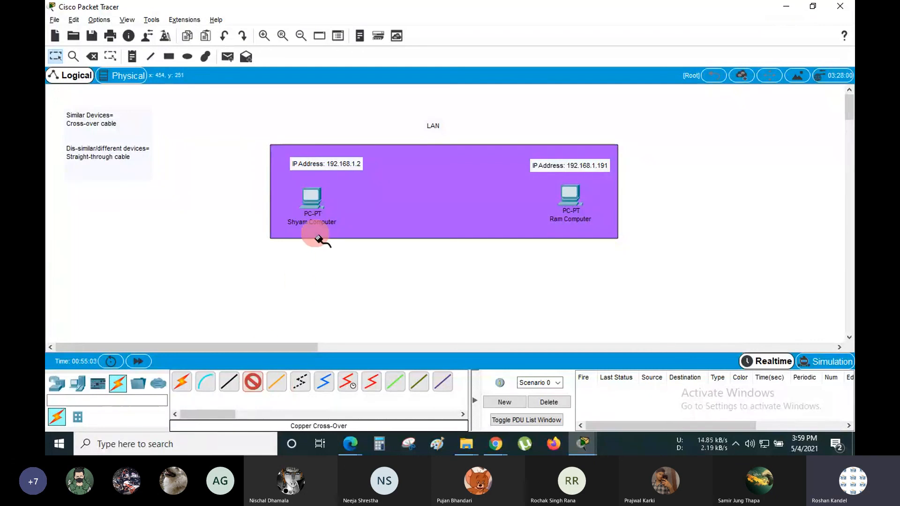
- Run the cross-over cable from the left PC's FastEthernet0 to the right PC's FastEthernet0
click(310, 199)
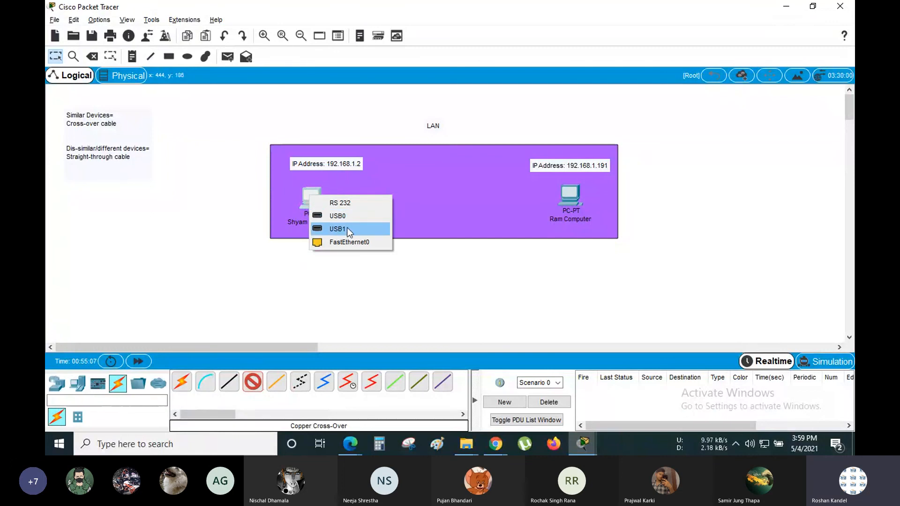
click(352, 242)
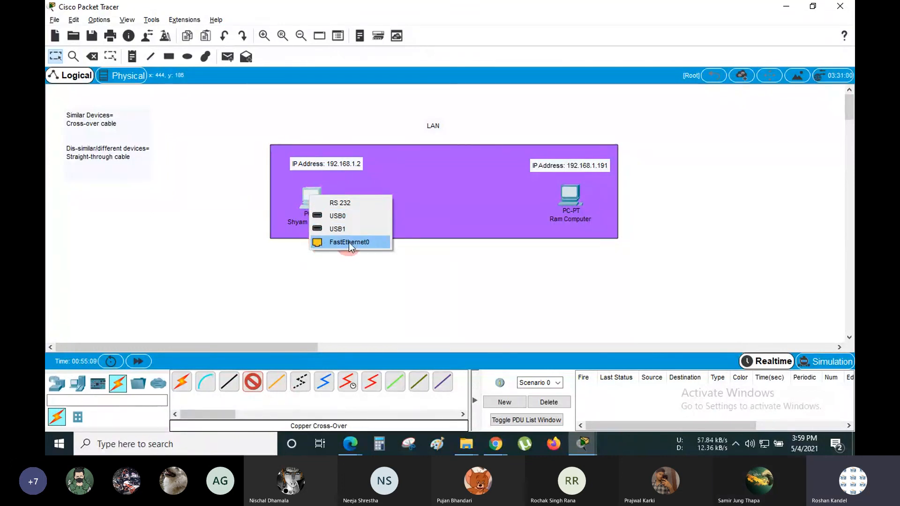
click(568, 192)
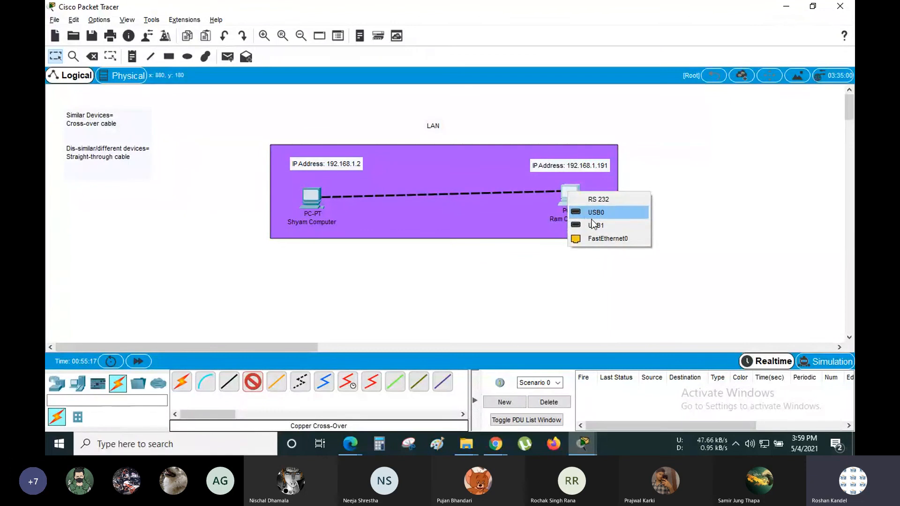
click(586, 238)
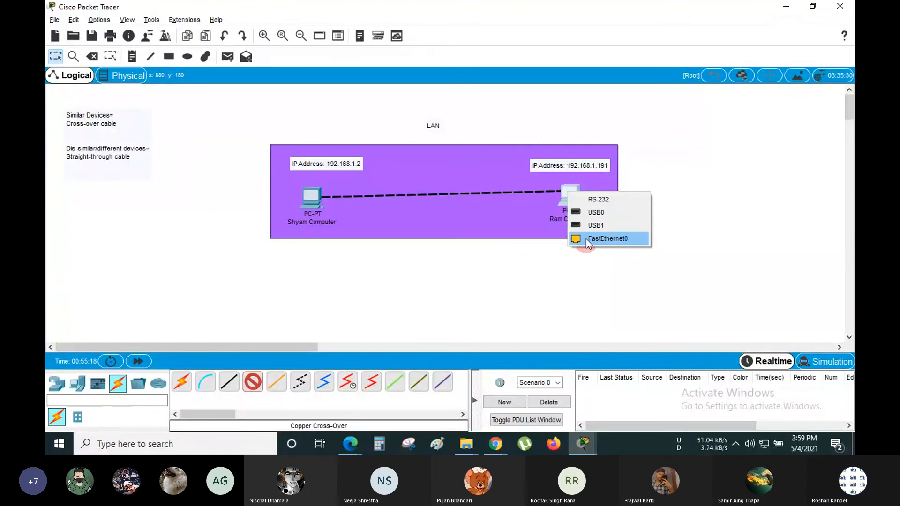
click(612, 237)
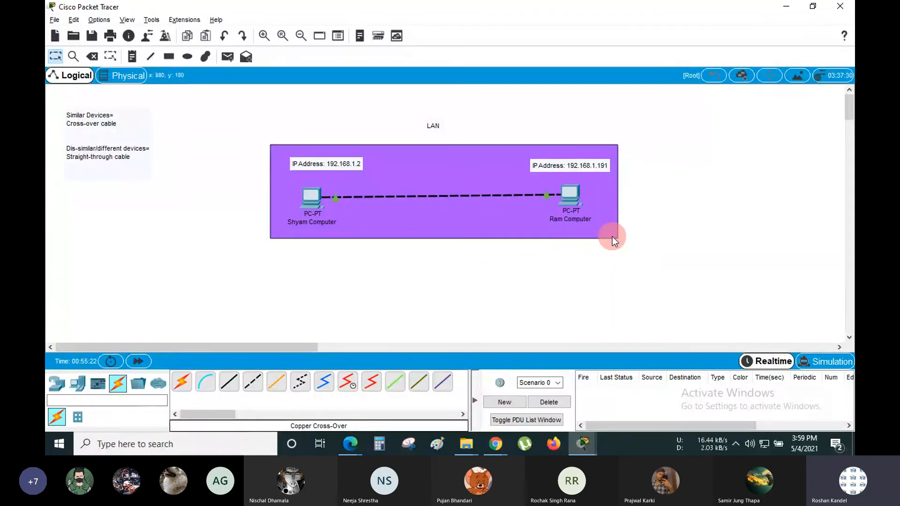
click(347, 184)
click(347, 187)
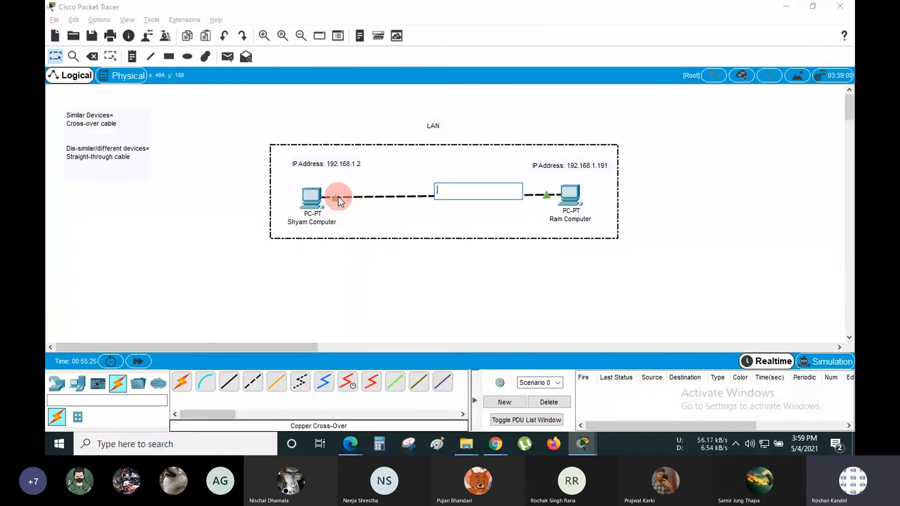
click(409, 275)
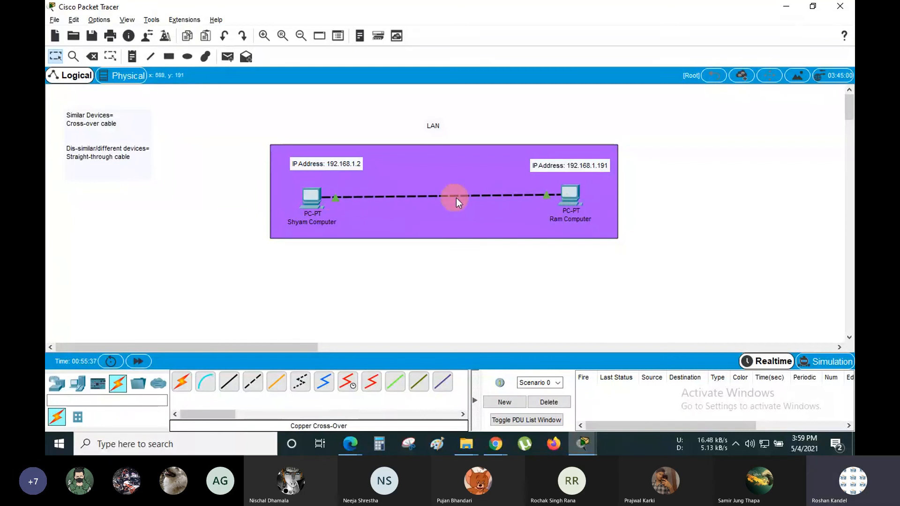
mouse_move(459, 198)
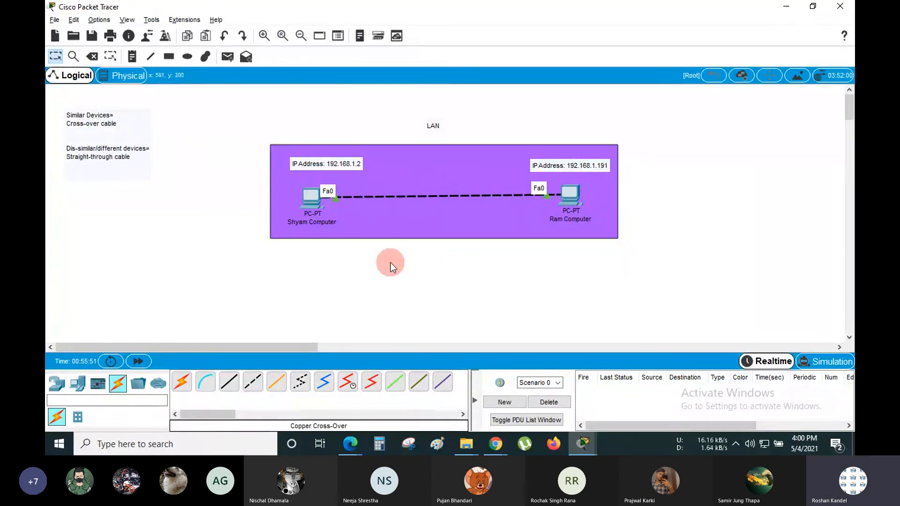
- Open Shyam Computer's Command Prompt and scroll through the ping output
click(314, 195)
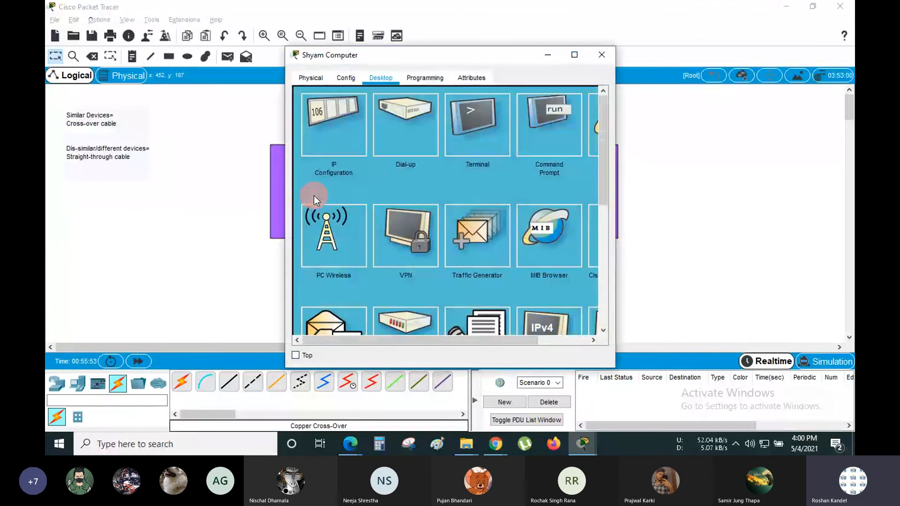
drag(447, 58, 208, 58)
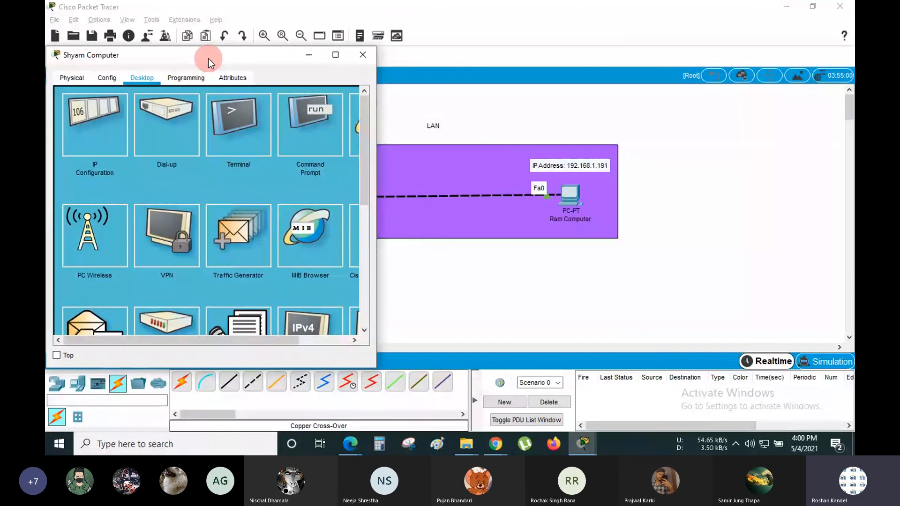
click(311, 139)
scroll(211, 243, down, 5)
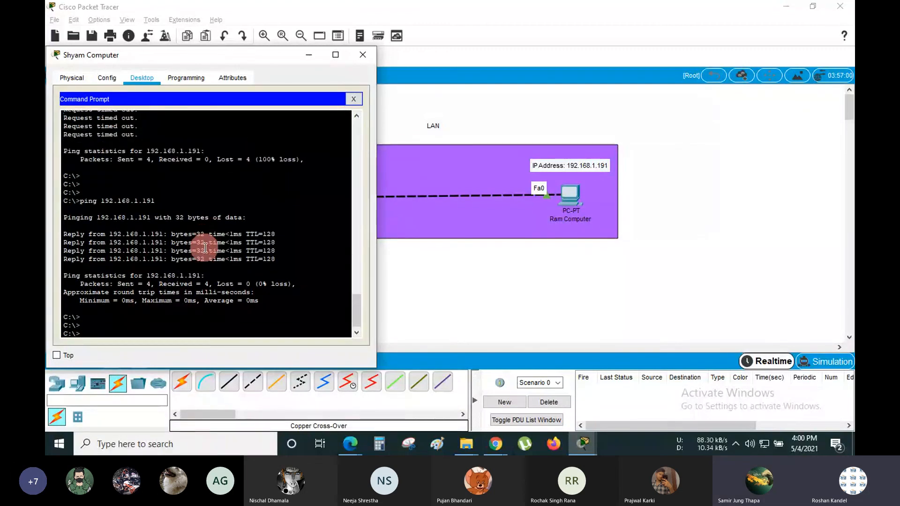
scroll(205, 248, down, 1)
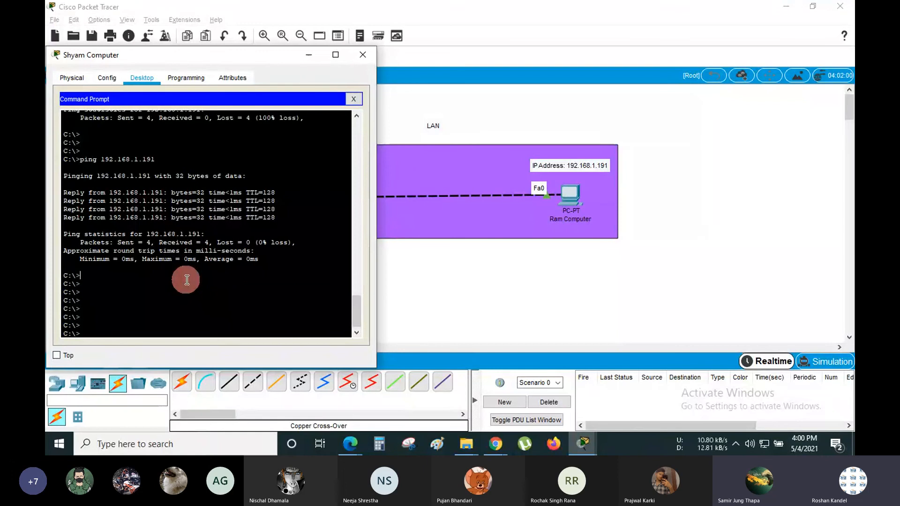
- Highlight the minimum round-trip time, add blank prompt lines, and minimize the window
drag(142, 259, 80, 259)
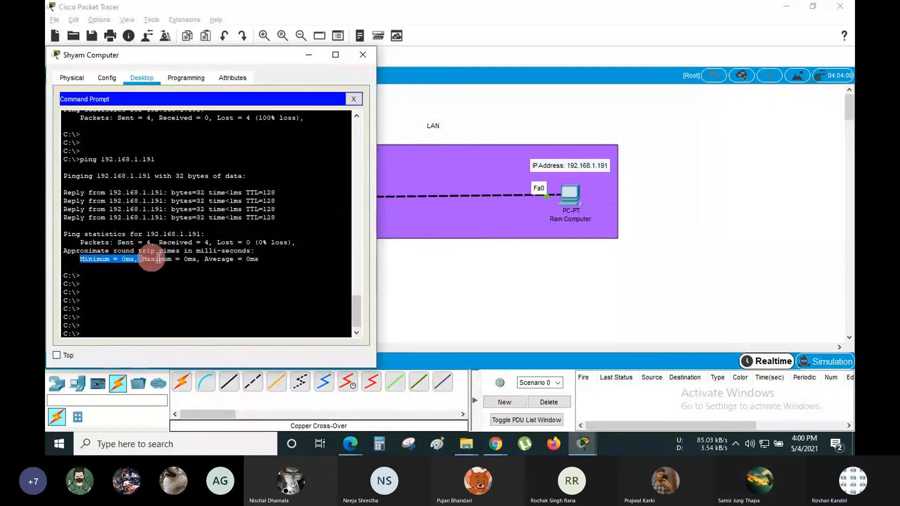
click(156, 303)
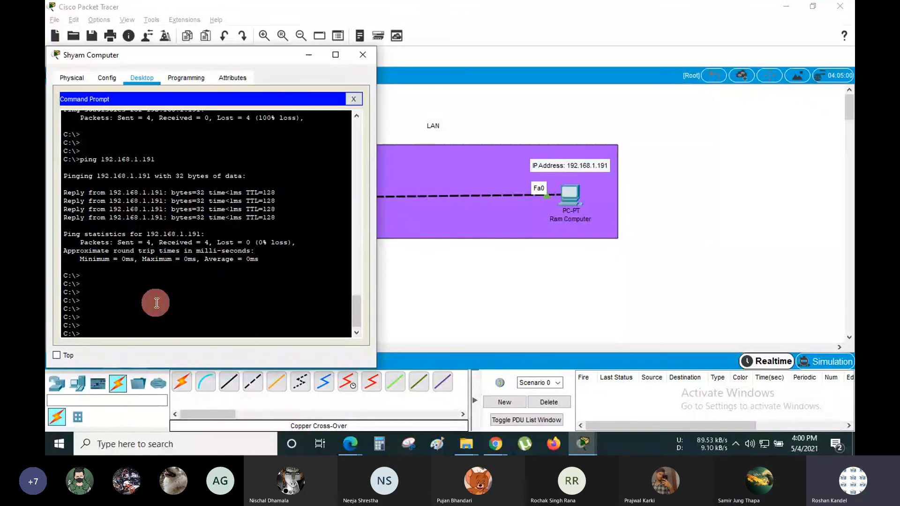
key(Return)
key(Return)
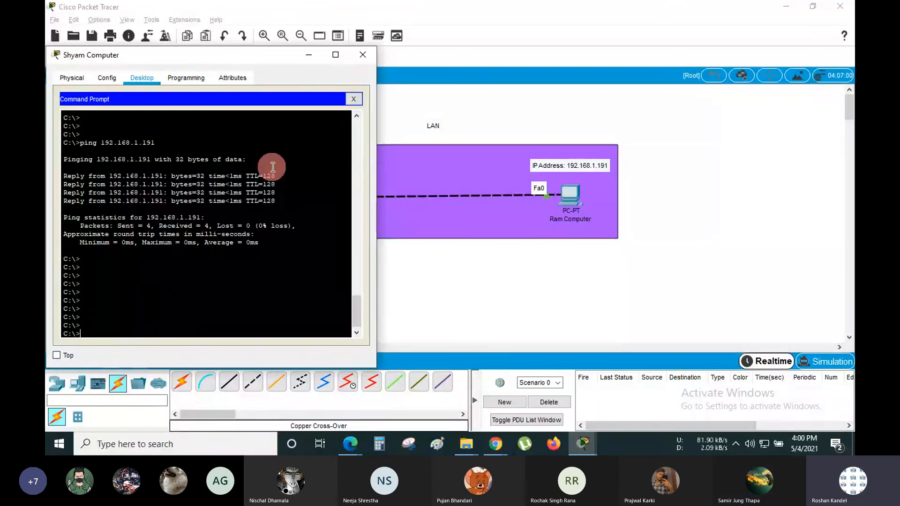
click(309, 55)
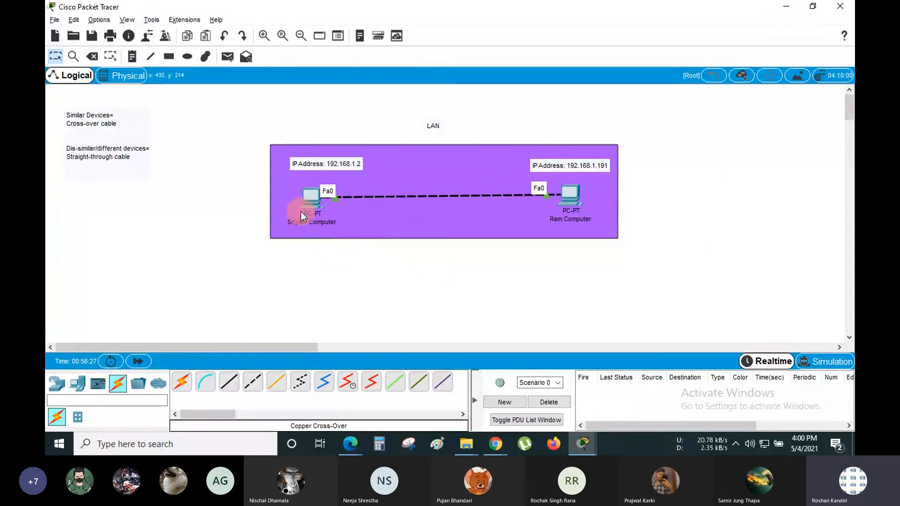
click(310, 197)
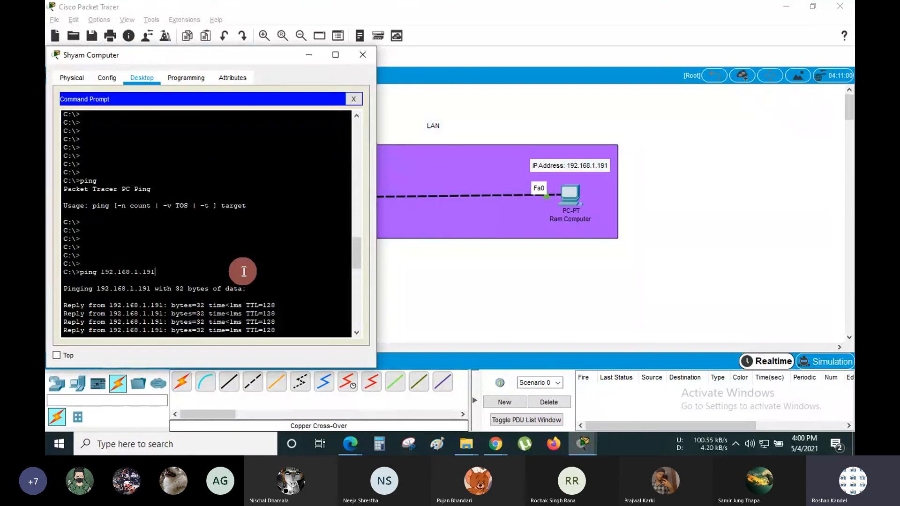
scroll(243, 272, down, 6)
key(Return)
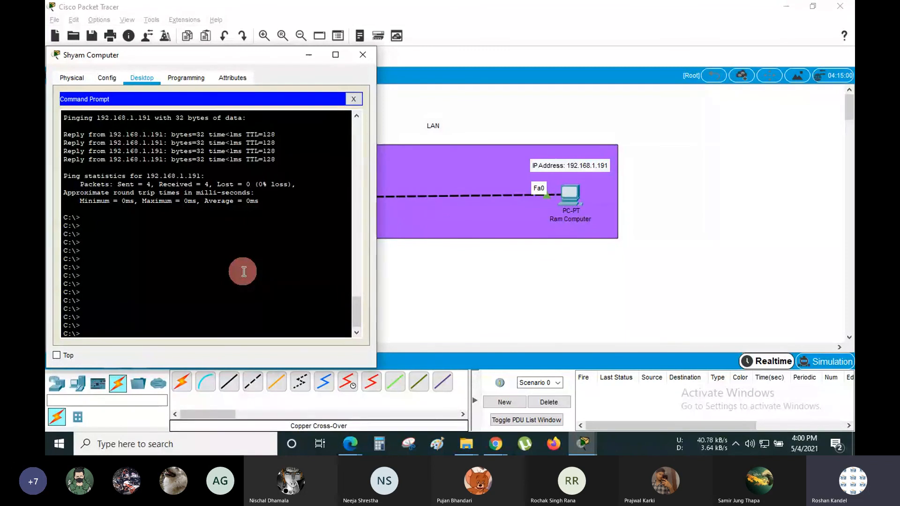
text(ipconfig)
key(Return)
key(Return)
key(Return)
key(Return)
key(Return)
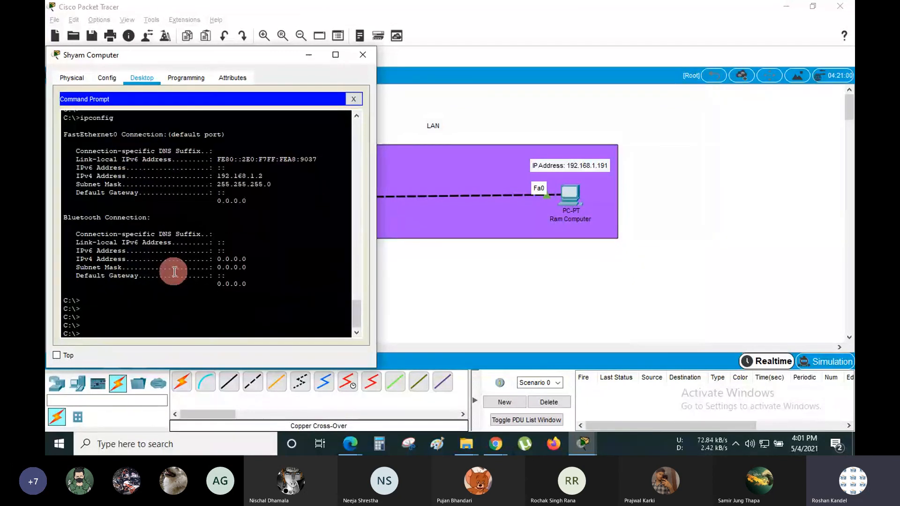
drag(247, 203, 74, 144)
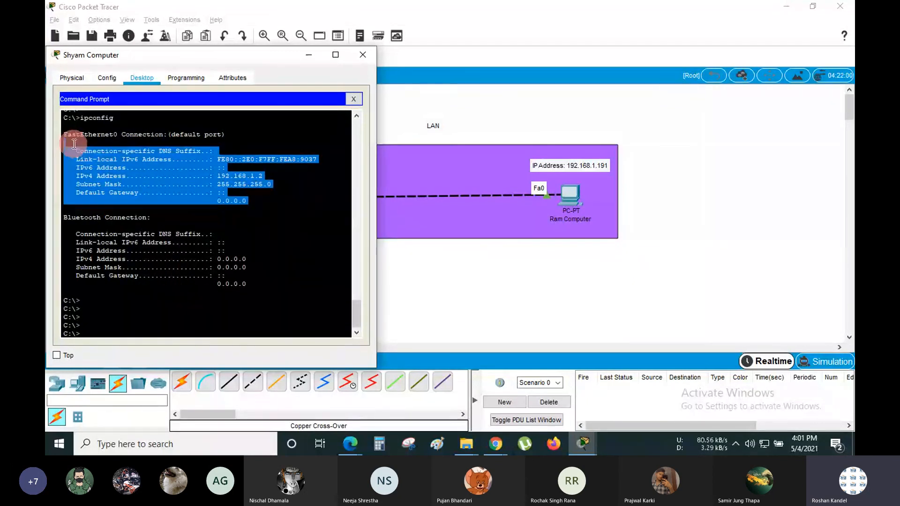
click(160, 311)
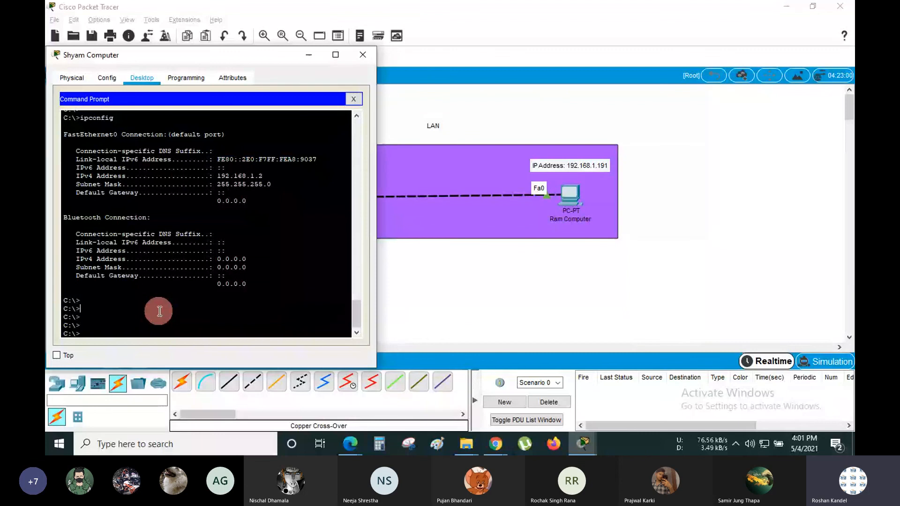
key(Return)
key(Return)
text(i)
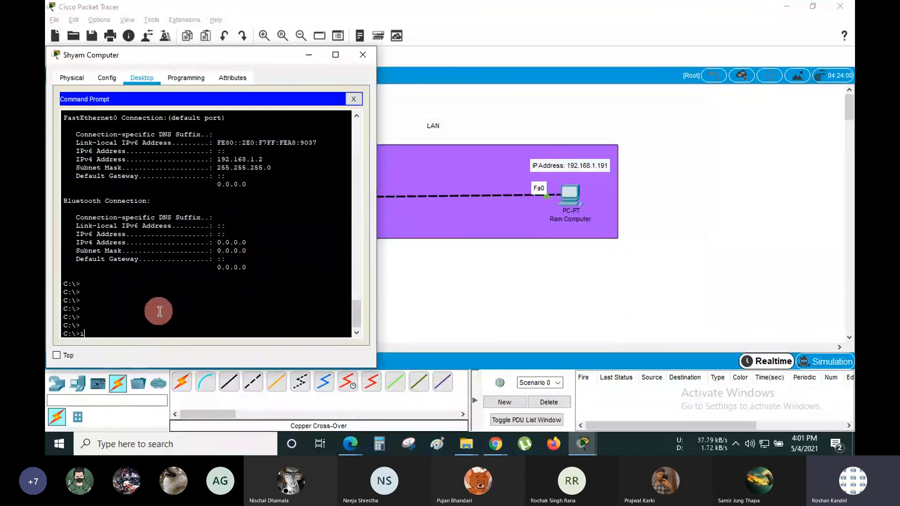
text(pconfig /all)
key(Return)
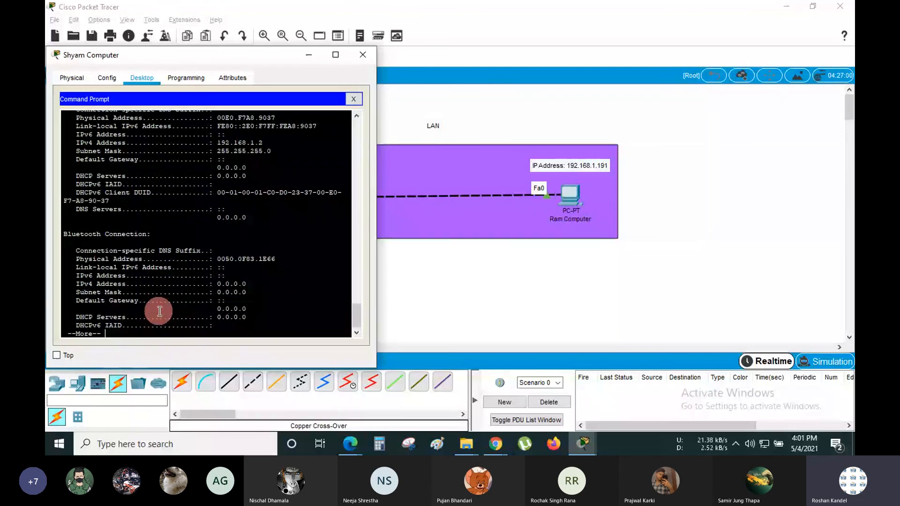
key(Return)
key(Return)
key(Return)
key(Return)
key(Return)
key(Return)
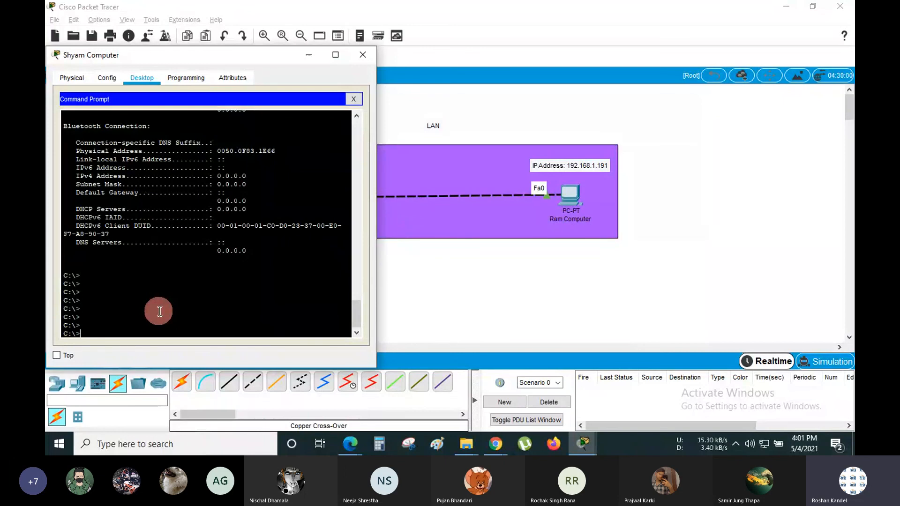
text(ping)
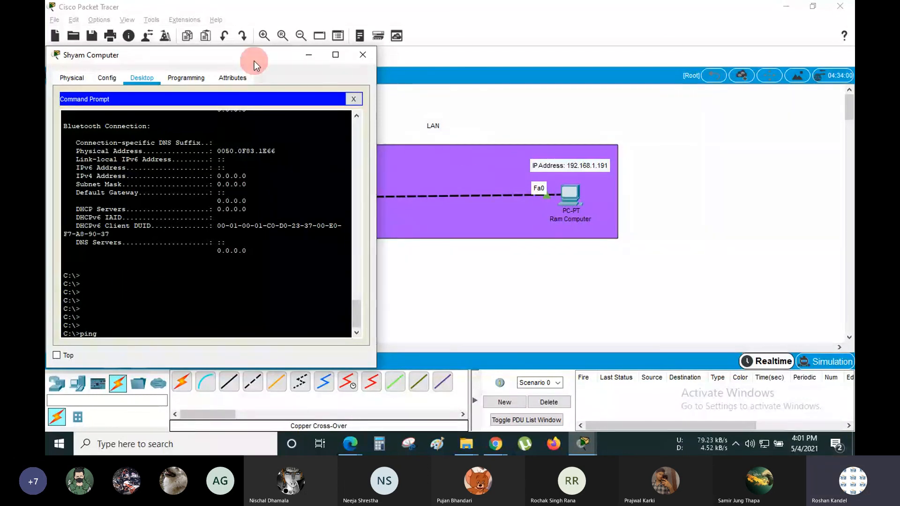
click(307, 55)
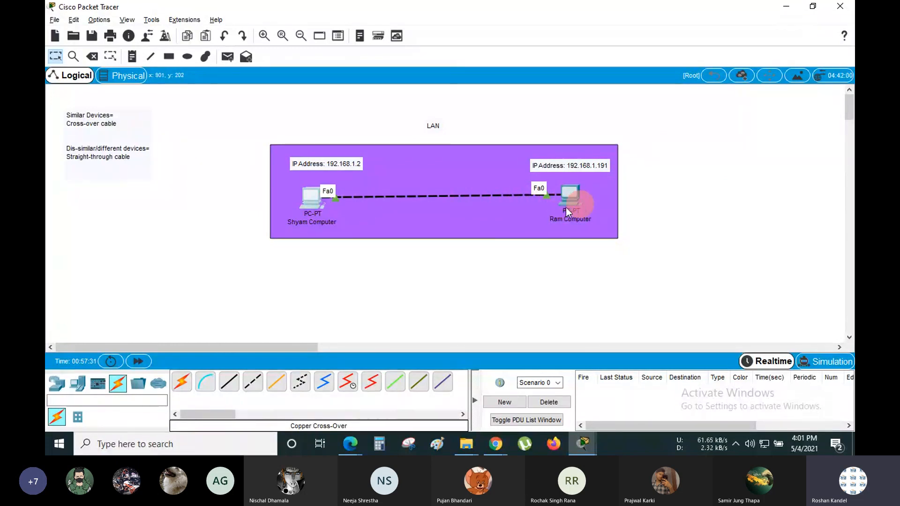
click(309, 196)
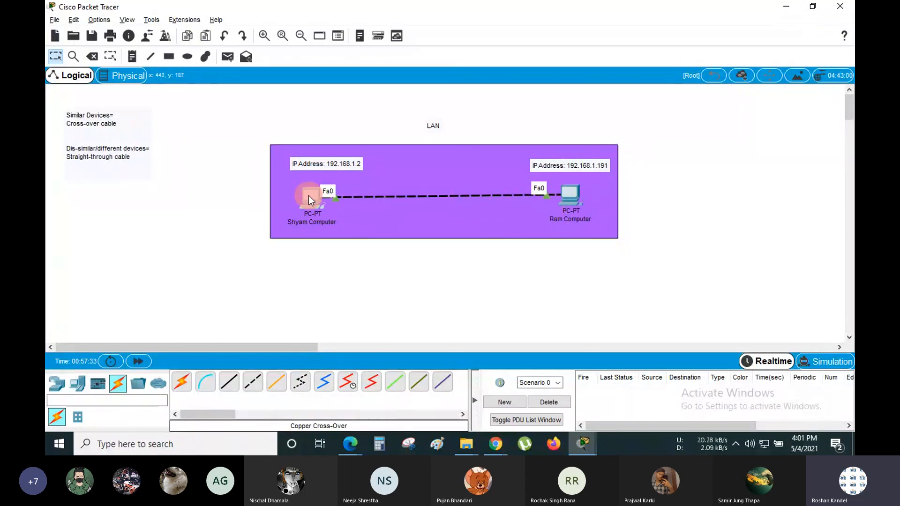
scroll(235, 277, down, 8)
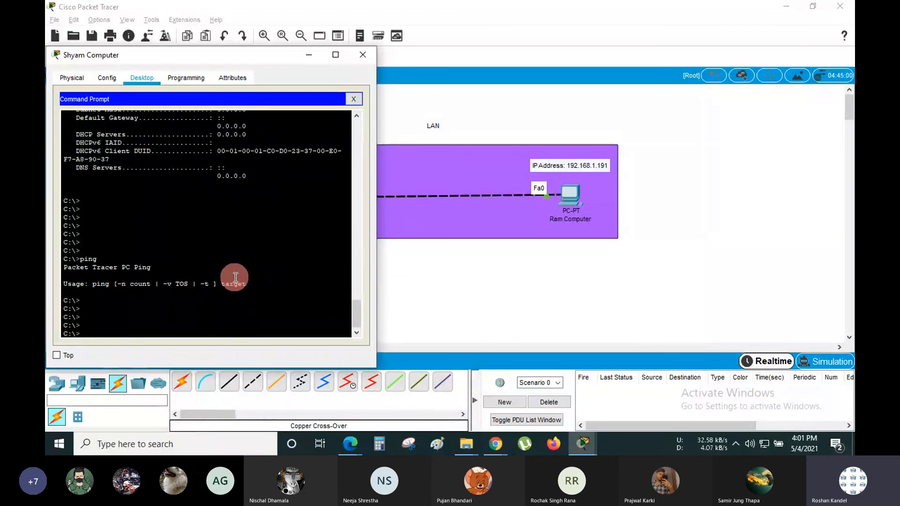
text(ping 192.168.1.)
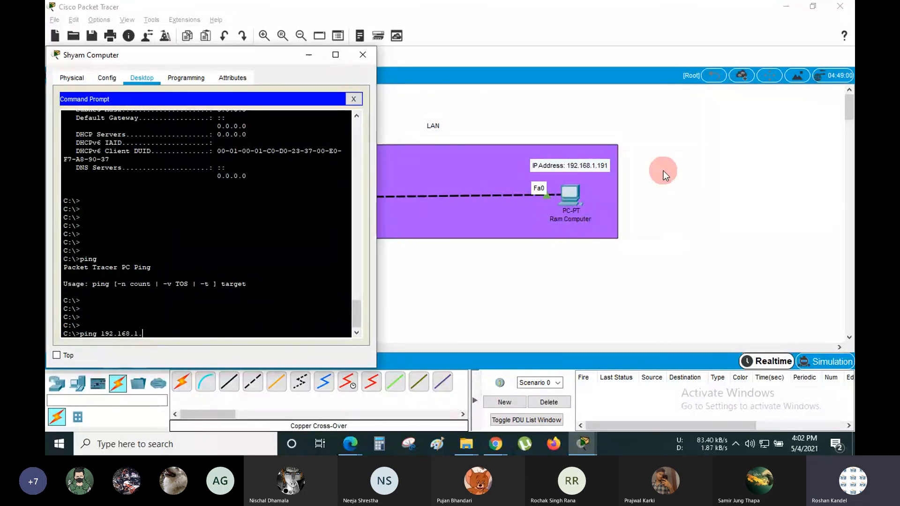
text(191)
key(Return)
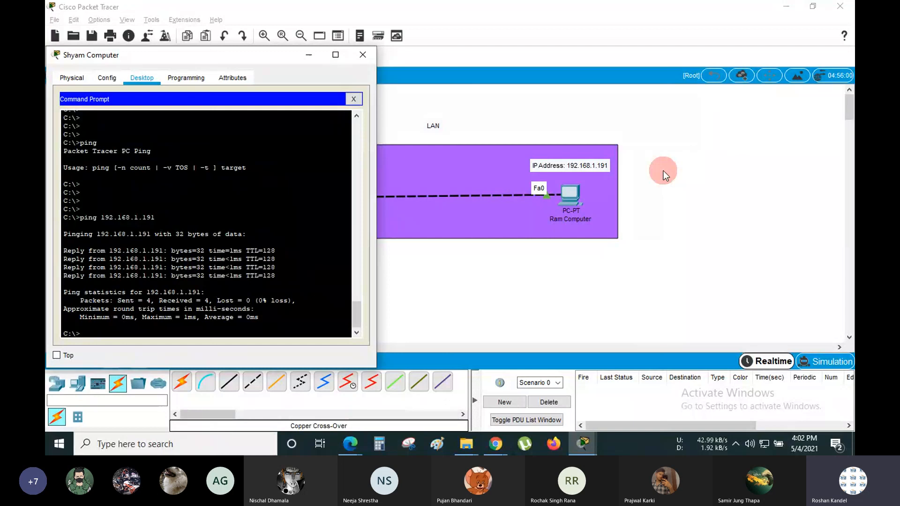
key(Return)
key(Return)
key(Return)
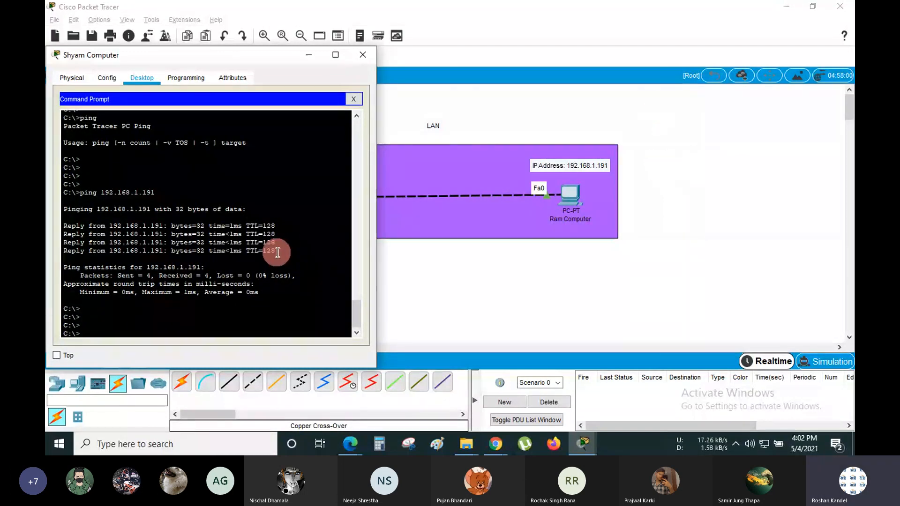
drag(275, 251, 81, 222)
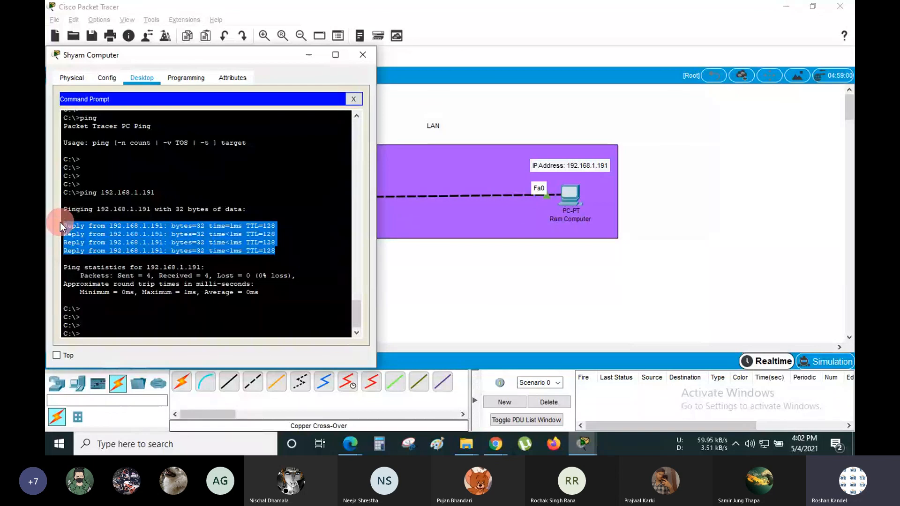
click(126, 247)
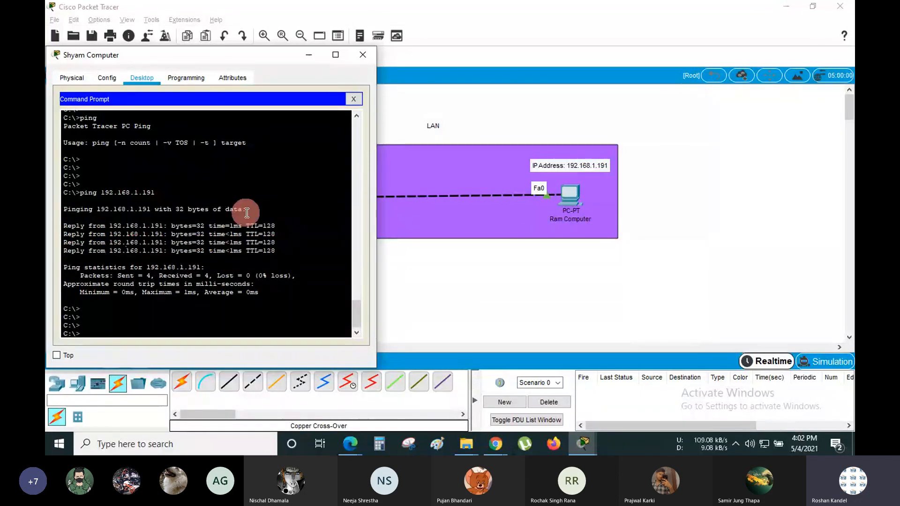
- Hide the terminal and marquee-select the whole LAN diagram with both PCs
click(311, 57)
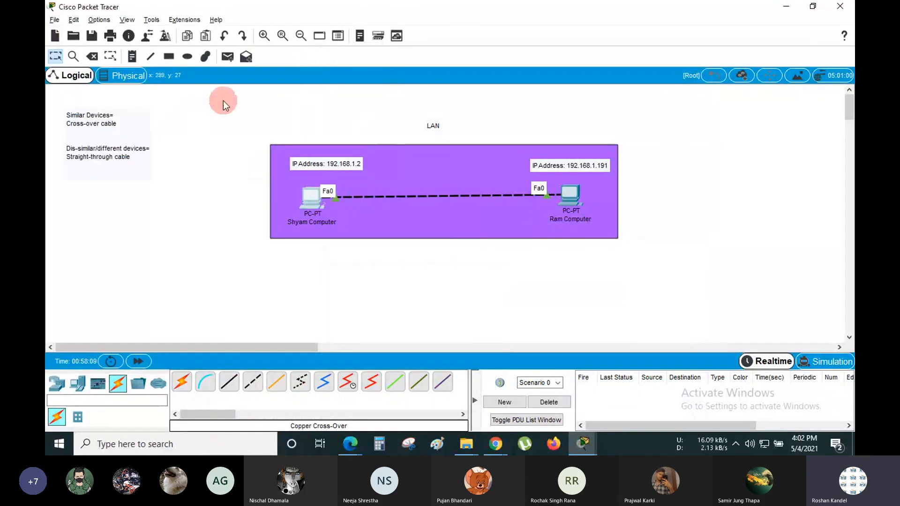
drag(754, 299, 640, 258)
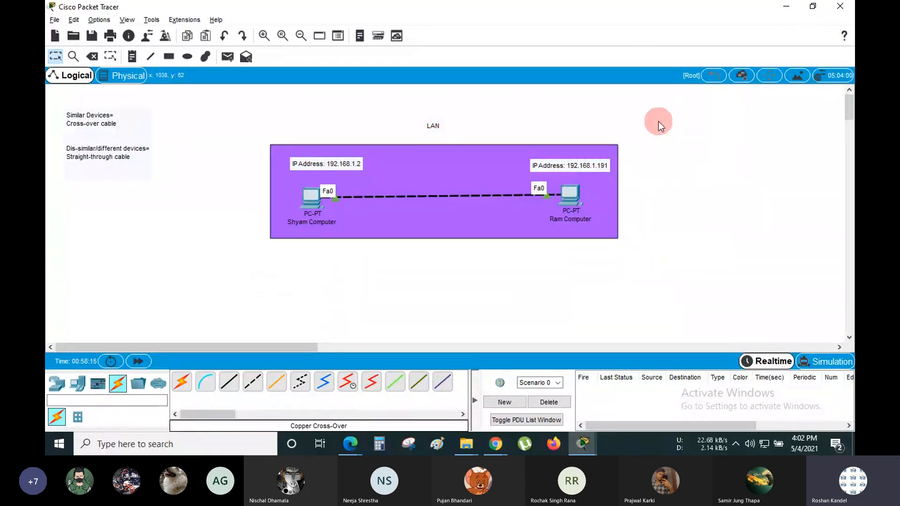
drag(259, 110, 637, 259)
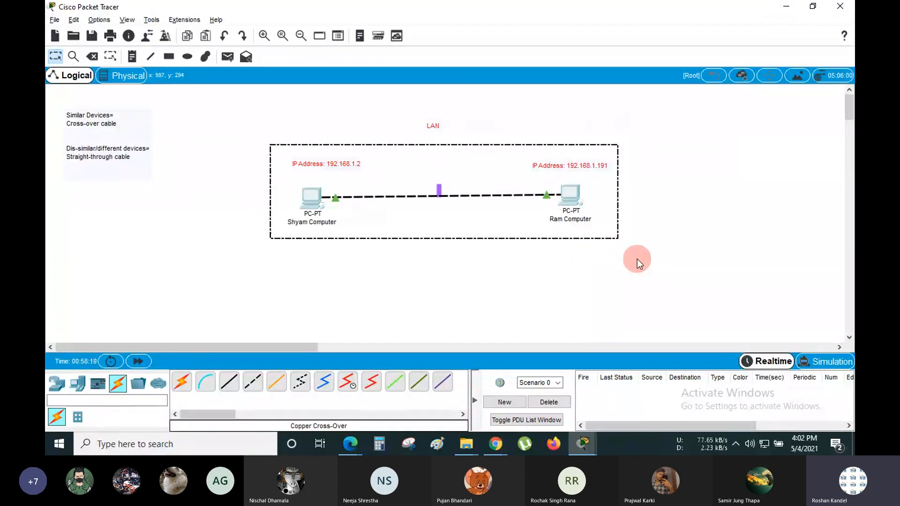
click(657, 210)
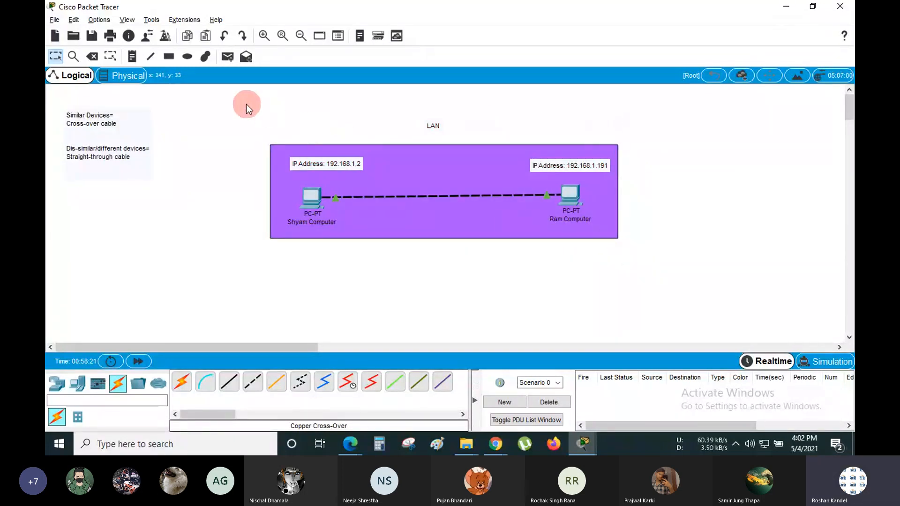
drag(245, 104, 672, 266)
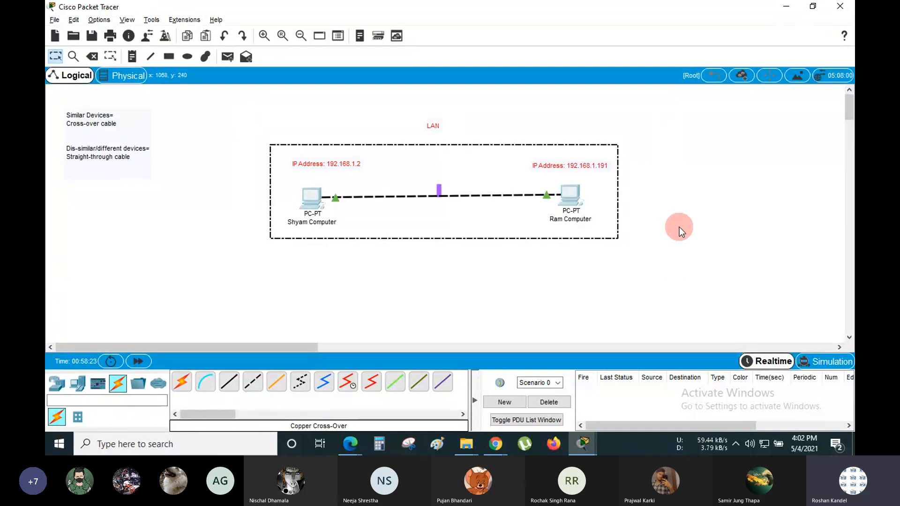
- Switch to the Teams meeting and stop the recording from More actions
click(350, 444)
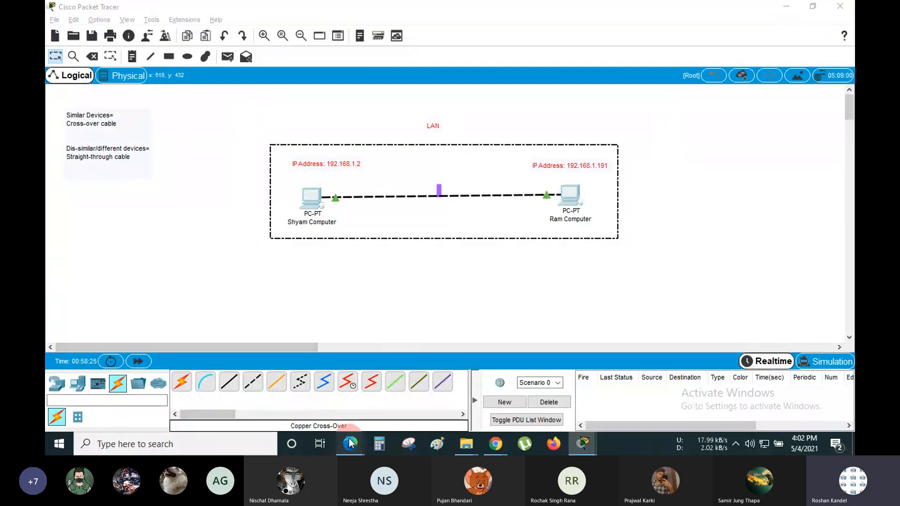
click(280, 395)
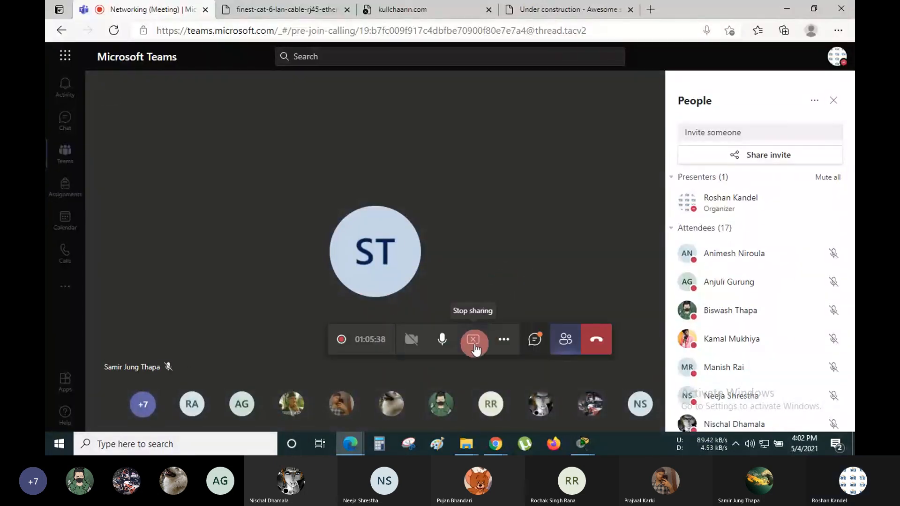
click(506, 341)
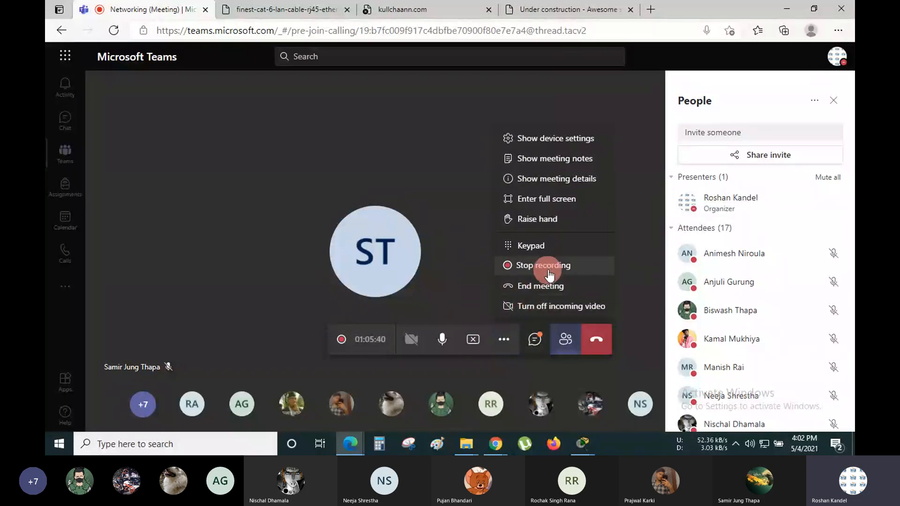
click(550, 268)
click(529, 270)
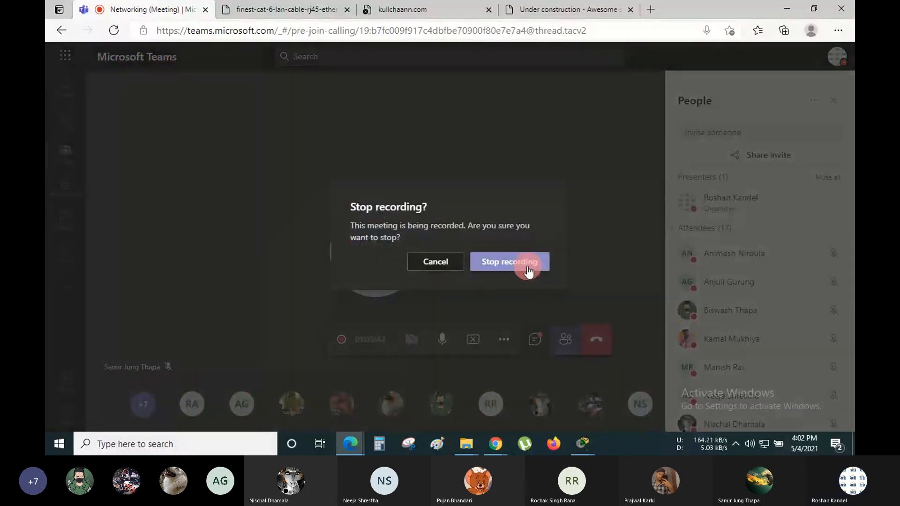